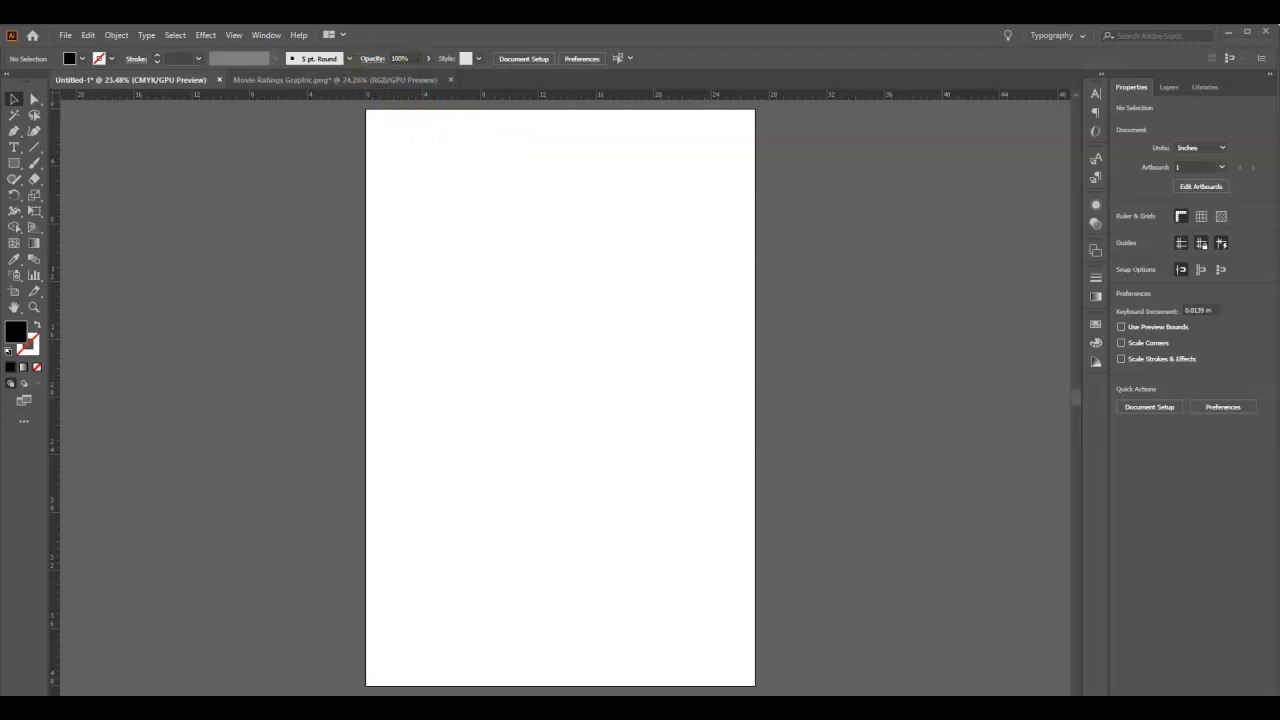
Switch to Photoshop to view the finished Etrigan poster artwork, and return to Illustrator.
click(611, 706)
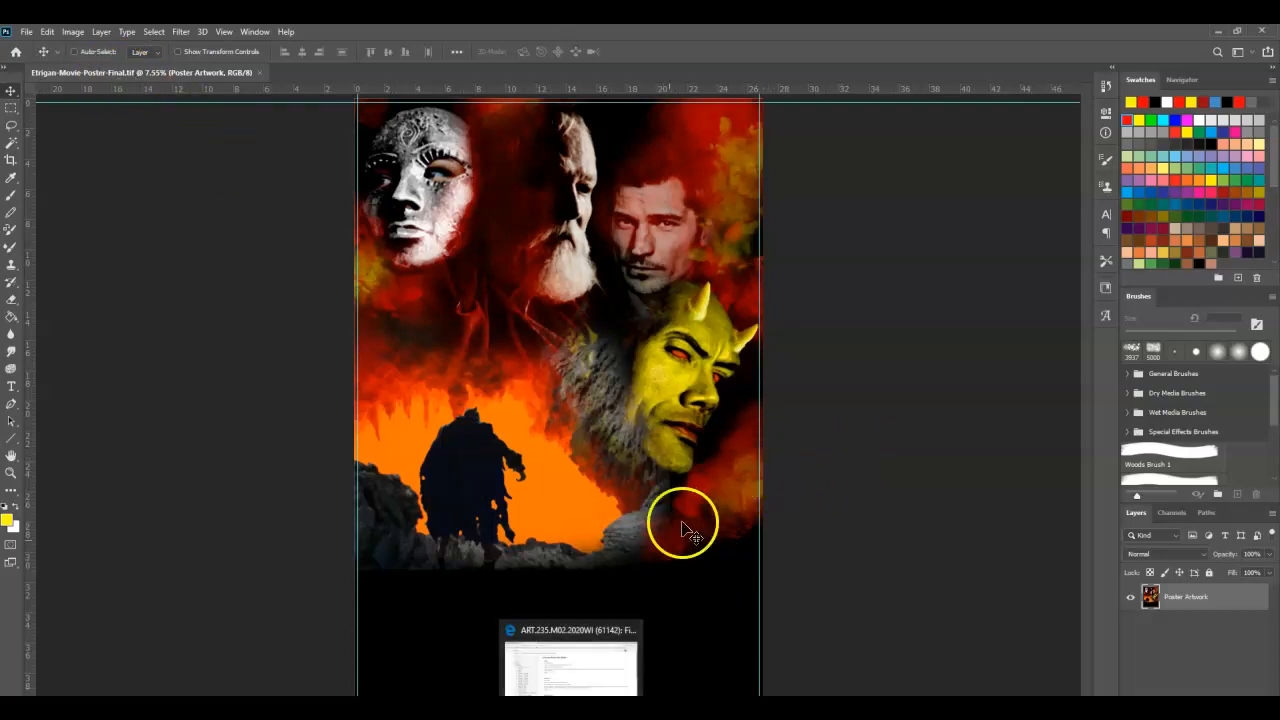
mouse_move(636, 708)
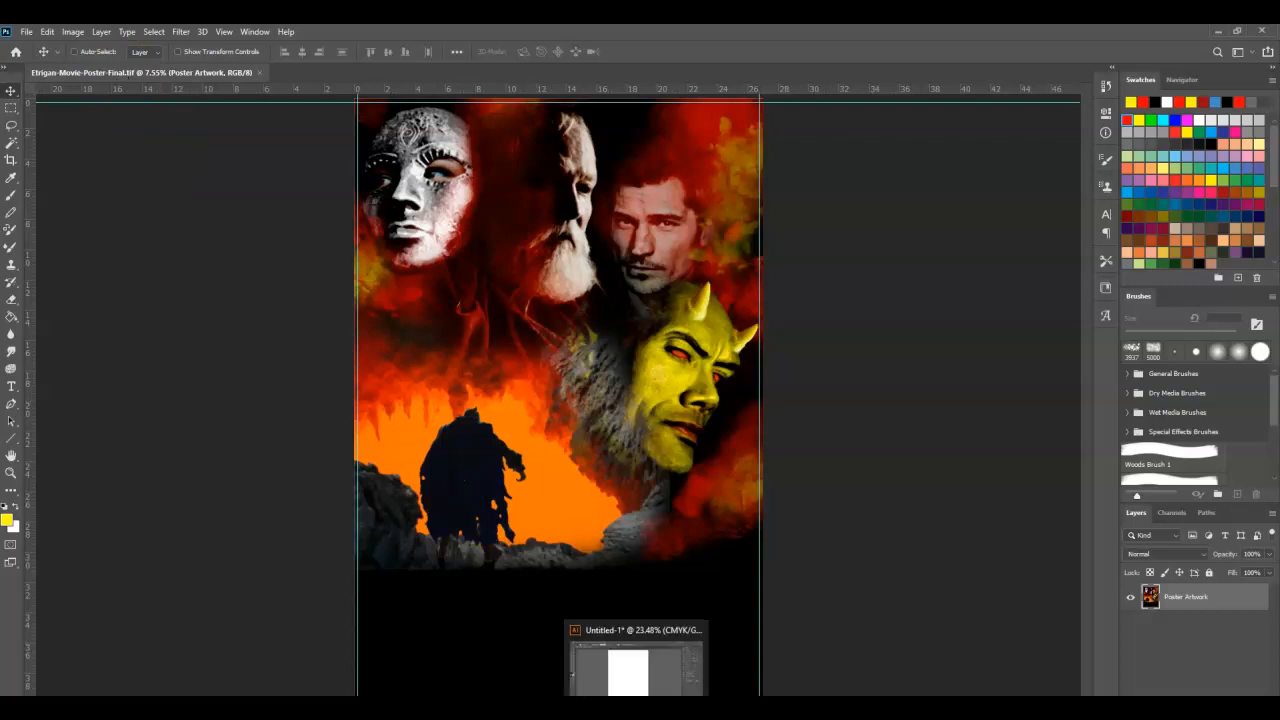
click(636, 708)
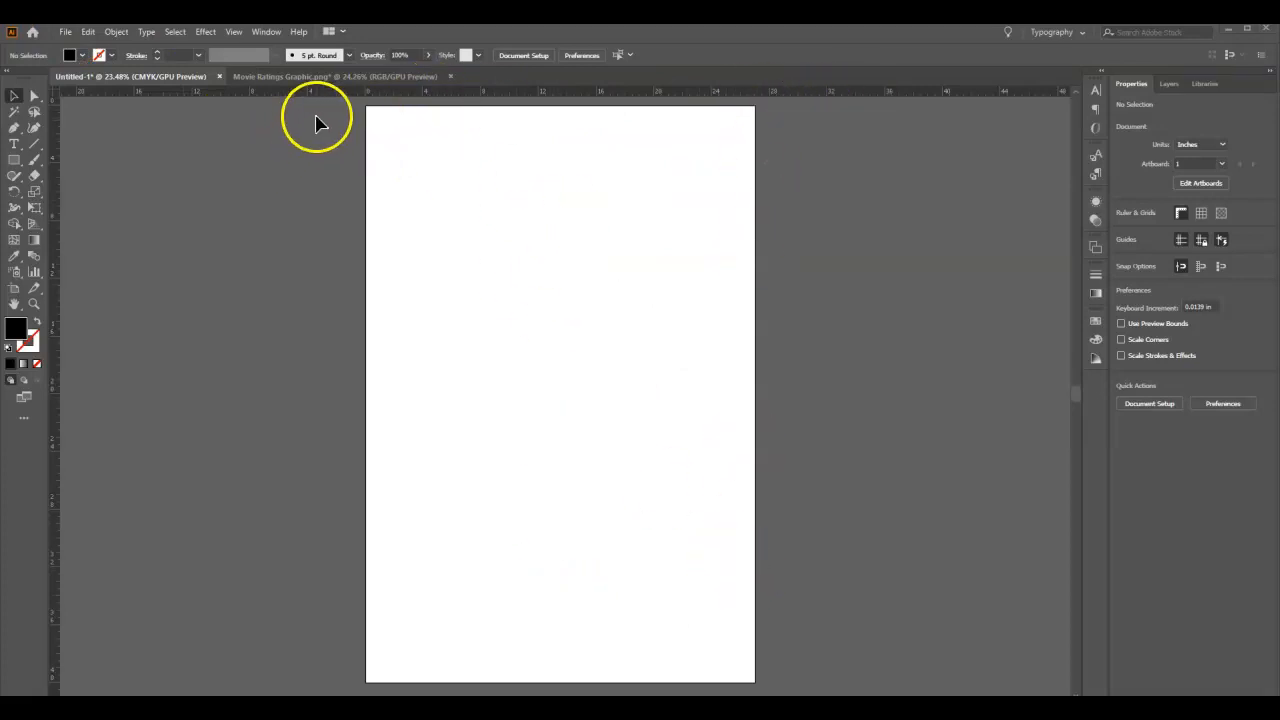
In the Movie Ratings Graphic document, select the ratings image and shift it slightly left to about X 13.72 in.
click(321, 77)
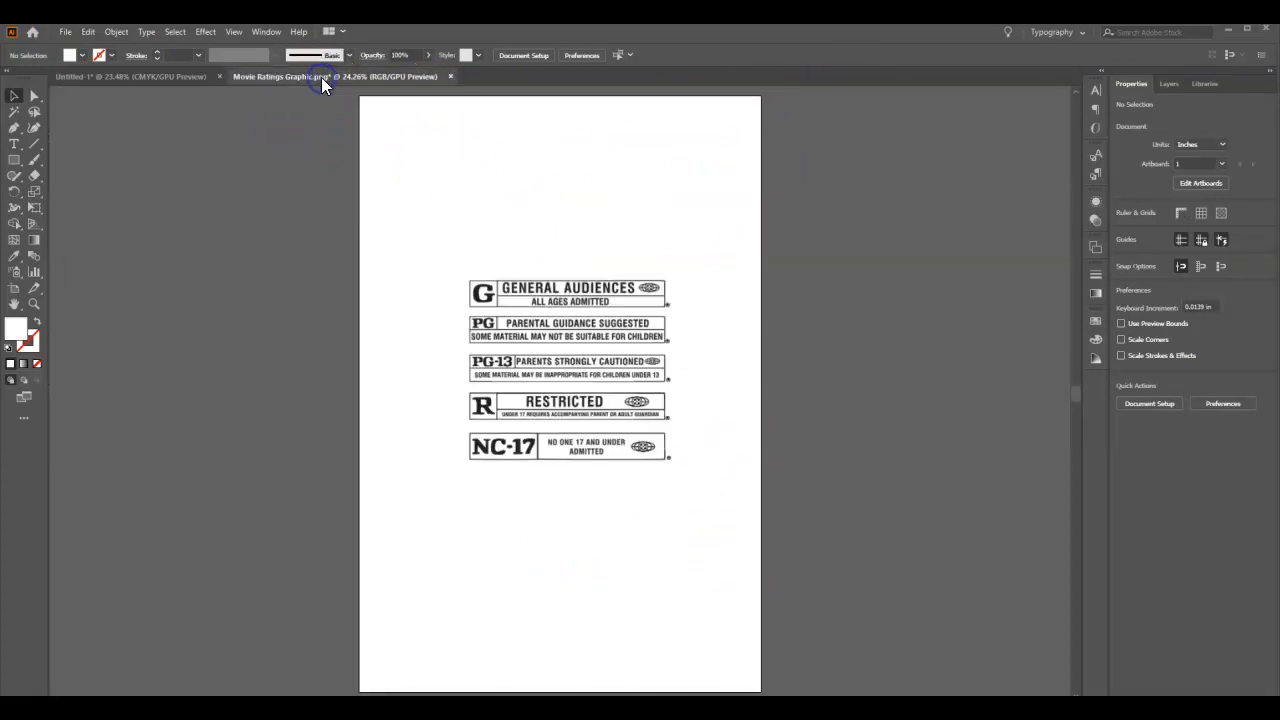
click(545, 320)
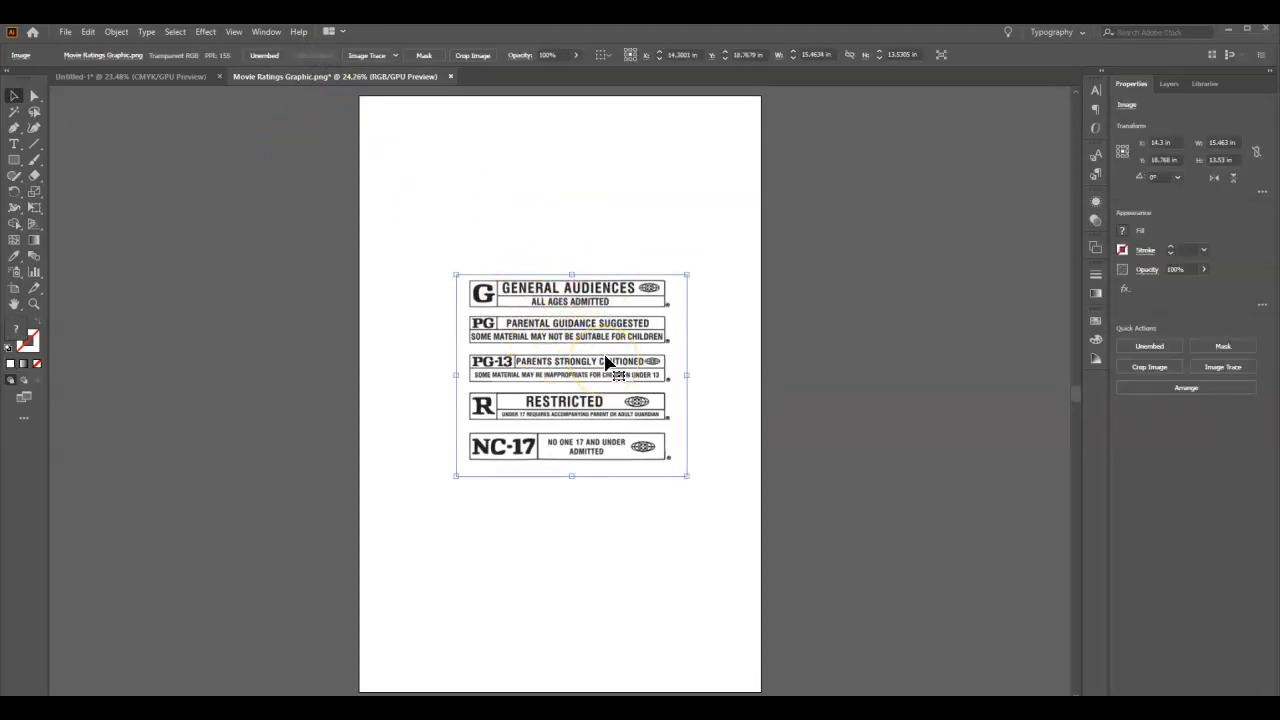
right_click(587, 331)
drag(587, 331, 578, 332)
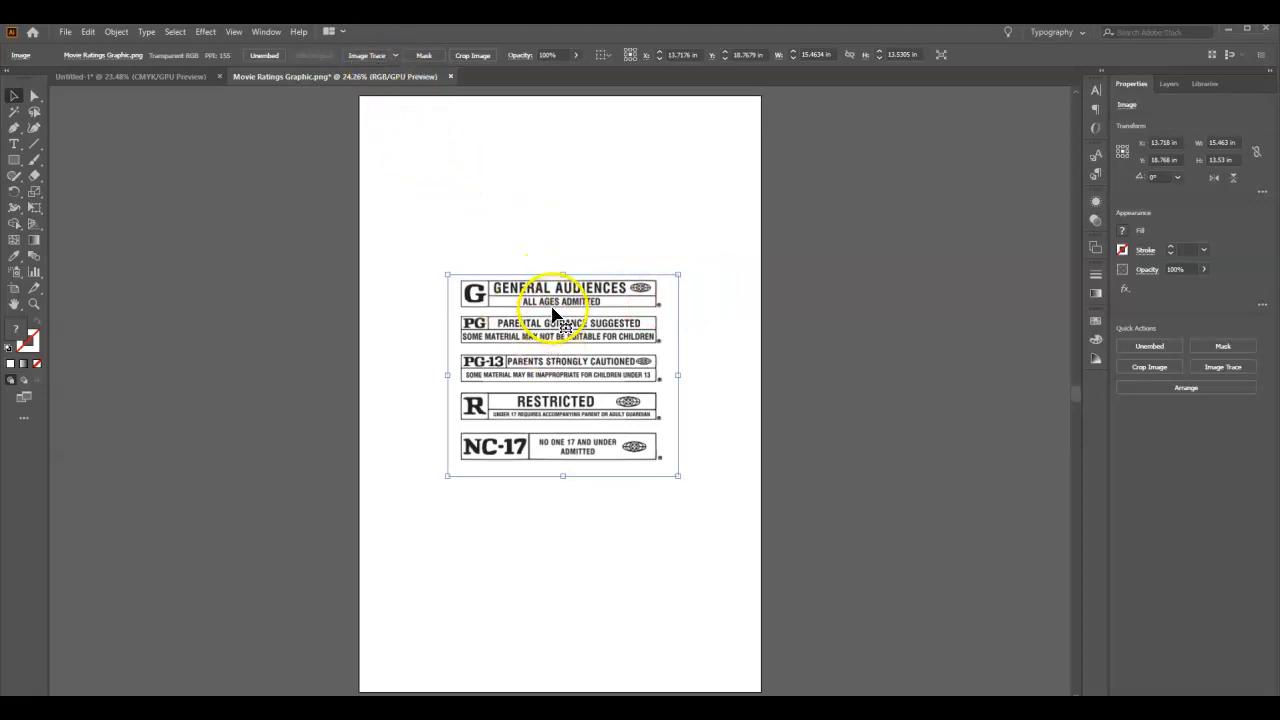
Place Etrigan-Movie-Poster-Final in the Untitled-1 document and align the image so it covers the whole artboard.
click(143, 79)
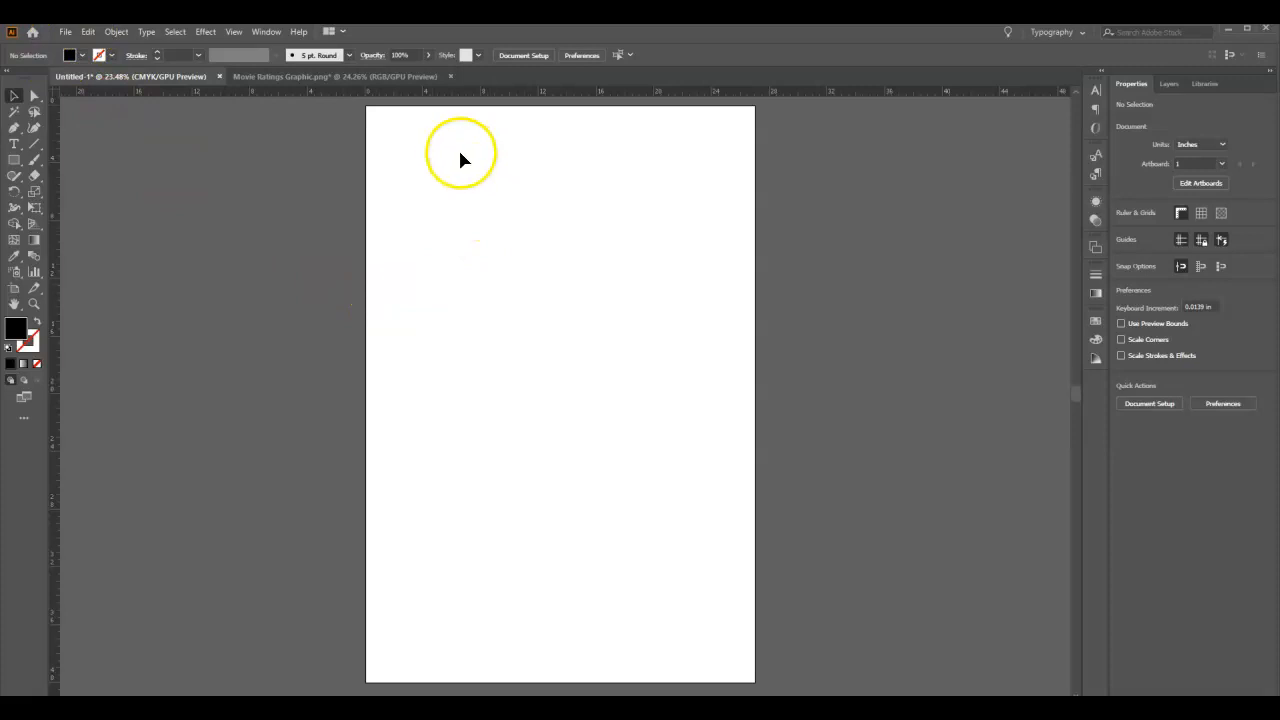
click(65, 32)
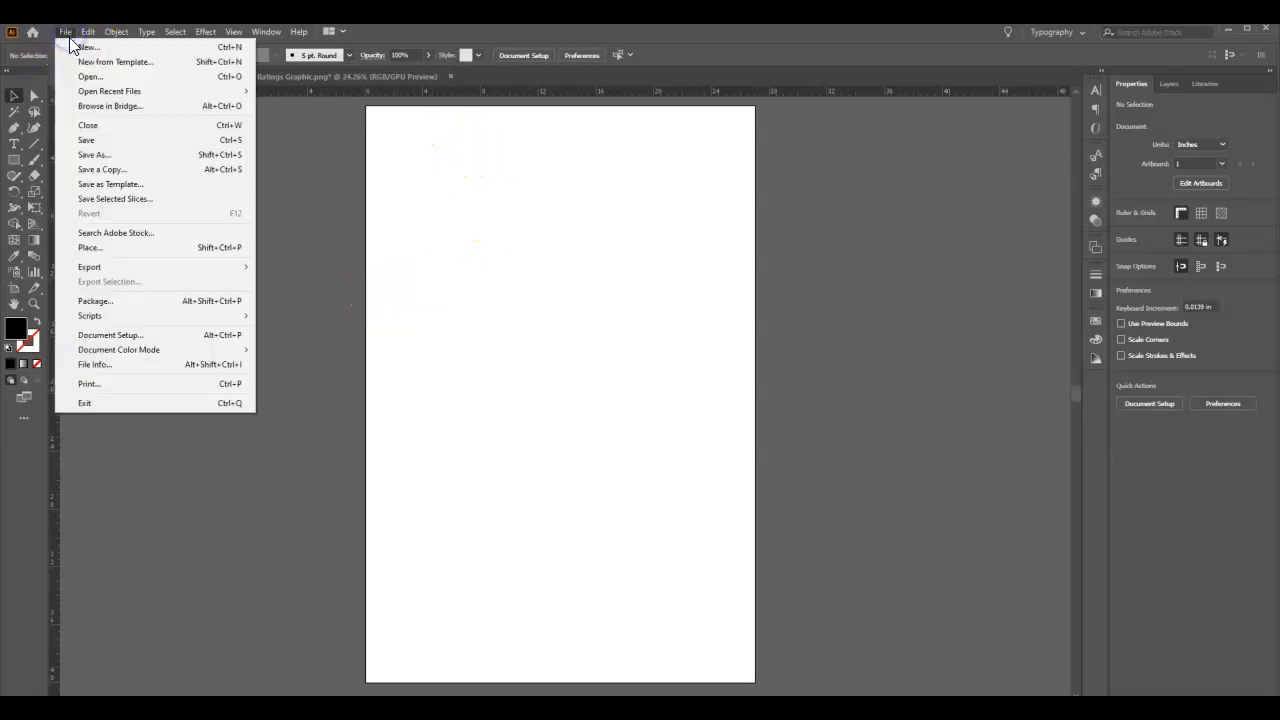
click(102, 248)
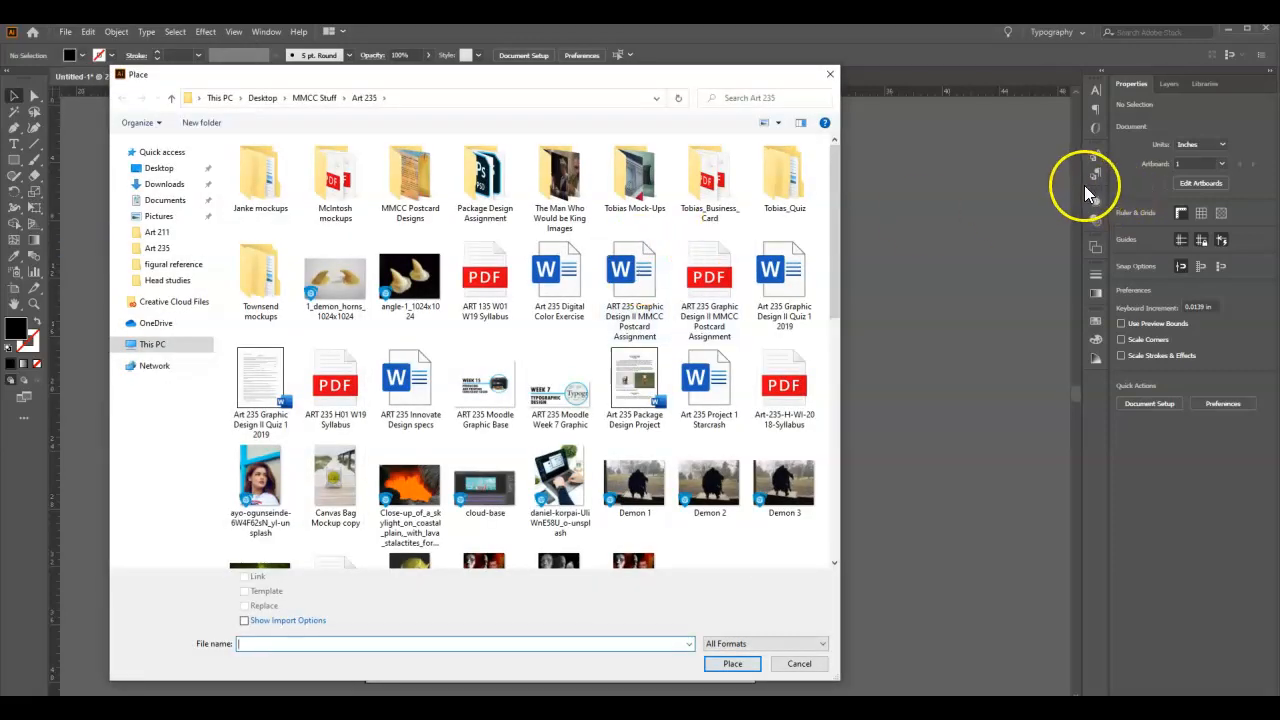
drag(834, 276, 855, 403)
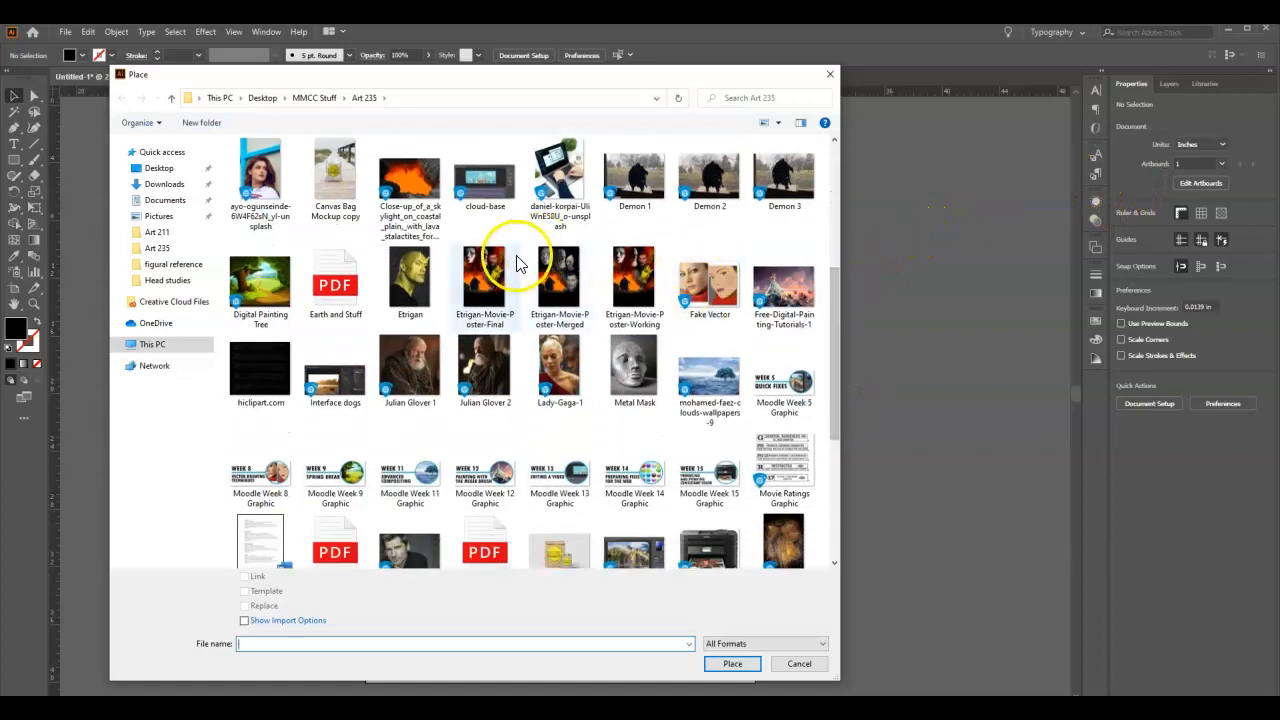
click(500, 262)
click(733, 664)
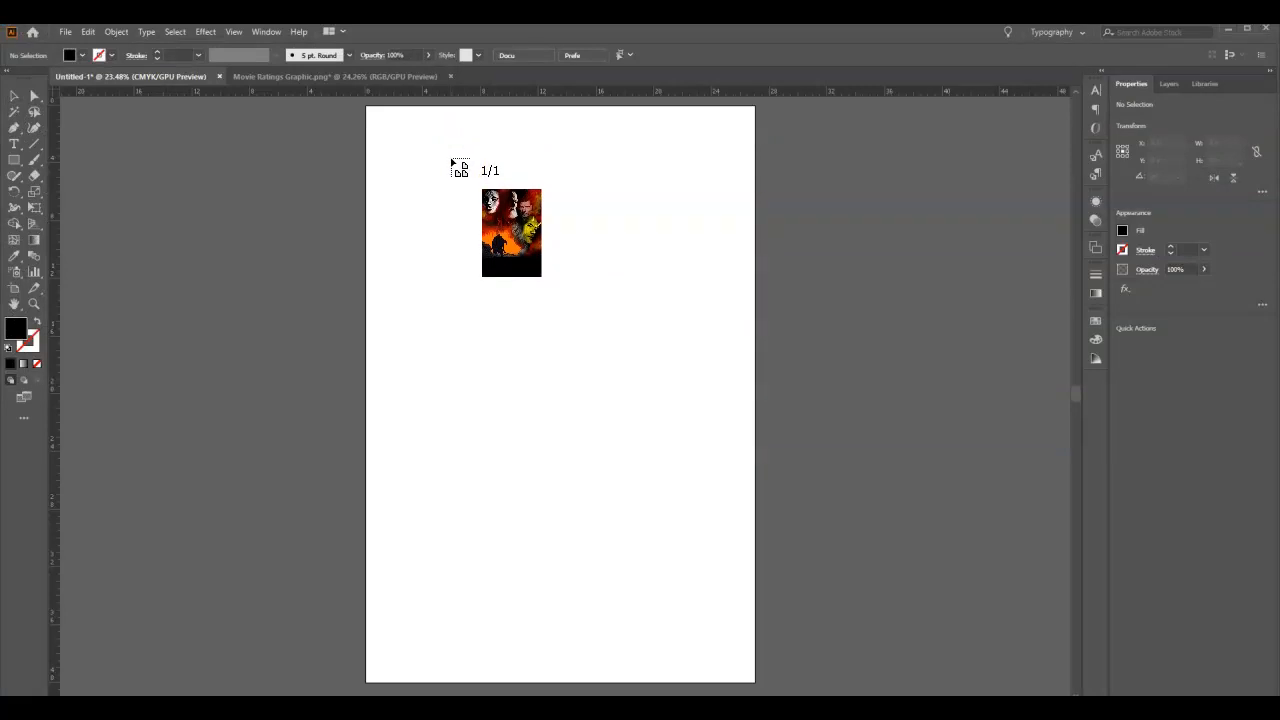
click(451, 160)
drag(594, 203, 508, 148)
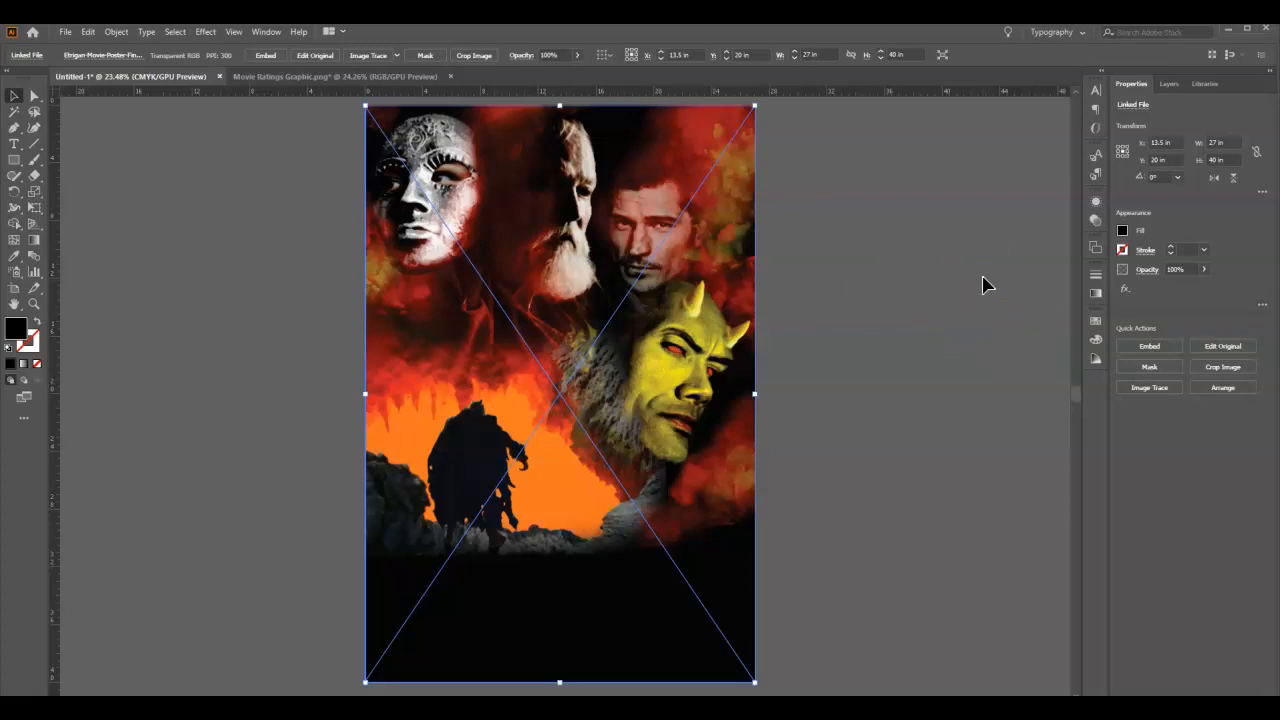
Show the document's layers and nudge the placed poster image down to Y 20.0139 in.
click(1170, 84)
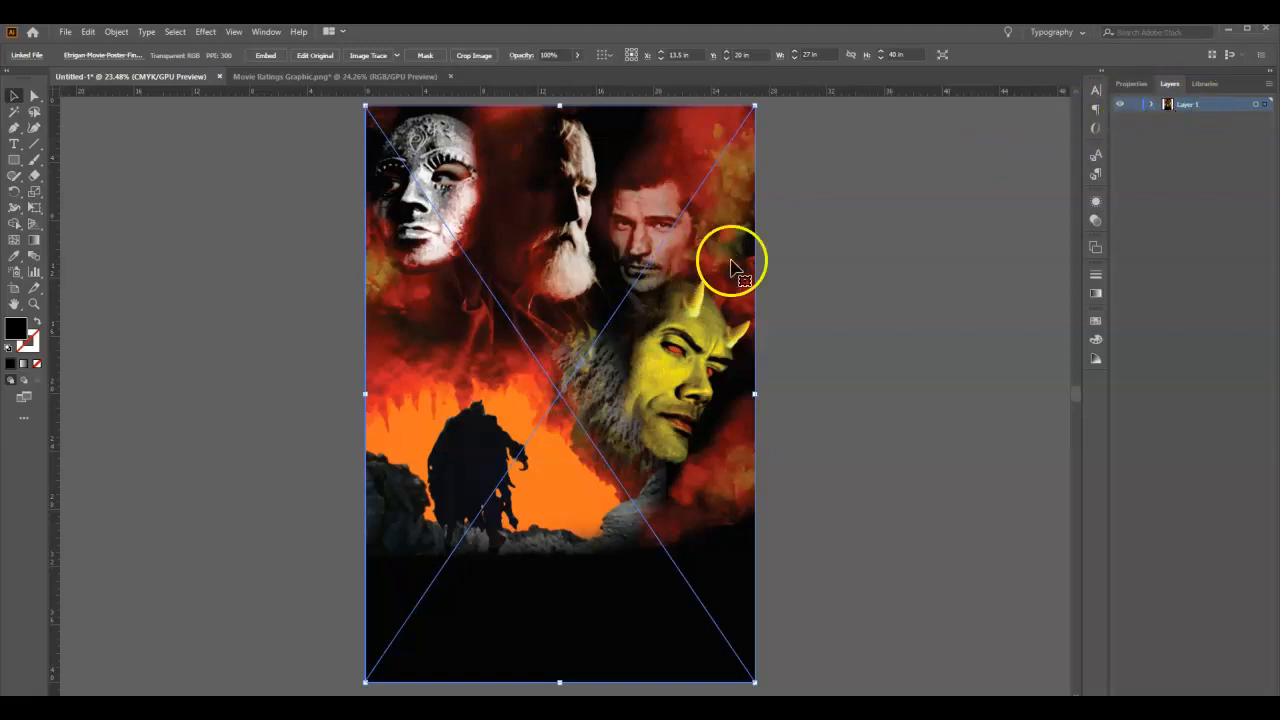
click(794, 194)
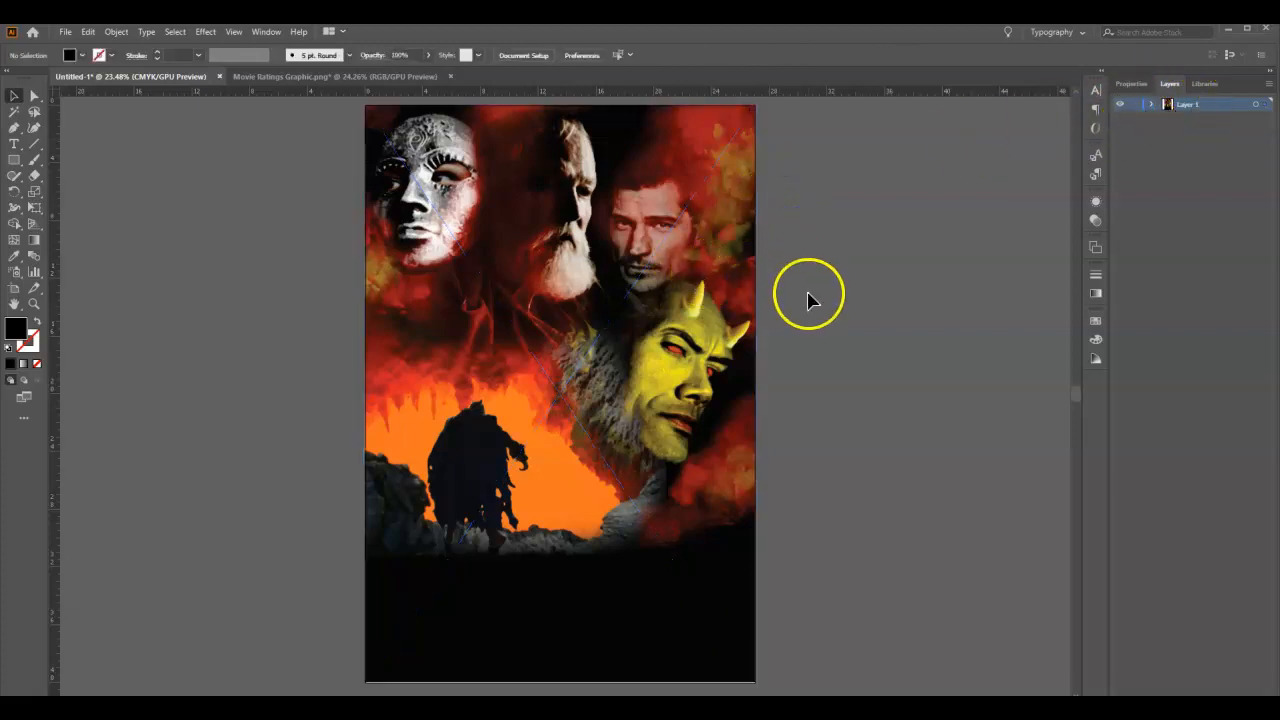
click(589, 366)
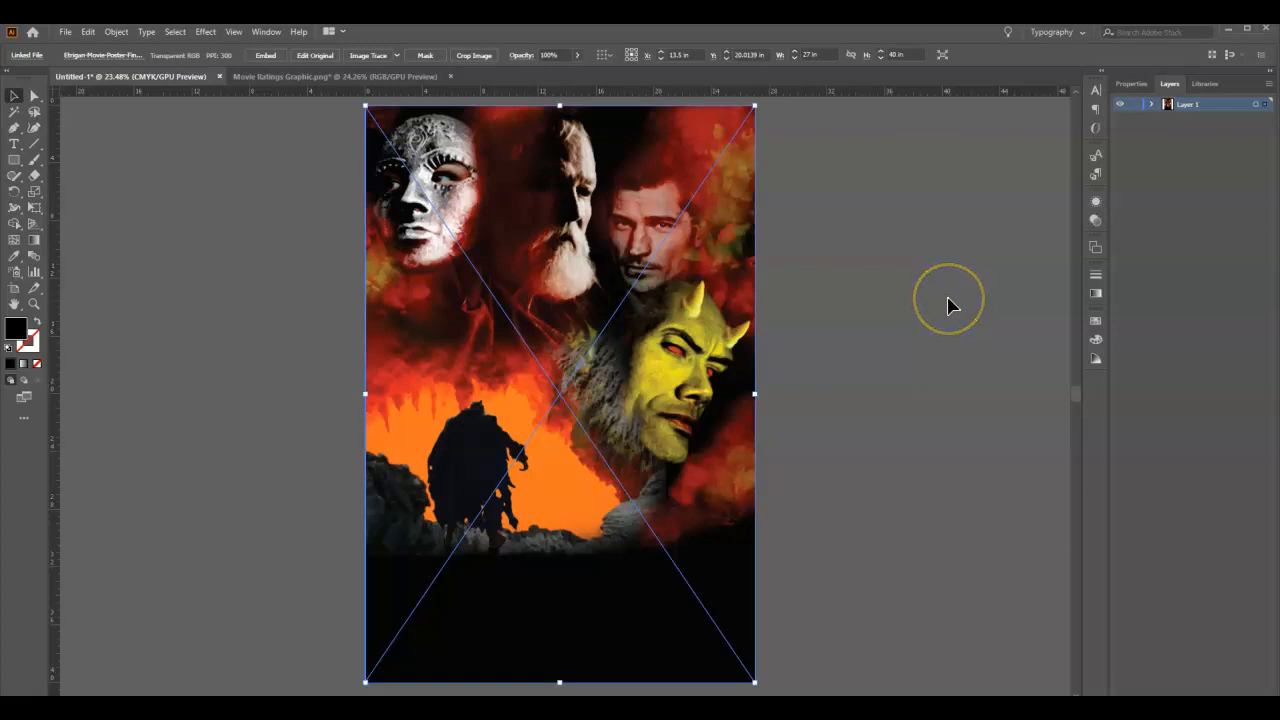
click(815, 211)
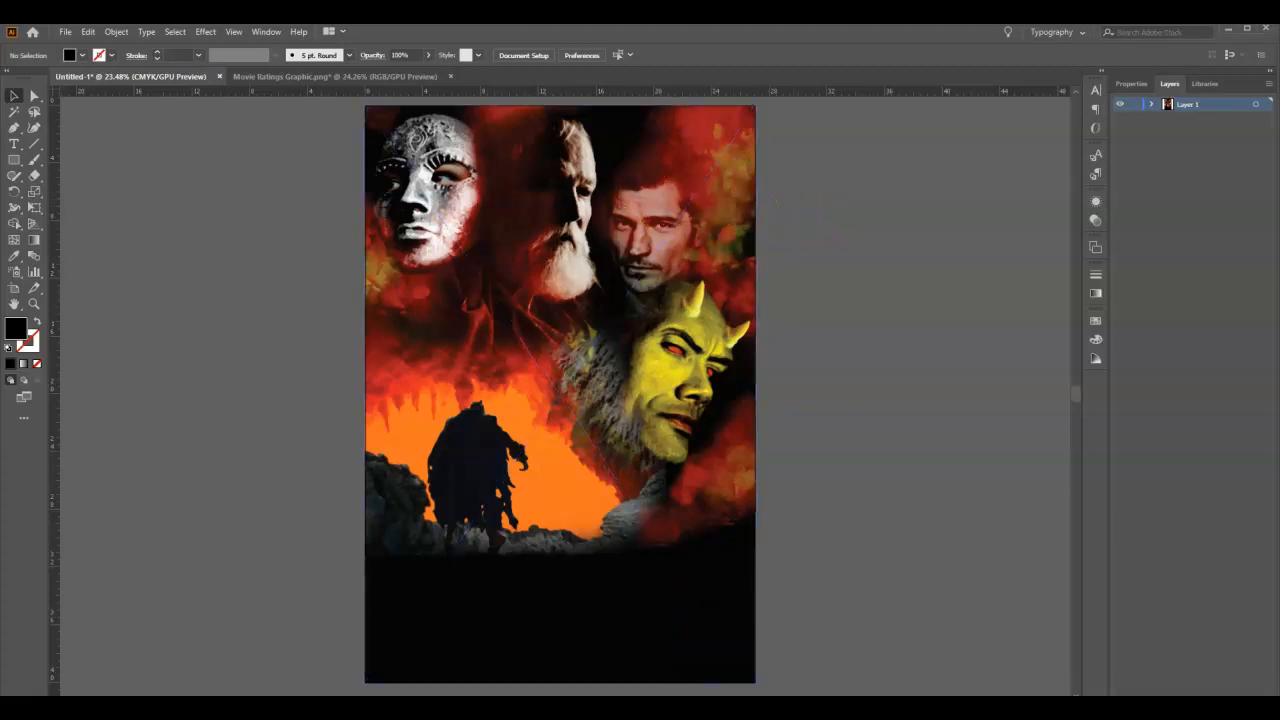
Copy the Etrigan tagline "Gone, gone the form of man. Rise the demon..." from the Fictional Movie Info Sheet in the browser.
click(573, 706)
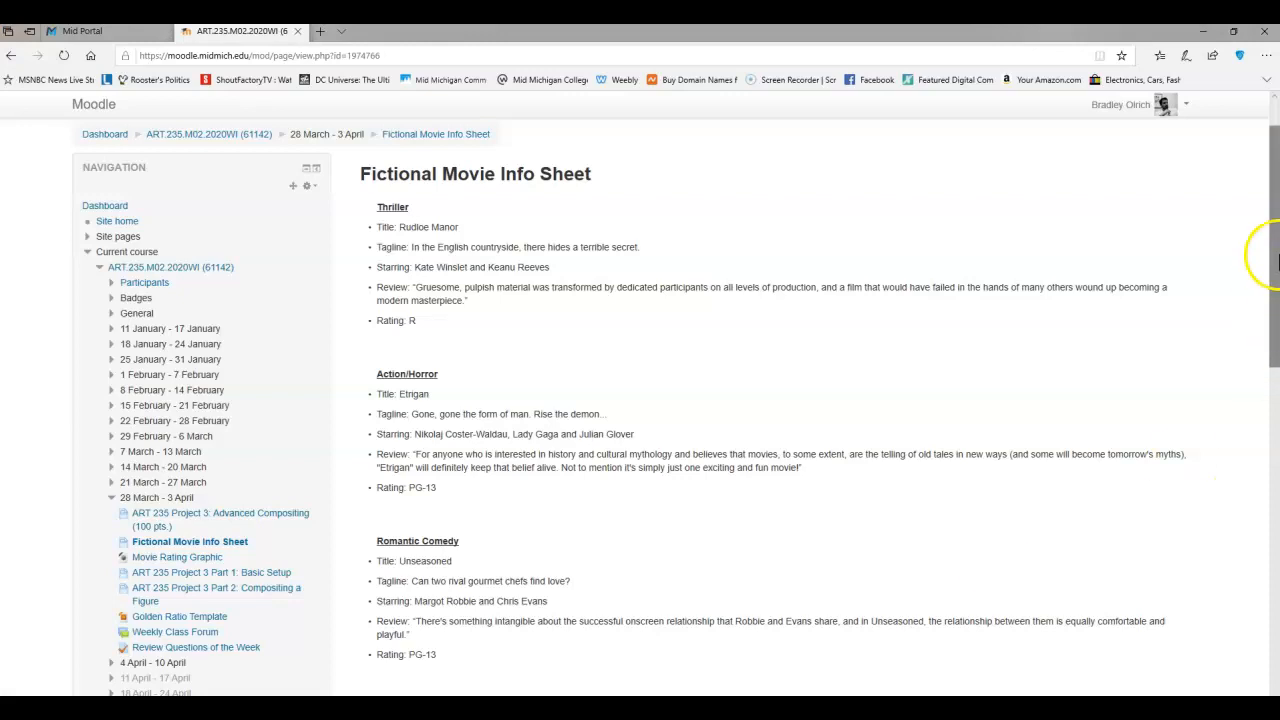
scroll(1275, 262, down, 1)
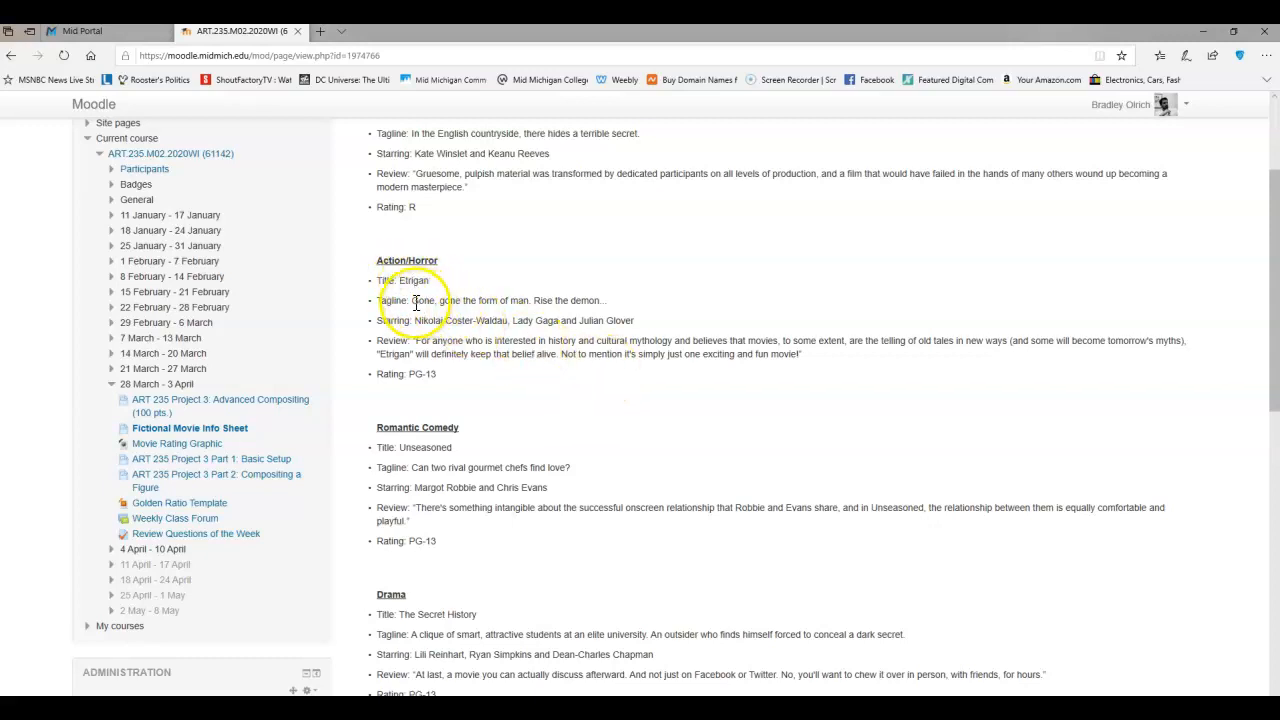
drag(413, 302, 608, 303)
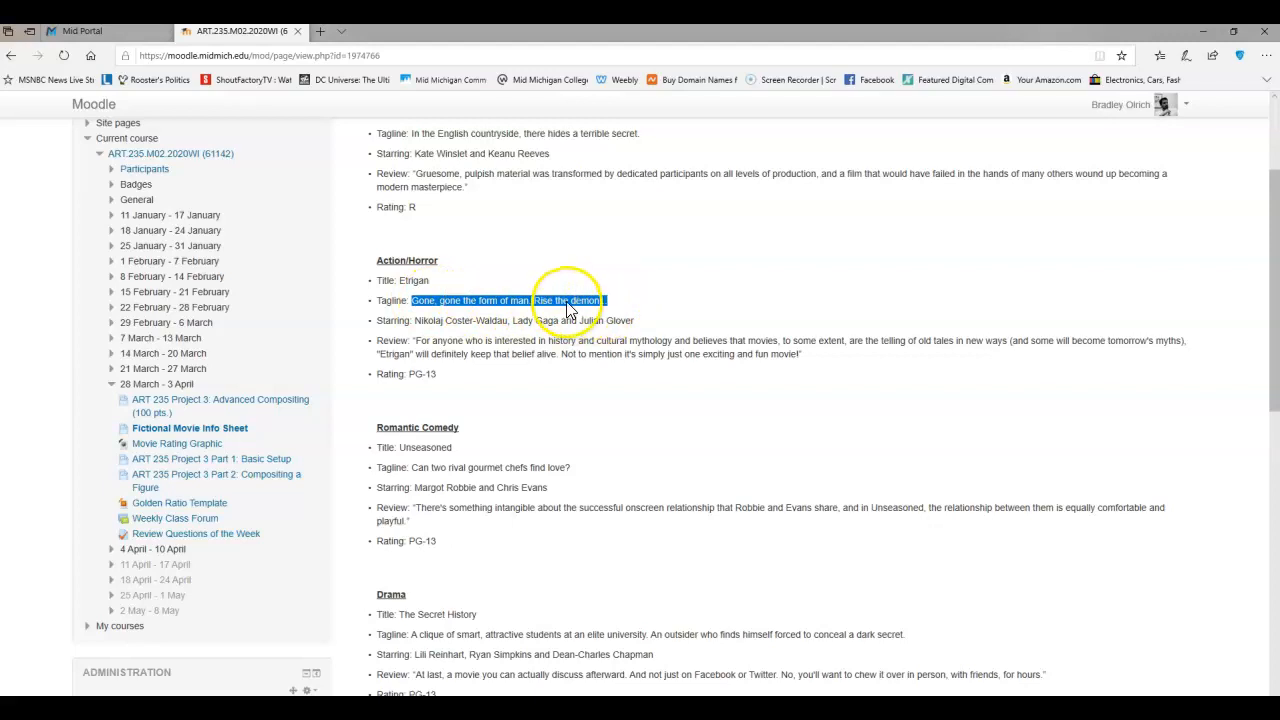
right_click(566, 308)
click(588, 318)
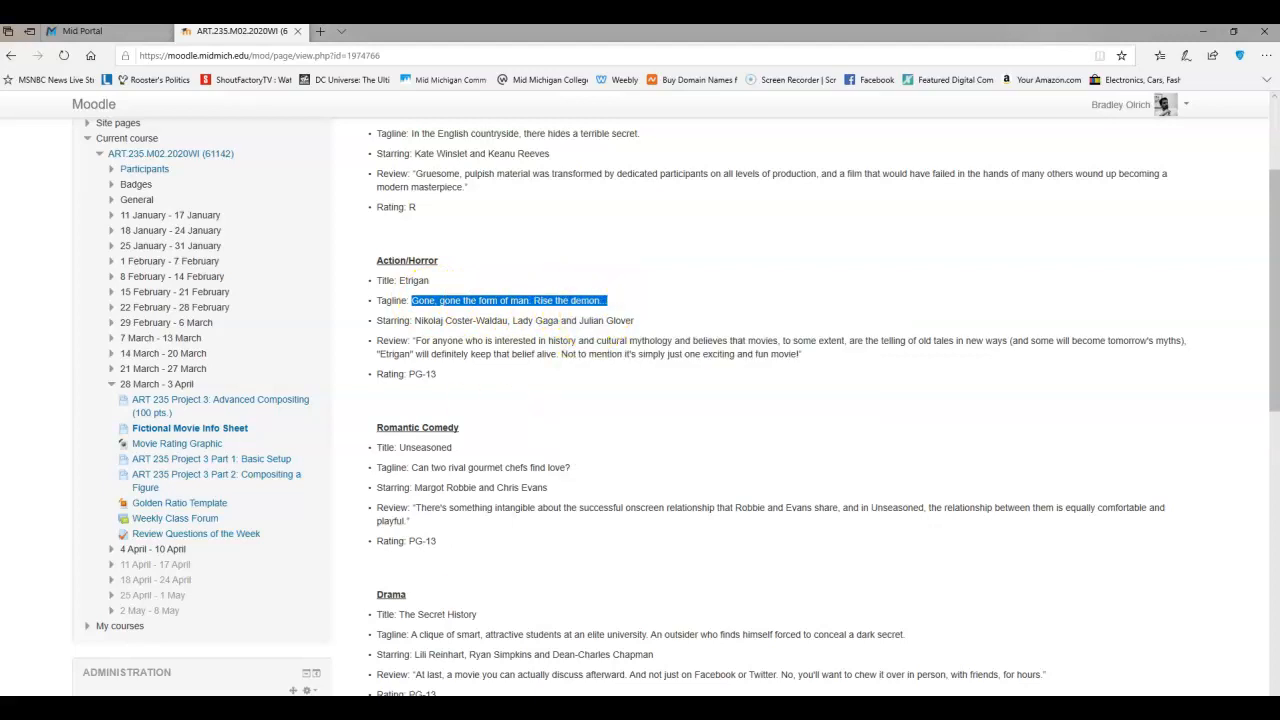
Switch to Illustrator, add a layer above the artwork, and name the artwork layer "Poster Art" and the new layer "Tagline".
click(638, 708)
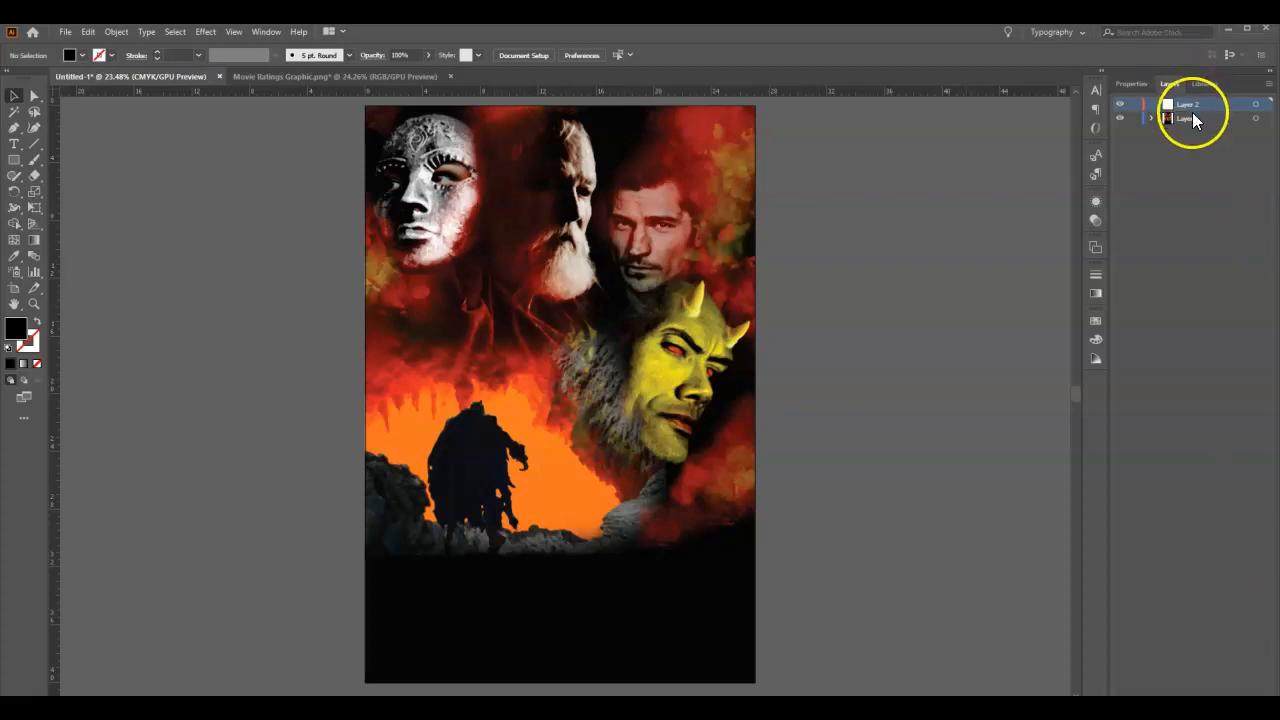
double_click(1190, 118)
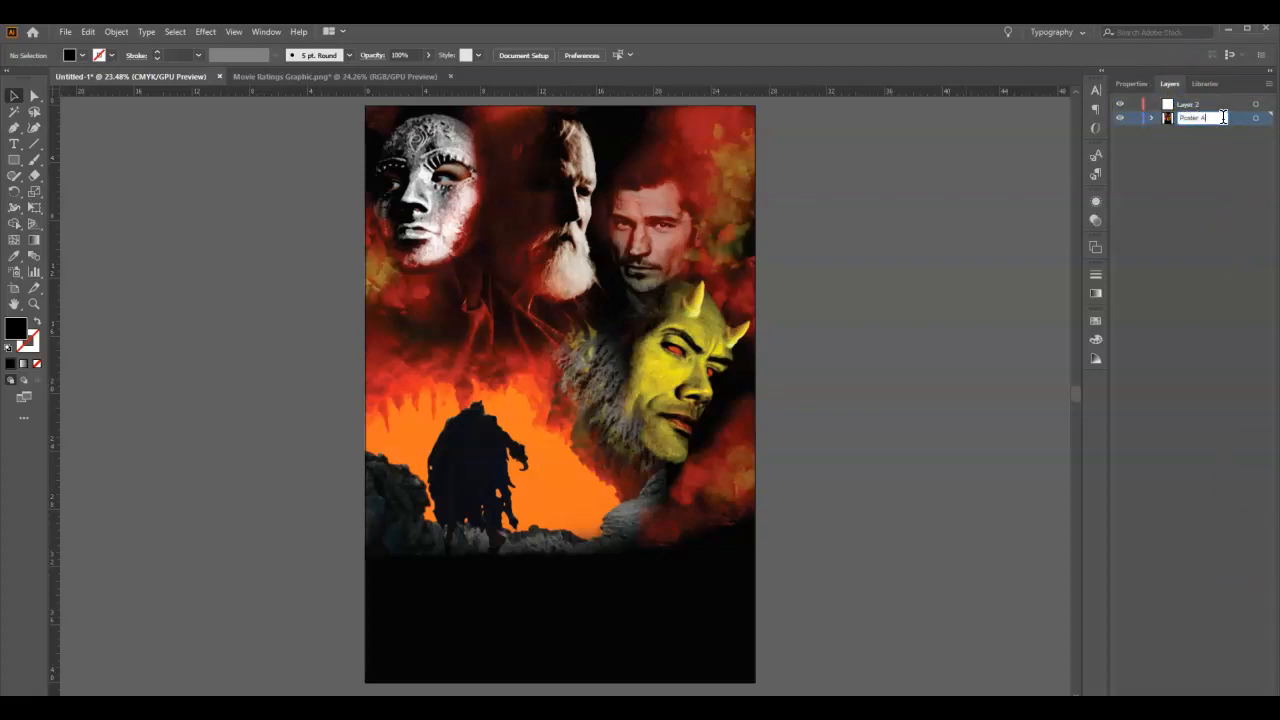
click(1190, 105)
double_click(1188, 104)
text(Tagline)
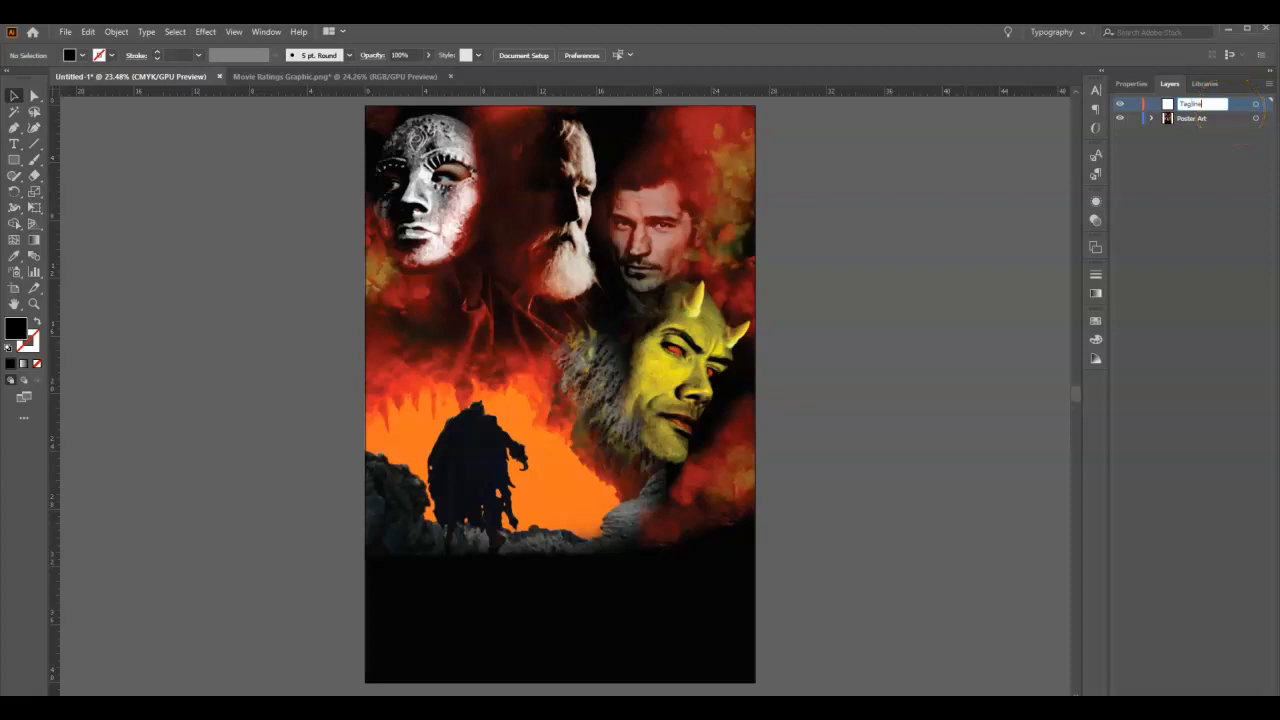
click(1236, 105)
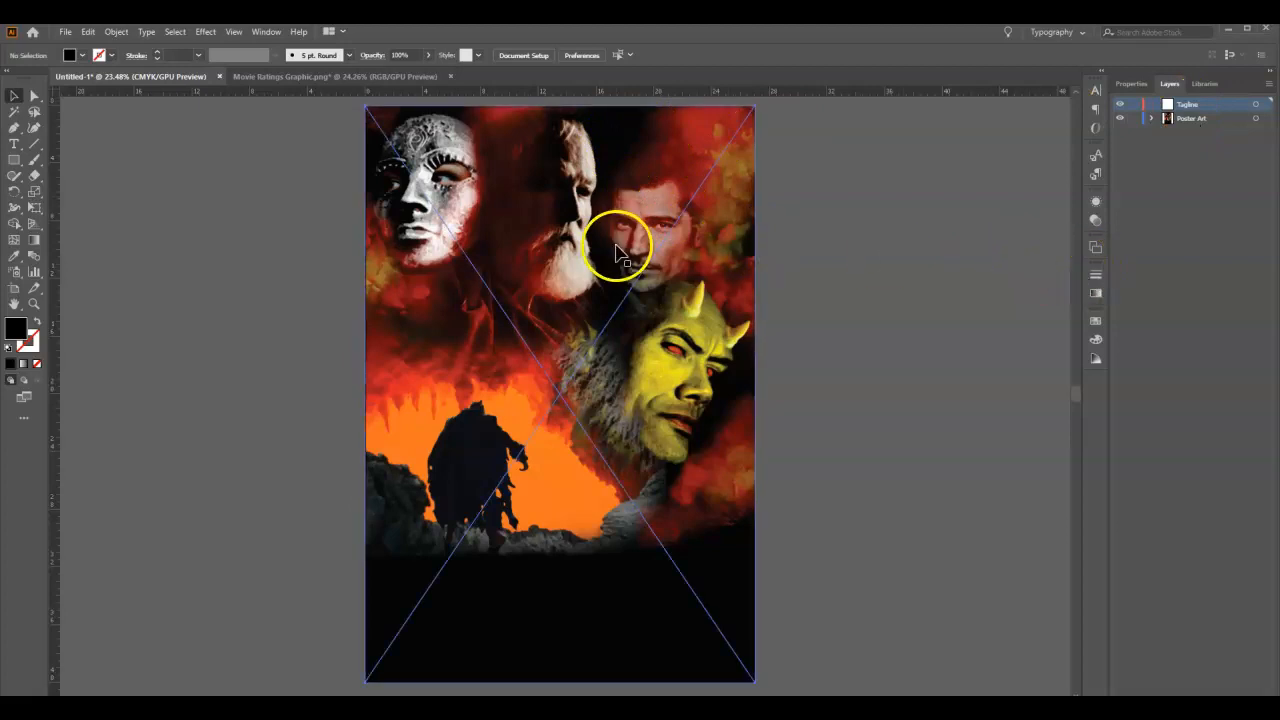
Lock the poster image on the Poster Art layer.
click(617, 255)
click(1205, 118)
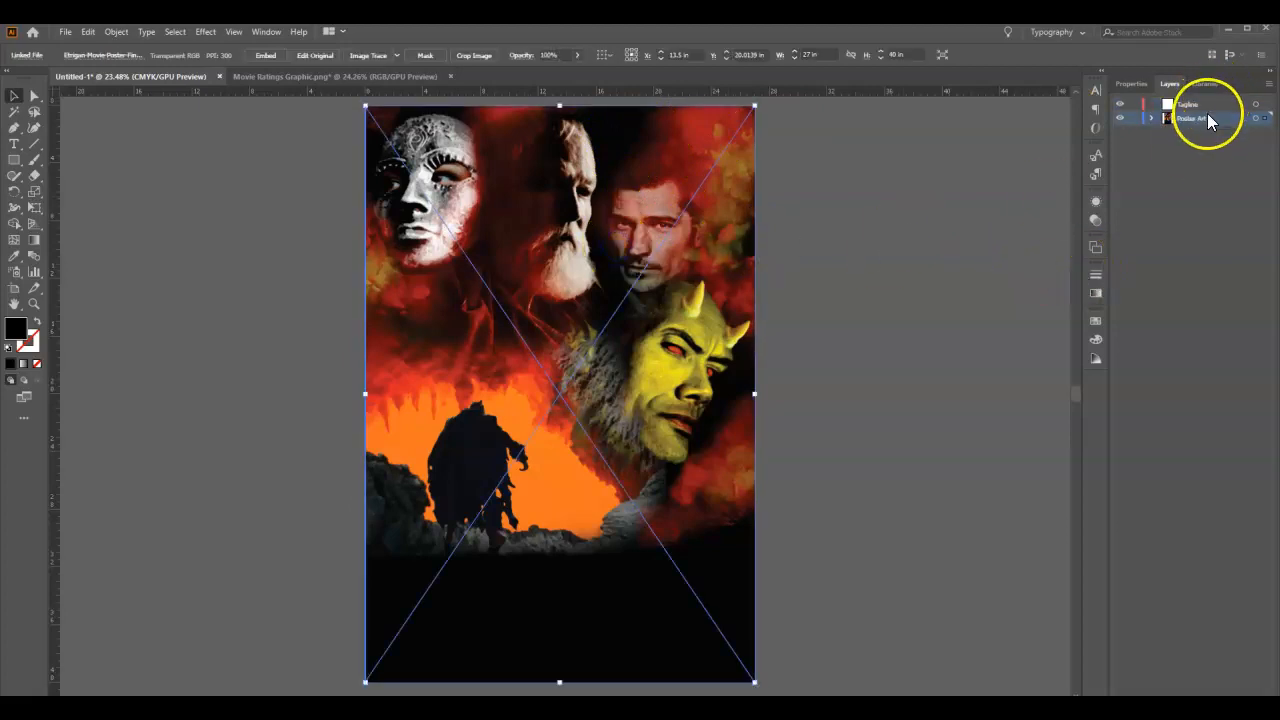
click(123, 32)
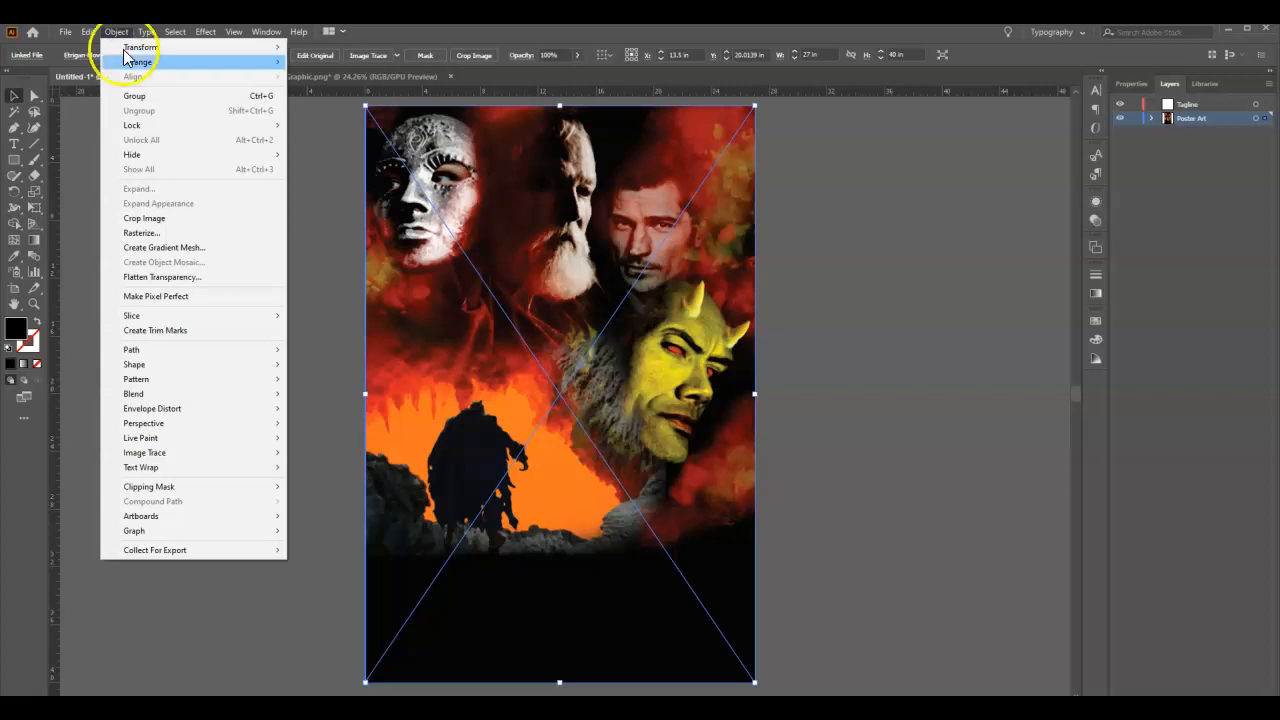
mouse_move(166, 125)
click(320, 126)
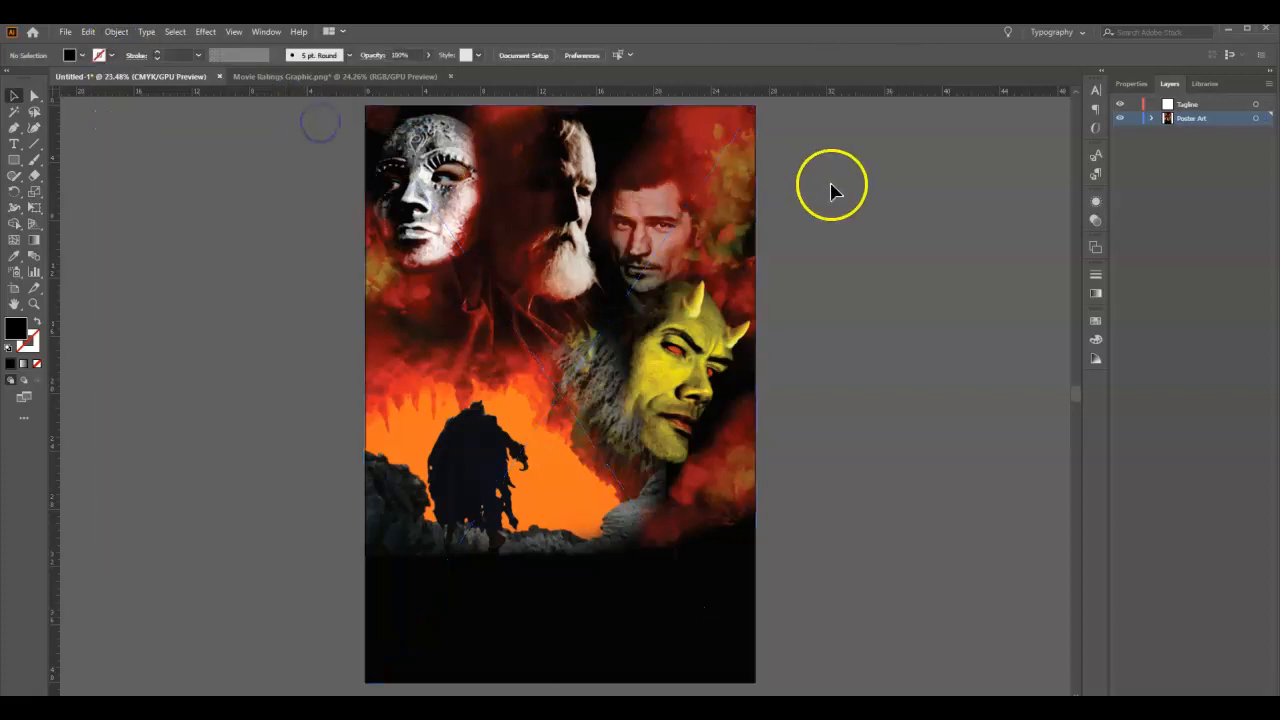
Make the Tagline layer active and set the Type tool's font to Caladea.
click(1213, 104)
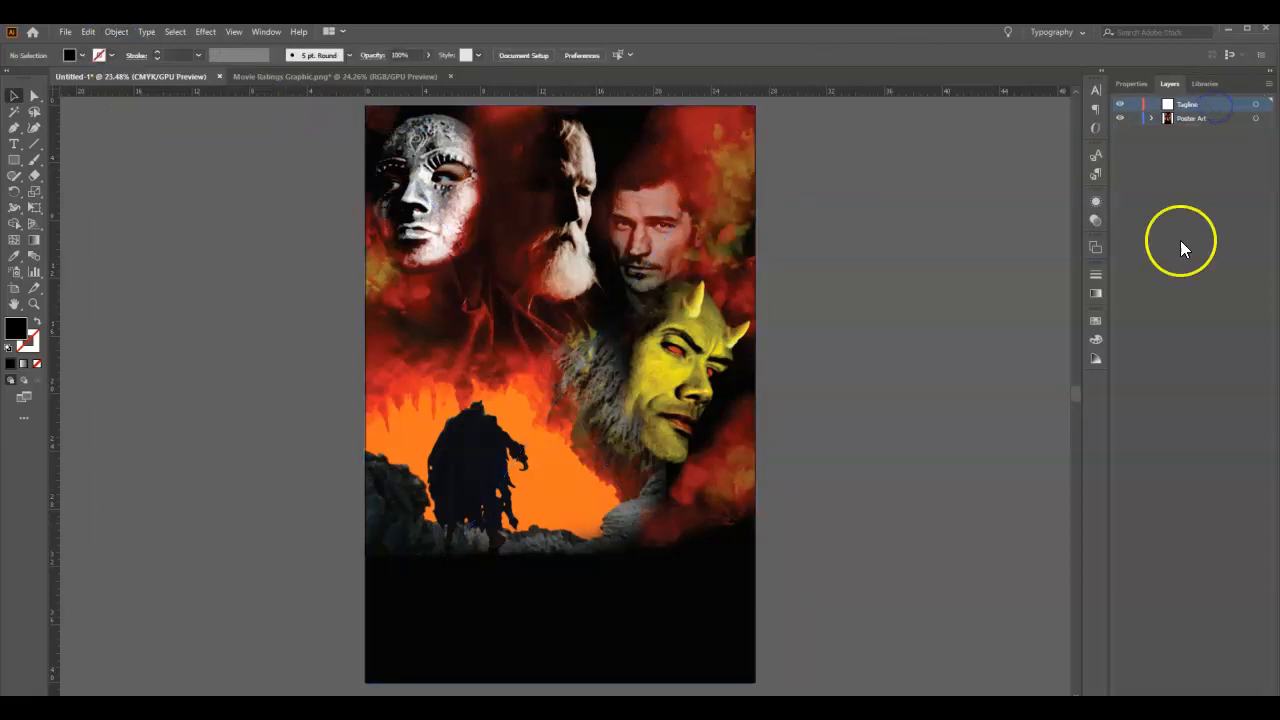
click(13, 147)
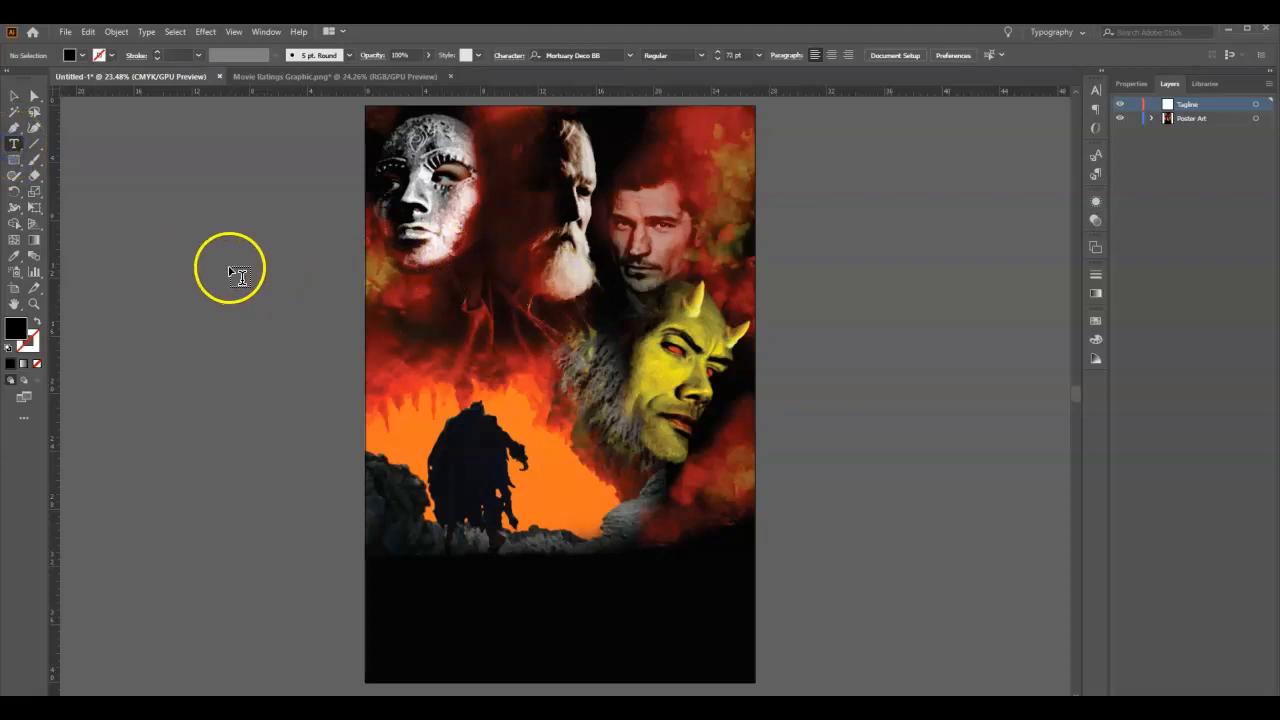
click(630, 56)
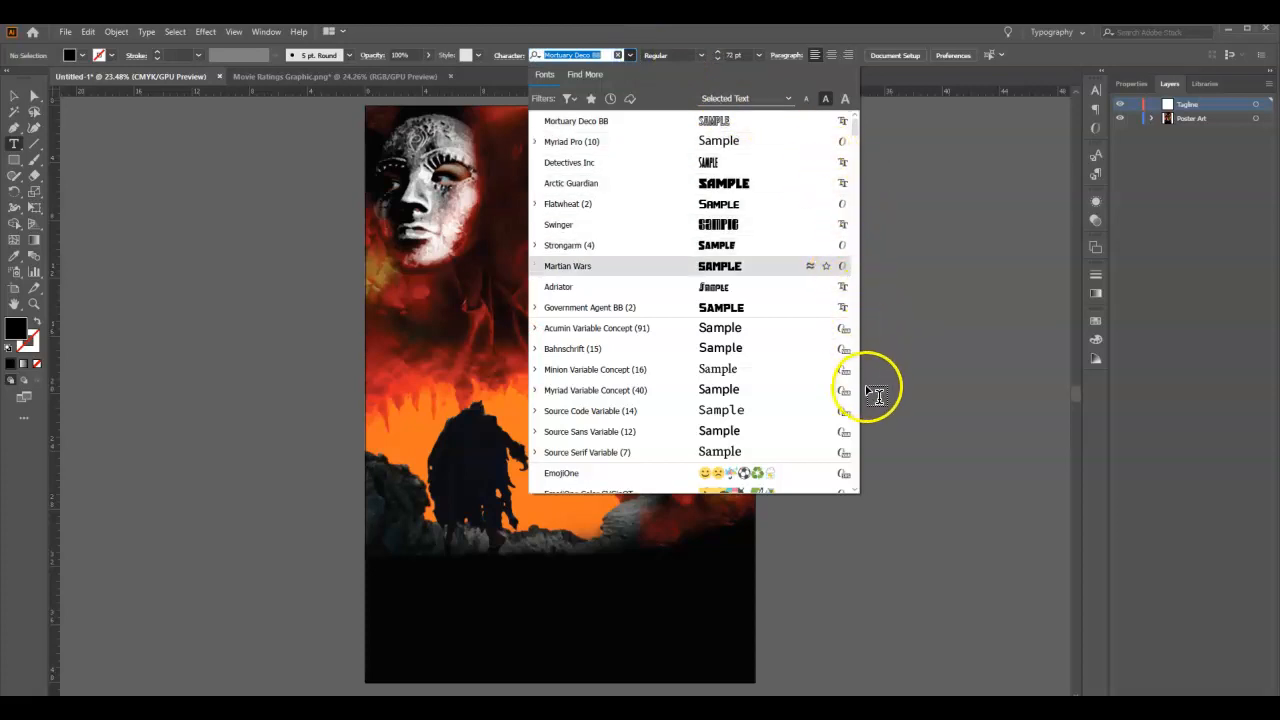
drag(851, 129, 874, 196)
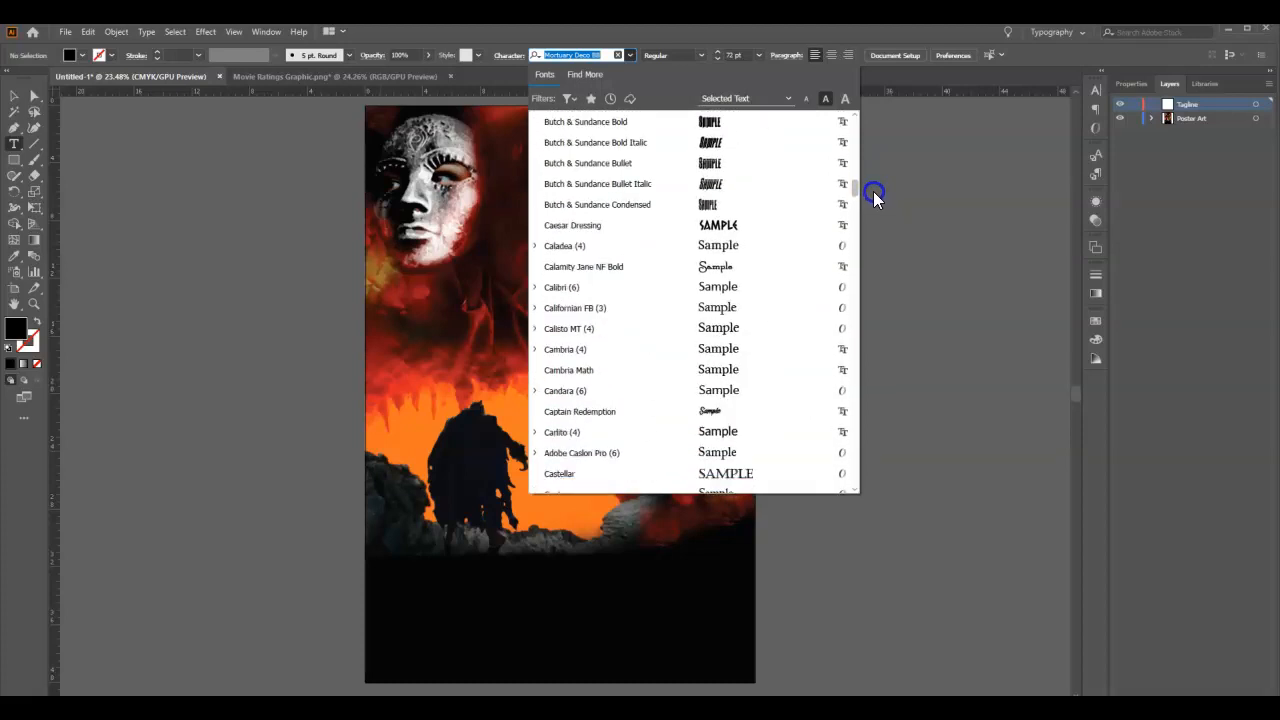
click(737, 245)
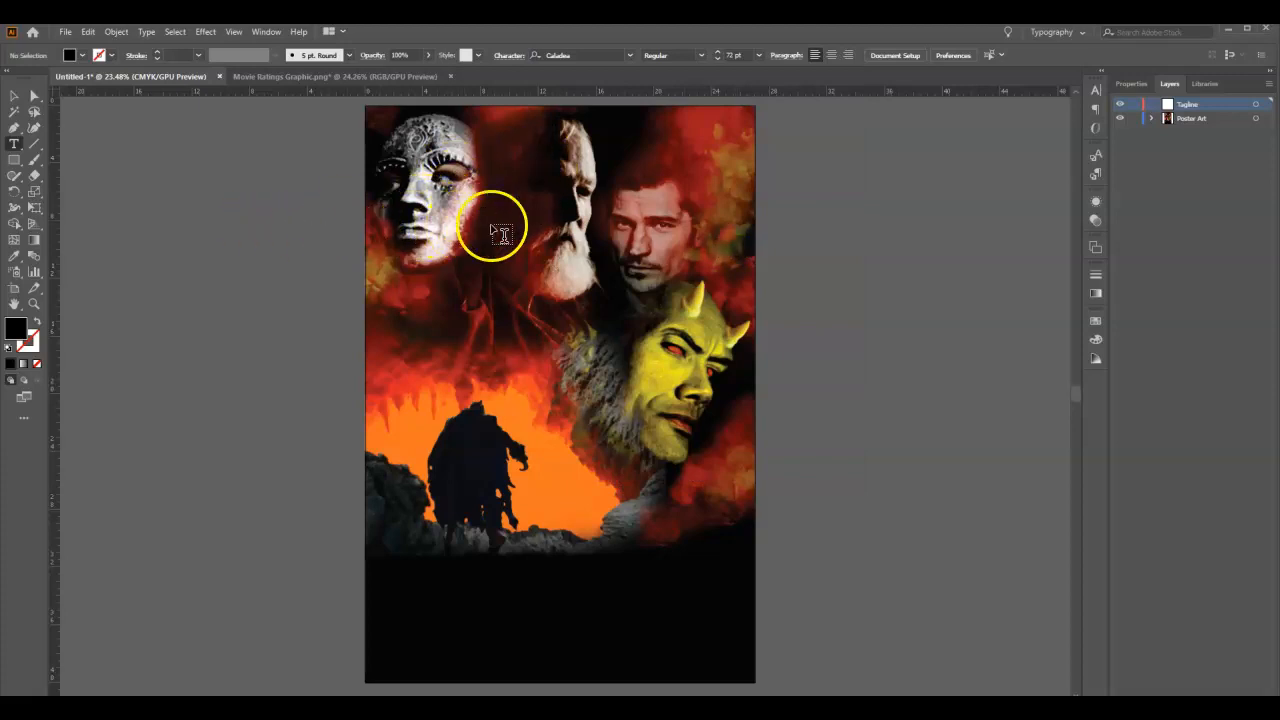
Set the text colours to a white fill with no stroke.
click(9, 349)
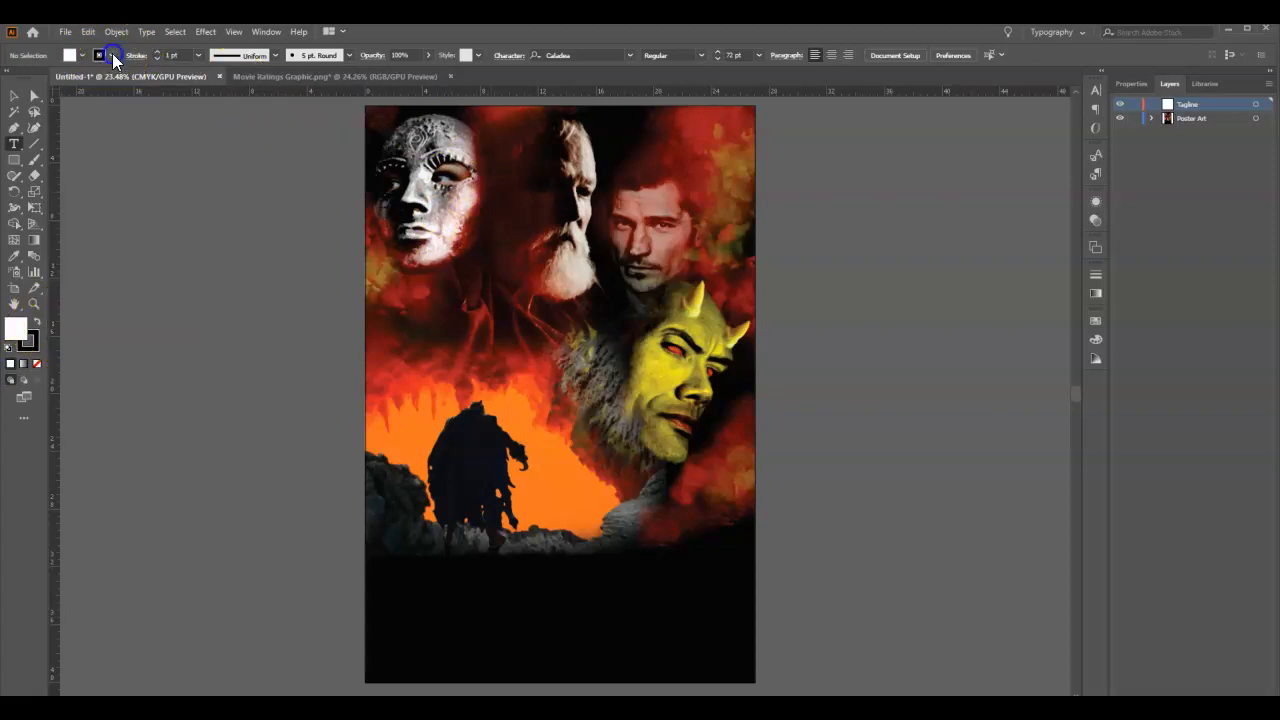
click(112, 55)
click(7, 79)
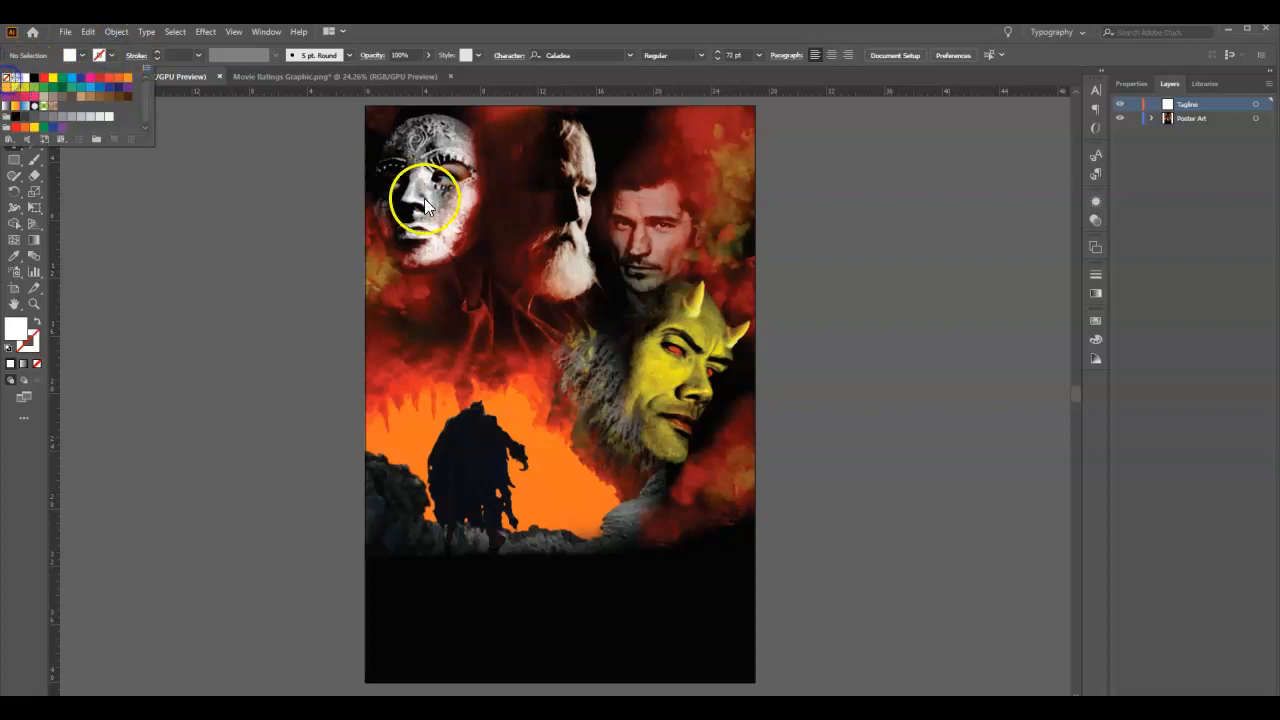
click(570, 43)
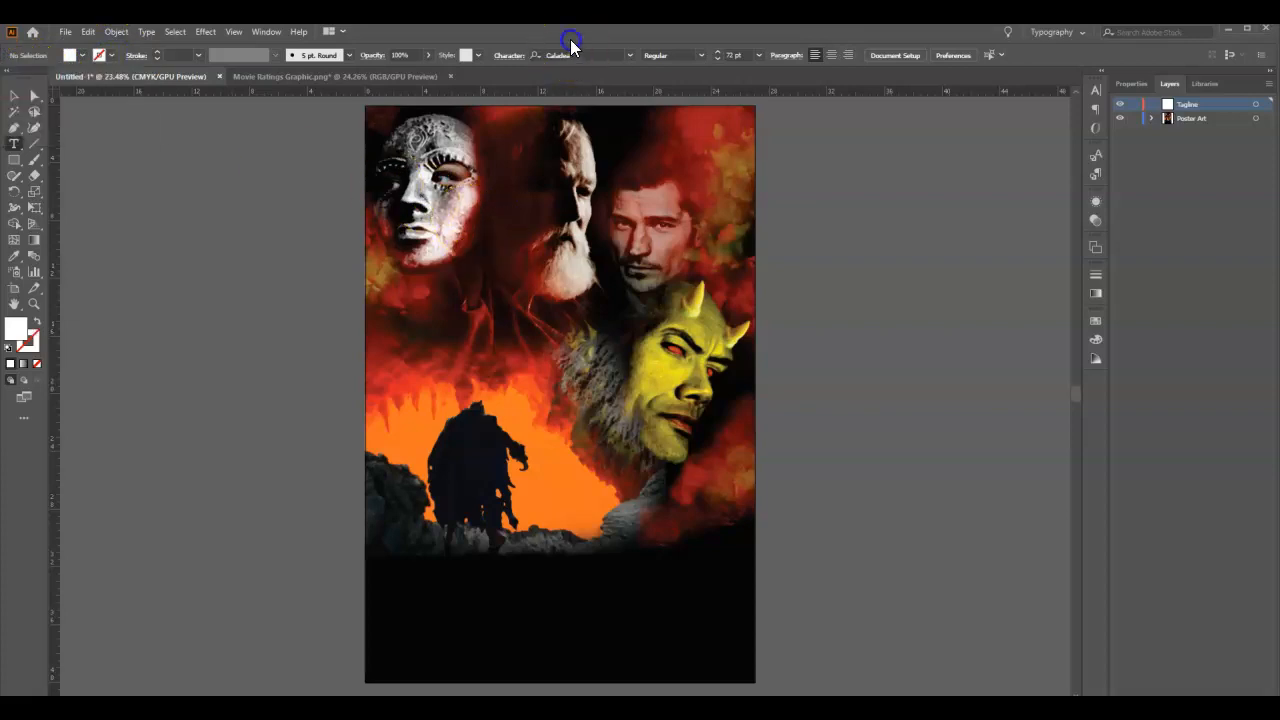
Add point text in the poster's upper middle and give it a white fill with no stroke.
click(490, 250)
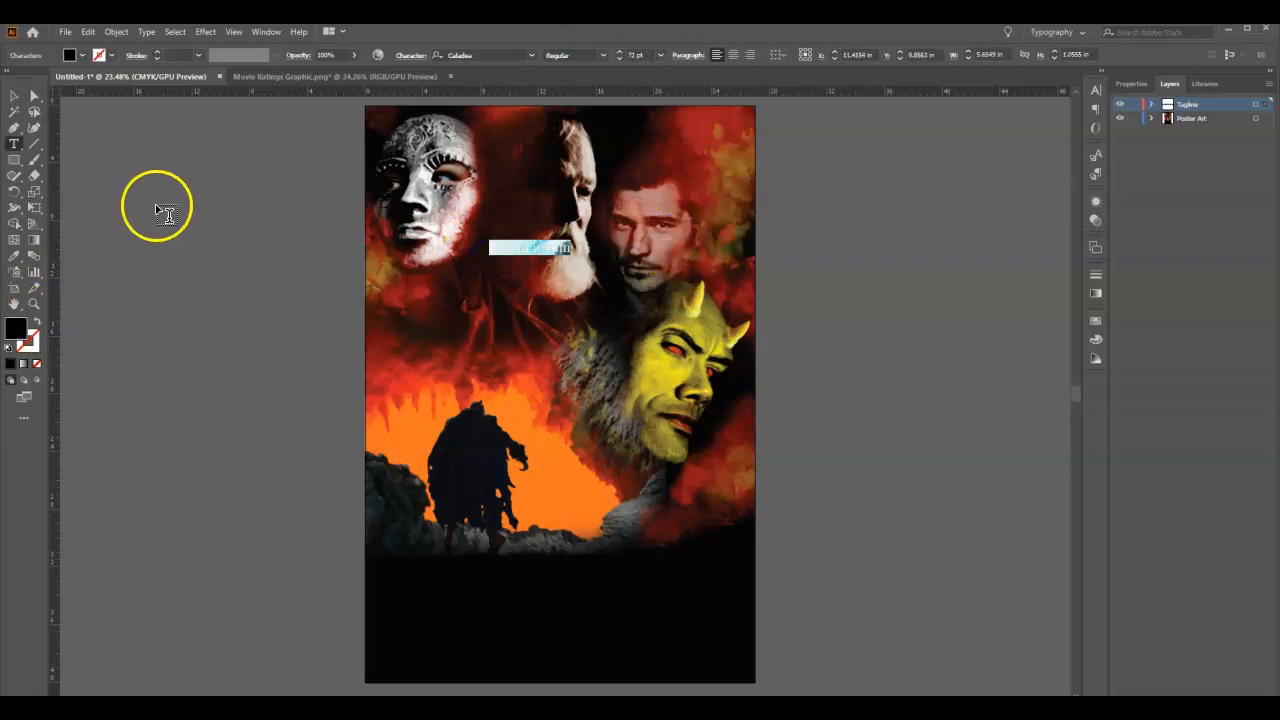
click(9, 347)
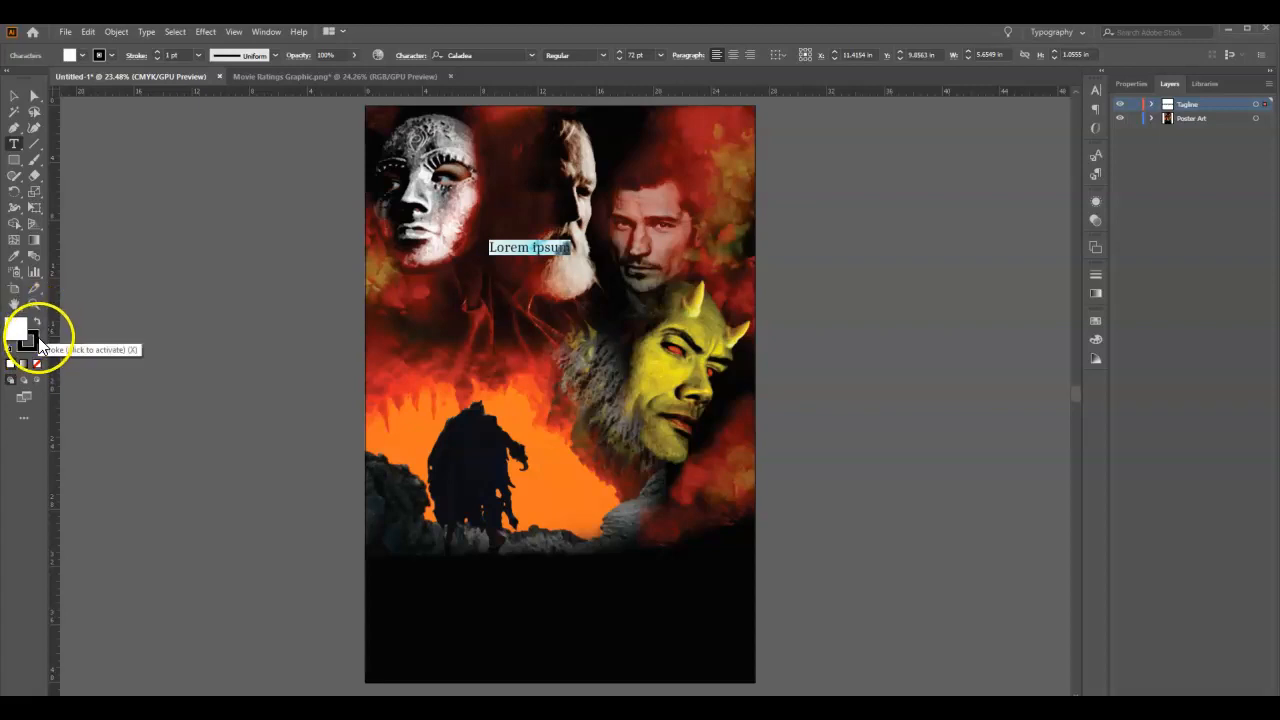
click(32, 338)
click(38, 367)
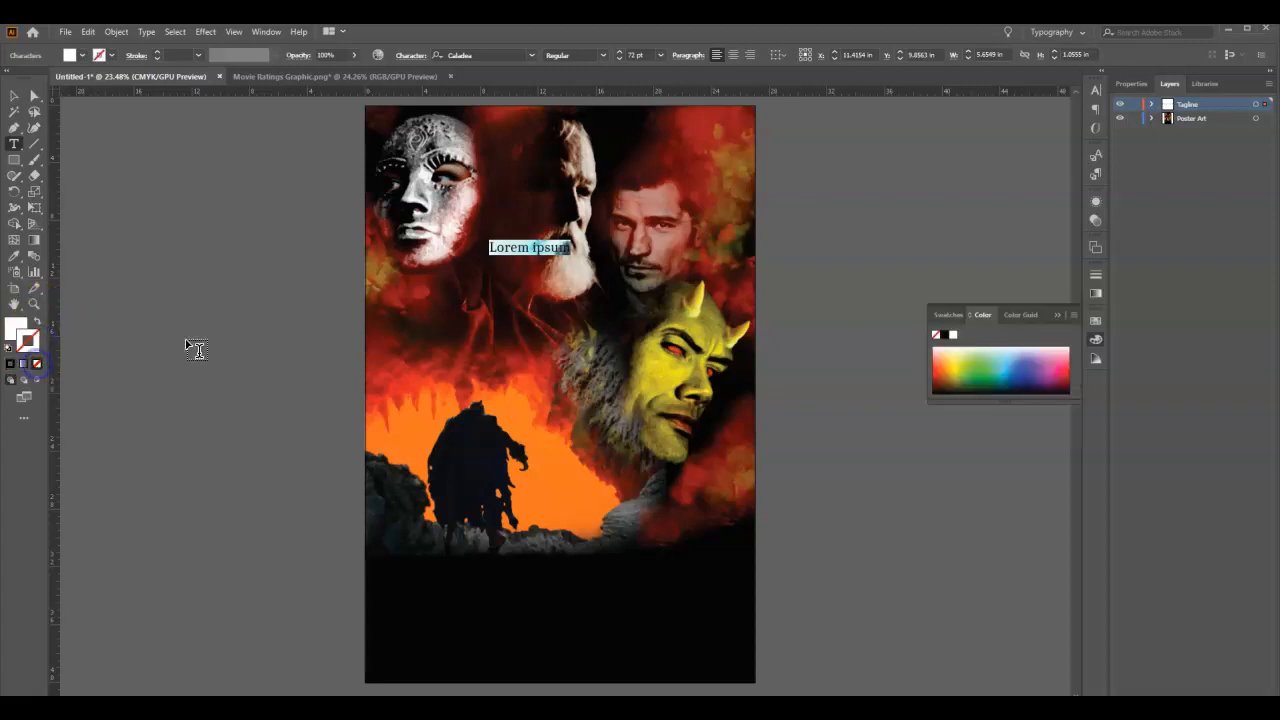
Replace the placeholder with the copied tagline "Gone, gone the form of man. Rise the demon..." and move it fully onto the poster.
right_click(536, 247)
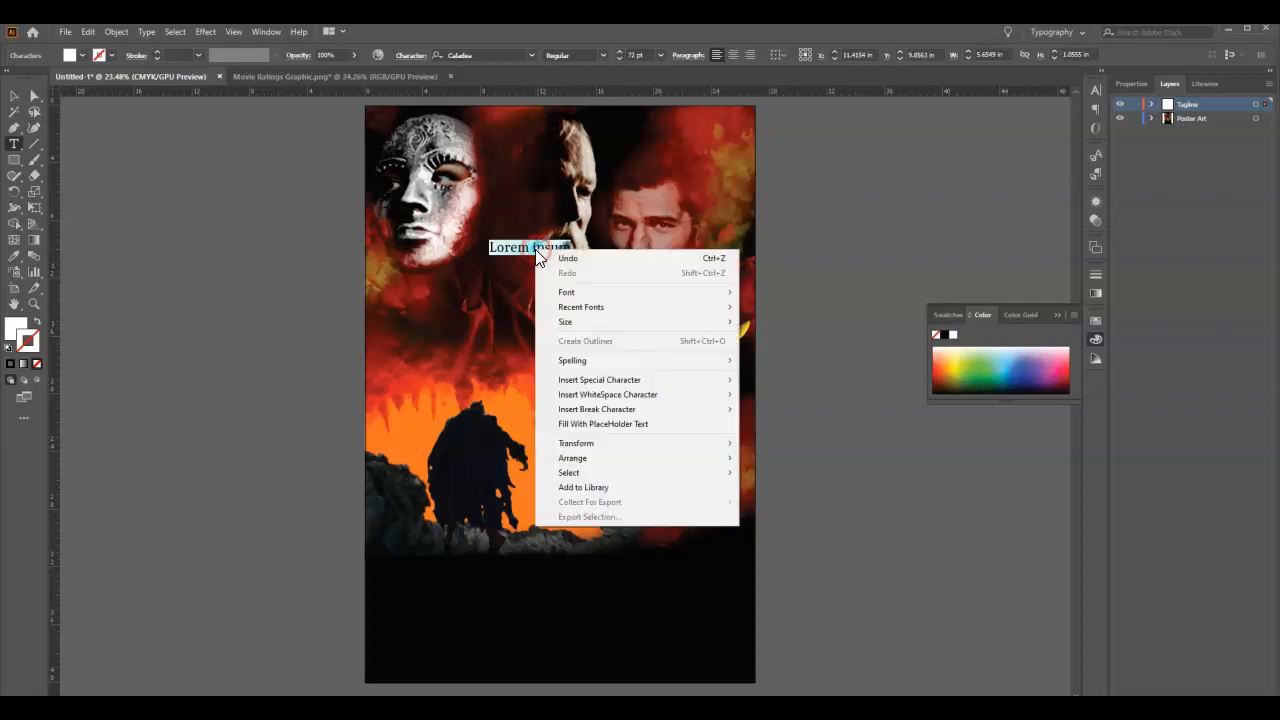
click(91, 32)
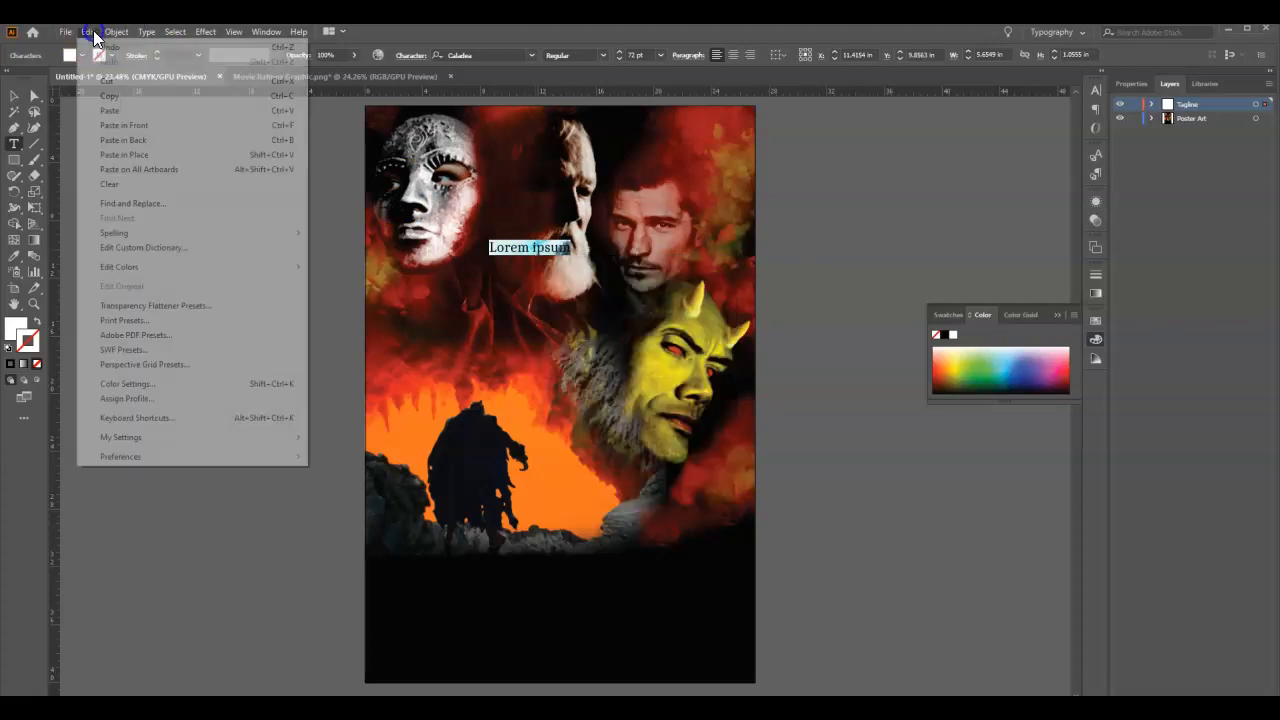
click(124, 110)
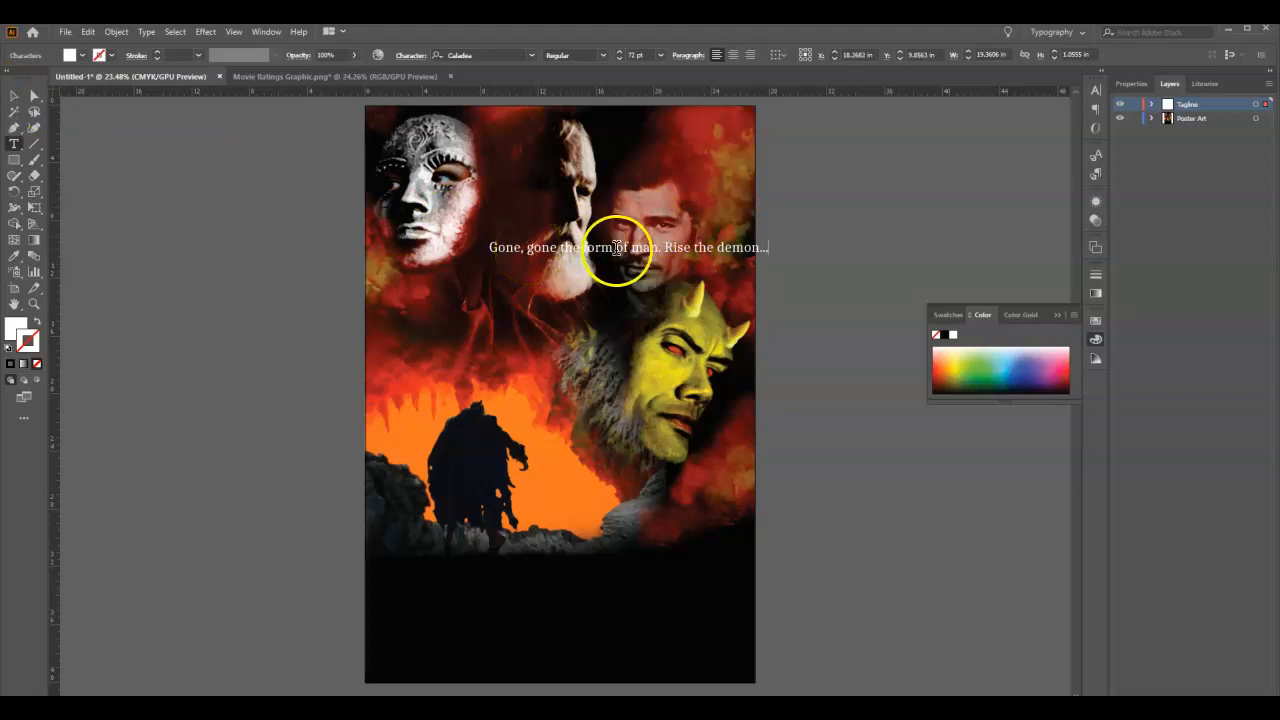
click(14, 95)
drag(734, 240, 690, 243)
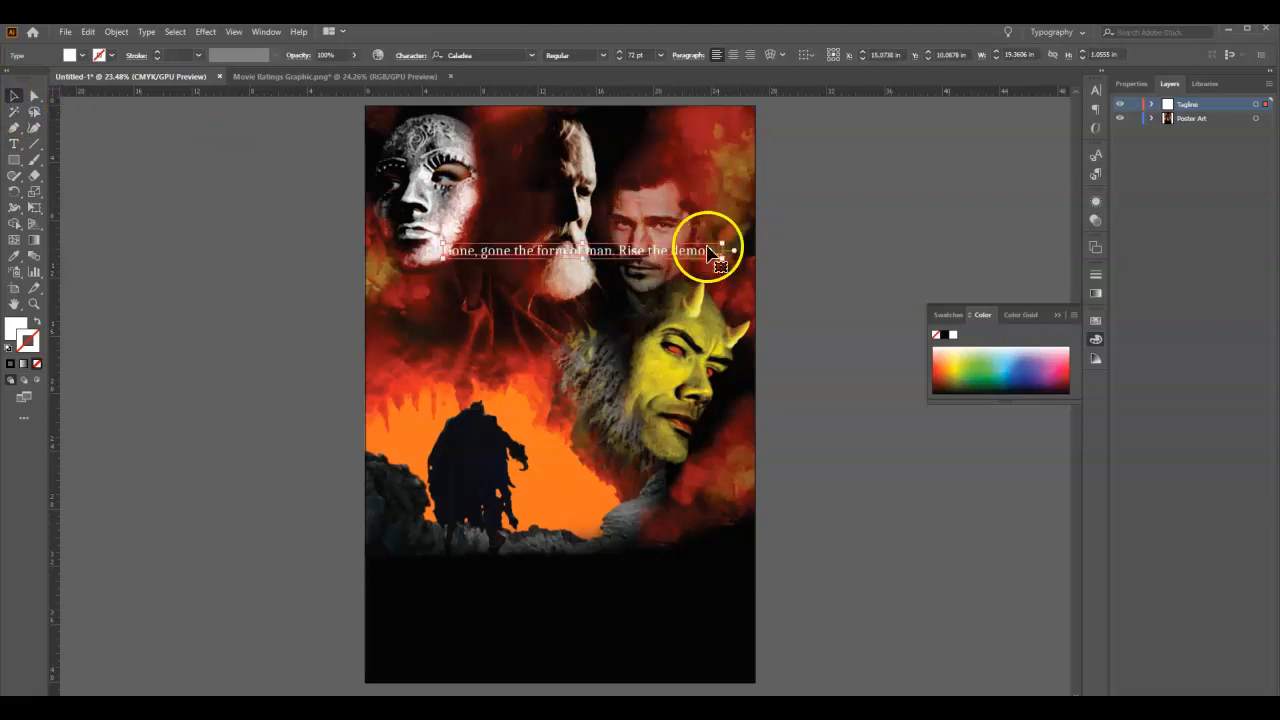
Change the tagline's font to Dragonbones BB.
click(531, 55)
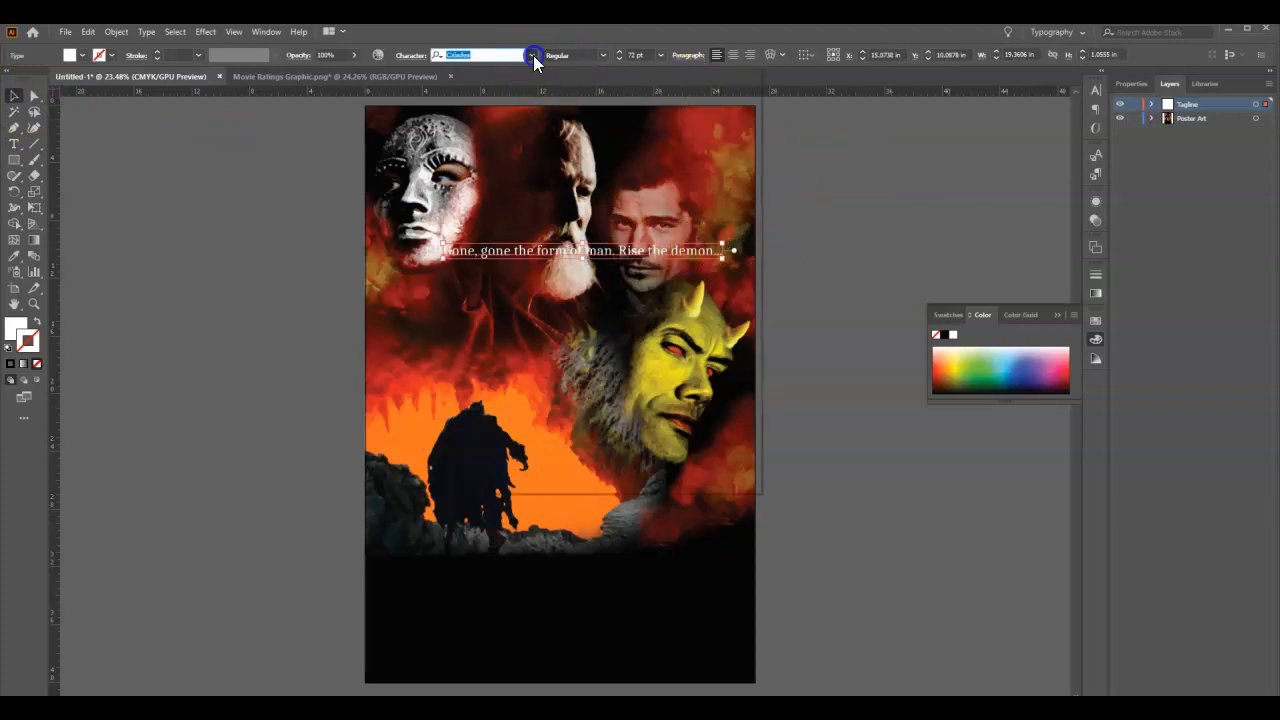
scroll(759, 191, down, 1)
scroll(759, 195, down, 10)
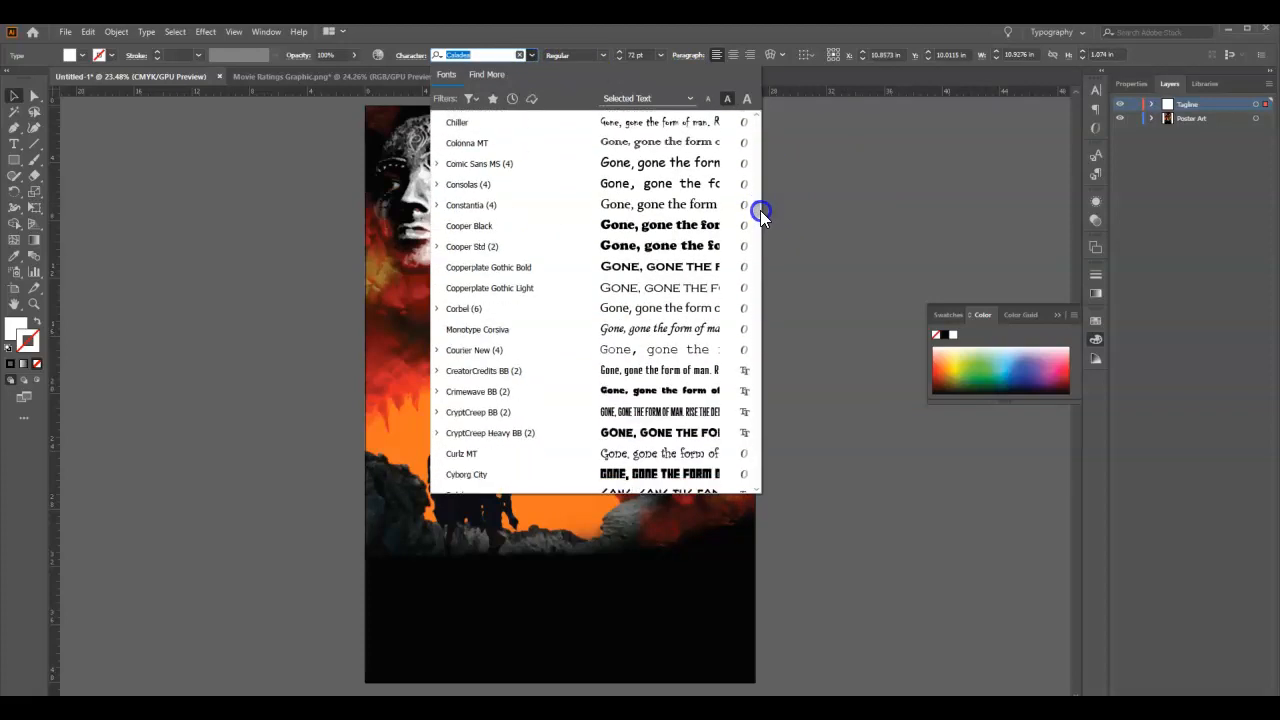
scroll(760, 210, down, 5)
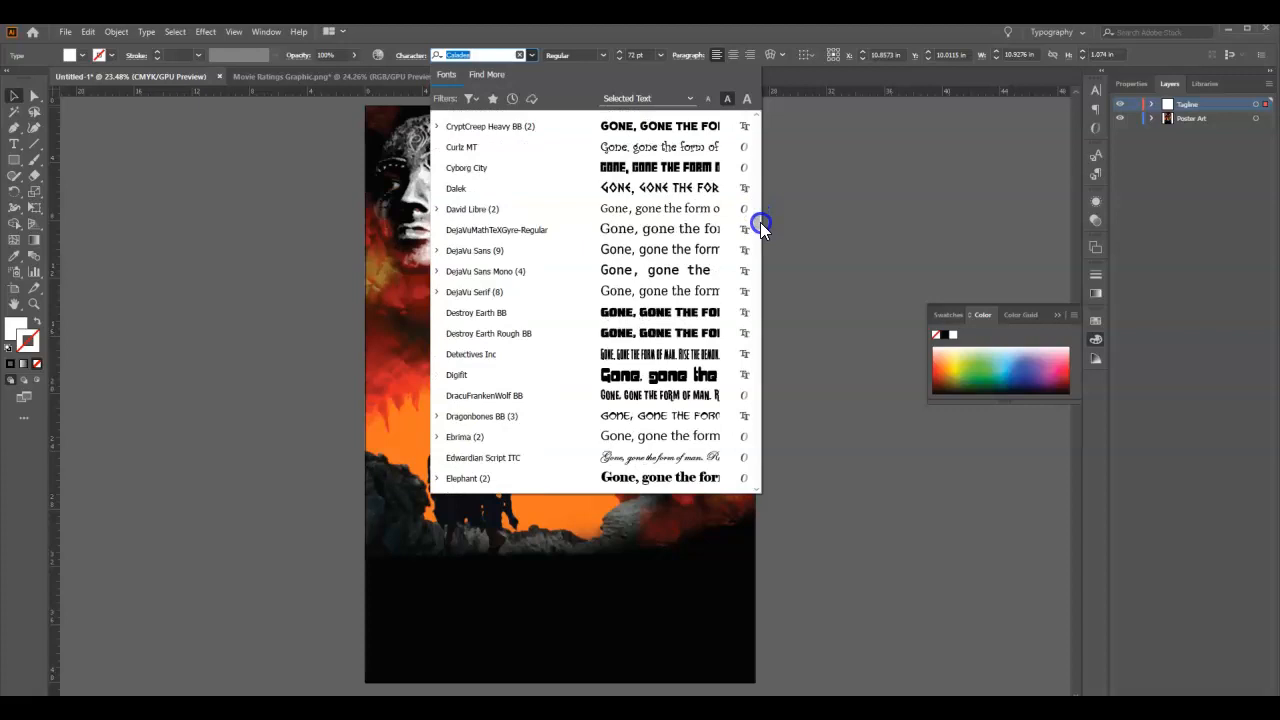
scroll(760, 222, up, 1)
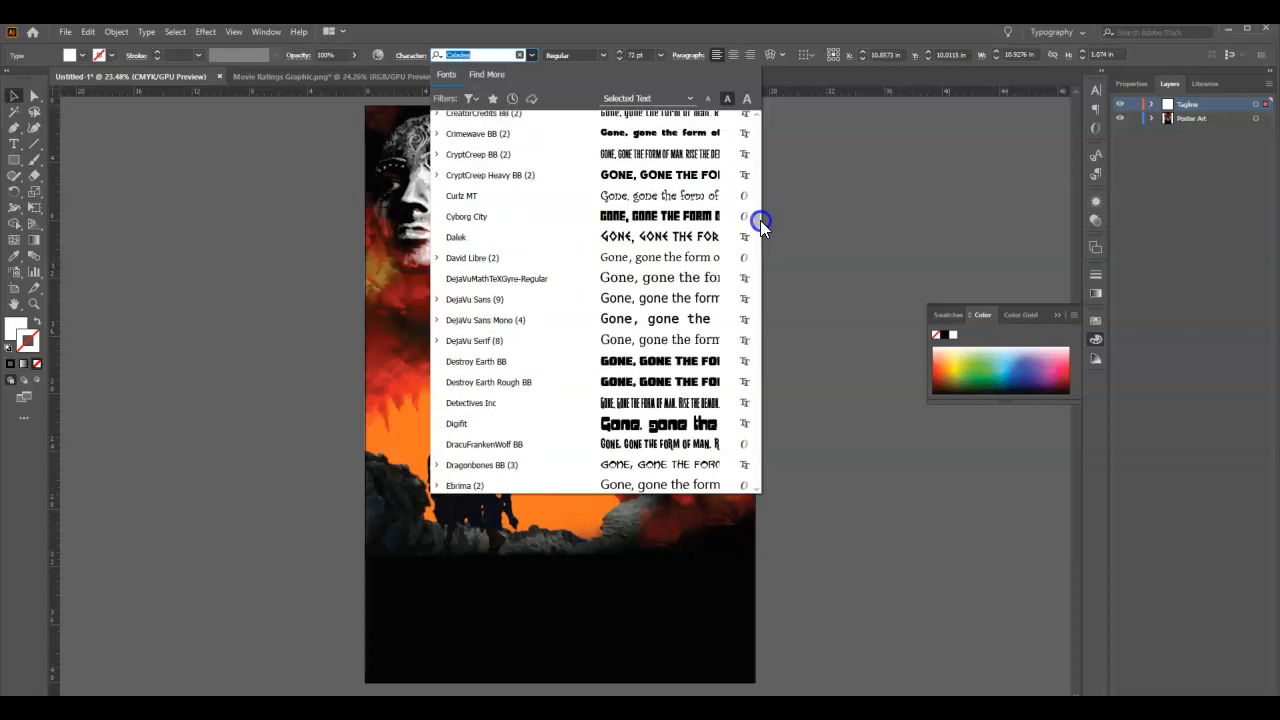
scroll(760, 220, down, 2)
scroll(760, 228, down, 1)
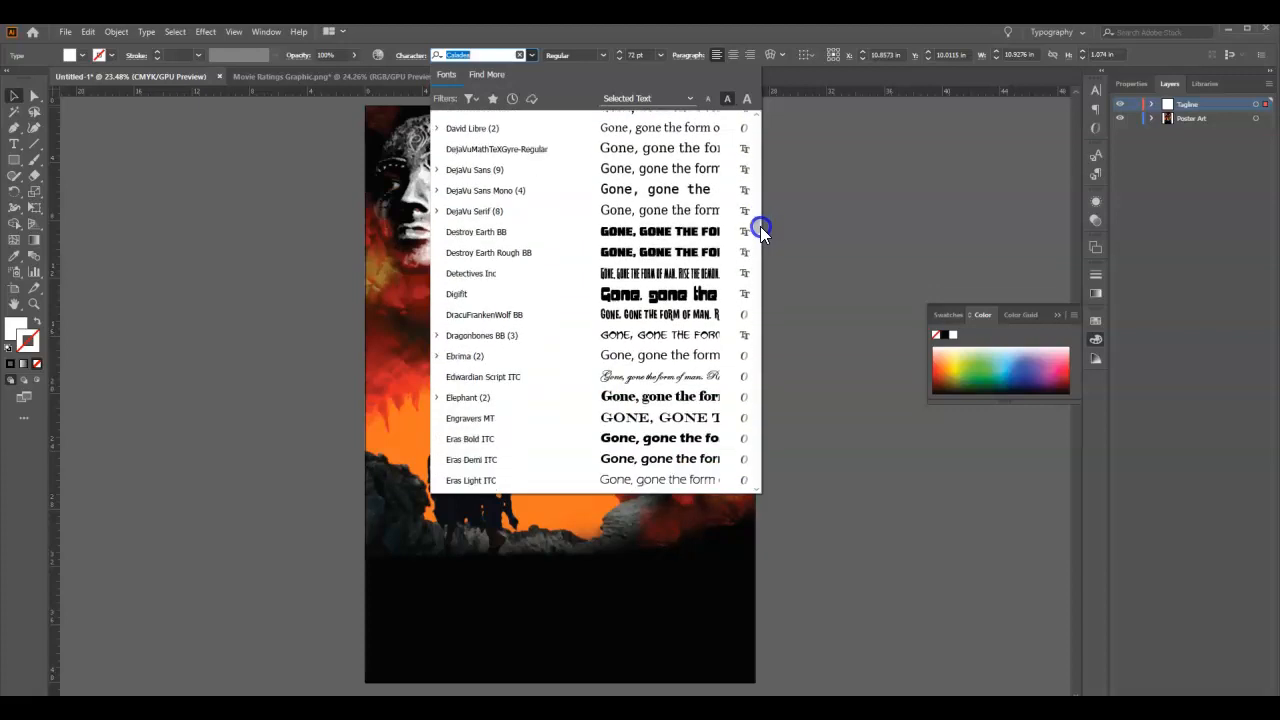
click(640, 336)
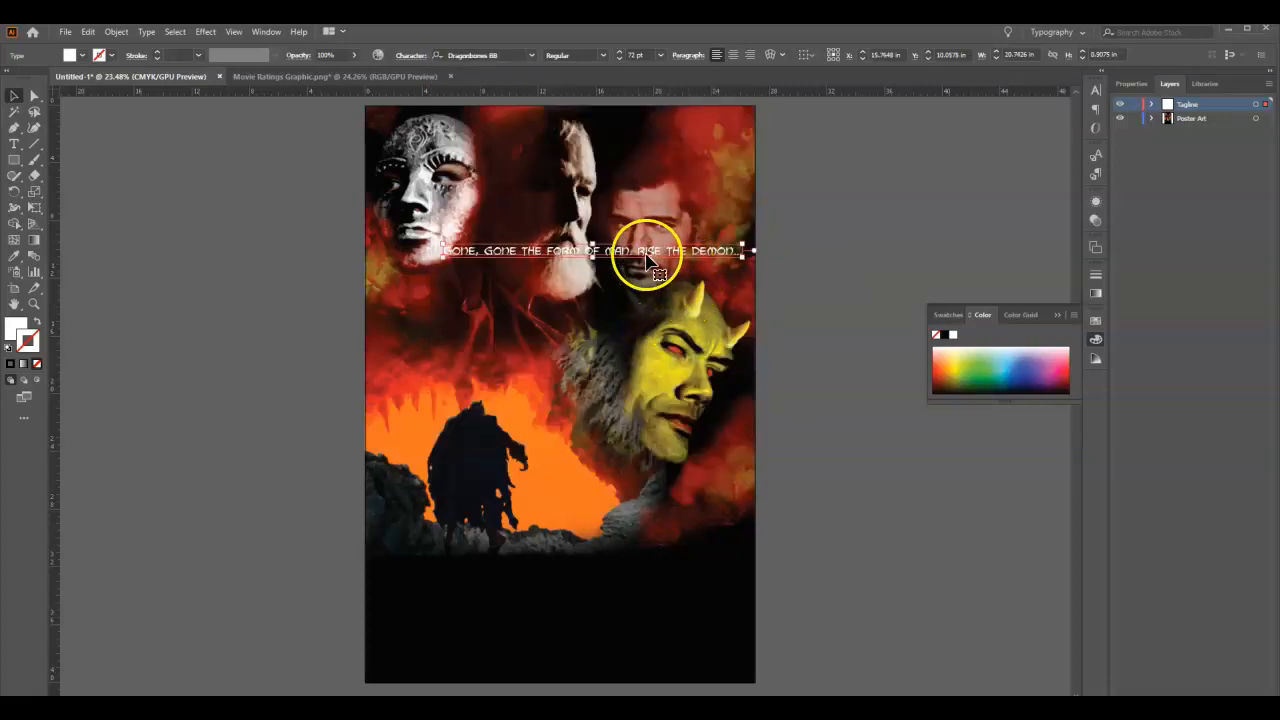
Move the tagline up to the poster's upper edge and shift it toward the upper-right corner.
drag(640, 255, 655, 301)
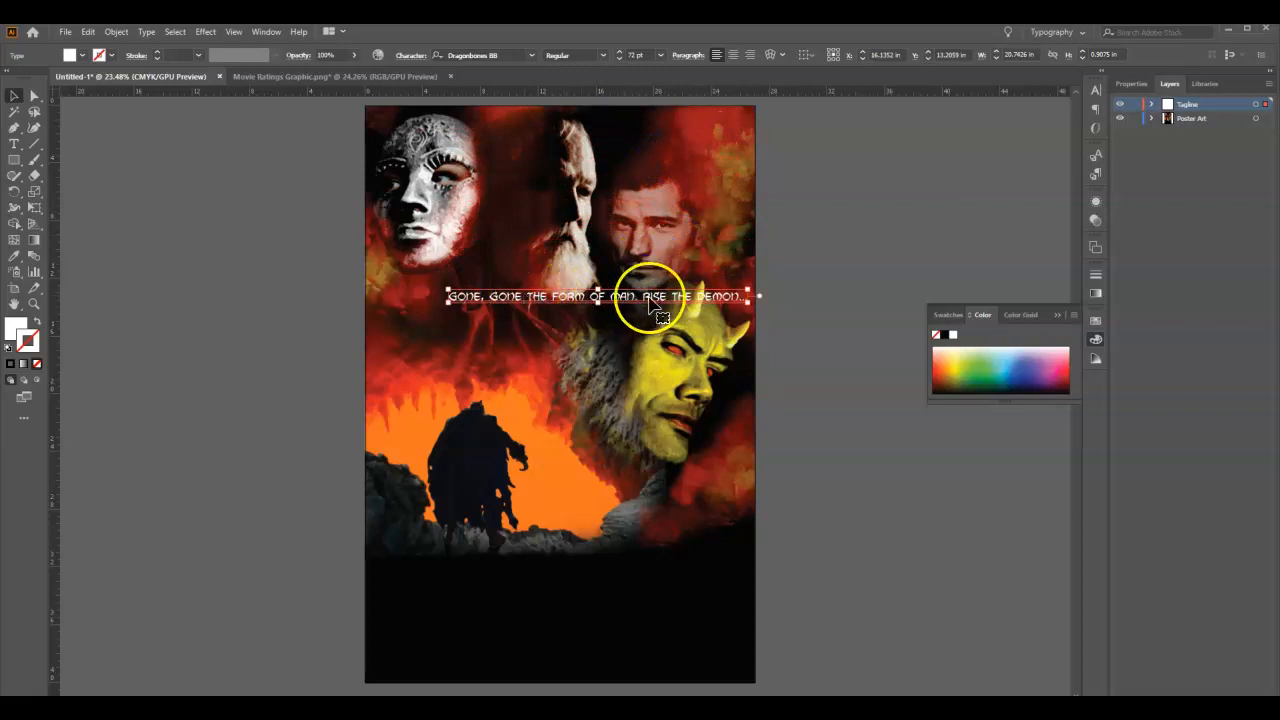
drag(616, 300, 652, 125)
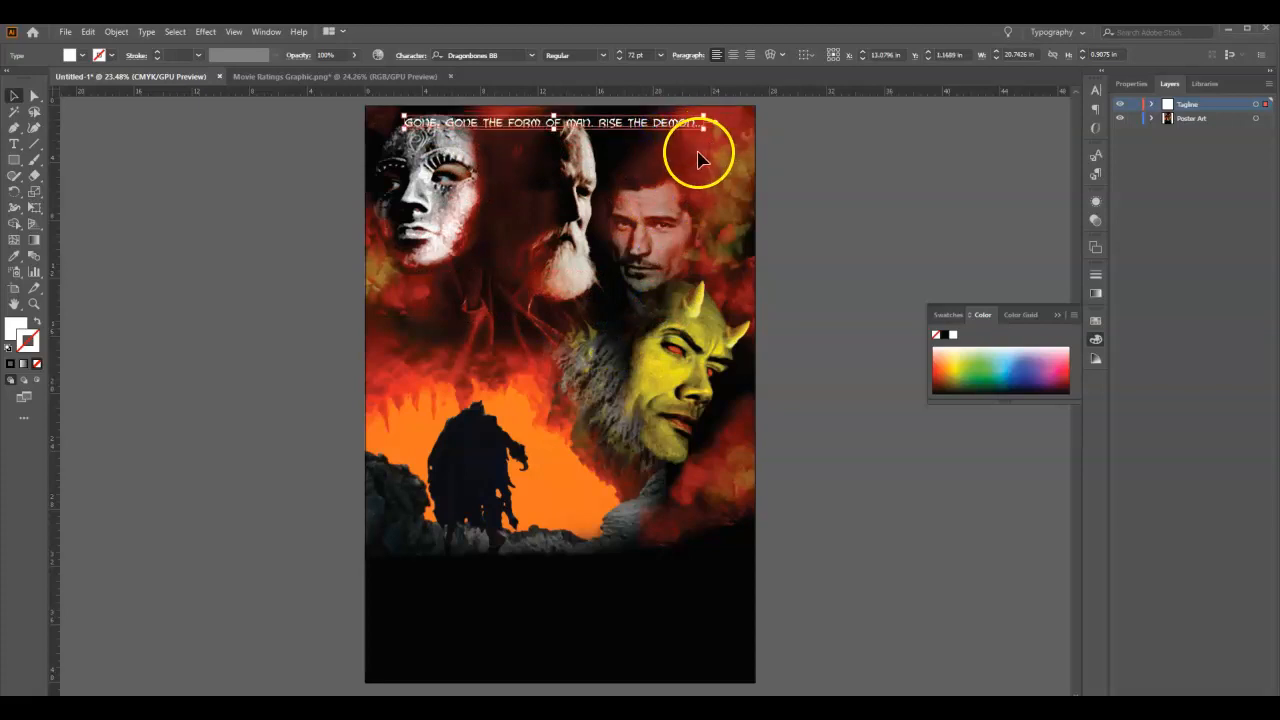
drag(641, 123, 641, 119)
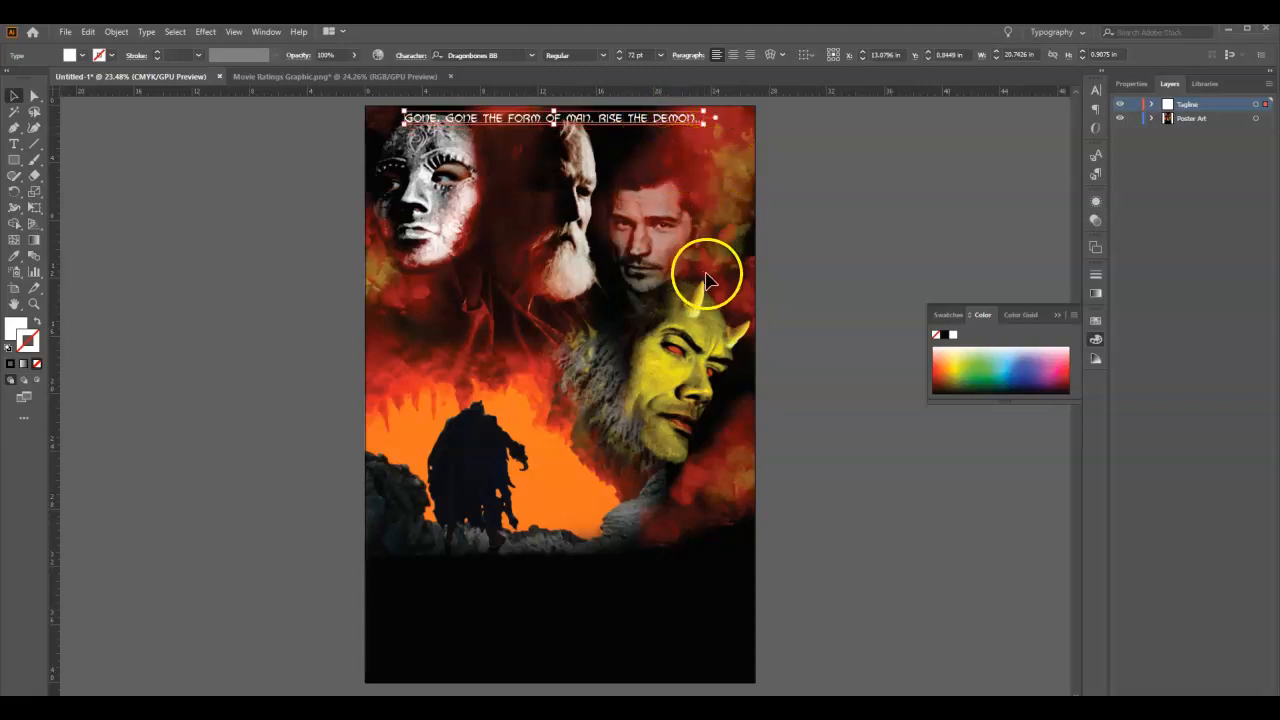
drag(614, 125, 801, 130)
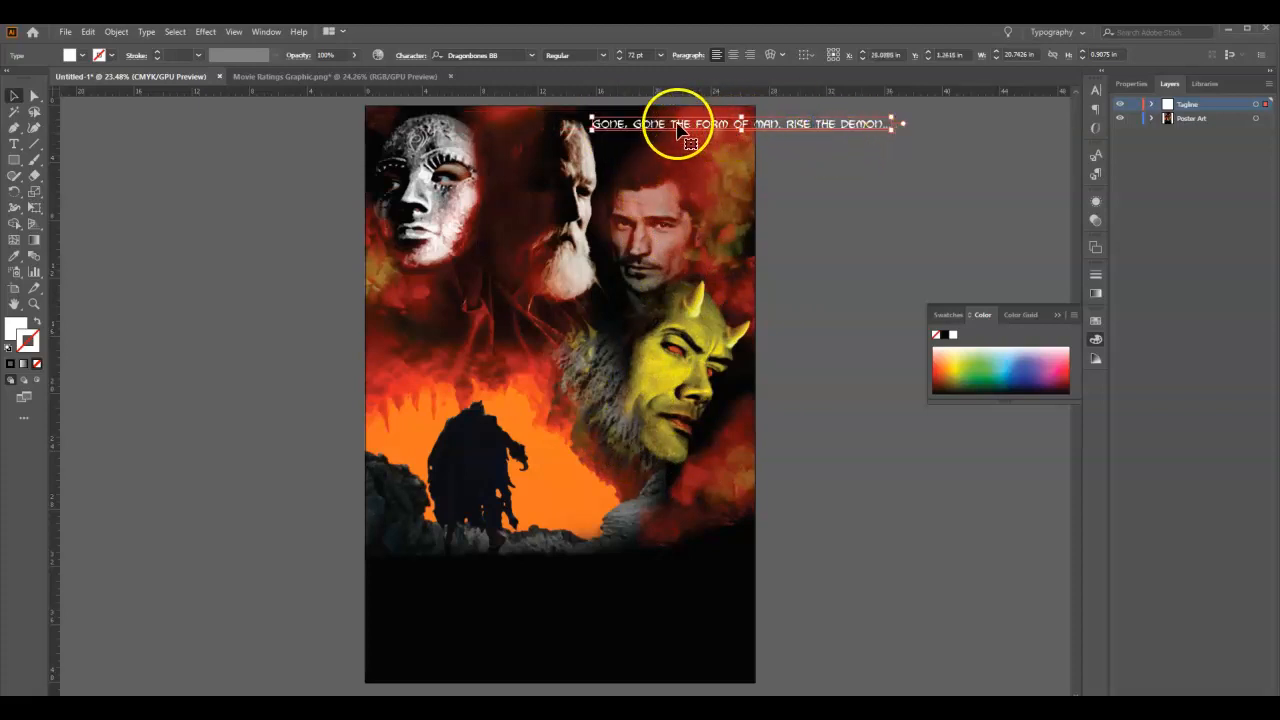
Break the tagline into three lines, starting new lines before "Rise" and before "the form of man.".
double_click(785, 127)
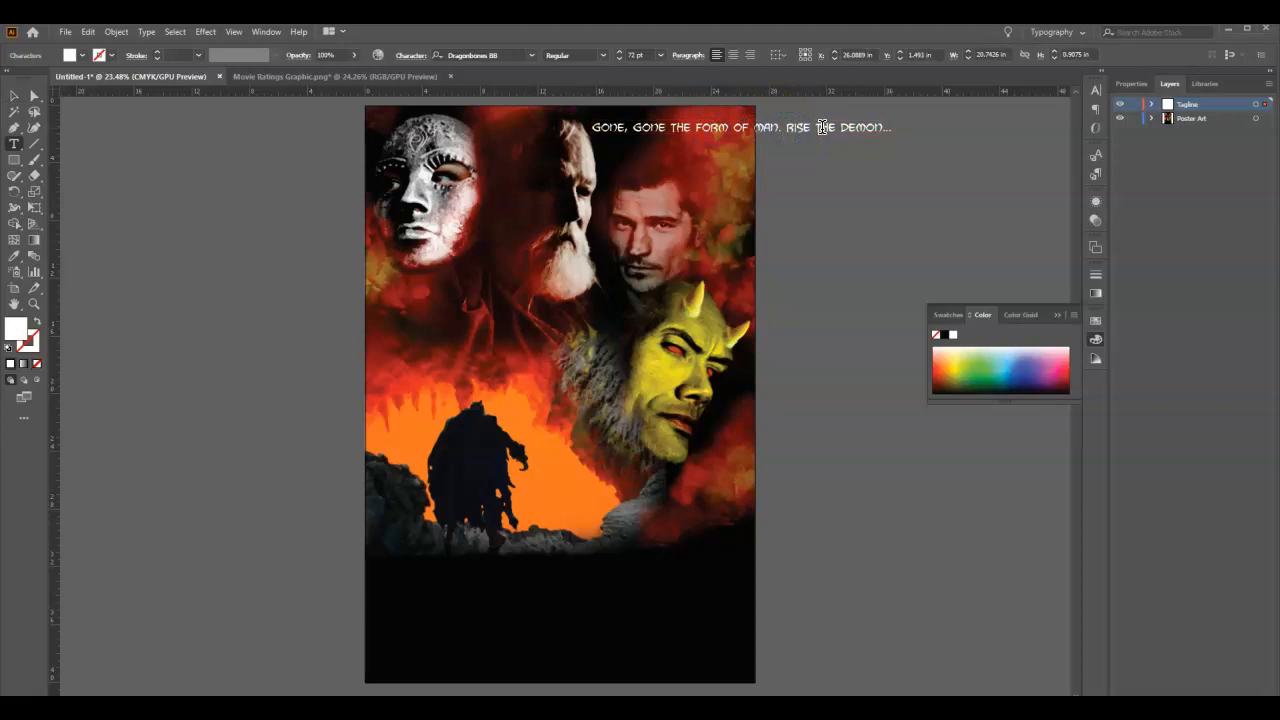
key(Return)
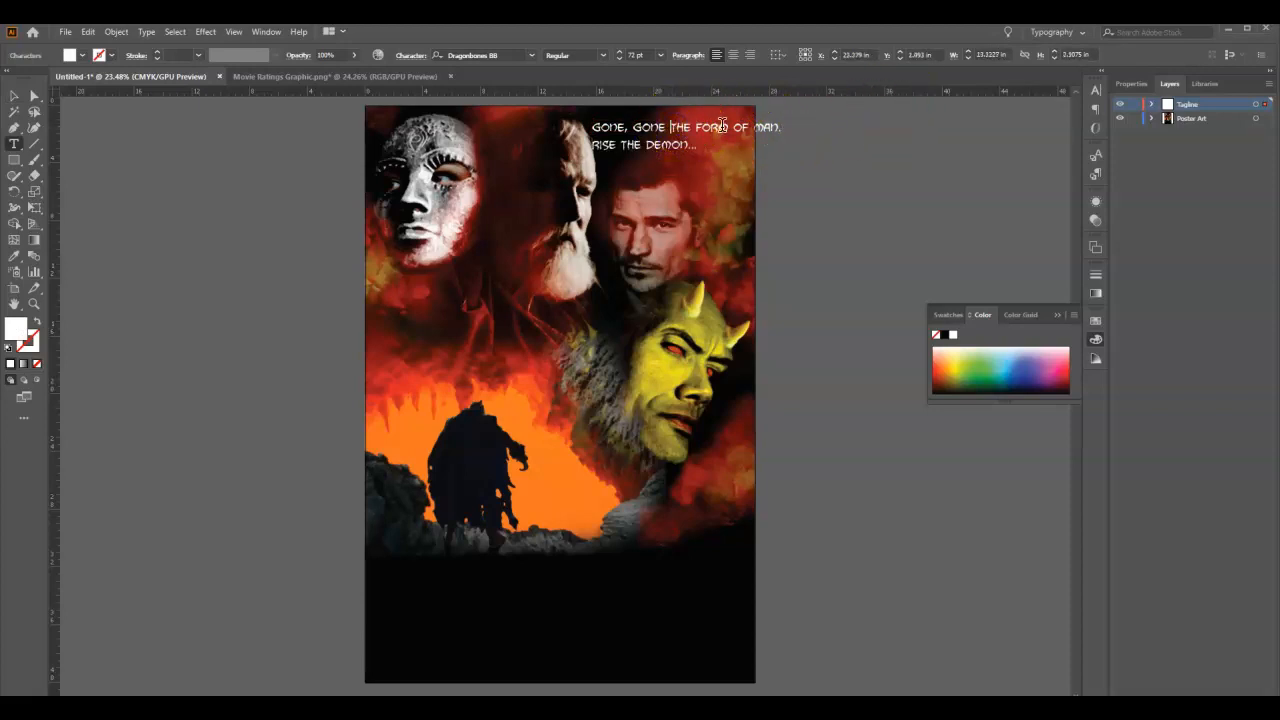
key(Return)
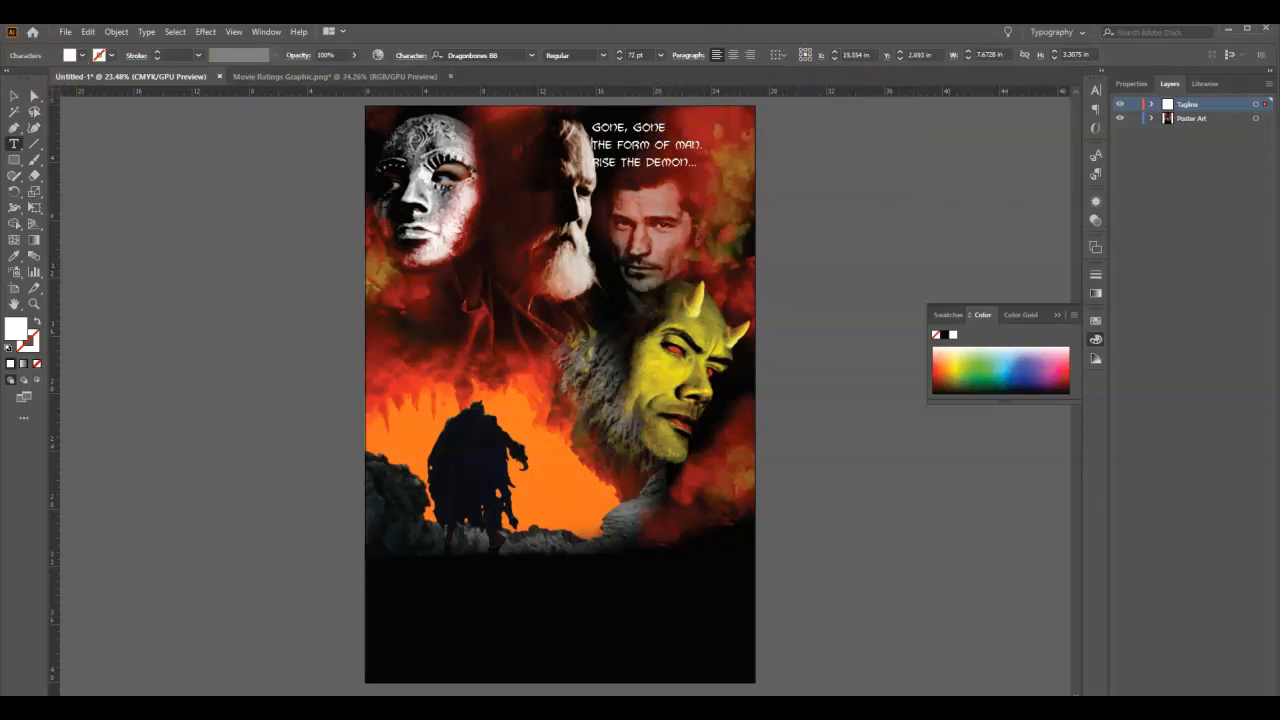
Centre-align the tagline and position it above the dark-haired man's head in the poster's upper-right corner.
click(14, 95)
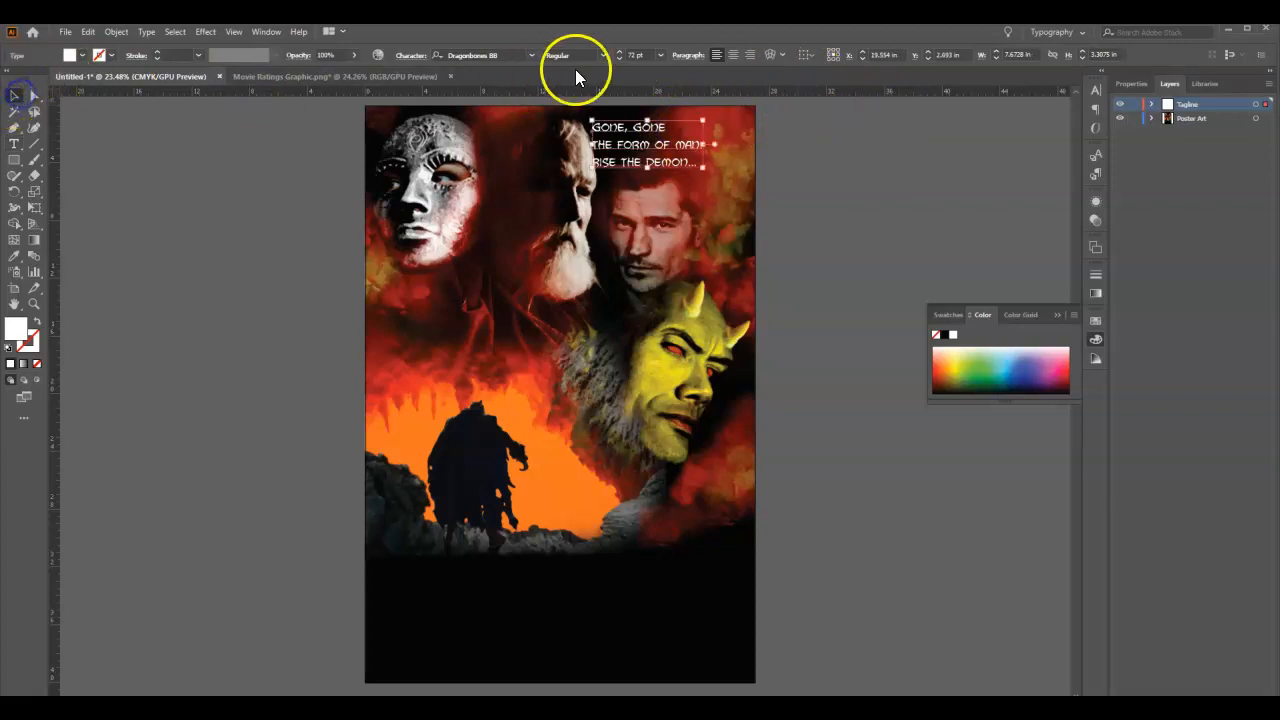
click(731, 54)
drag(626, 140, 701, 147)
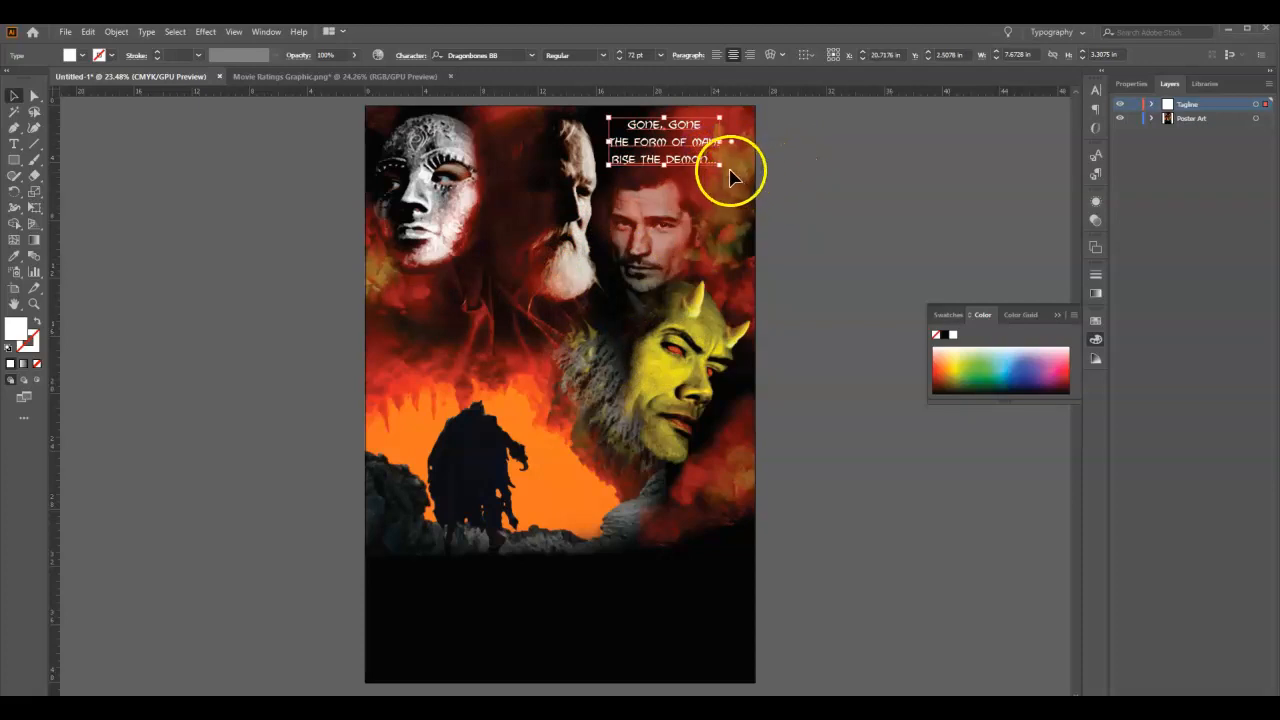
Scale the tagline up to about 85 pt, roughly 9 in wide, and deselect it.
drag(721, 163, 740, 175)
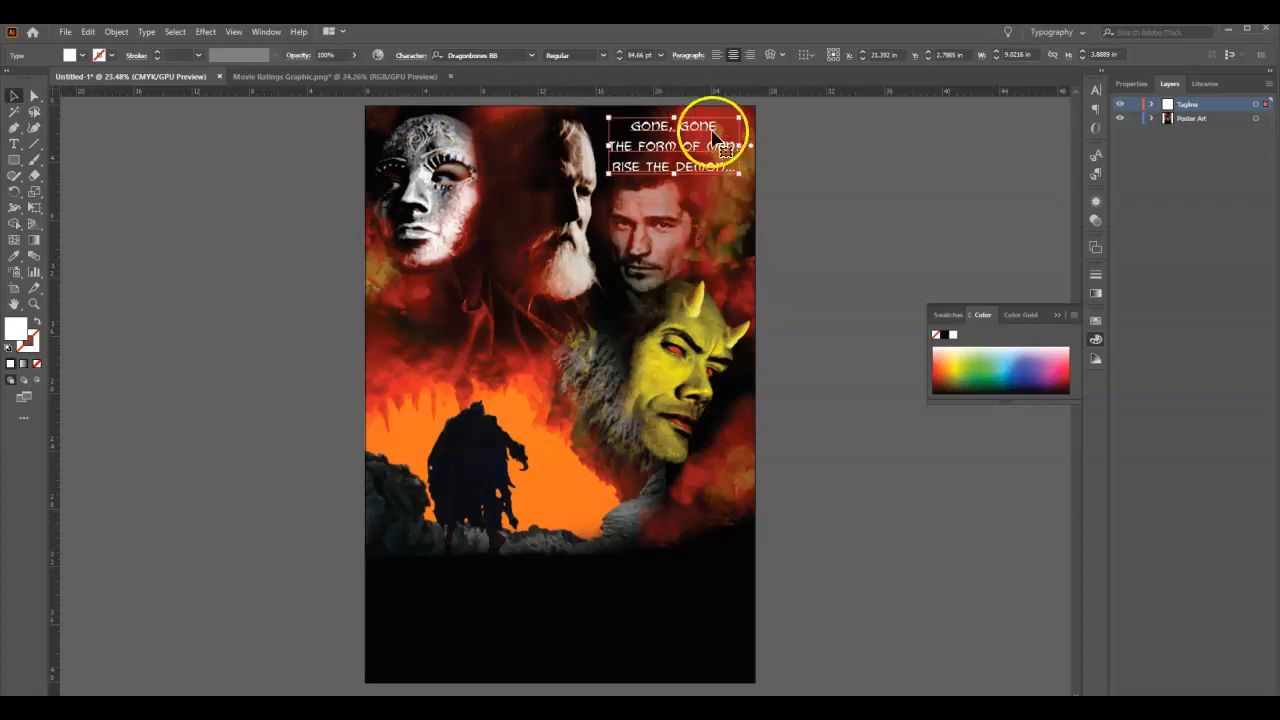
drag(712, 140, 713, 140)
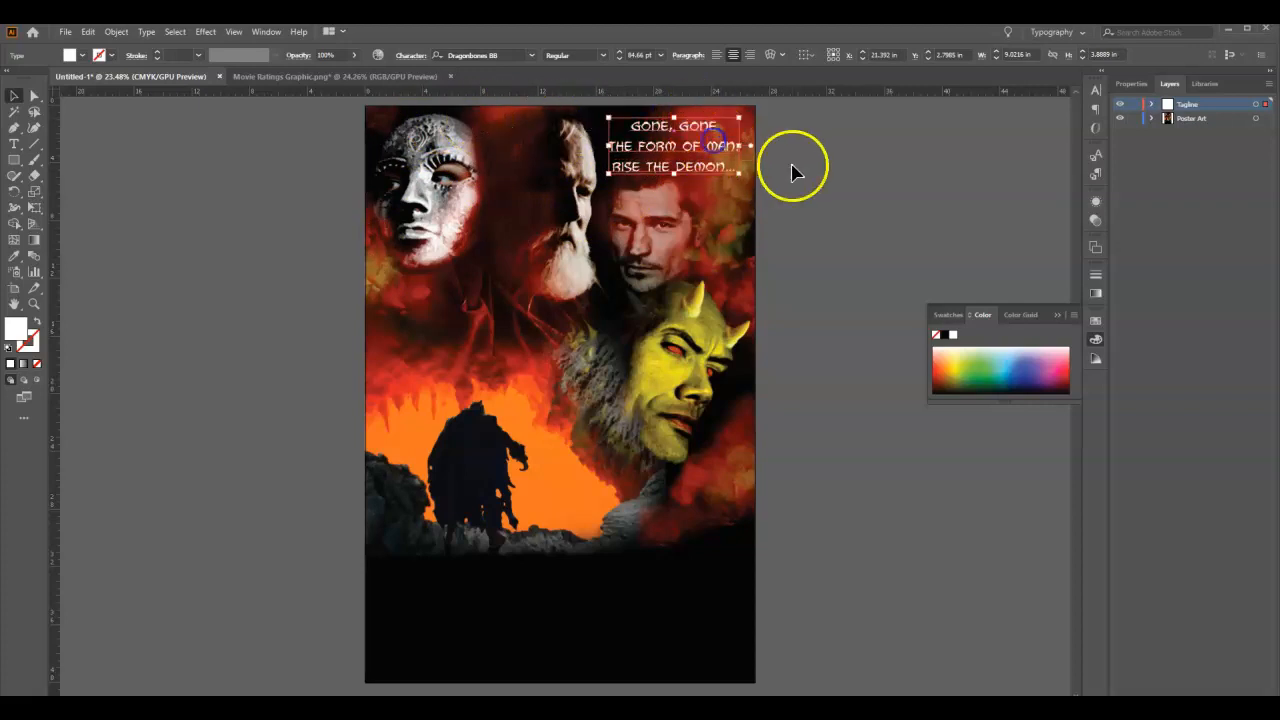
click(725, 219)
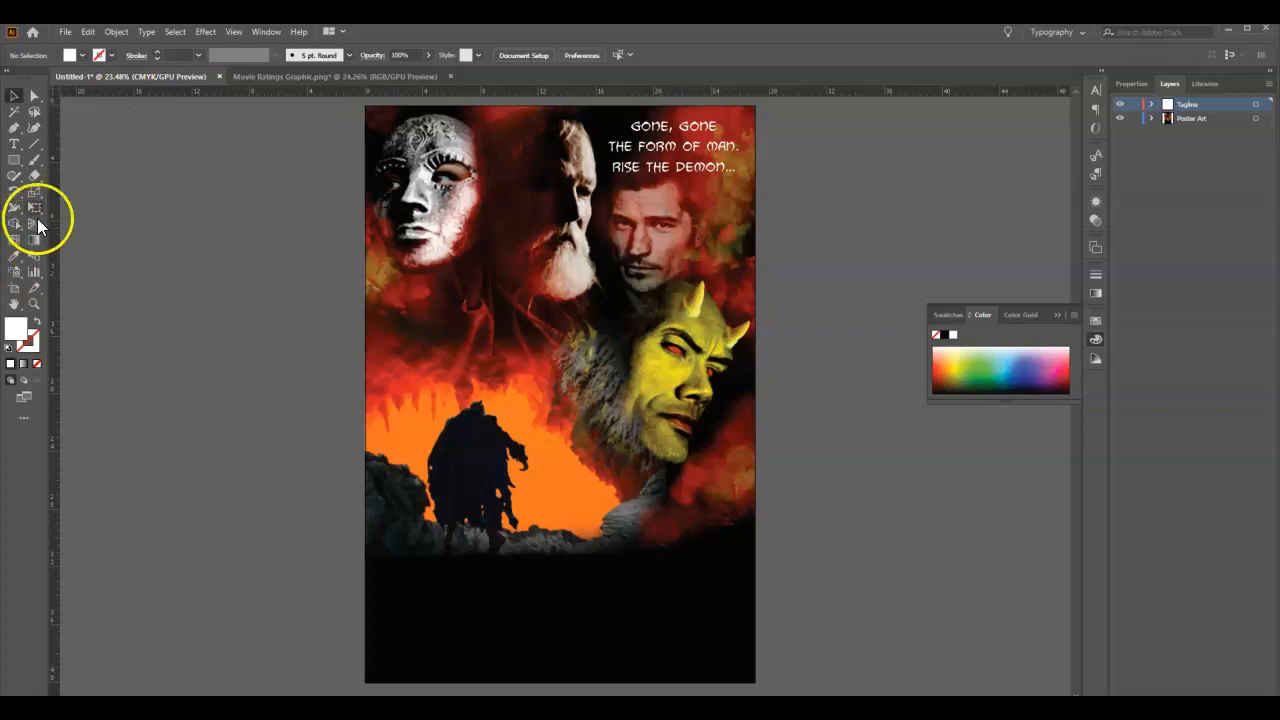
Add a new layer above Tagline and name it "Title".
click(15, 147)
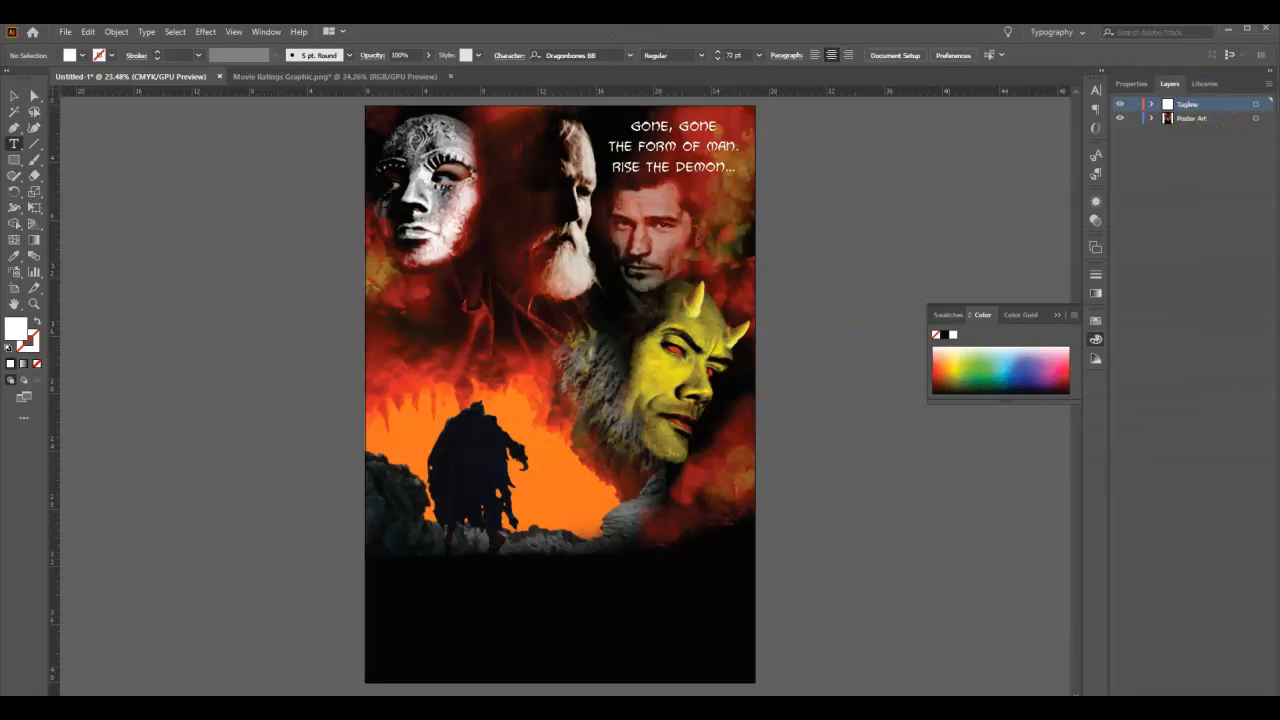
double_click(1186, 103)
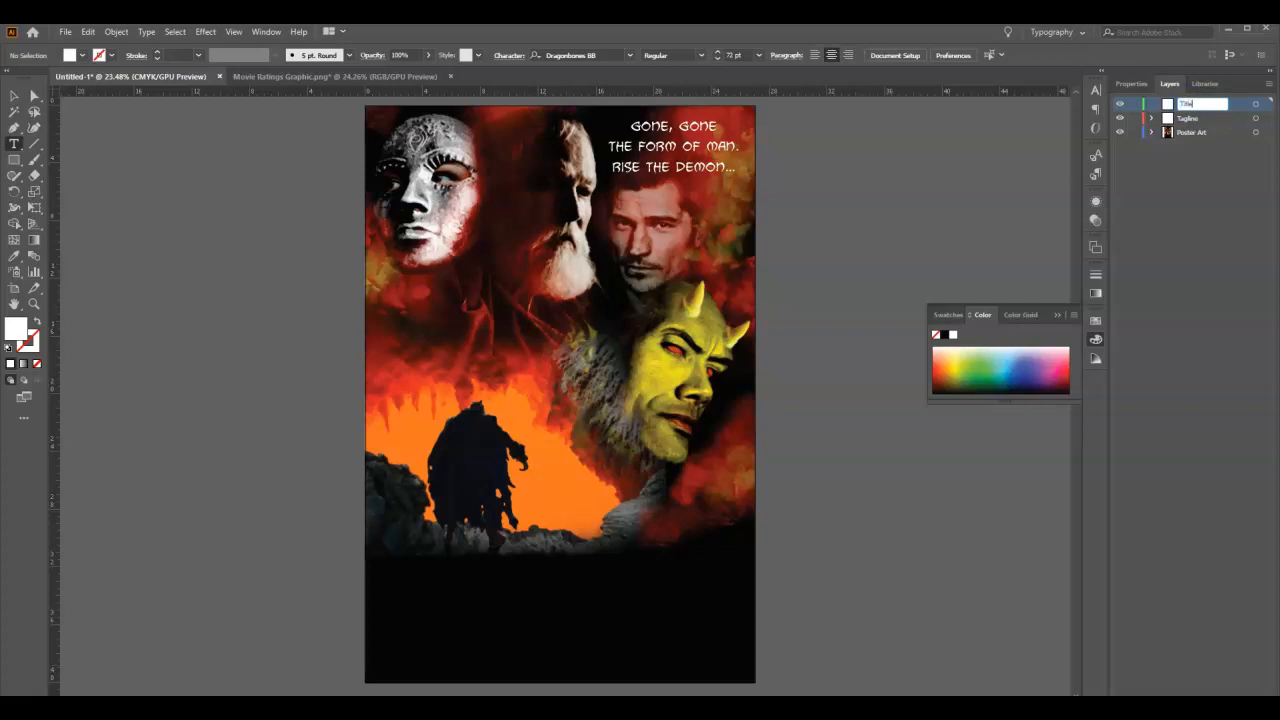
click(1246, 110)
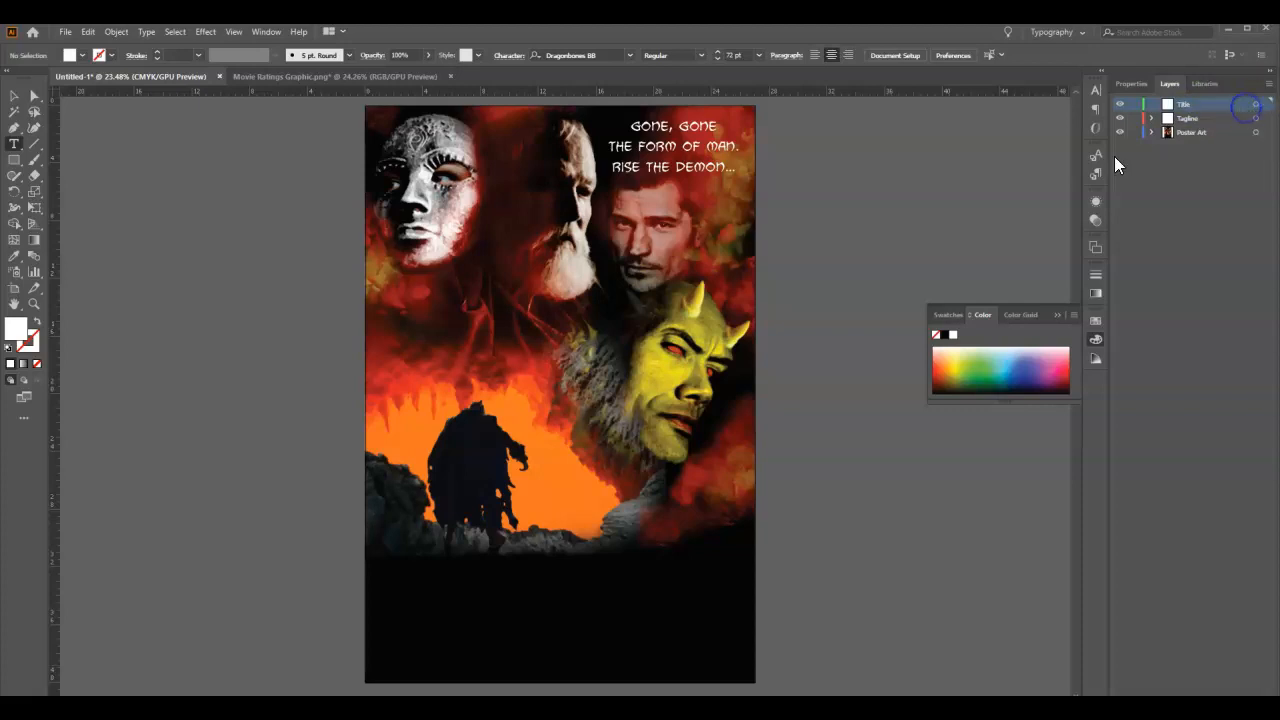
Place new point text at the silhouetted figure's feet and set its font to Mortuary Deco BB.
click(456, 538)
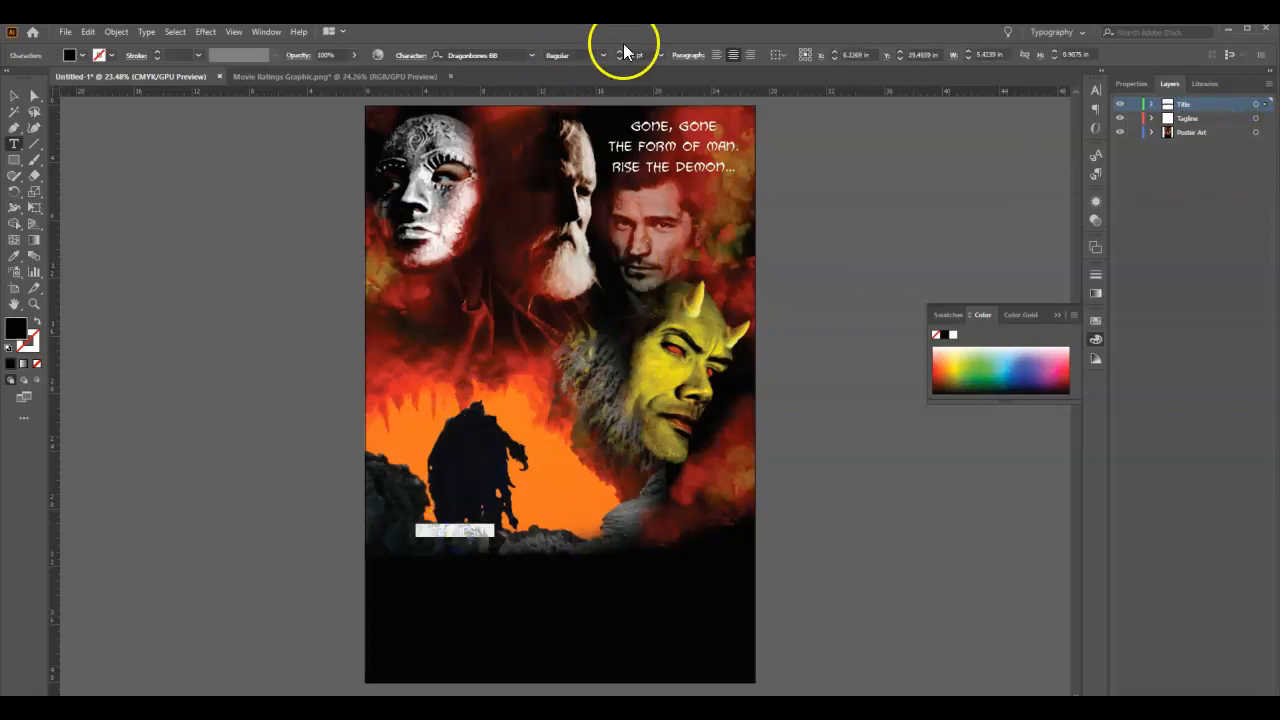
click(530, 56)
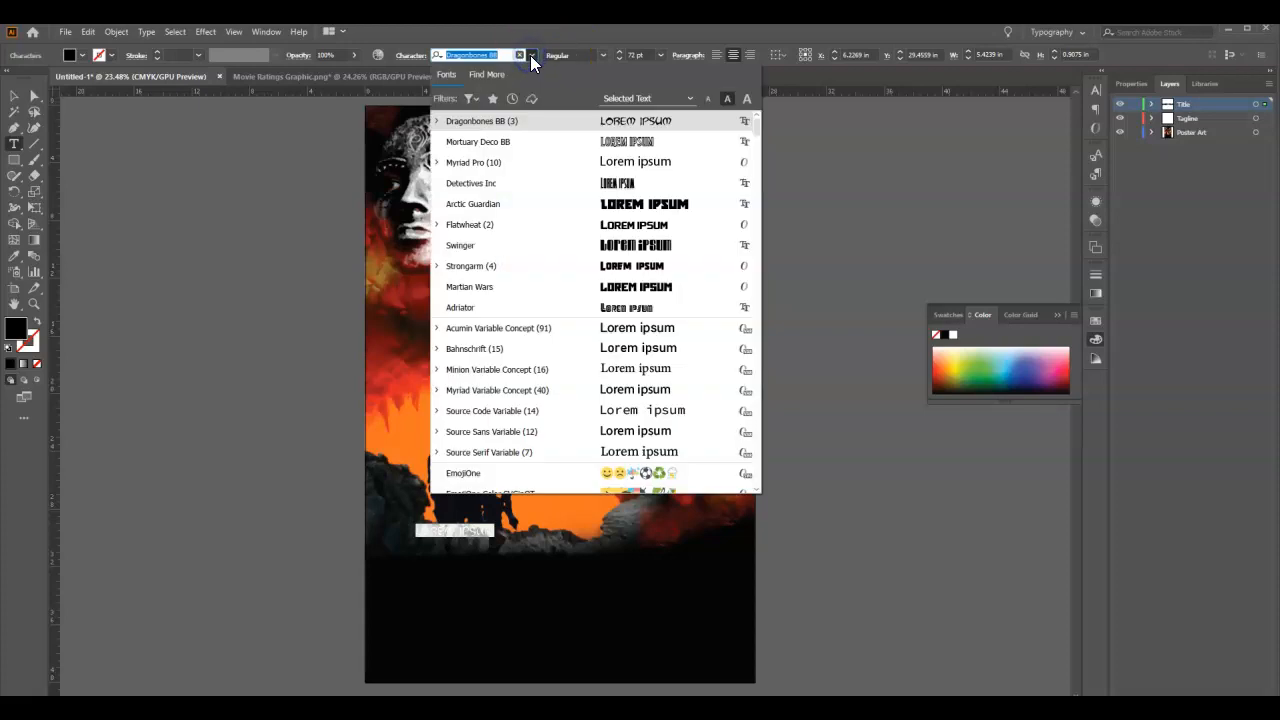
click(530, 149)
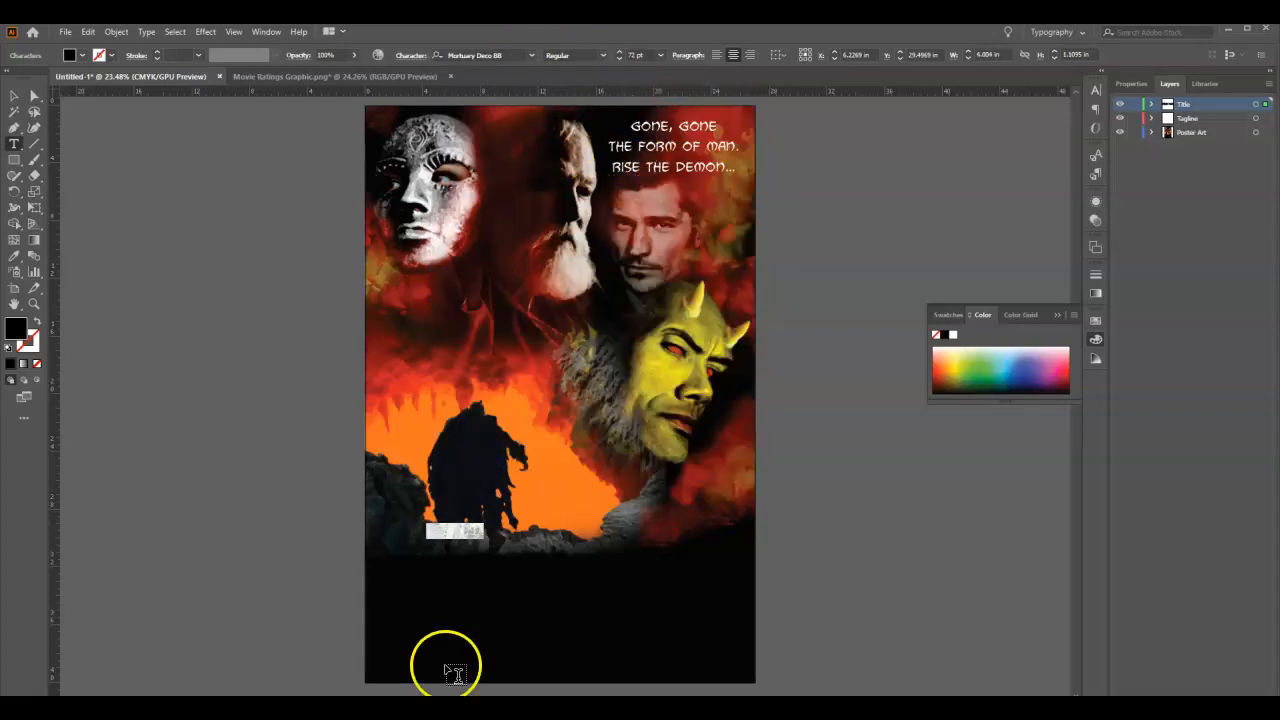
Copy the title "Etrigan" from the Action/Horror entry on the Moodle movie info page and paste it over the placeholder text in Illustrator.
key(alt+Tab)
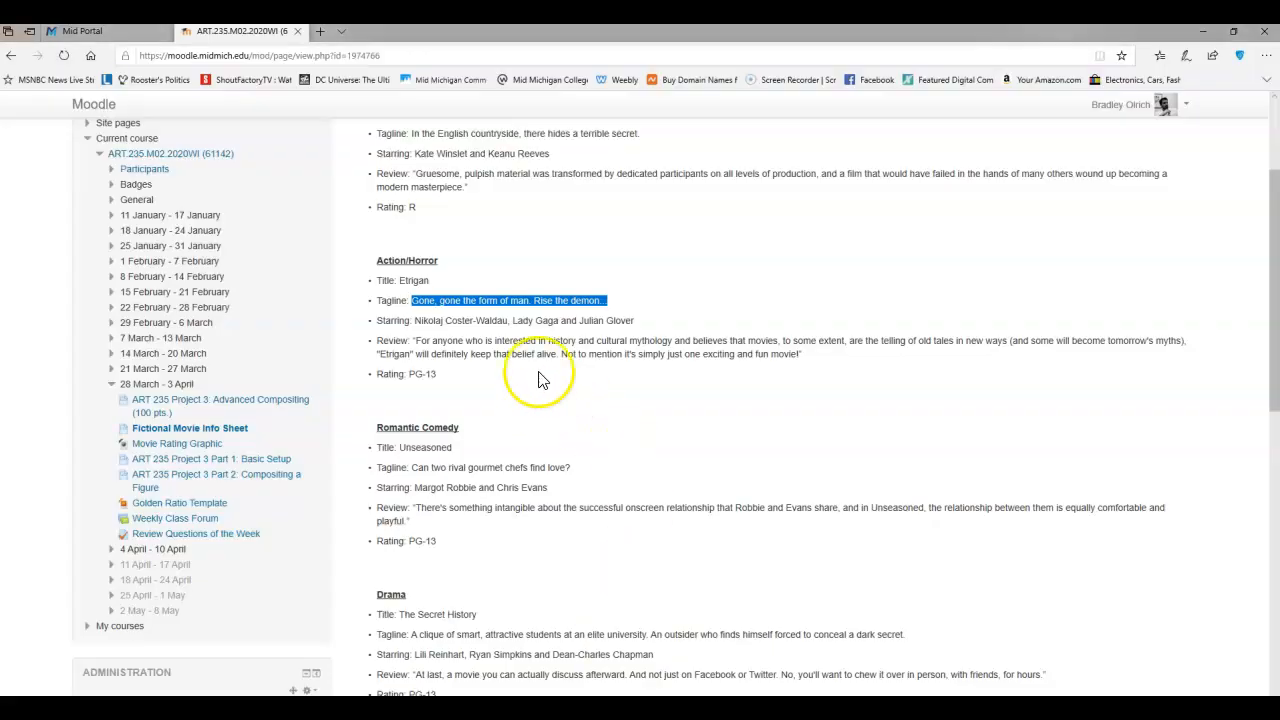
drag(401, 281, 429, 282)
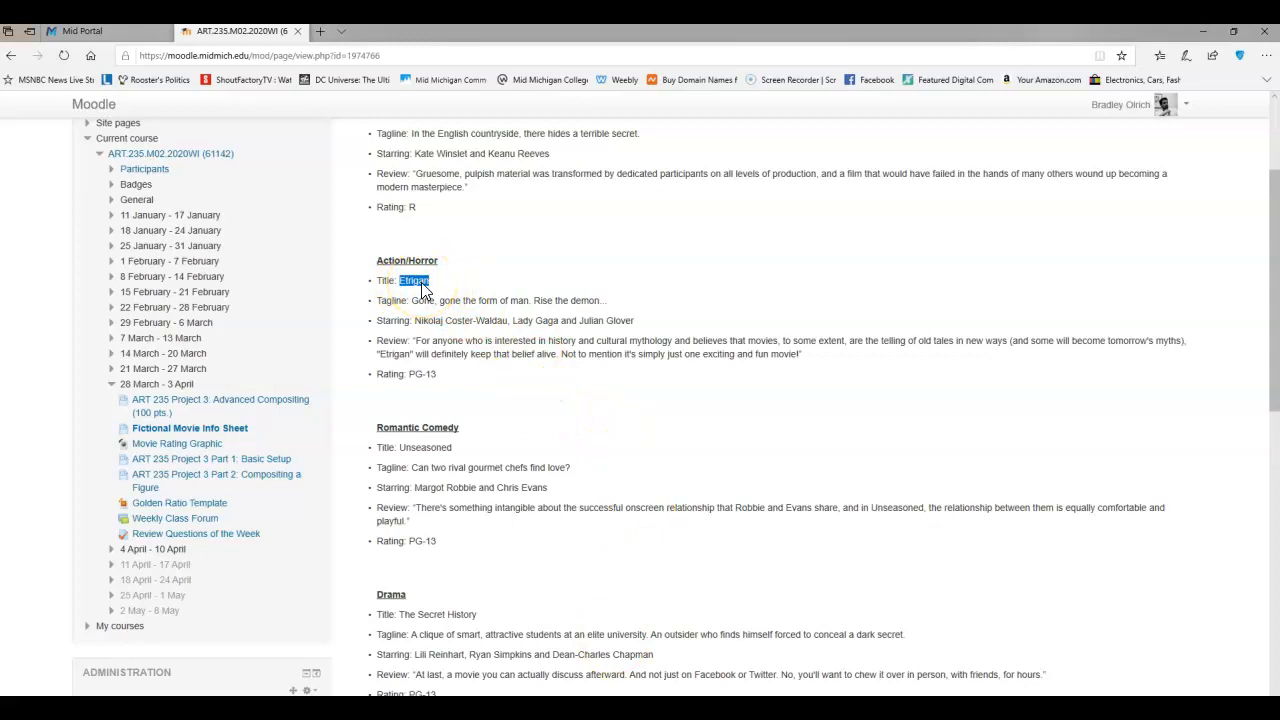
right_click(421, 287)
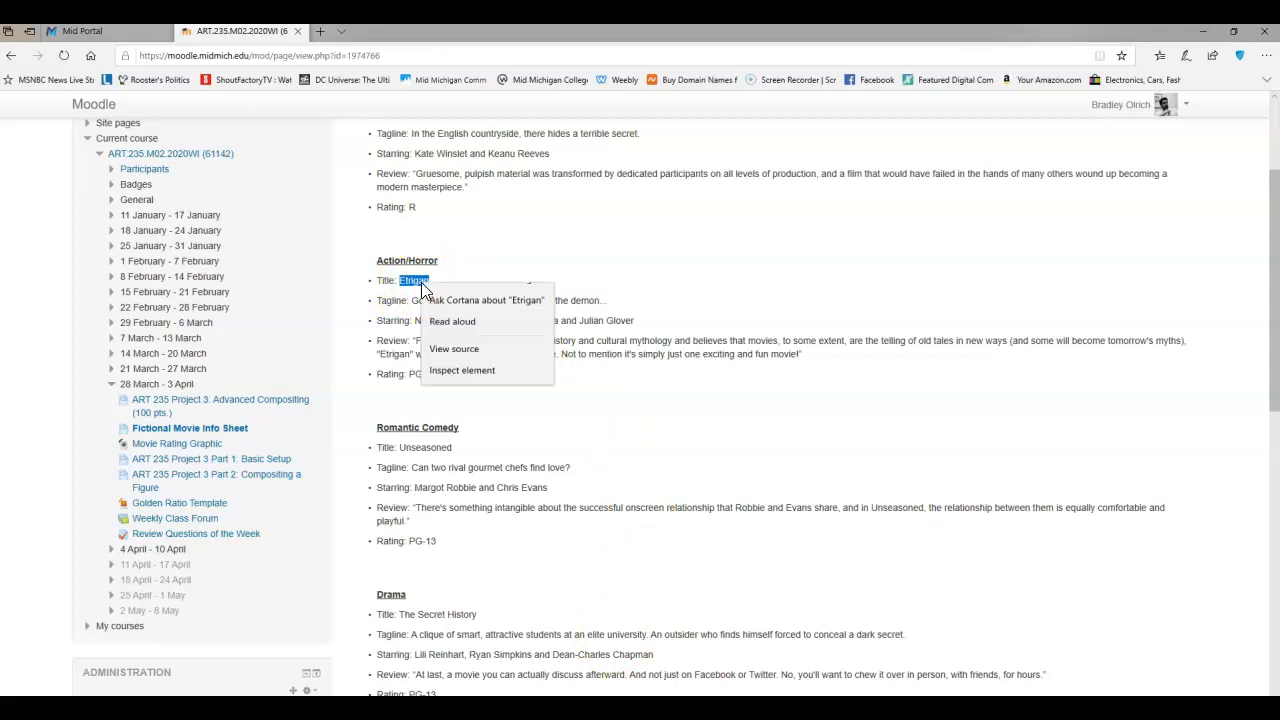
click(440, 291)
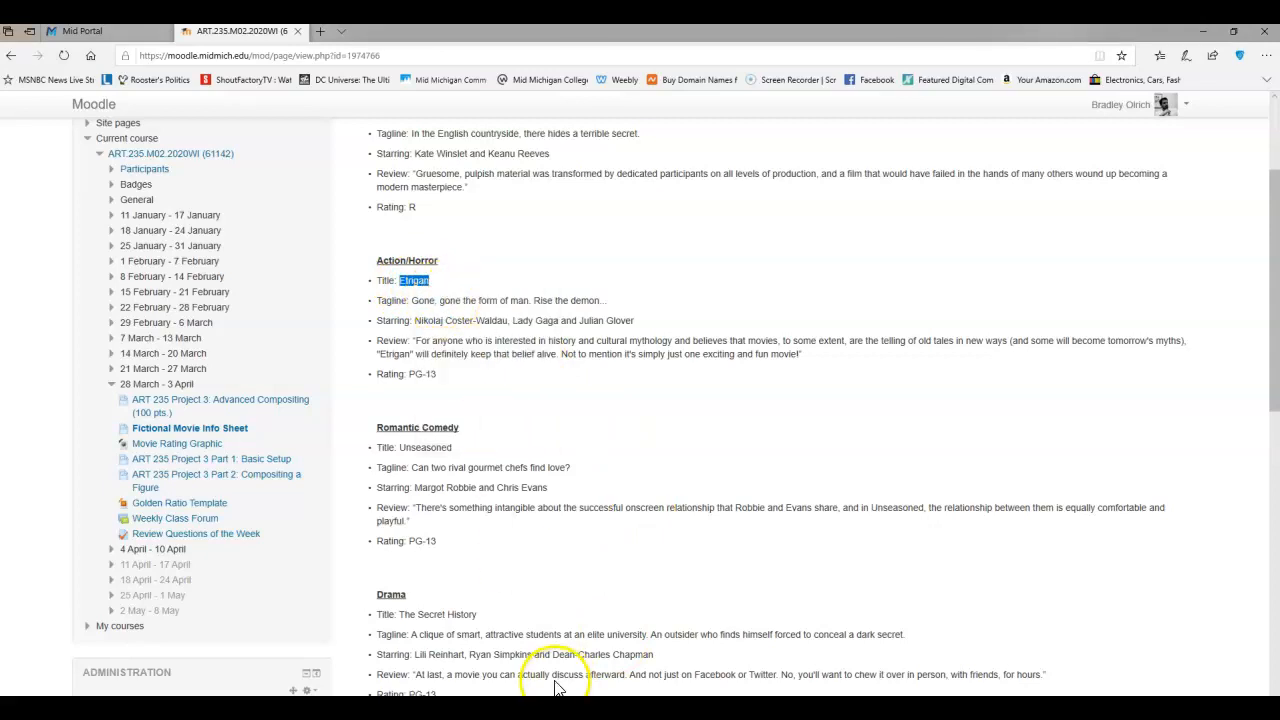
mouse_move(571, 708)
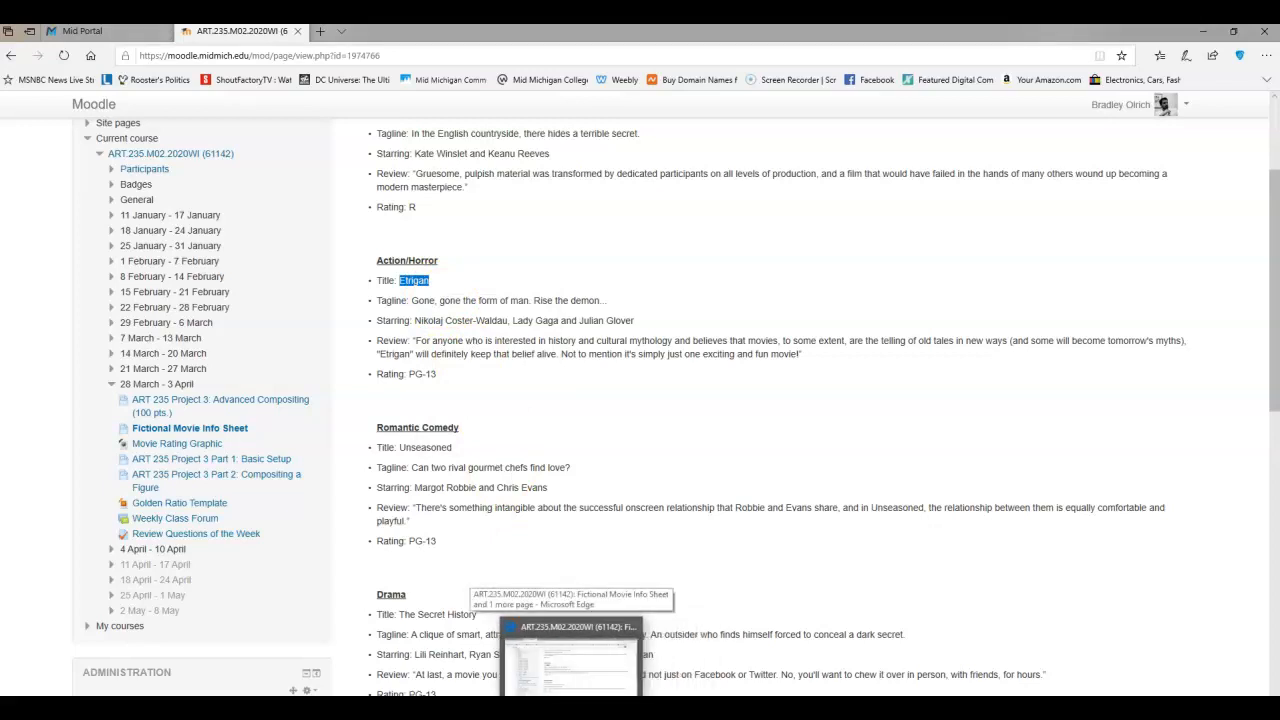
click(643, 708)
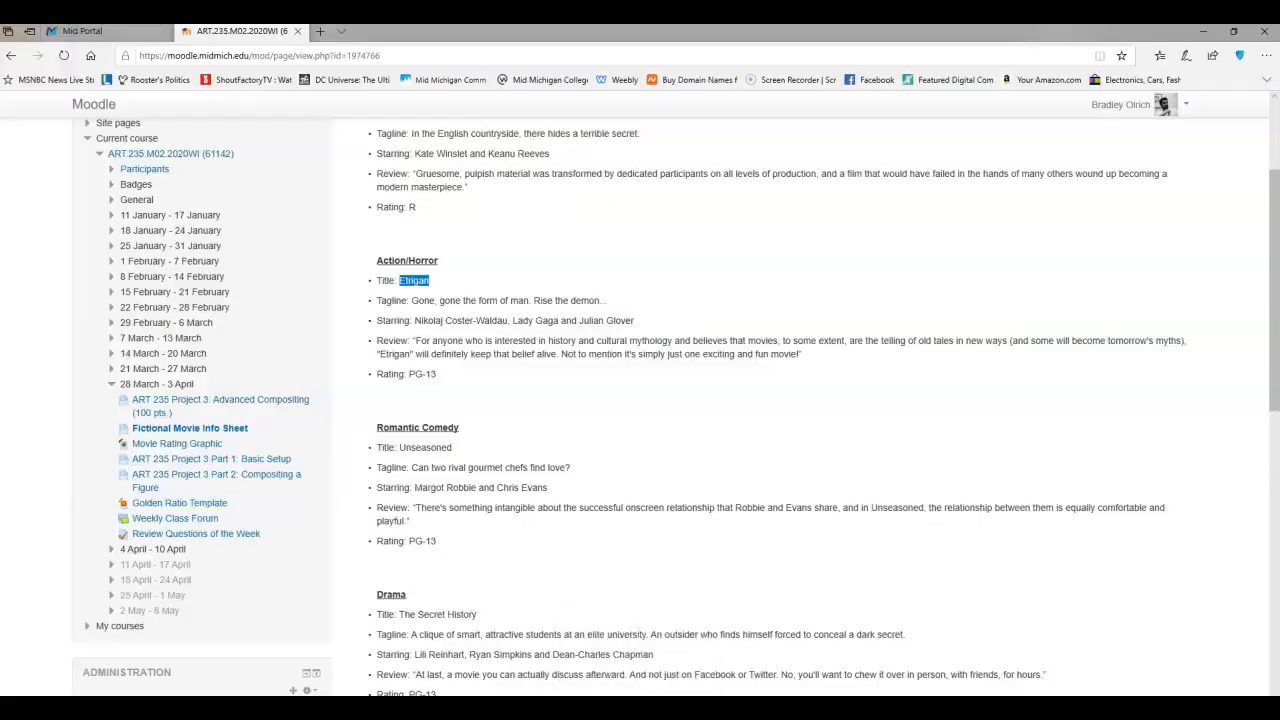
click(88, 31)
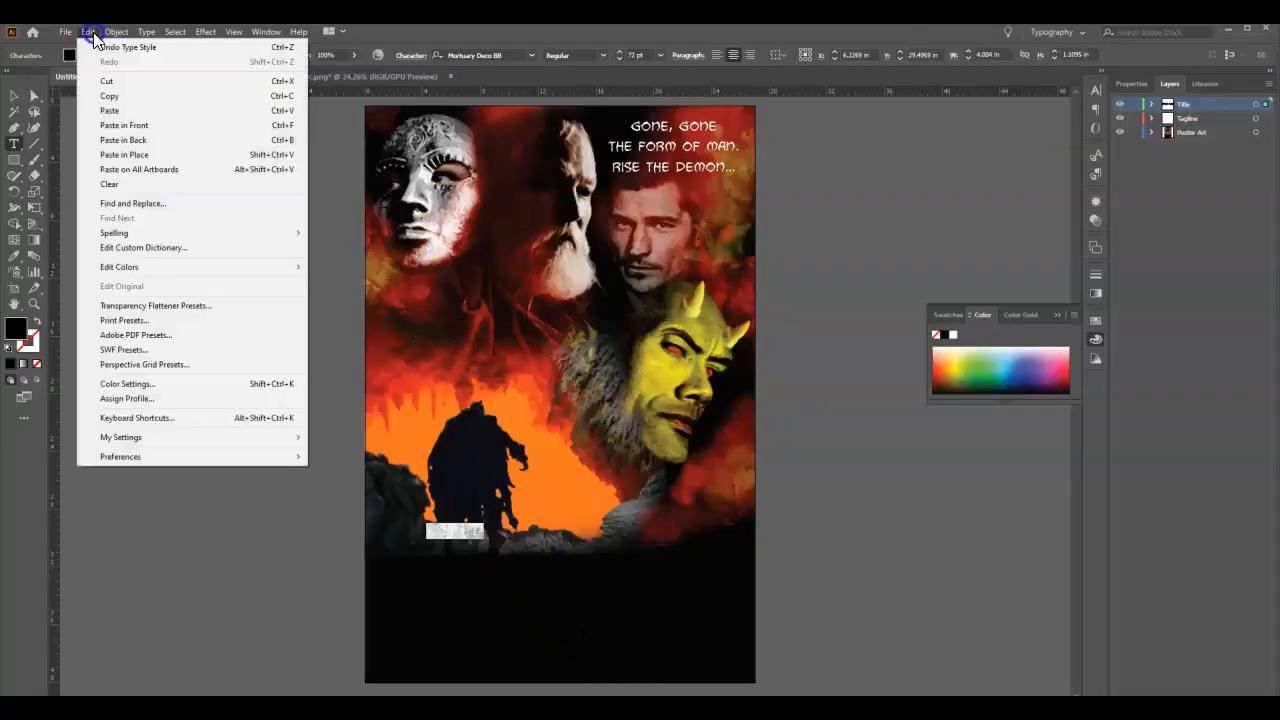
click(121, 112)
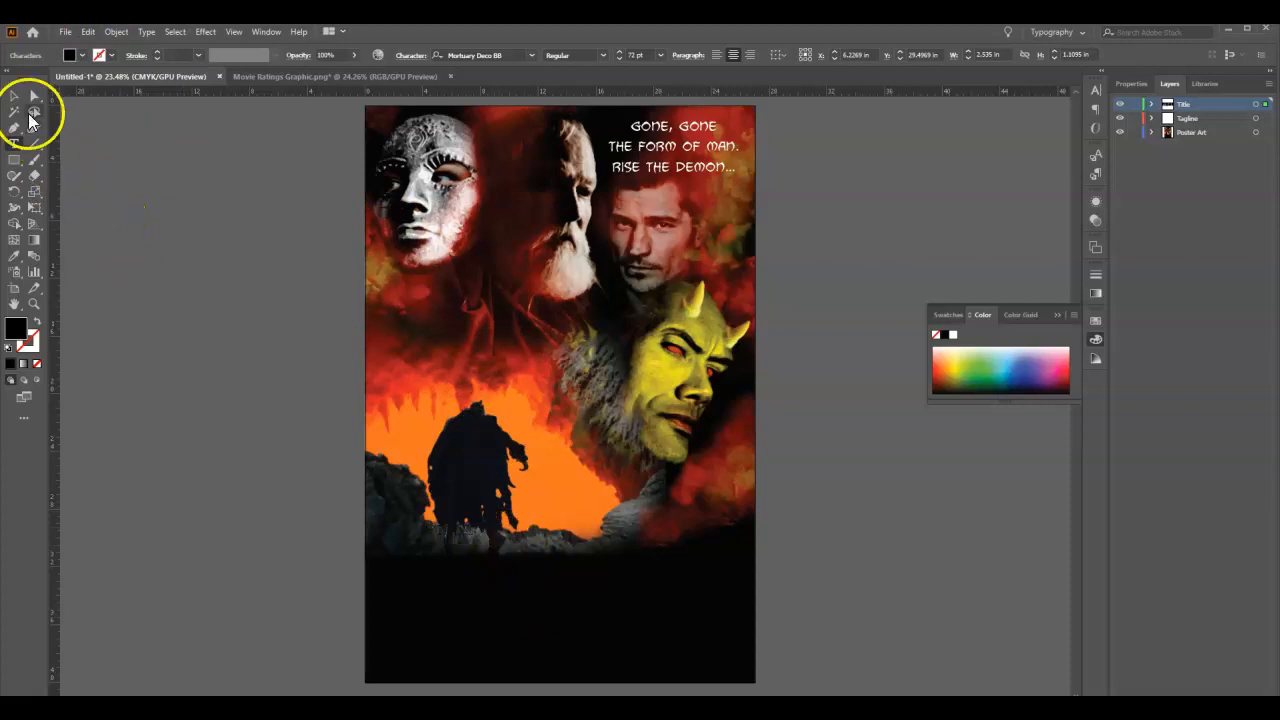
Give the title text a white fill and no stroke.
click(14, 95)
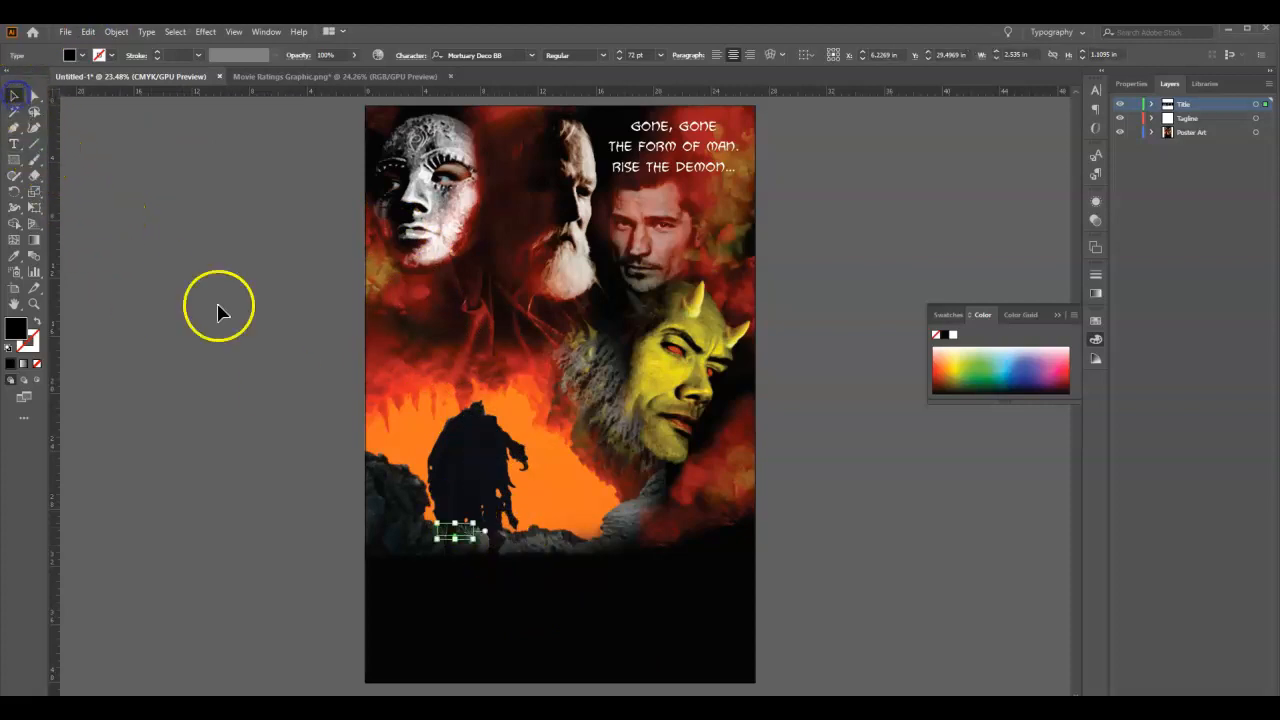
click(9, 346)
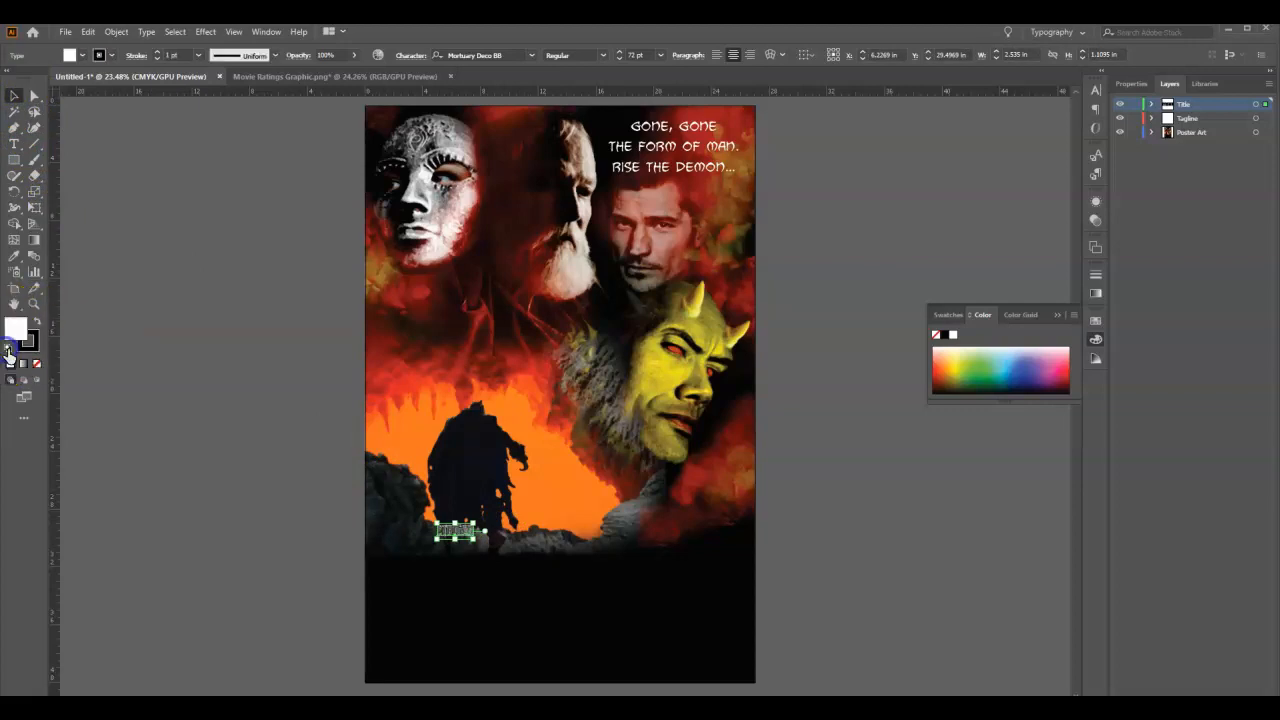
click(28, 341)
click(37, 364)
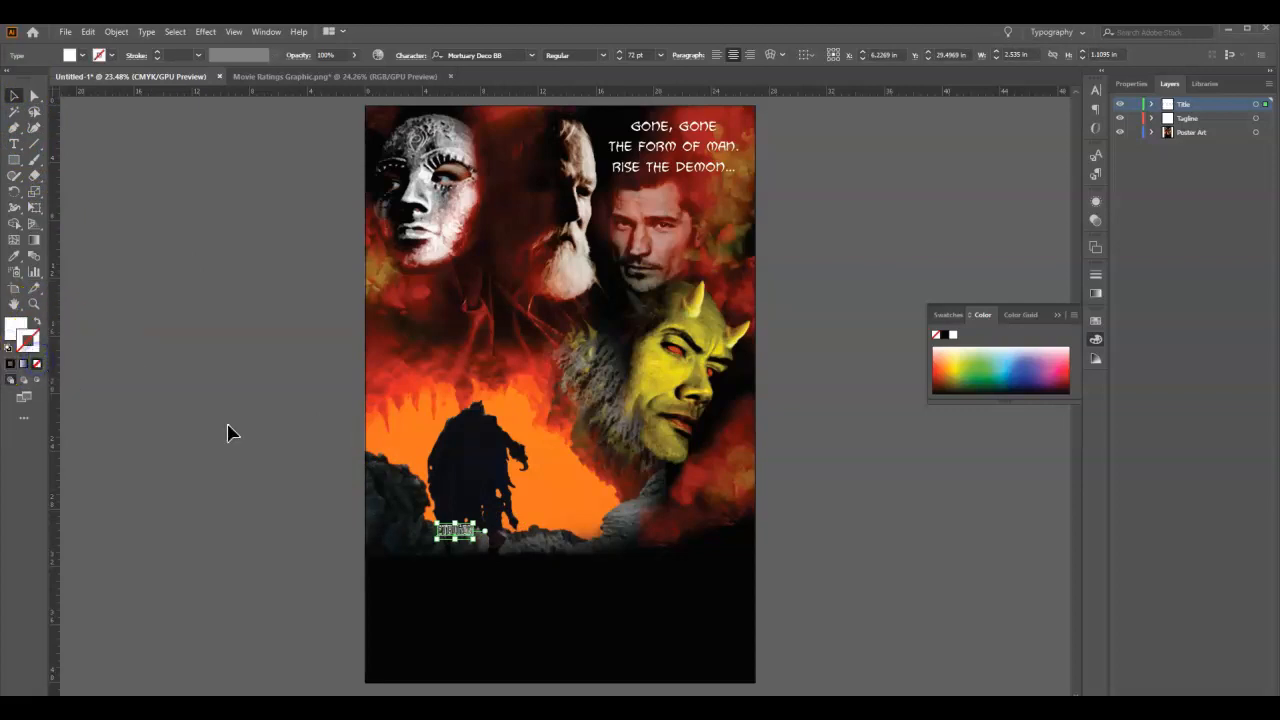
Scale the title up to about 660 pt, roughly 23.2 in wide, and centre it across the black area beneath the silhouetted figure.
drag(478, 540, 733, 637)
drag(436, 521, 731, 538)
mouse_move(648, 552)
mouse_down()
mouse_move(683, 570)
mouse_move(669, 562)
mouse_up()
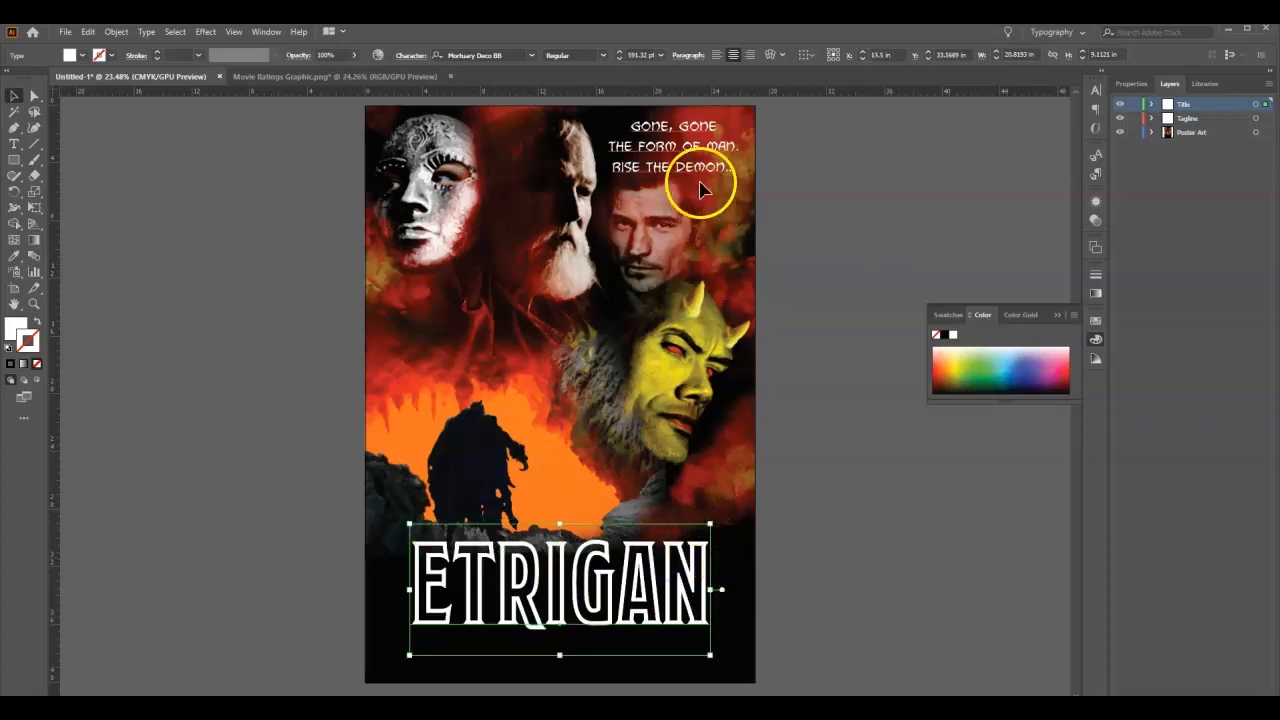
mouse_move(712, 521)
mouse_down()
mouse_move(766, 514)
mouse_move(736, 514)
mouse_up()
drag(408, 514, 399, 509)
drag(714, 578, 708, 588)
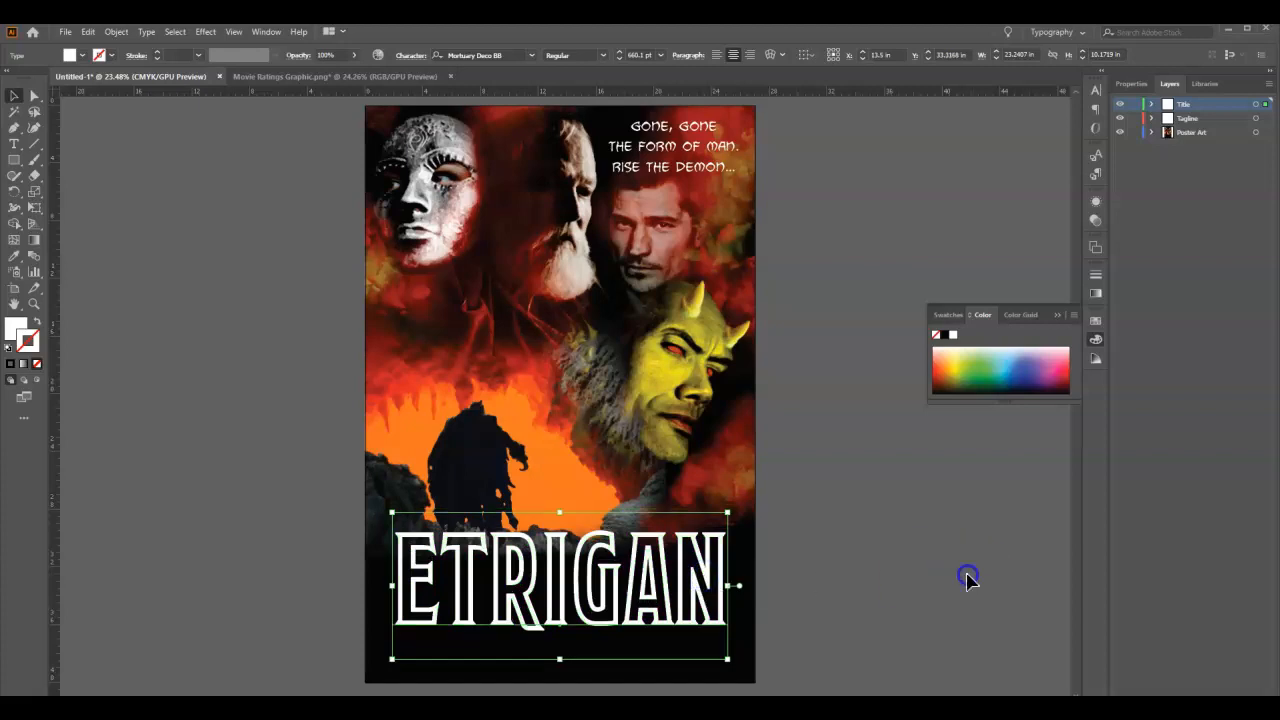
click(935, 575)
mouse_move(668, 580)
mouse_down()
mouse_move(663, 571)
mouse_move(668, 580)
mouse_up()
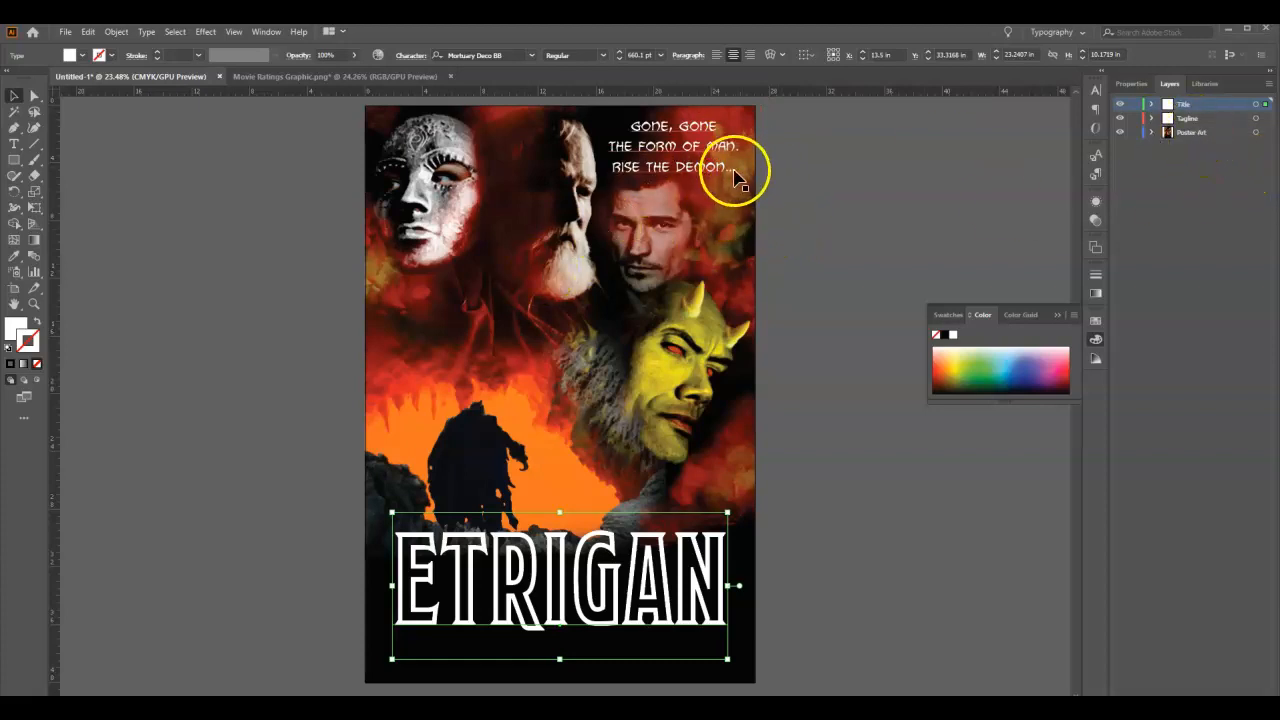
Move the tagline and the title off the artboard onto the empty canvas beside the poster and deselect them.
drag(695, 151, 960, 187)
drag(614, 544, 993, 497)
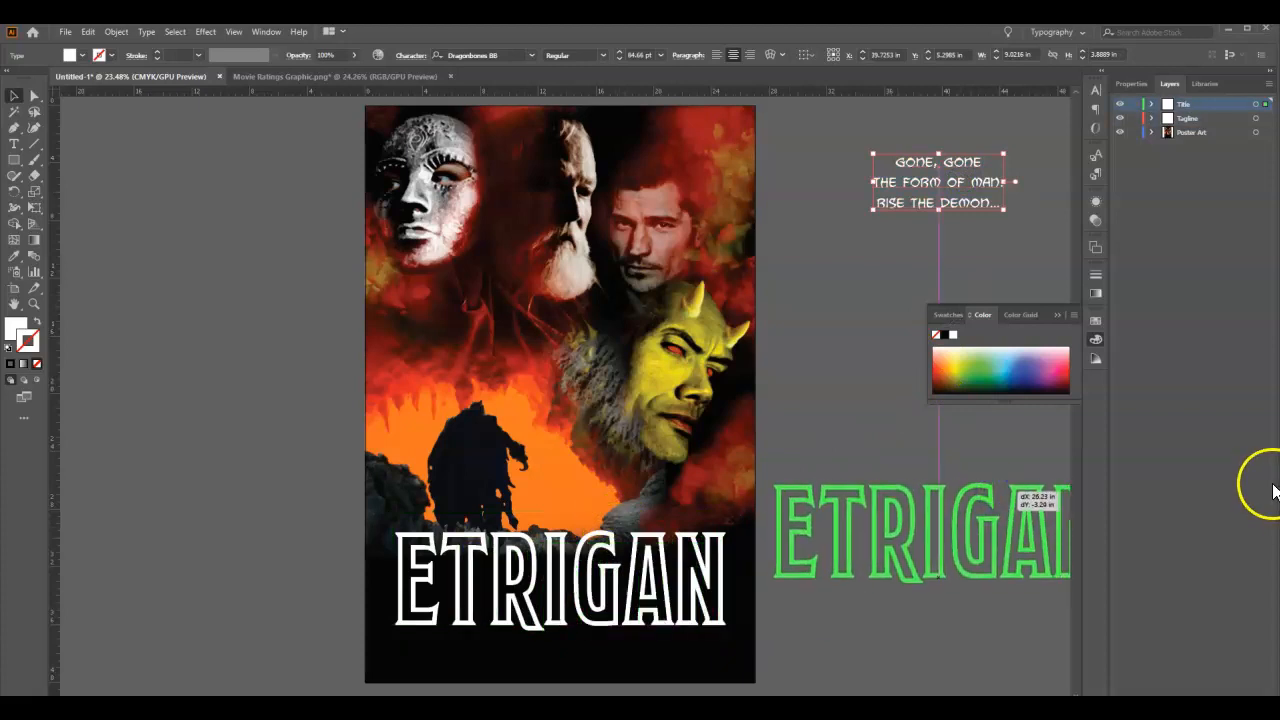
click(714, 372)
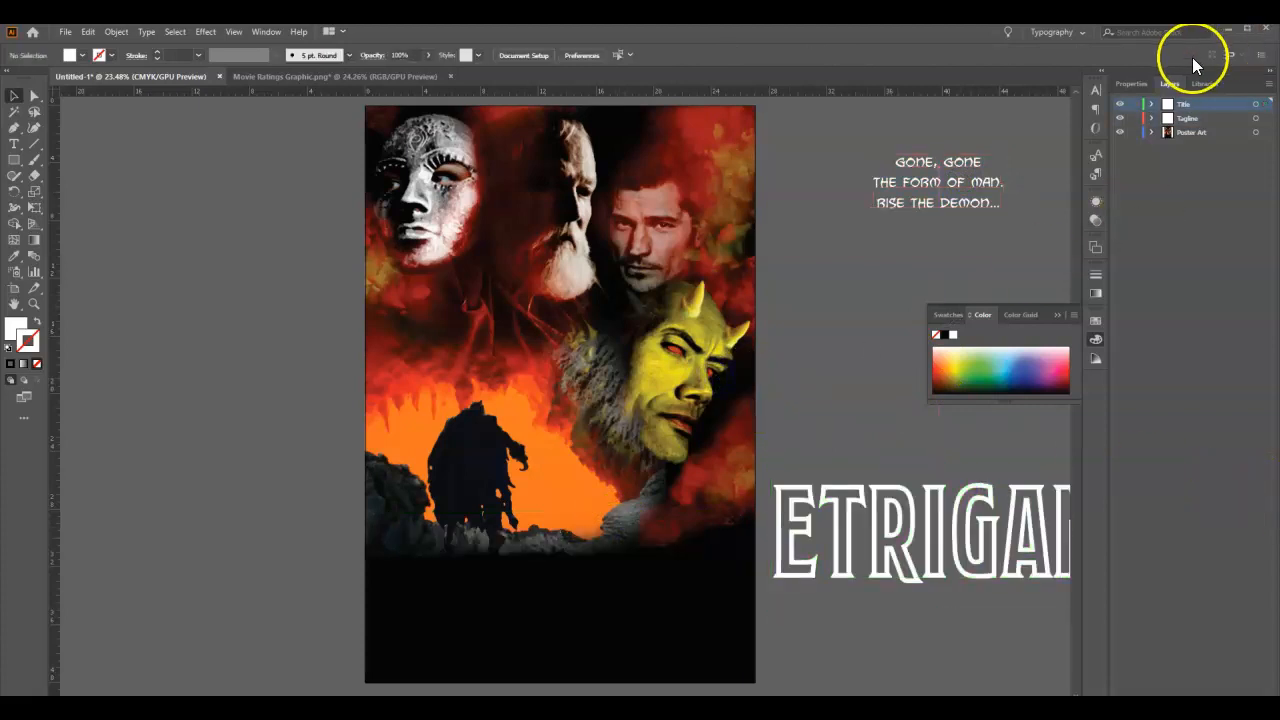
Unlock the poster artwork, scale it down to about 24.25 x 35.9 in and centre it horizontally, leaving a wider white margin below.
click(116, 31)
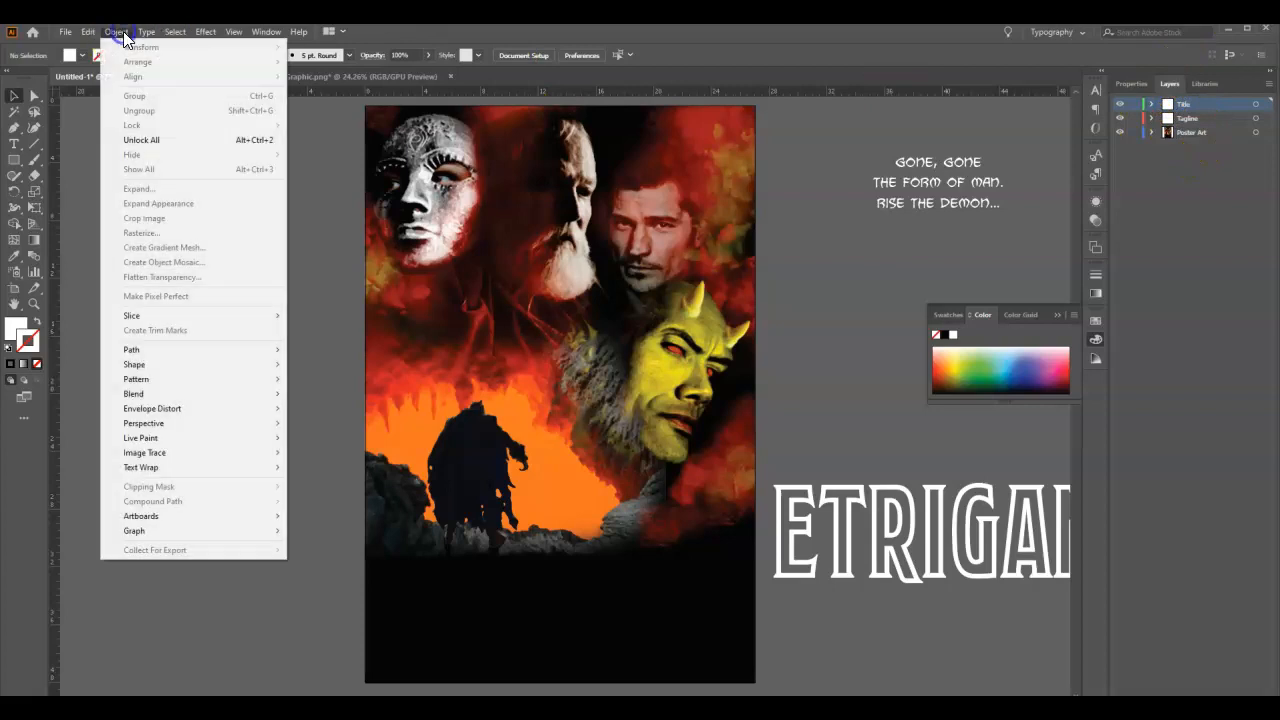
click(145, 132)
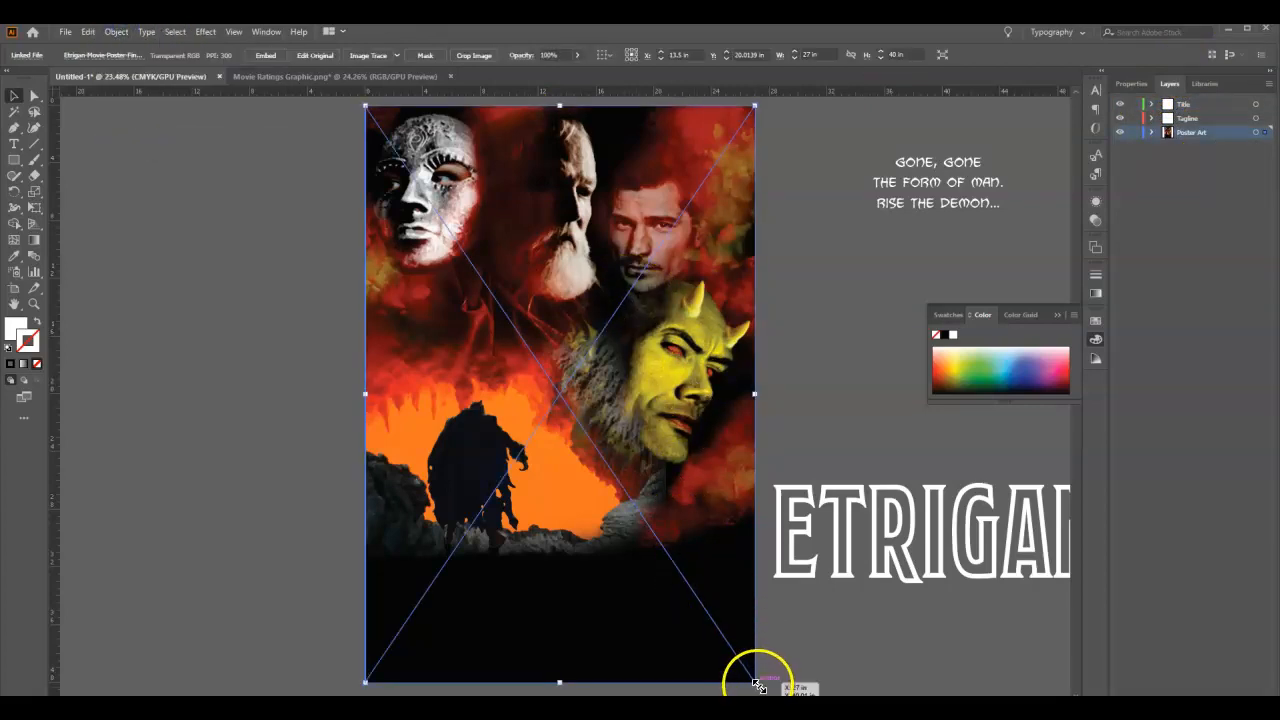
drag(757, 683, 723, 655)
drag(623, 495, 649, 523)
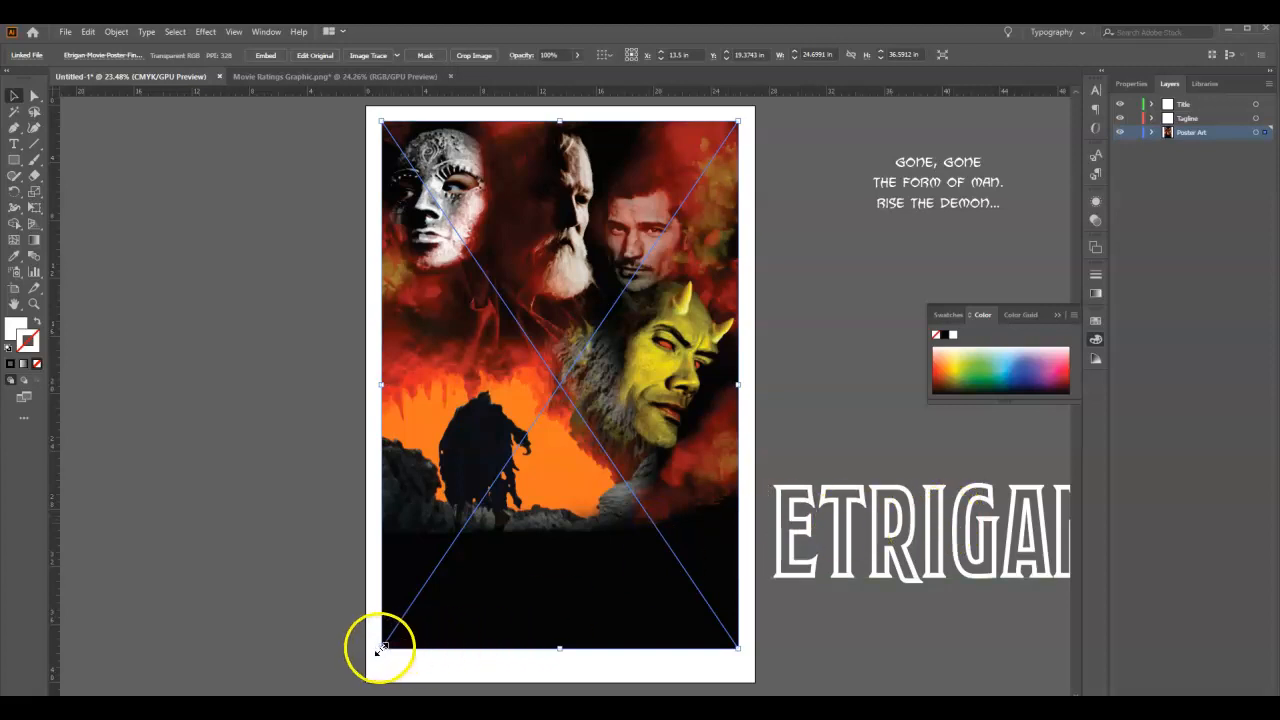
drag(380, 648, 388, 638)
drag(660, 557, 668, 537)
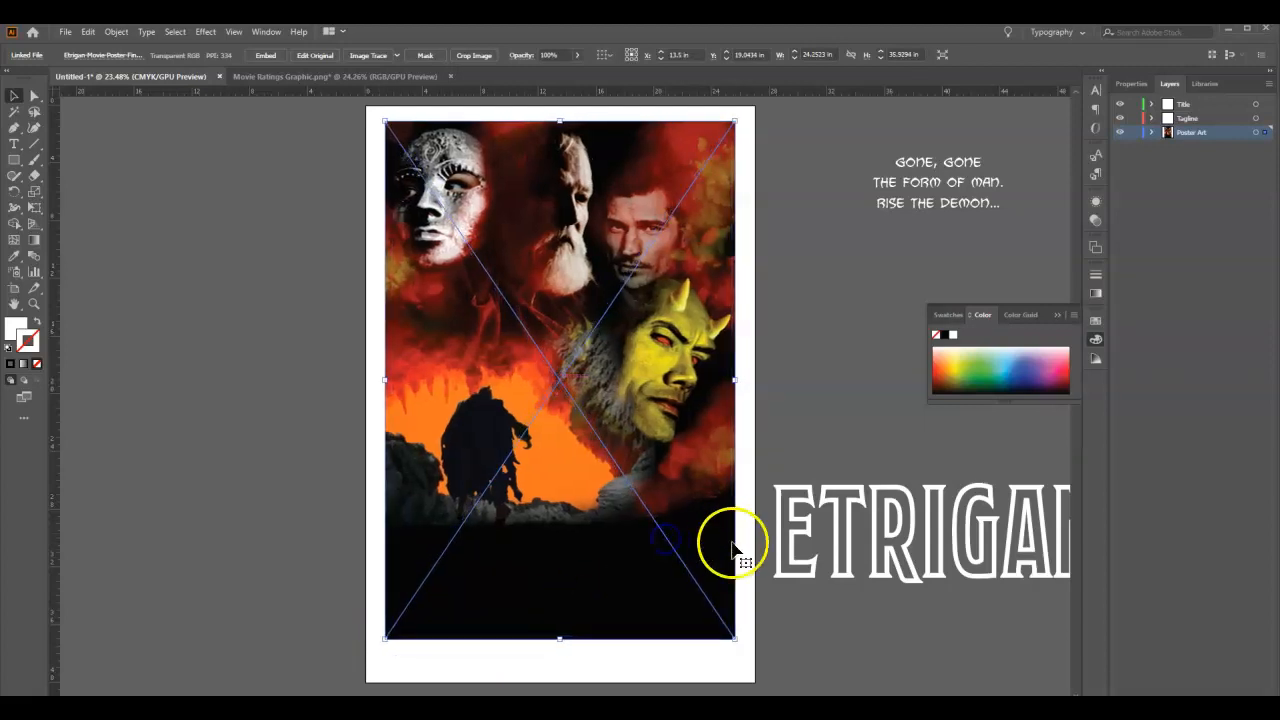
Move the title back onto the artwork's black base with its letters meeting the lower edge, nudge it left to centre it, and deselect.
drag(872, 548, 537, 607)
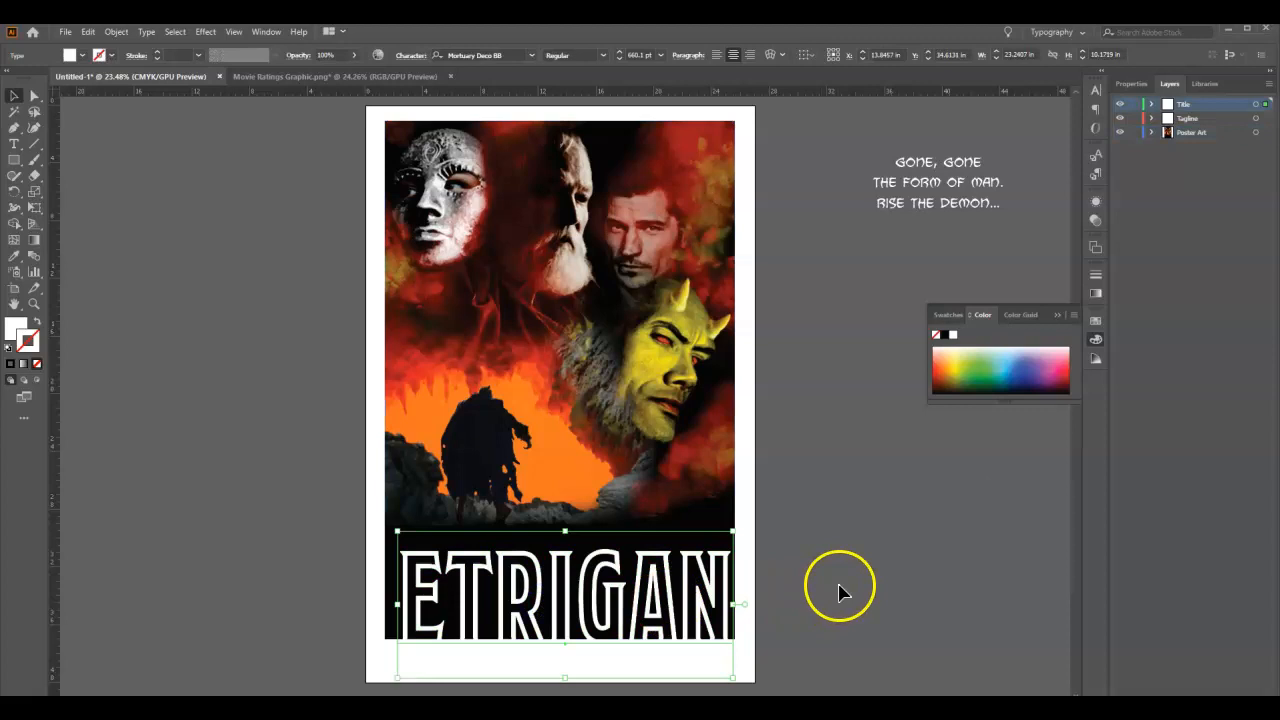
key(Left)
key(Left)
key(Left)
key(Left)
key(Left)
key(Left)
key(Left)
key(Left)
key(Left)
key(Left)
key(Left)
key(Left)
key(Left)
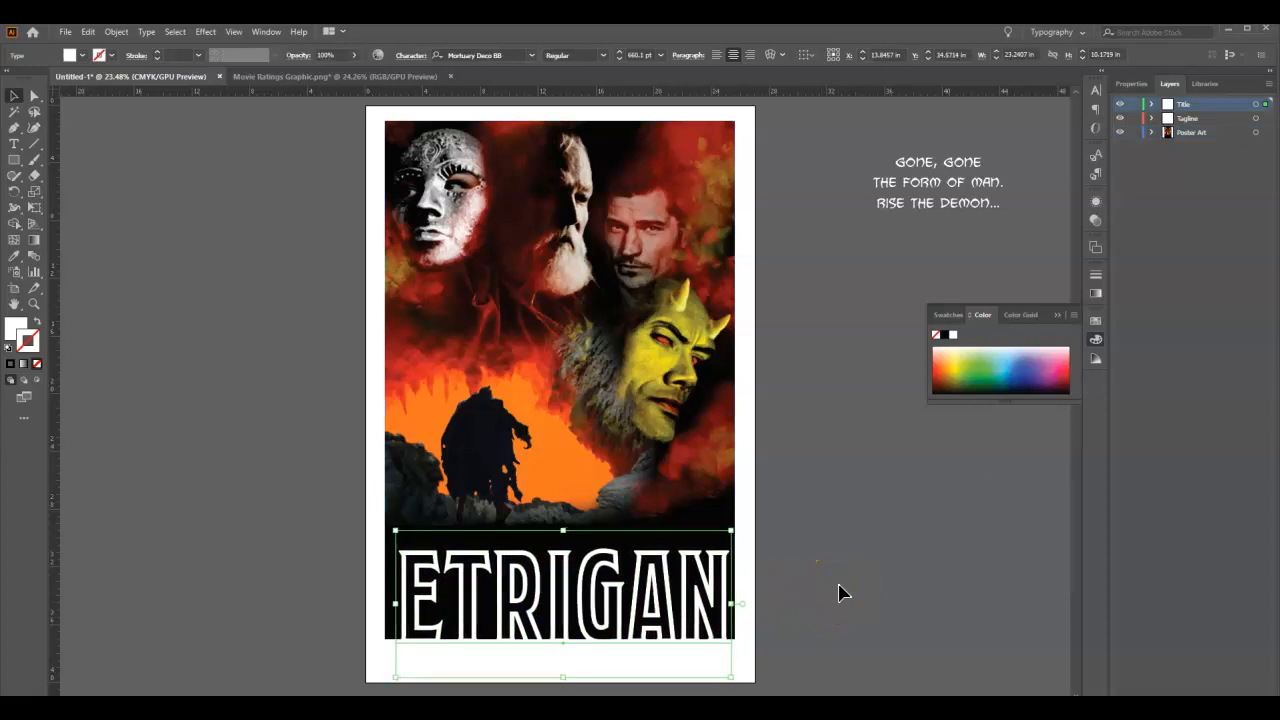
key(Left)
key(Left)
key(Left)
key(Left)
key(Left)
key(Left)
key(Left)
key(Left)
key(Left)
key(Left)
key(Left)
key(Left)
key(Left)
key(Left)
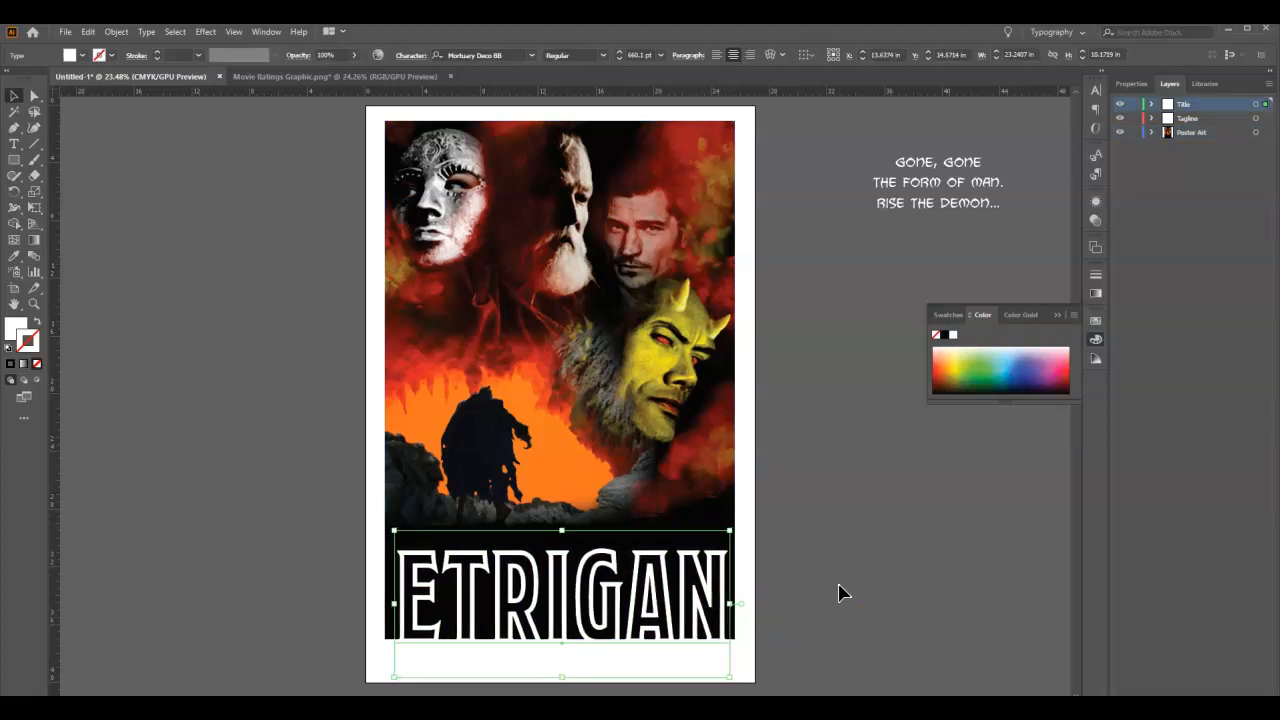
click(901, 584)
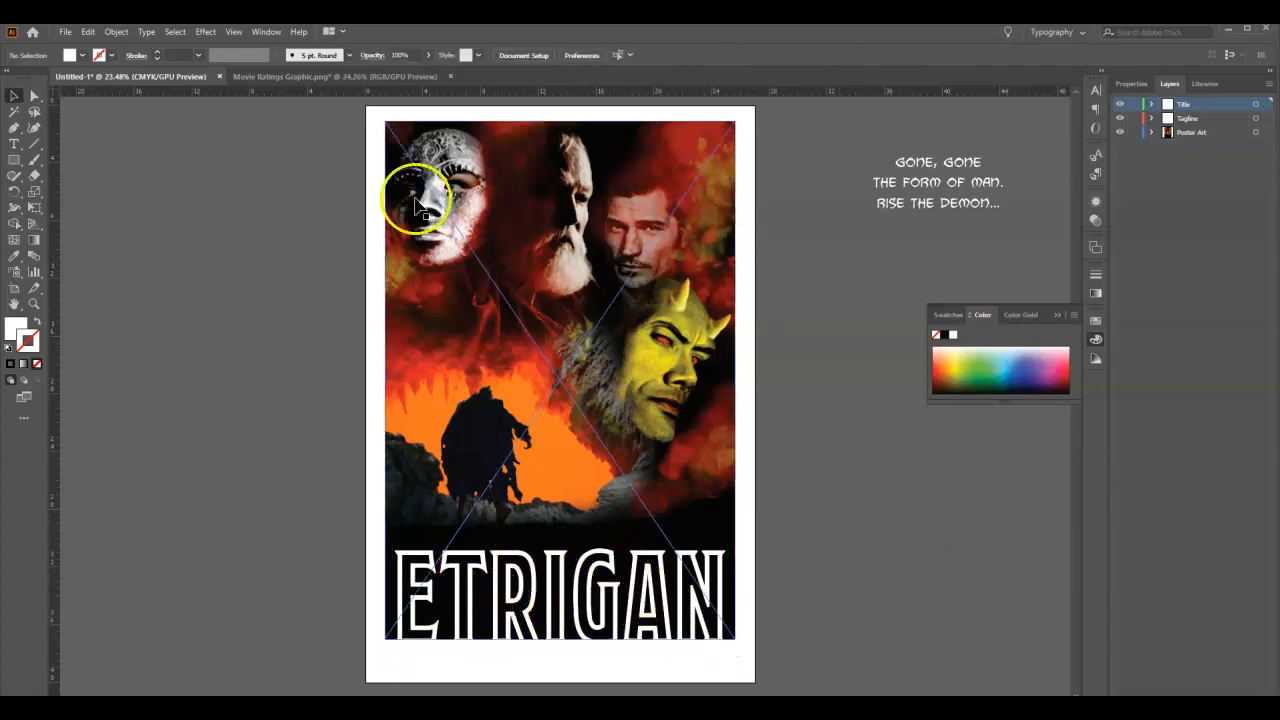
Select the poster artwork together with the title and nudge both slightly down the artboard.
click(541, 305)
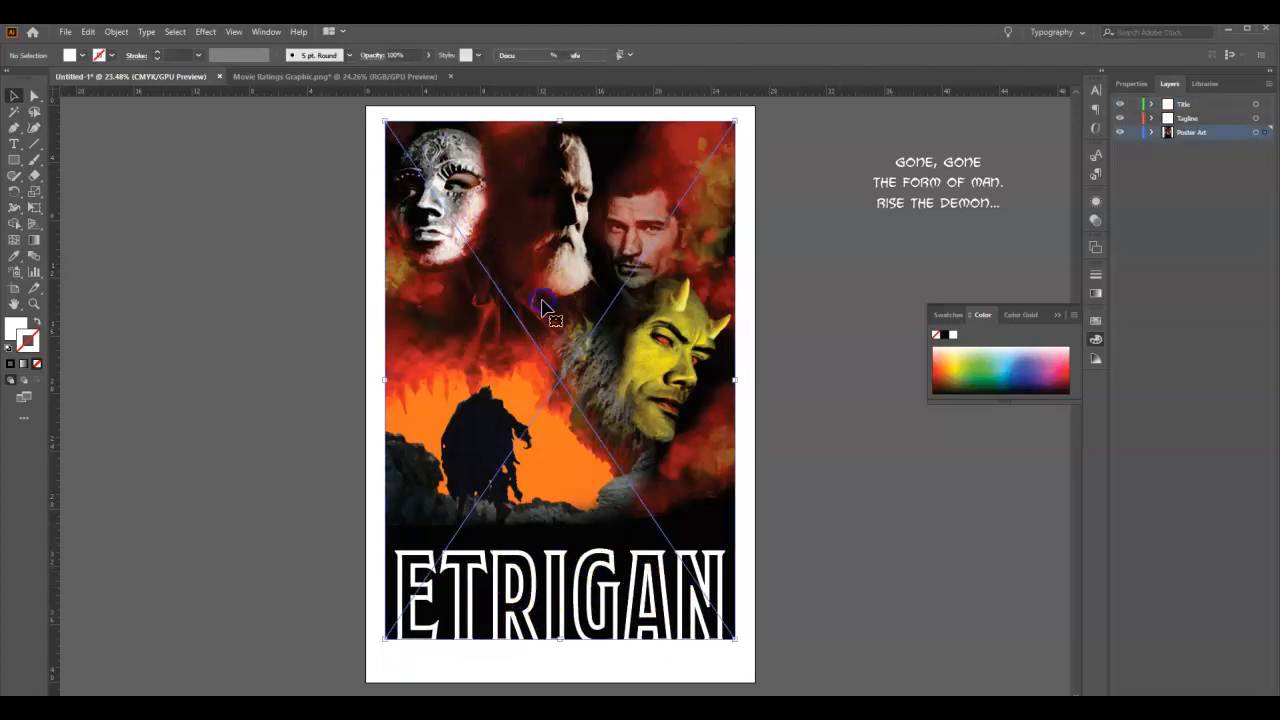
click(690, 335)
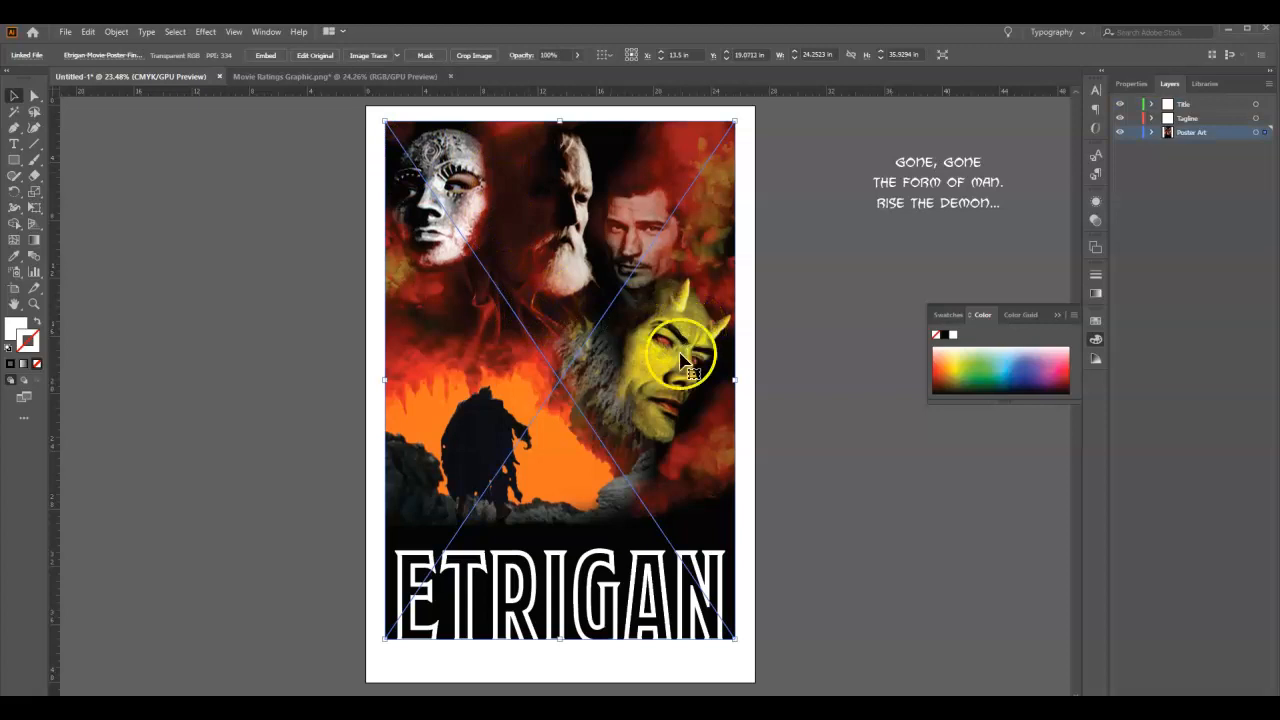
shift+click(622, 540)
key(Down)
key(Down)
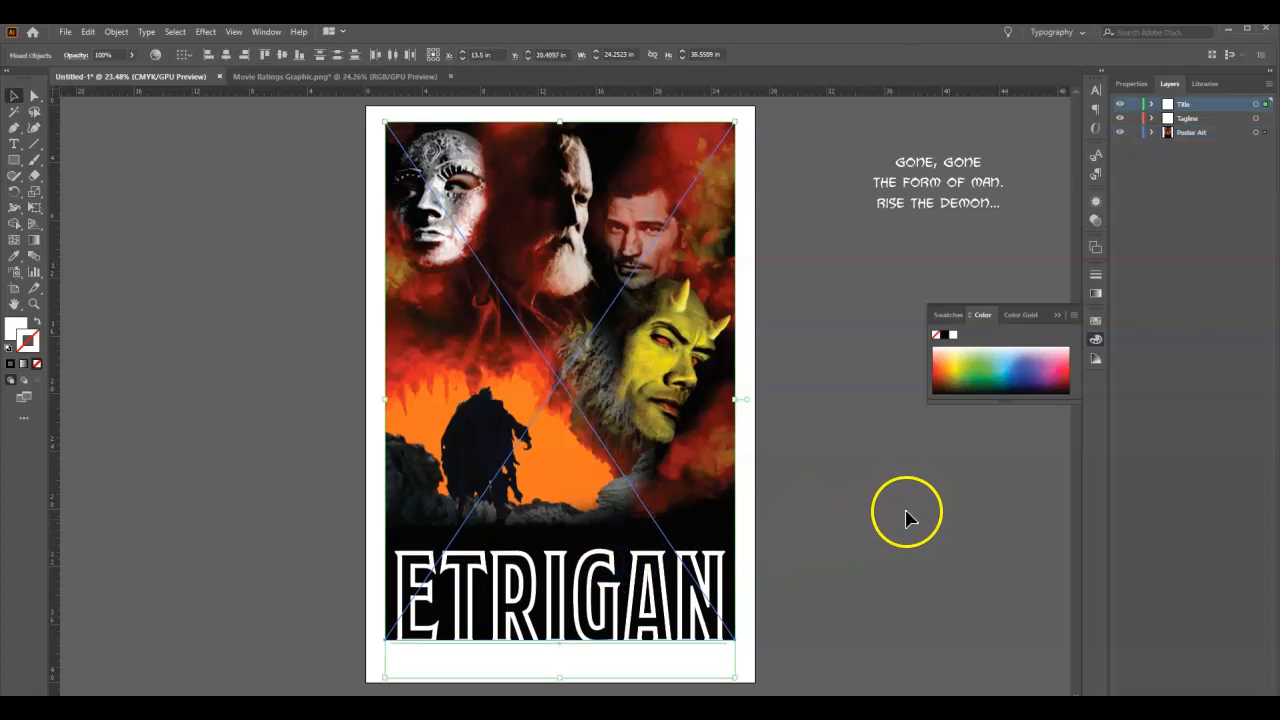
key(Down)
key(Down)
key(Down)
key(Down)
key(Down)
key(Down)
key(Down)
key(Down)
key(Down)
key(Down)
key(Down)
key(Down)
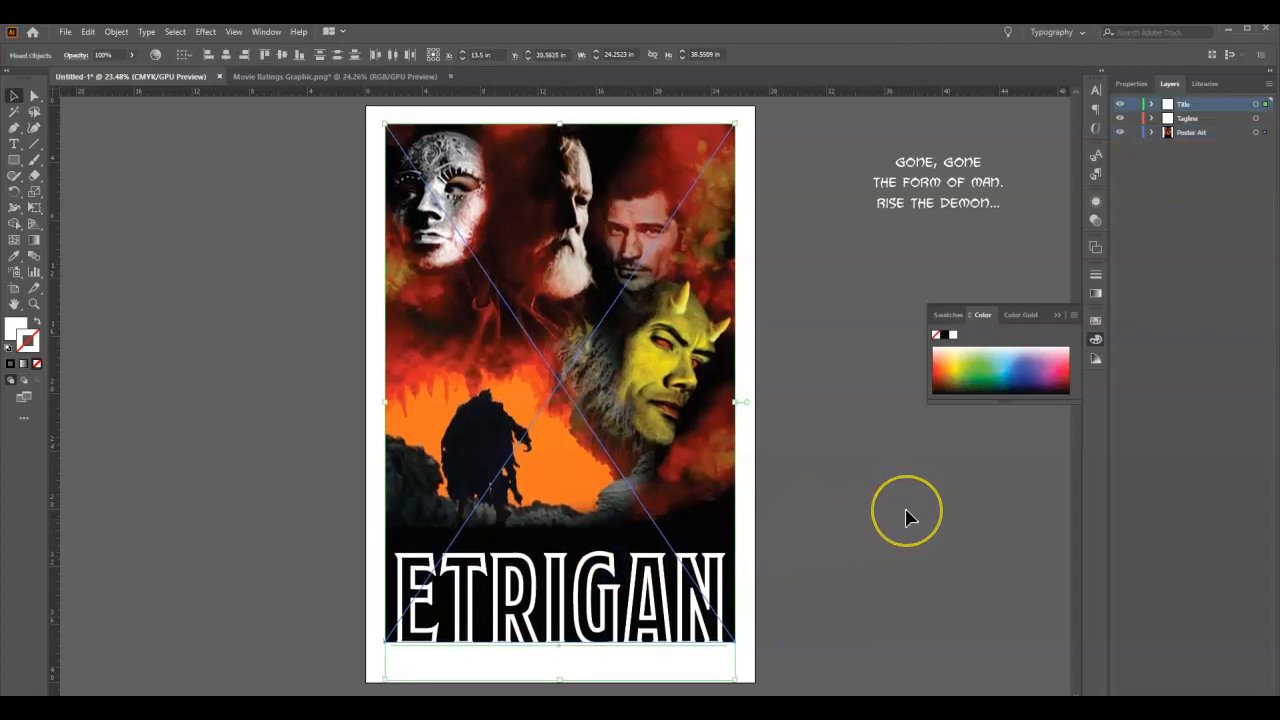
Join the tagline's three lines into the single line "Gone, gone the form of man. Rise the demon..." and reposition it beside the poster.
drag(972, 187, 895, 214)
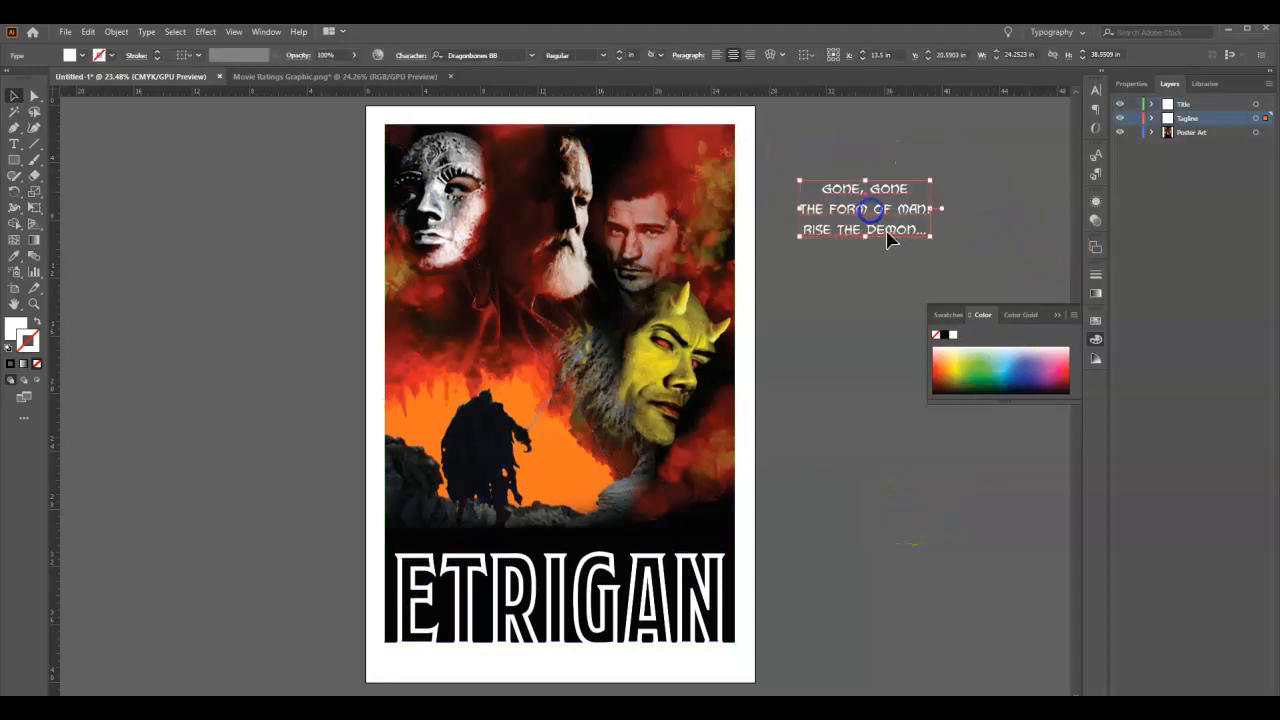
double_click(801, 208)
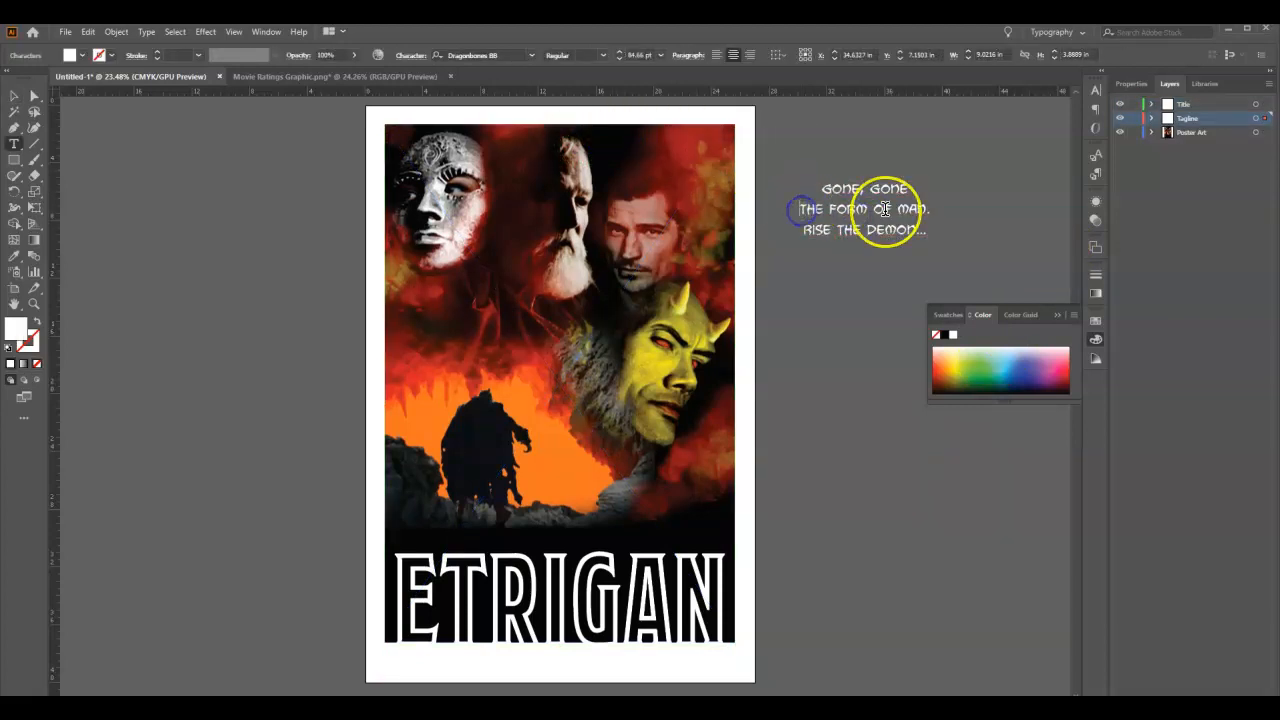
key(BackSpace)
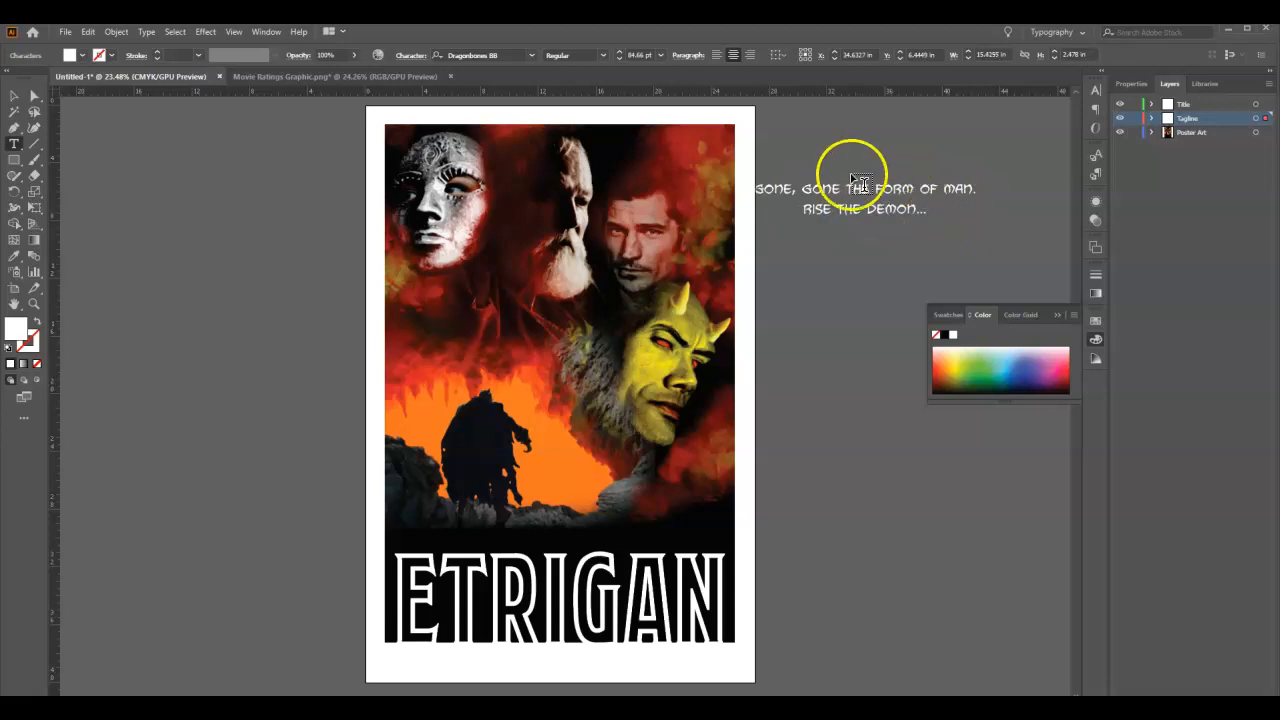
key(BackSpace)
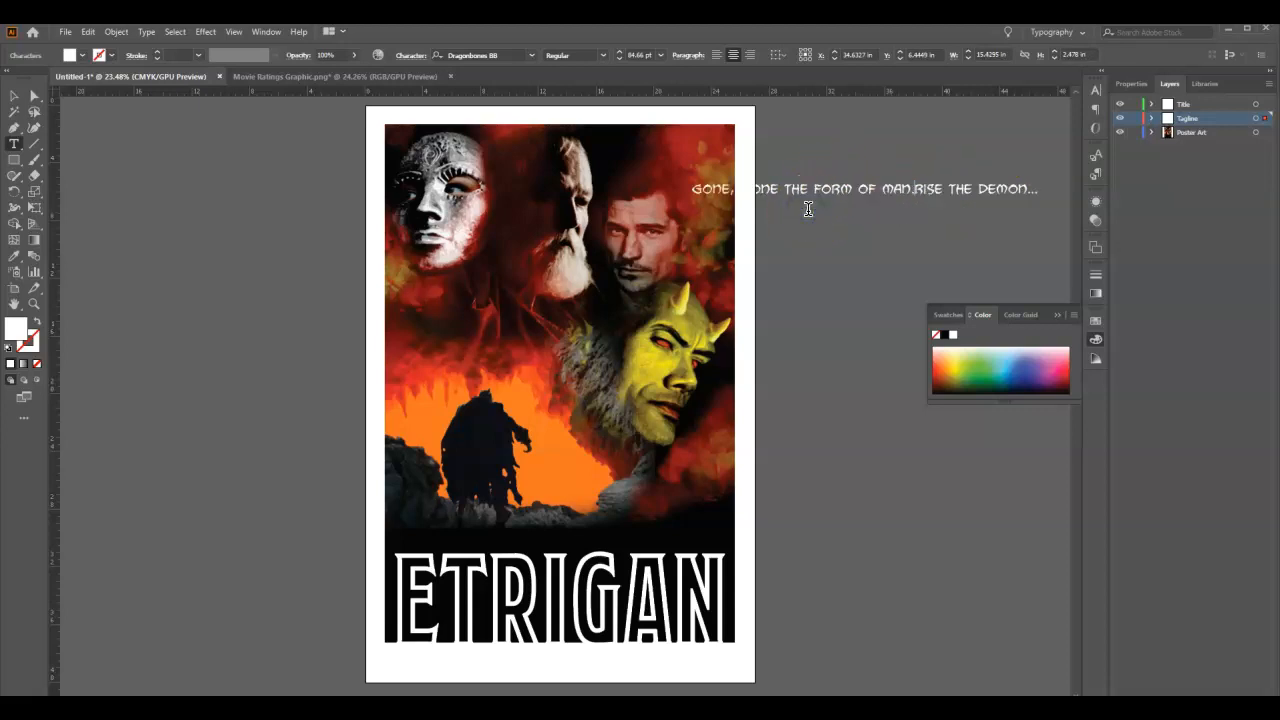
click(13, 96)
drag(974, 189, 934, 209)
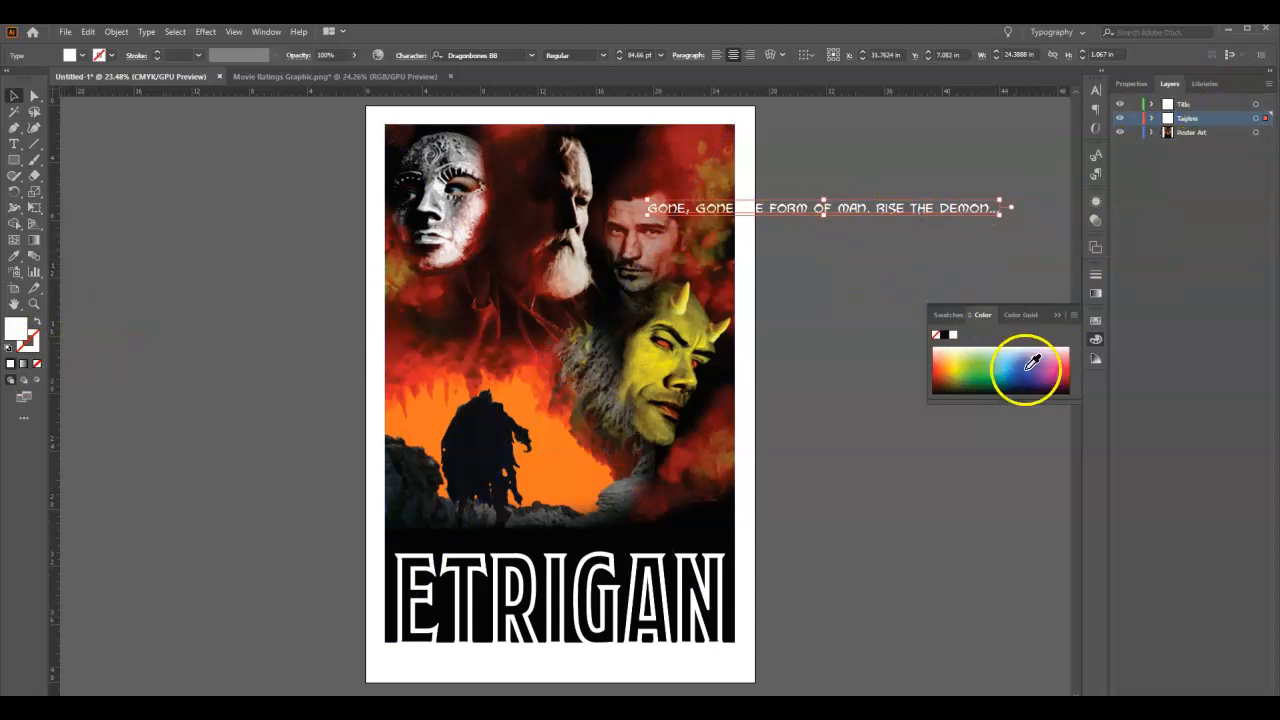
Colour the tagline orange-red and move it into the white margin above the artwork.
click(942, 362)
drag(851, 206, 594, 115)
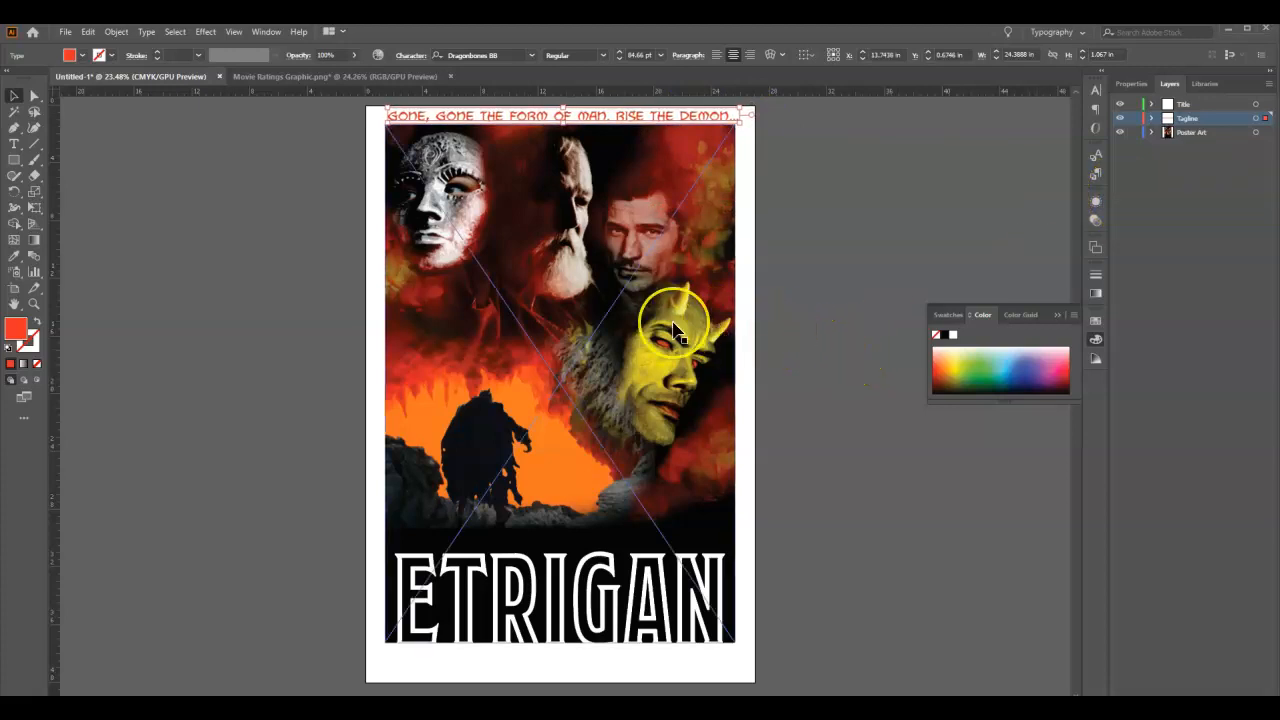
click(670, 385)
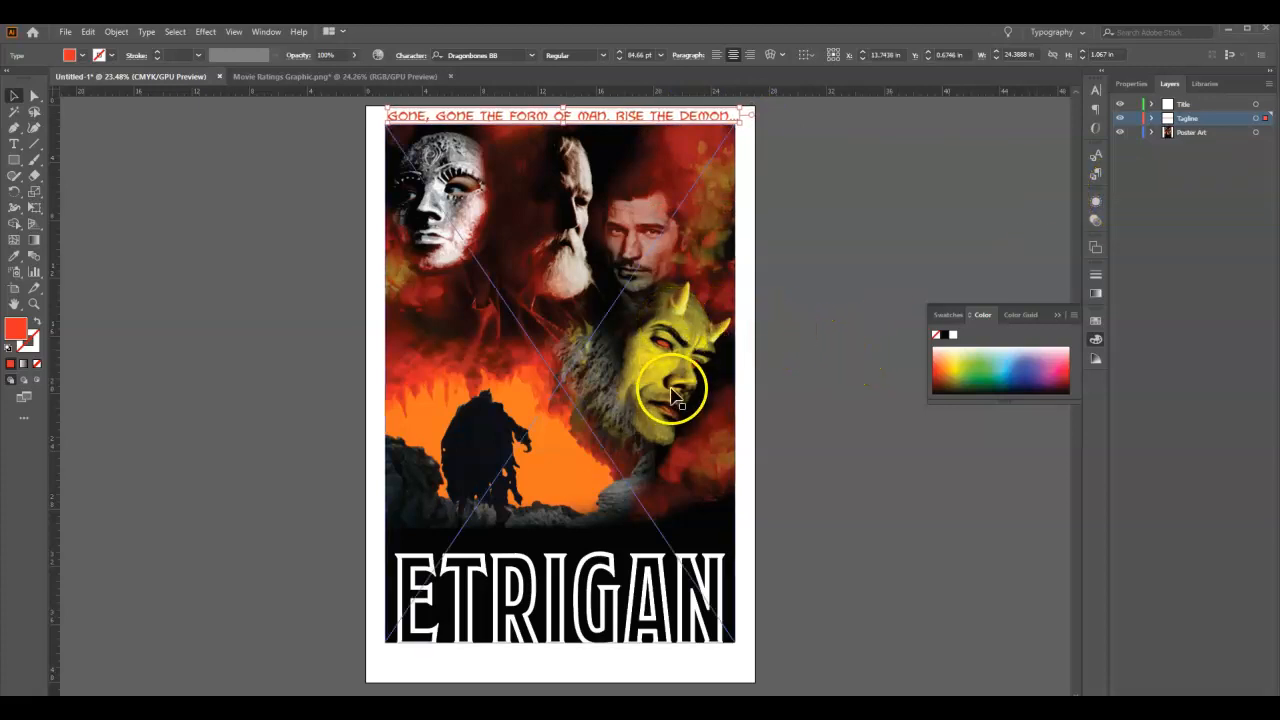
Nudge the poster artwork slightly down the artboard so it meets the base of the title letters, and deselect.
key(Down)
key(Down)
key(Down)
key(Down)
key(Down)
key(Down)
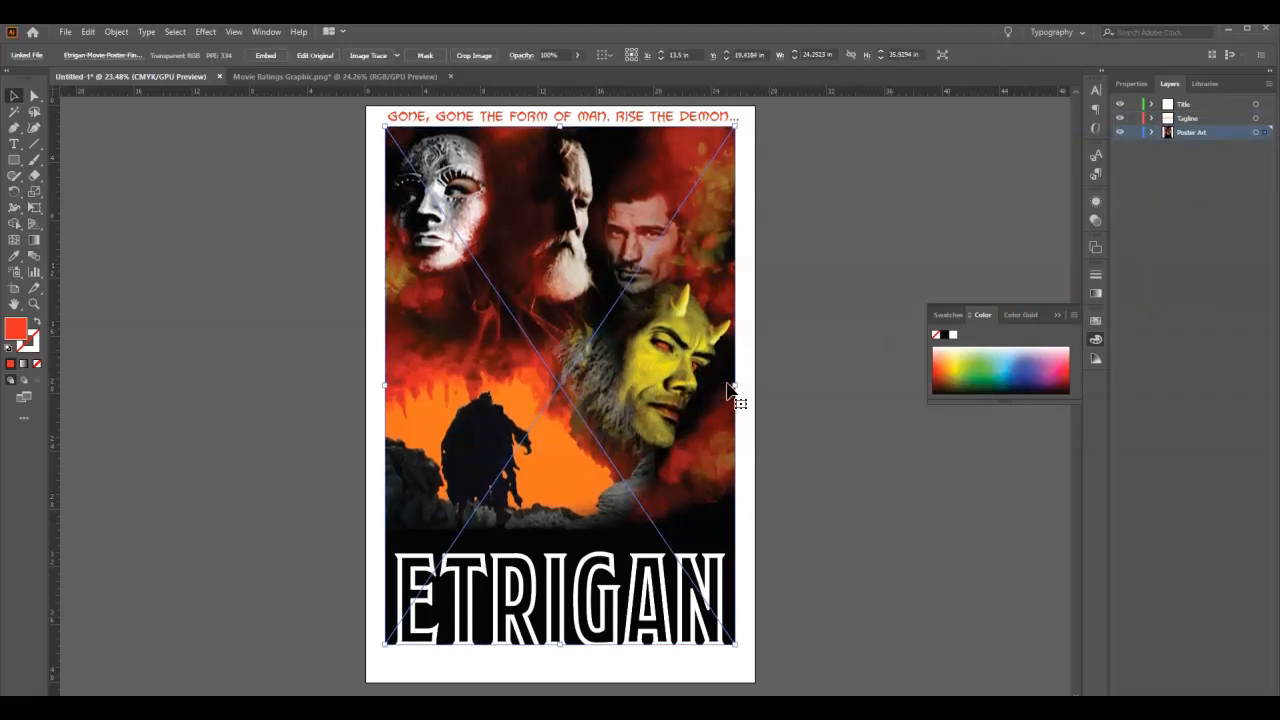
click(923, 465)
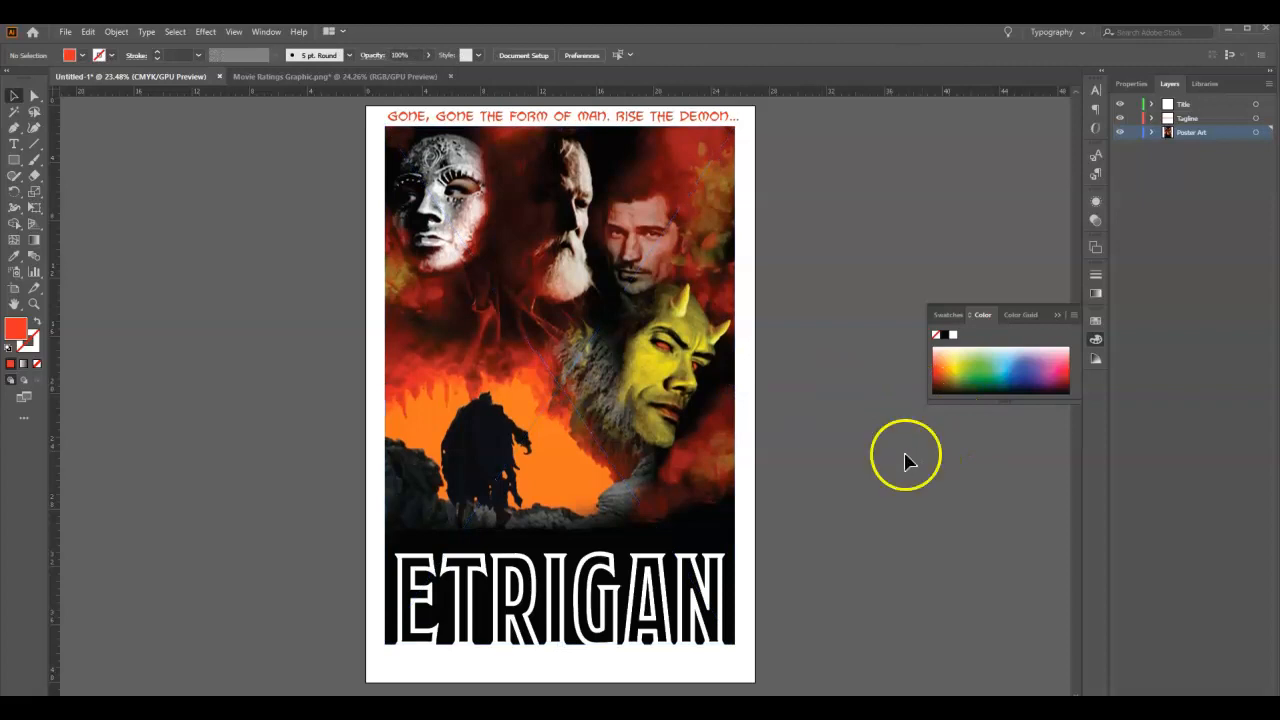
Nudge the tagline down within the white margin so it sits closer to the artwork's upper edge.
click(593, 127)
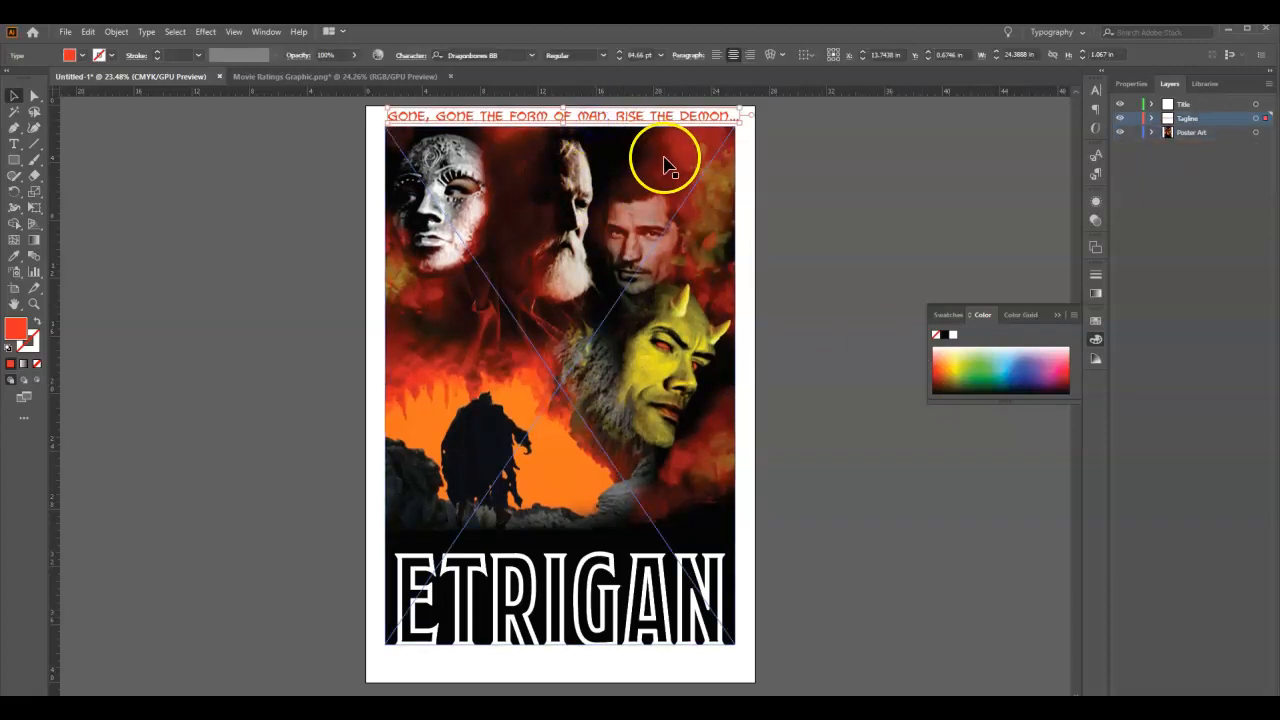
key(Down)
key(Down)
key(Down)
key(Down)
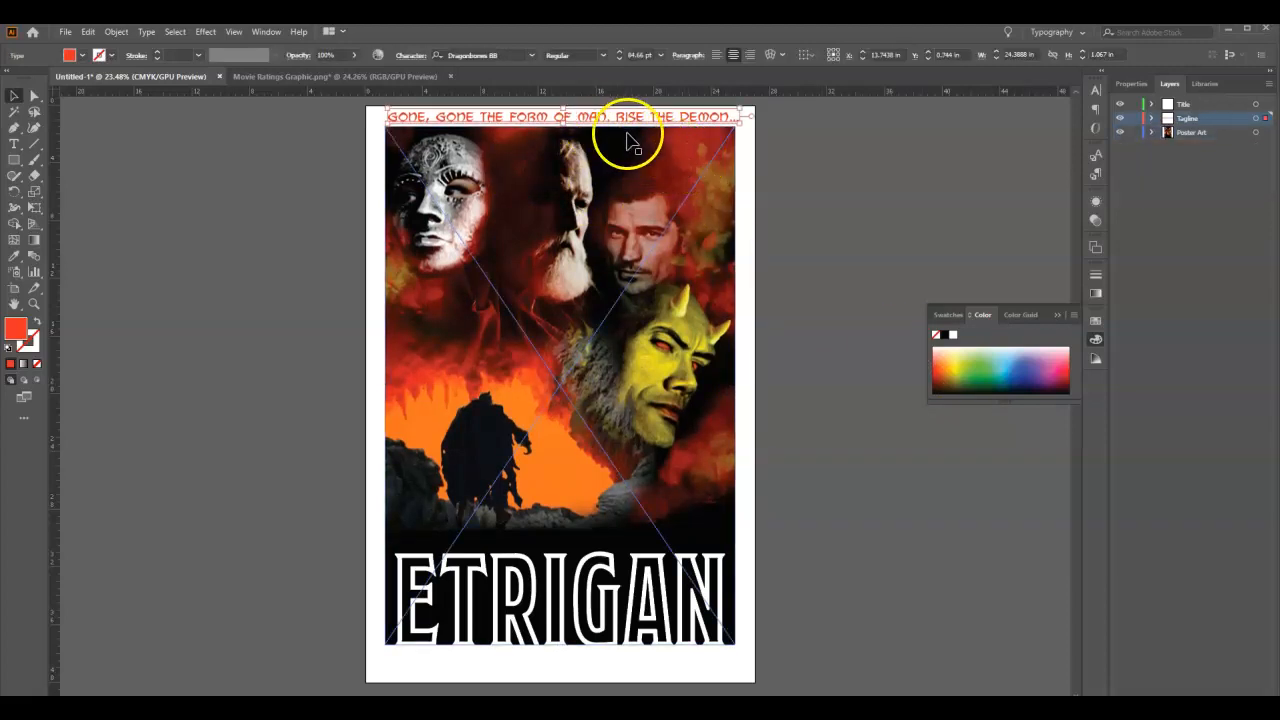
key(Down)
key(Down)
key(Down)
key(Down)
key(Down)
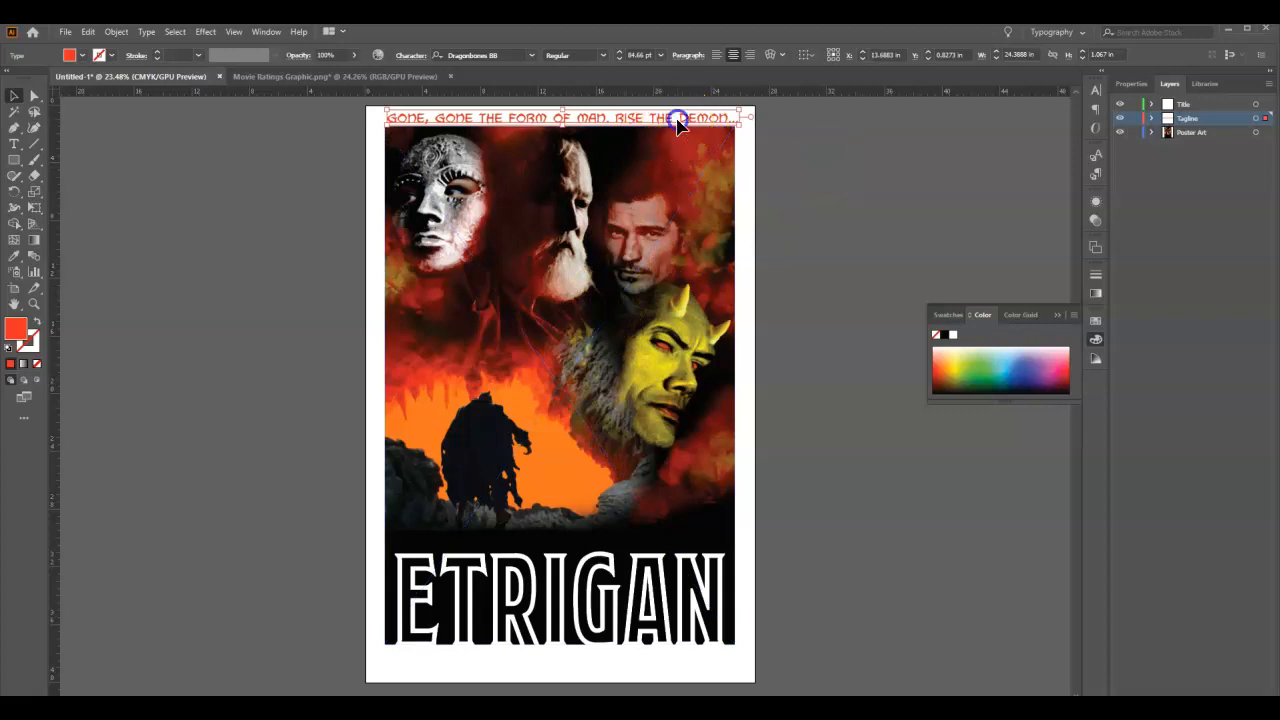
Align the tagline, poster artwork and title on their shared horizontal centre, and deselect everything.
shift+click(603, 270)
shift+click(598, 569)
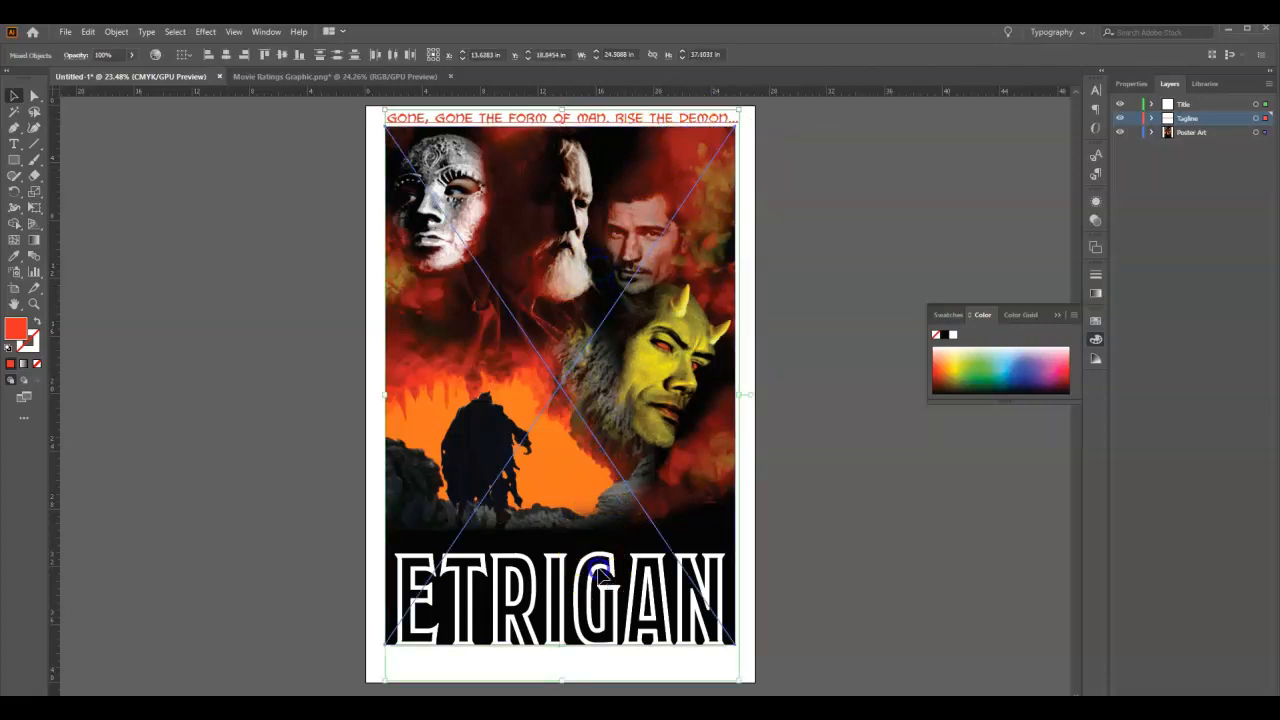
click(227, 55)
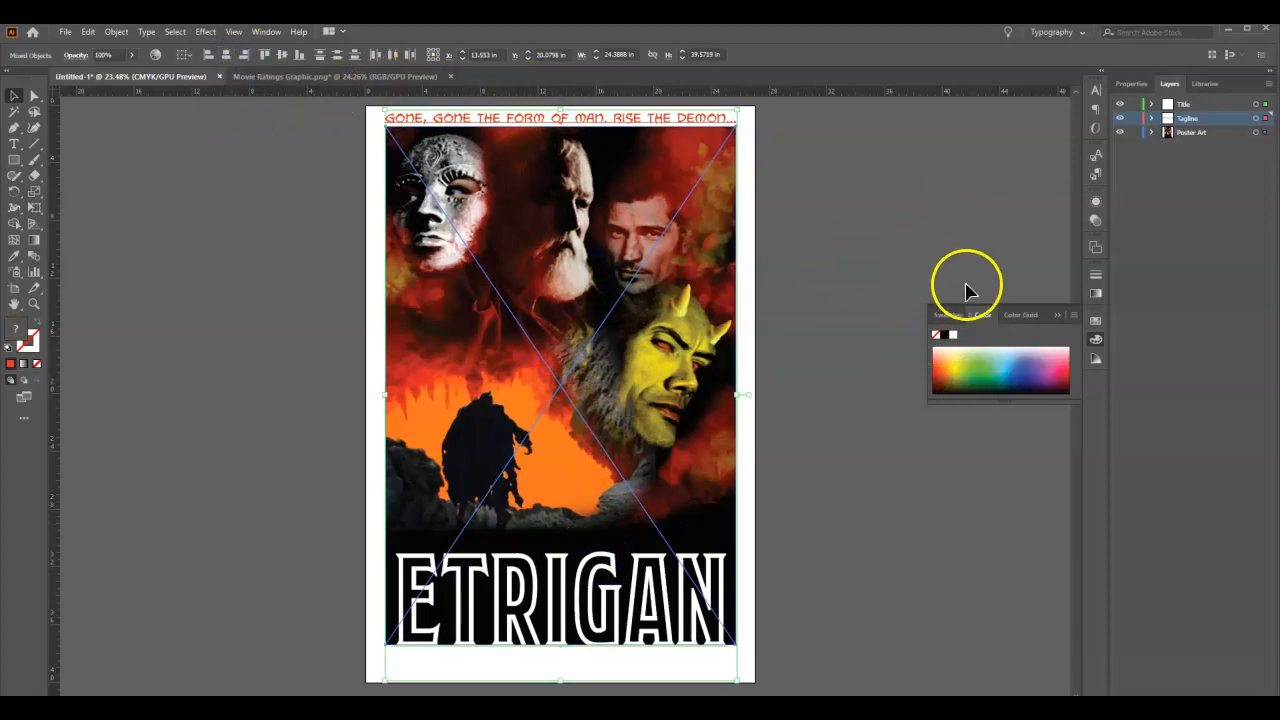
click(850, 273)
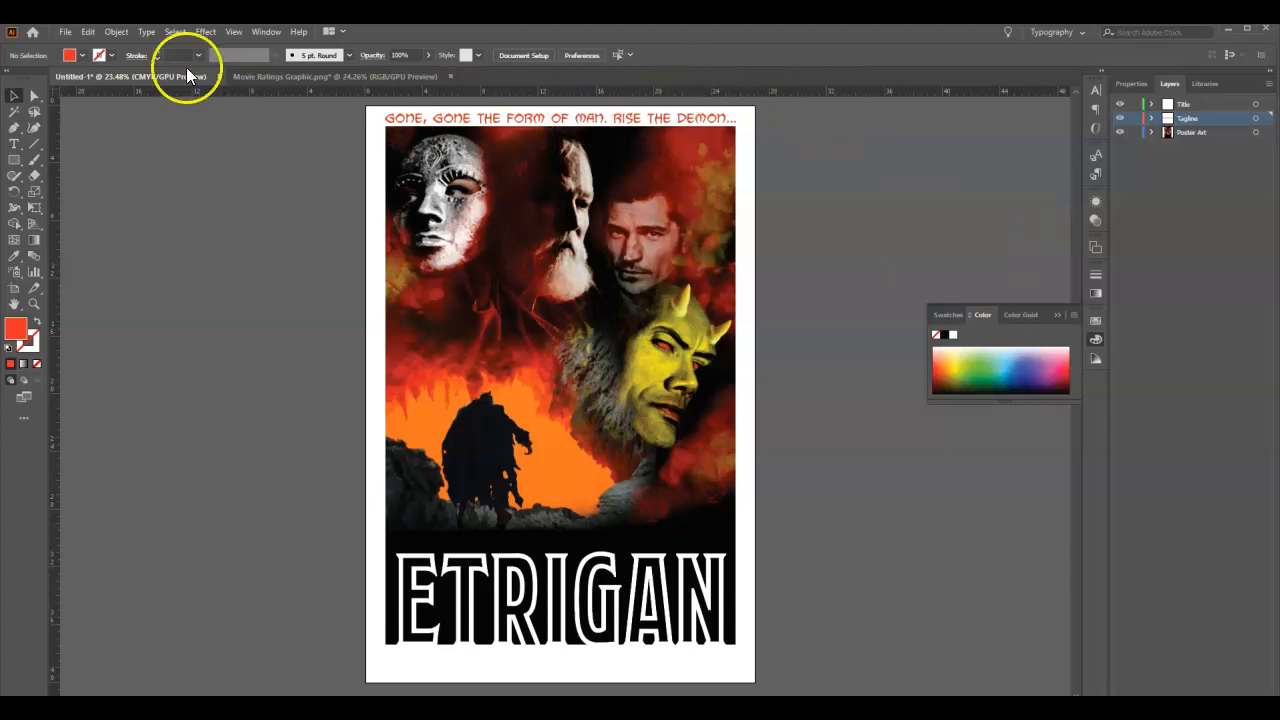
Save the poster as the Illustrator file Etrigan-Movie-Poster-Text in the Art 235 folder, using the Illustrator 2020 version.
click(67, 34)
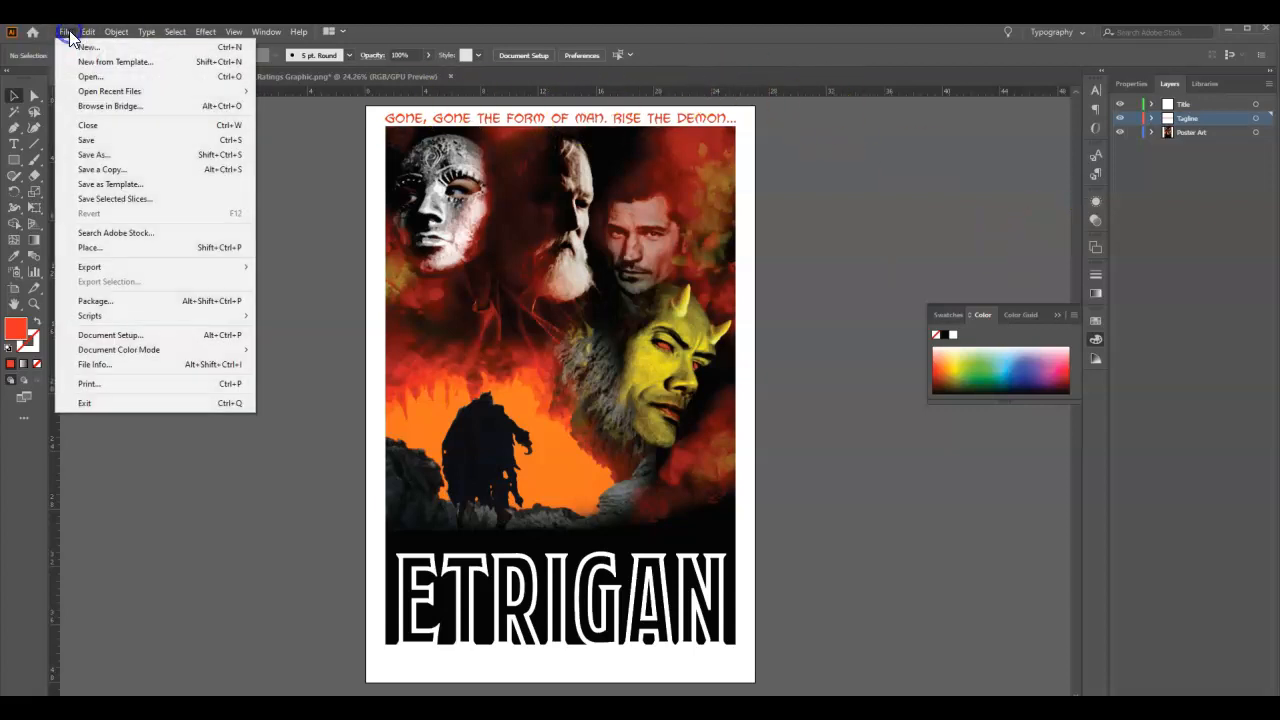
click(100, 154)
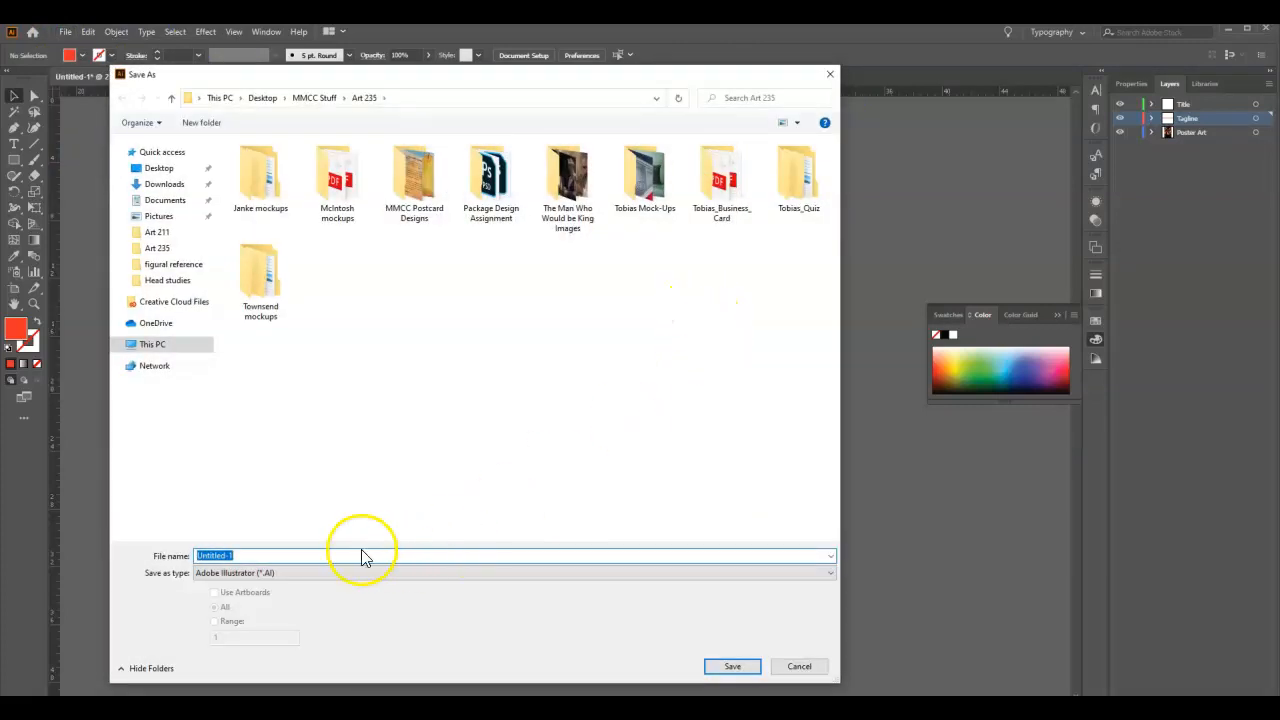
click(253, 555)
text(E)
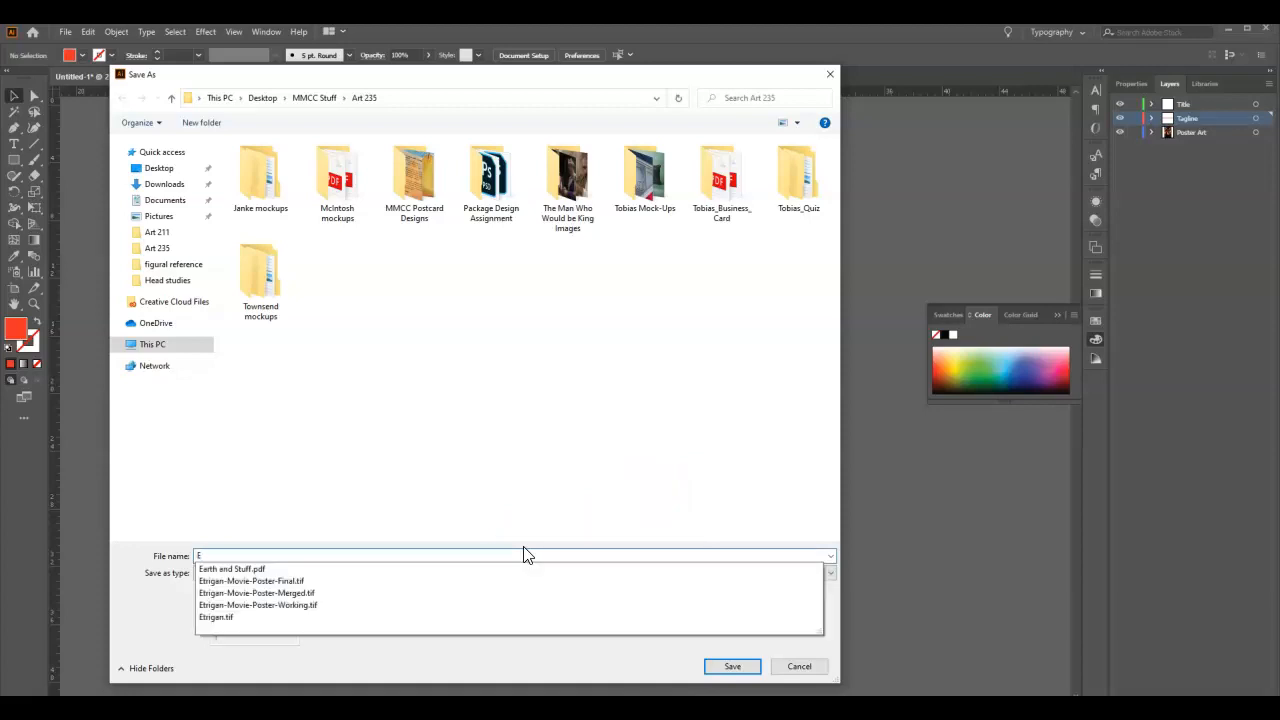
click(282, 605)
drag(278, 556, 318, 557)
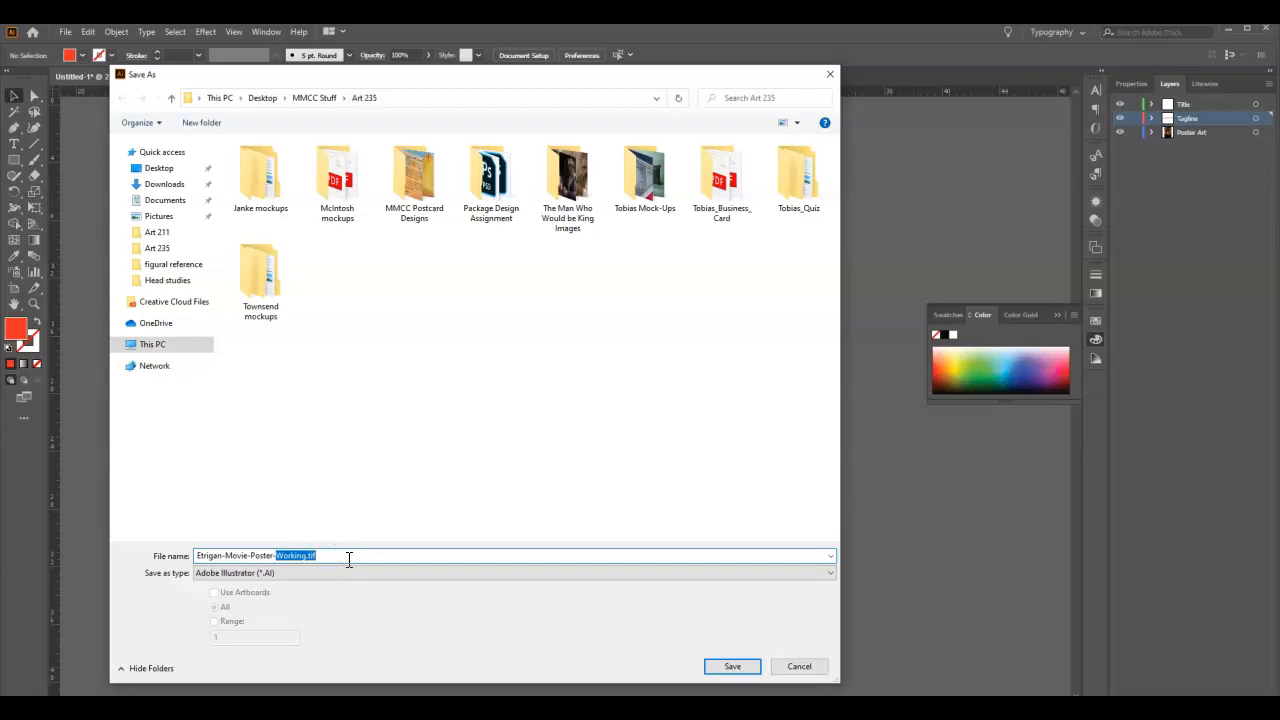
text(Tex)
click(730, 670)
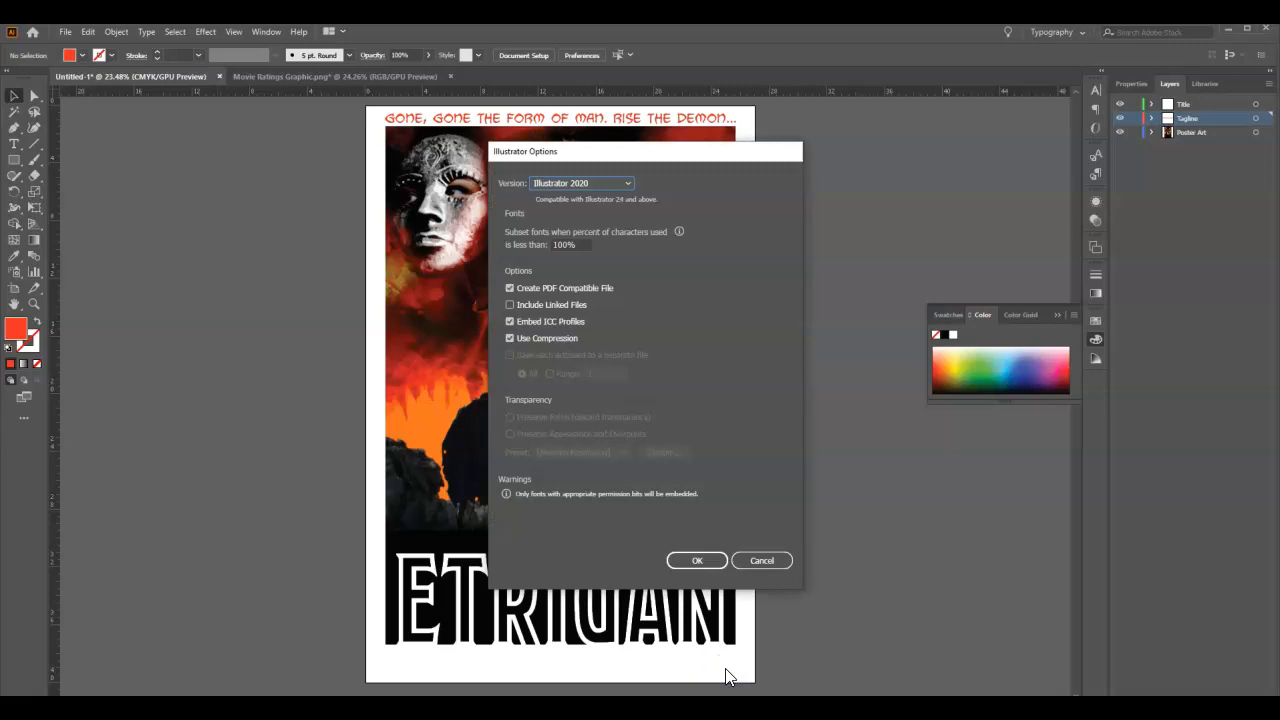
click(676, 562)
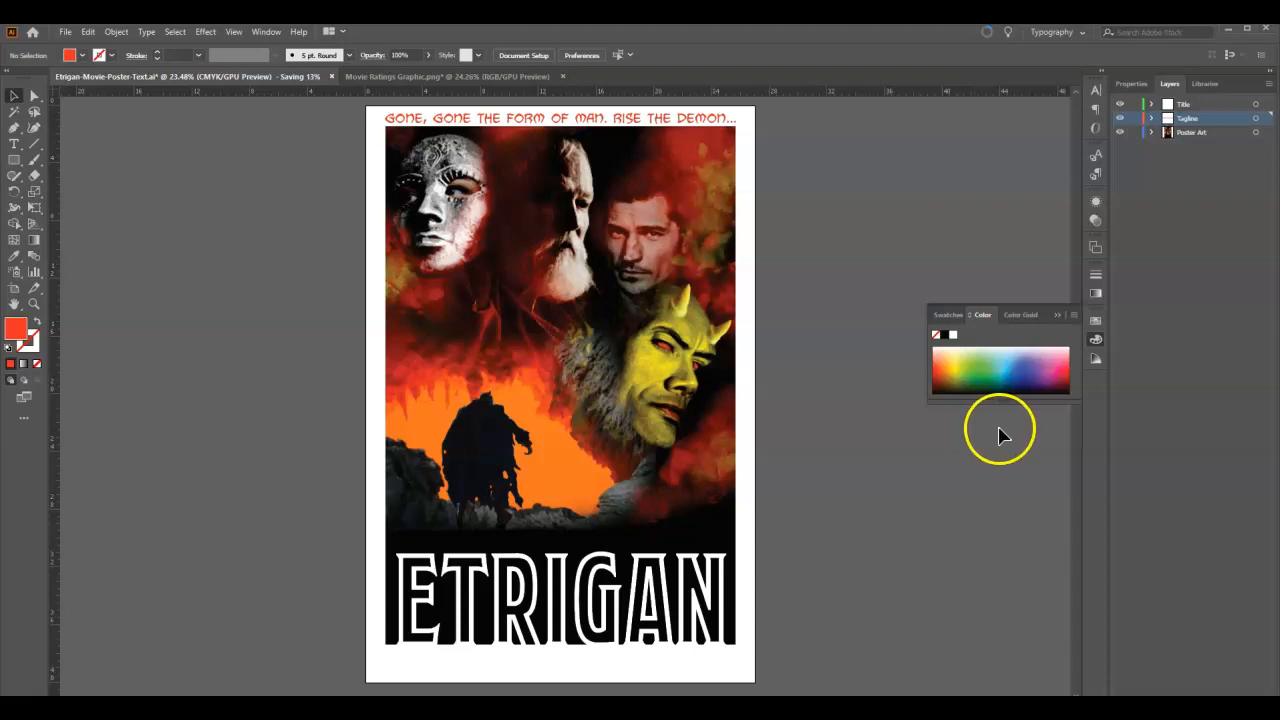
Check the Etrigan entry's rating on the Fictional Movie Info Sheet in the browser and return to the Movie Ratings Graphic document.
click(565, 243)
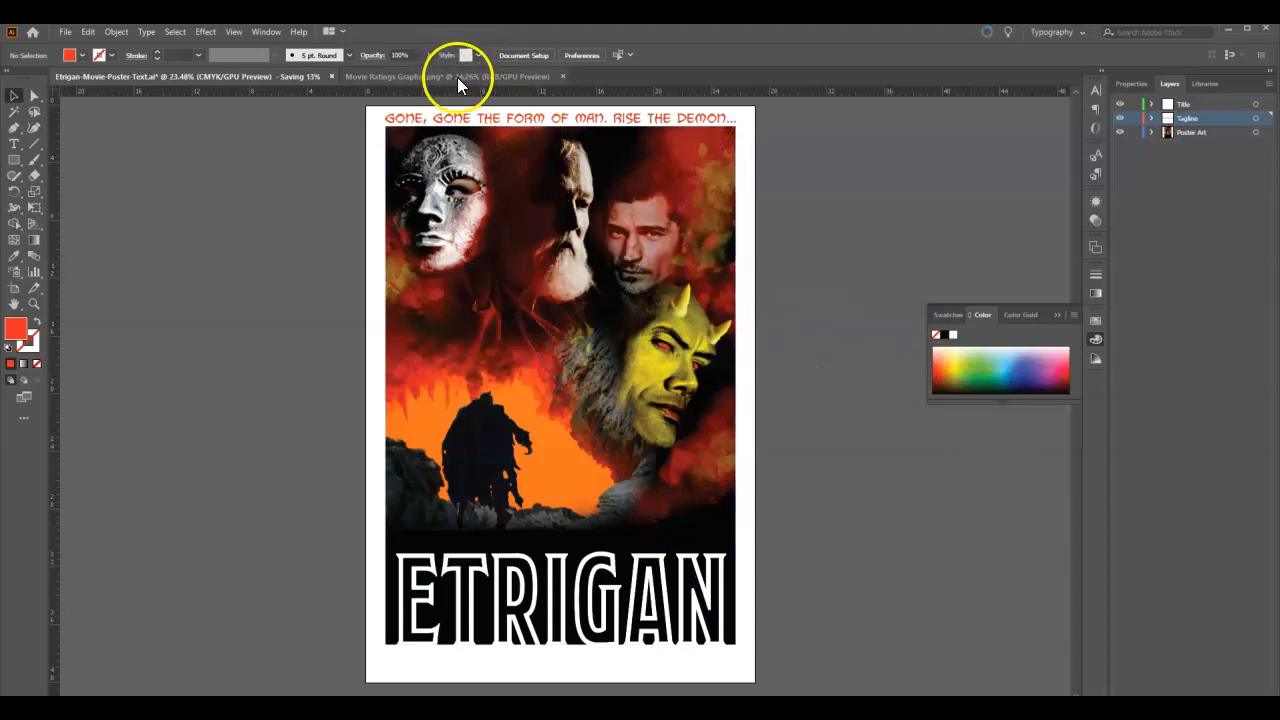
click(457, 76)
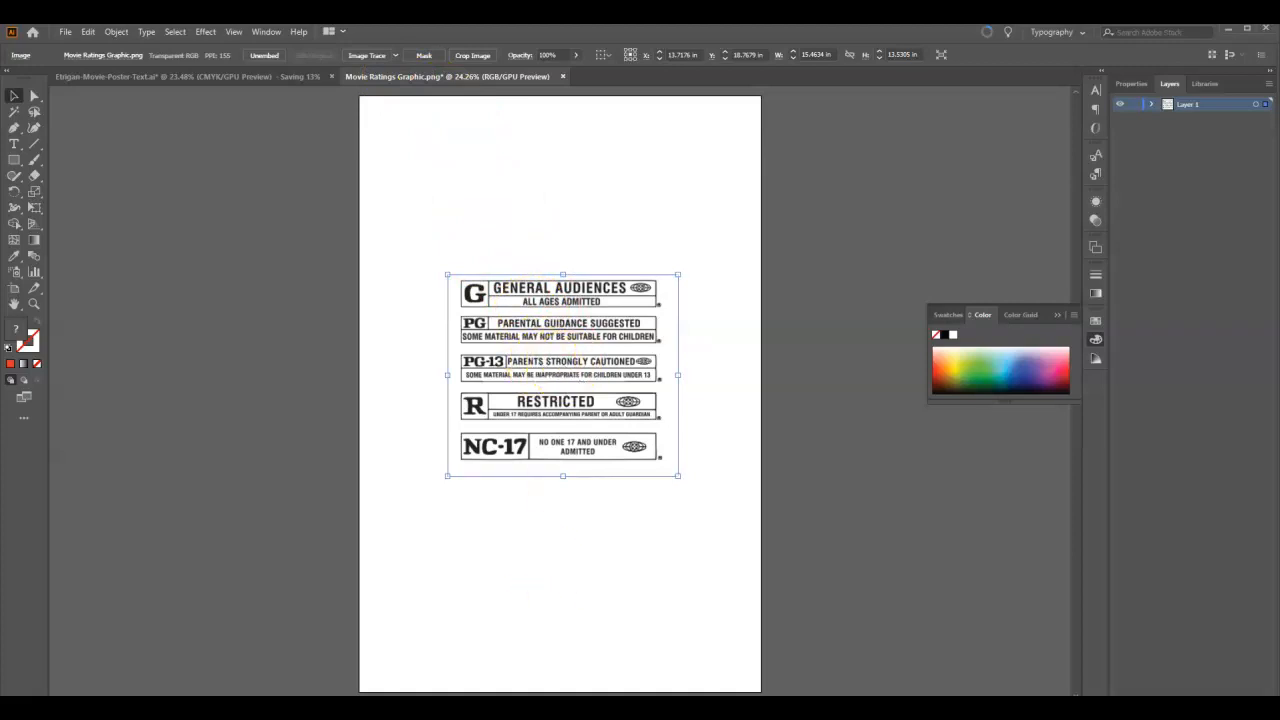
click(573, 706)
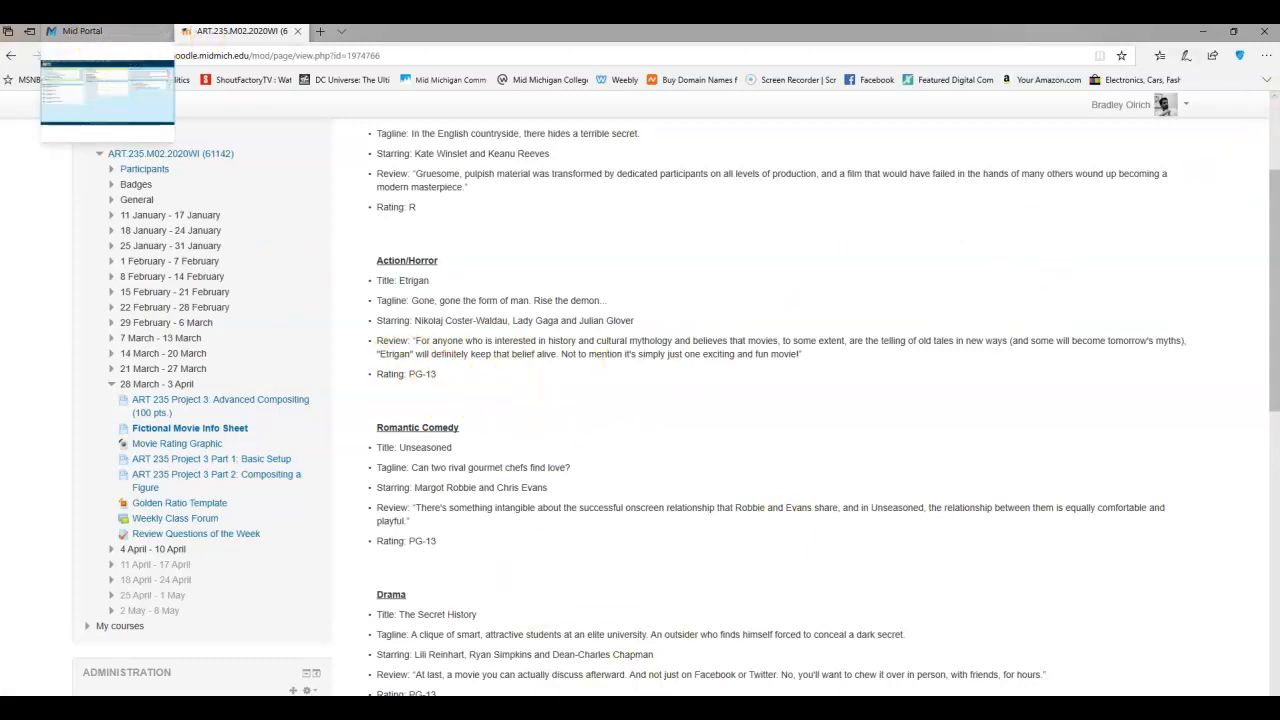
key(alt+Tab)
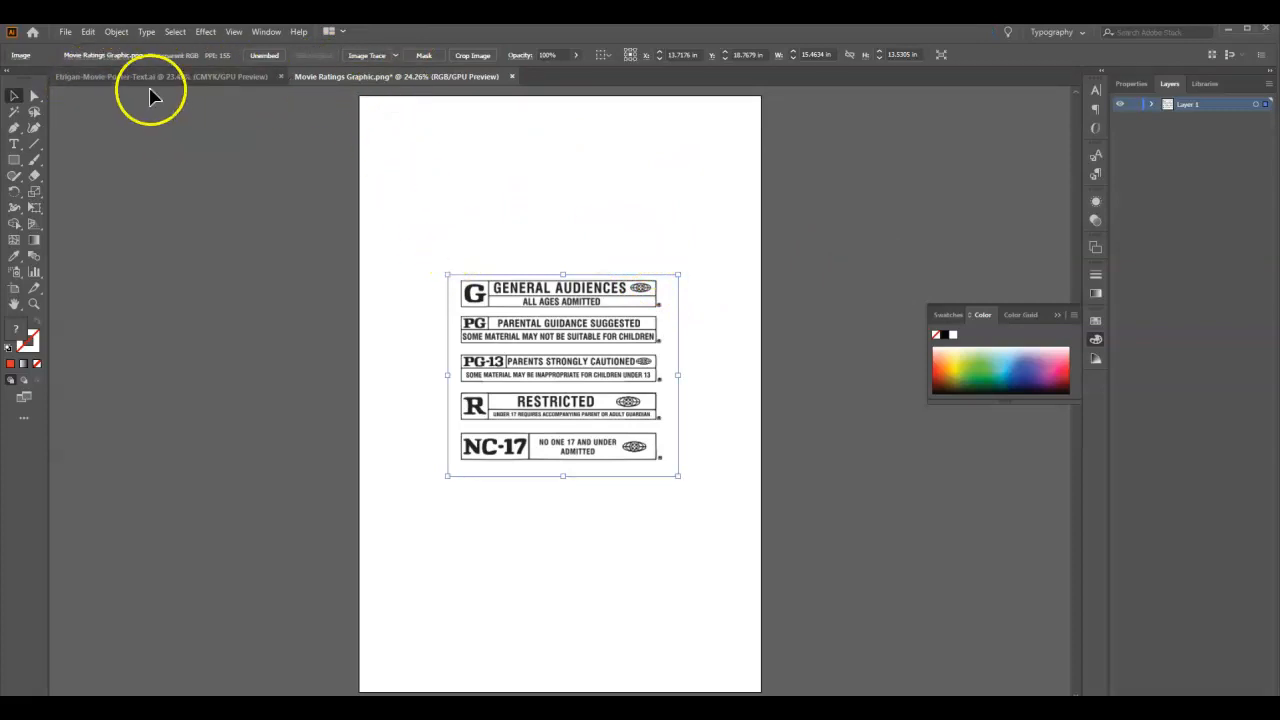
click(180, 80)
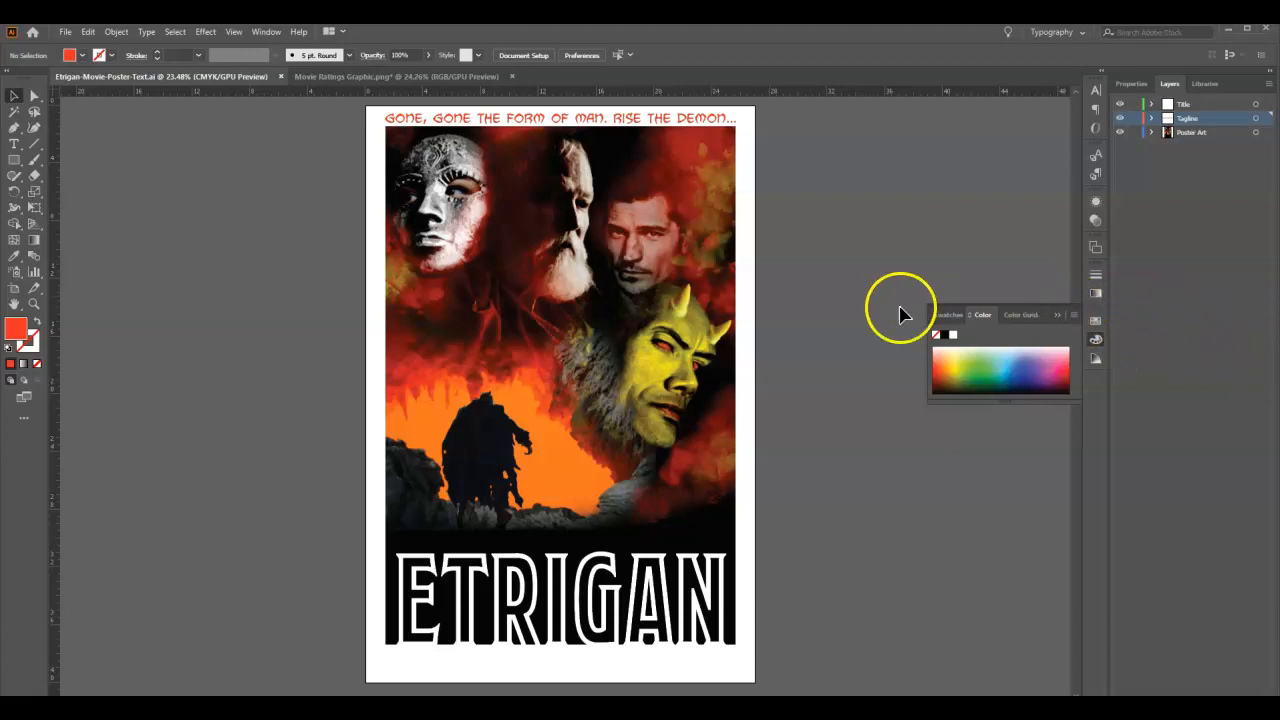
click(435, 80)
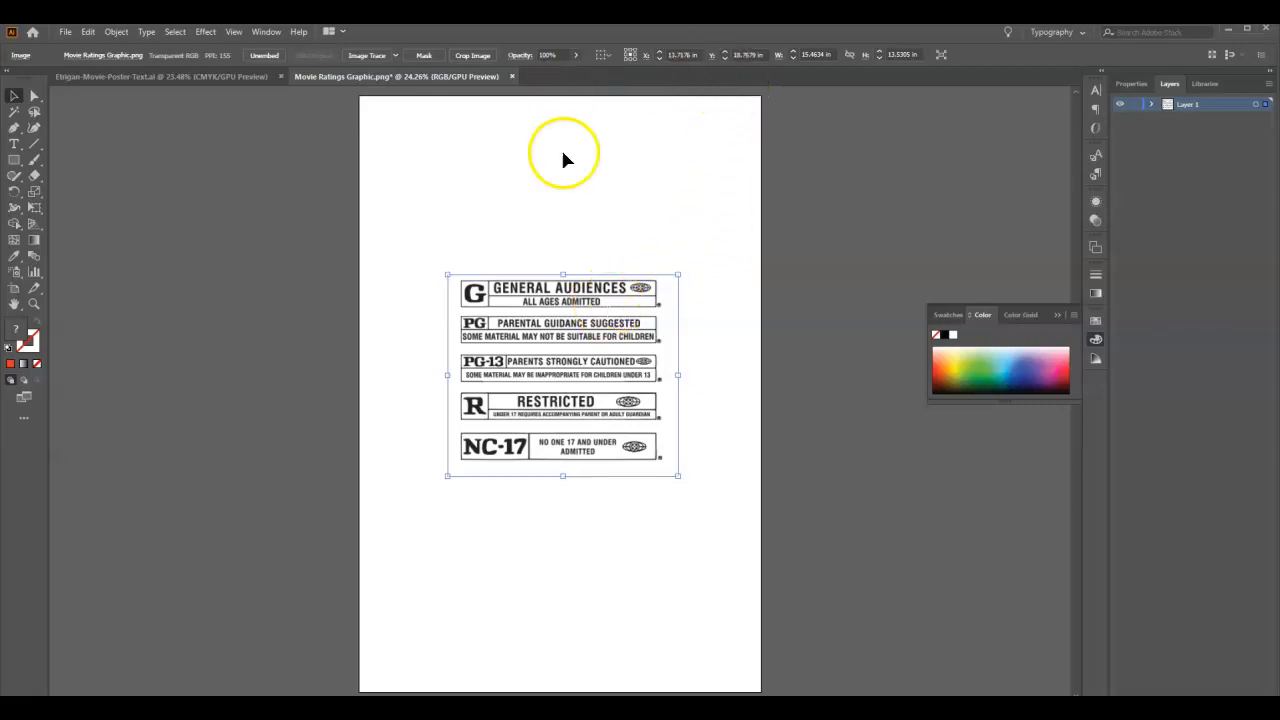
Shift the ratings graphic slightly, convert it with Image Trace using the default preset, and expand the tracing into paths.
drag(571, 294, 565, 281)
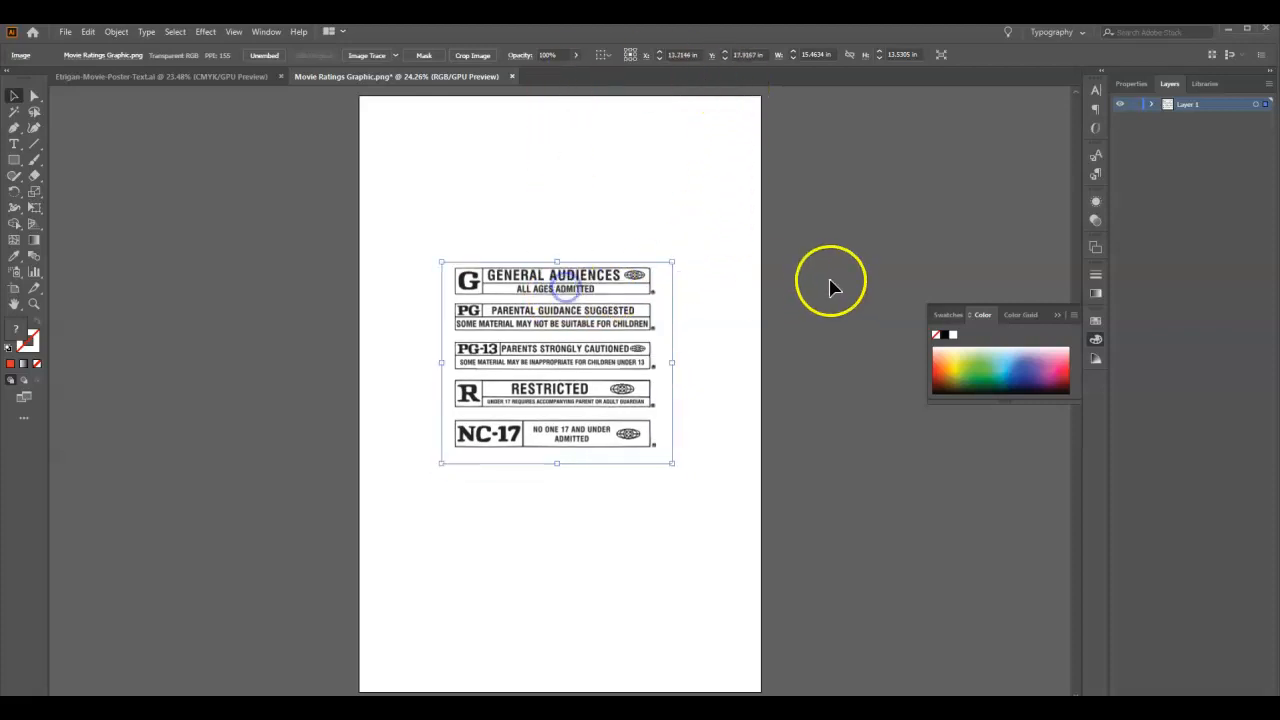
click(380, 57)
click(708, 390)
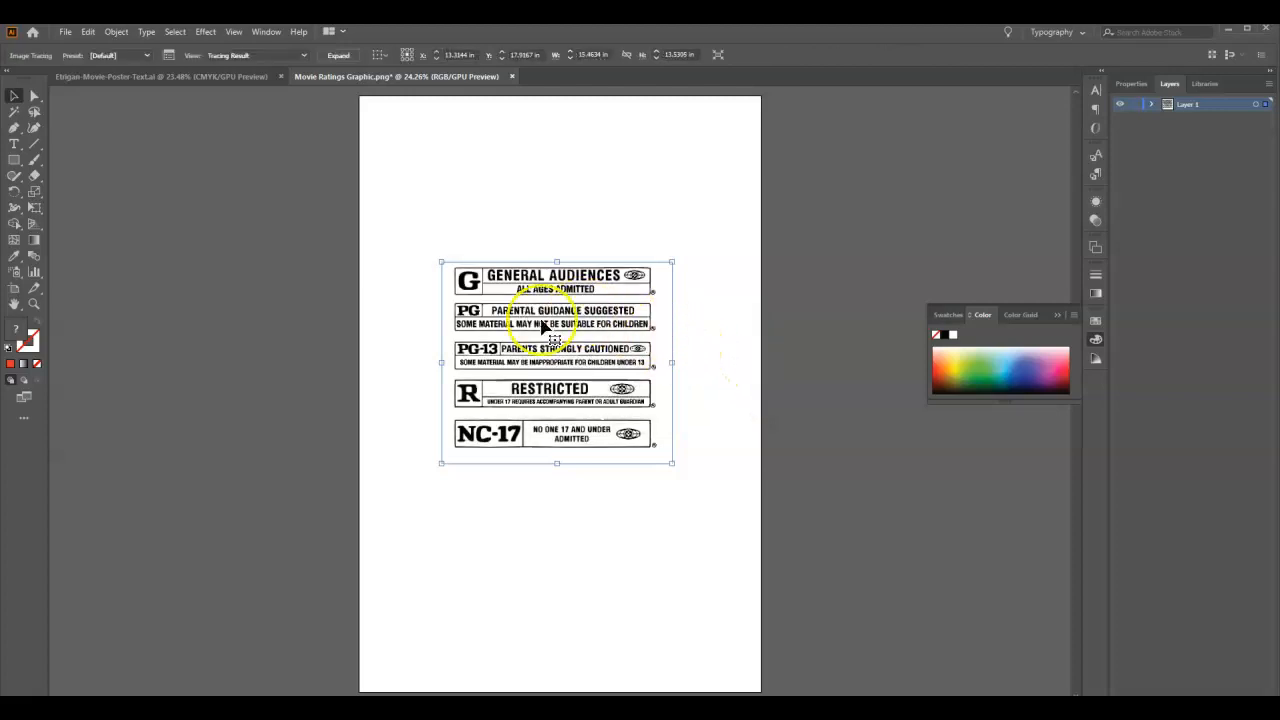
click(341, 56)
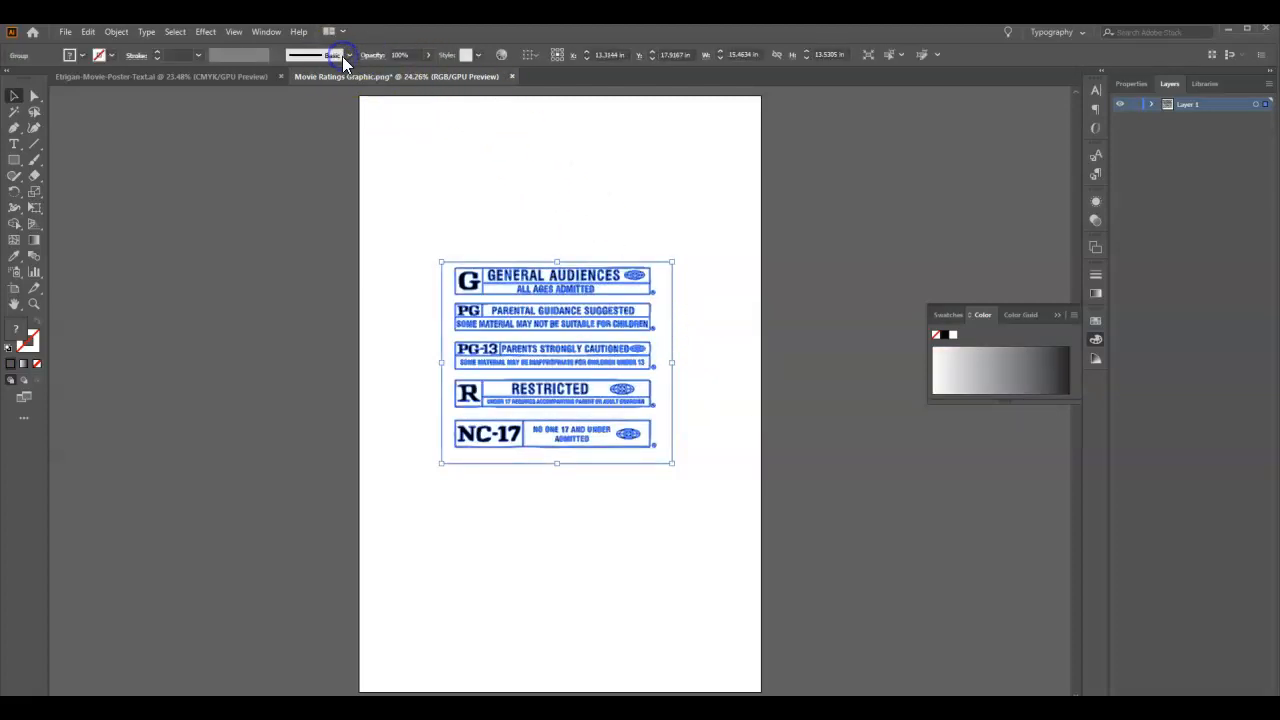
Delete the white background shape surrounding the traced rating blocks.
click(33, 97)
click(508, 230)
drag(445, 259, 450, 268)
click(441, 264)
key(Delete)
key(Delete)
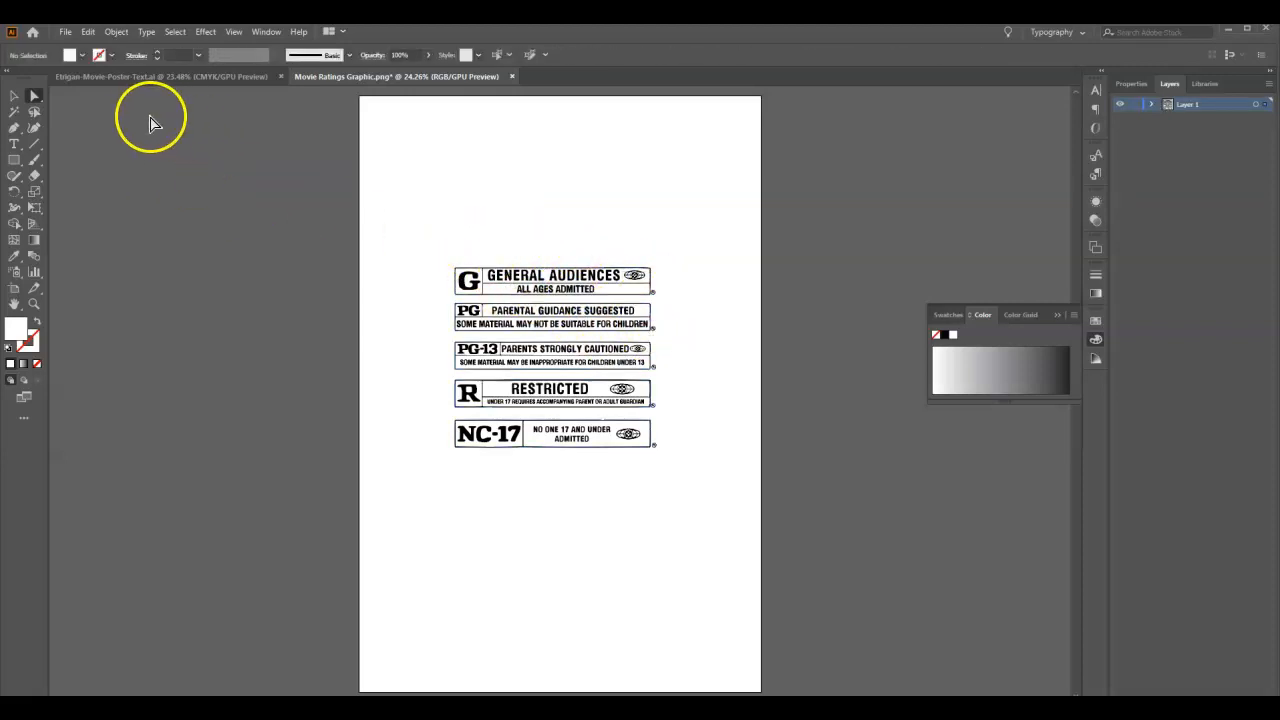
click(14, 162)
drag(442, 338, 666, 373)
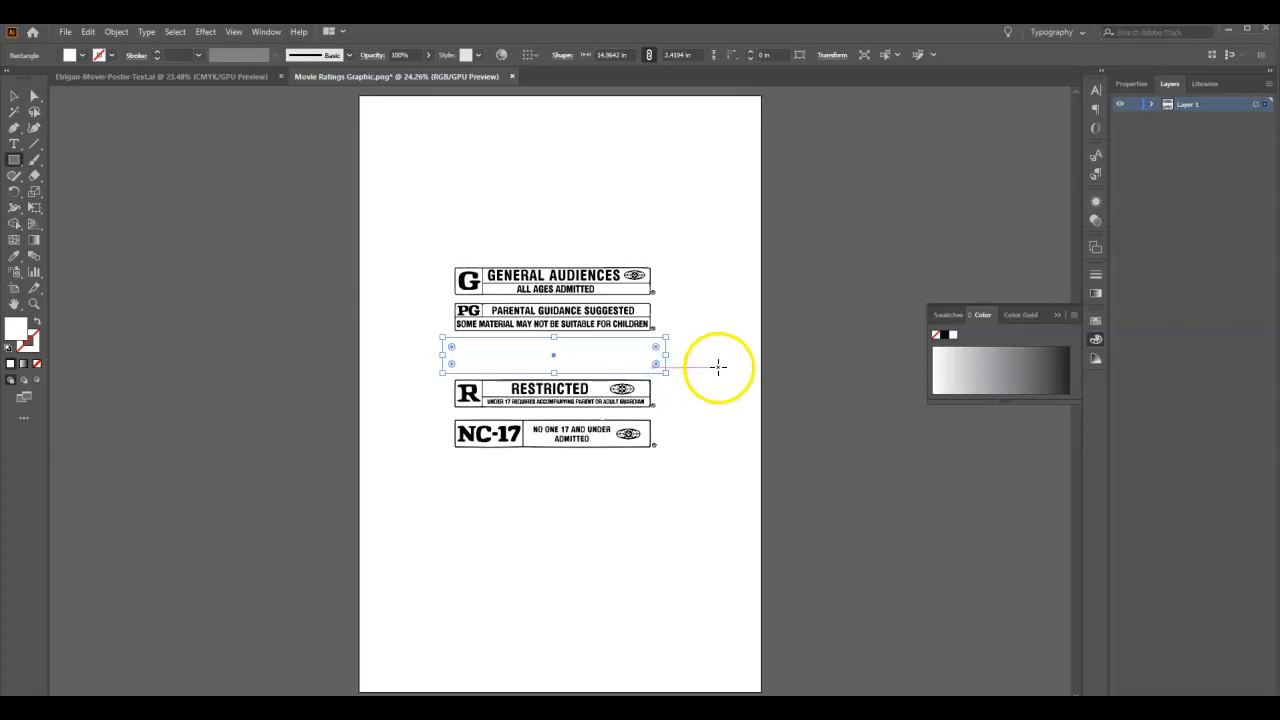
click(14, 96)
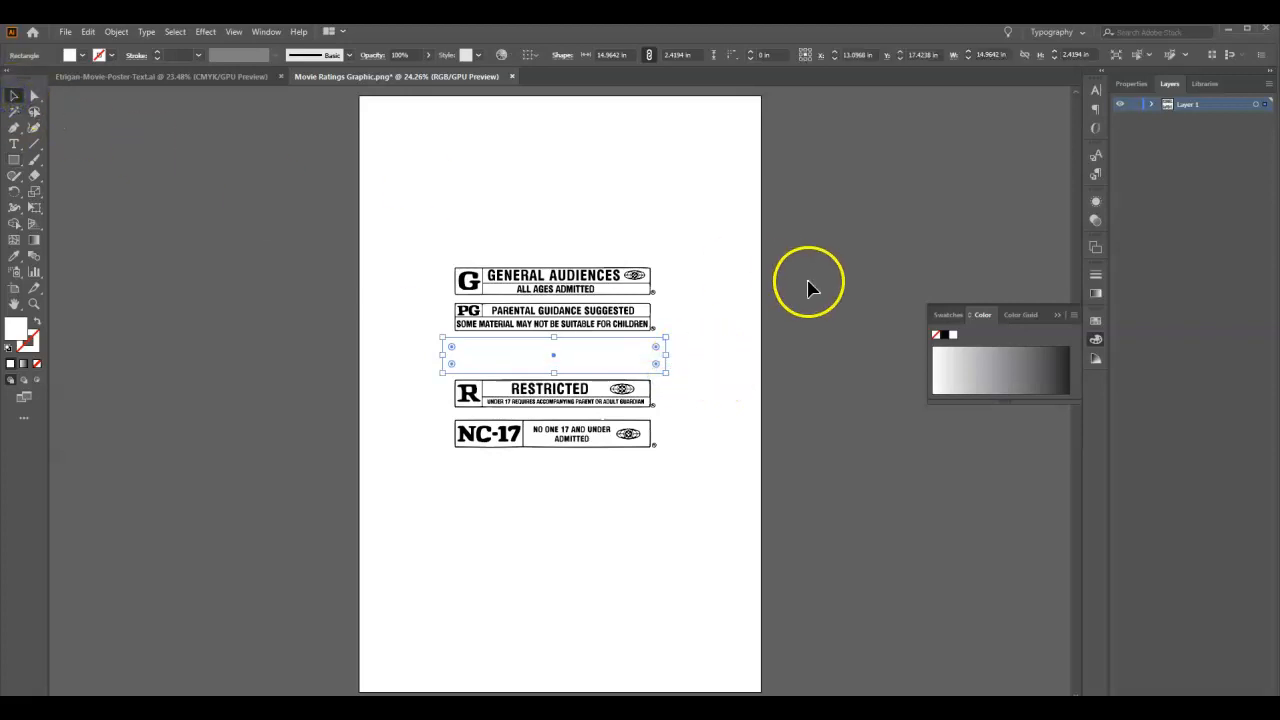
key(Delete)
click(645, 362)
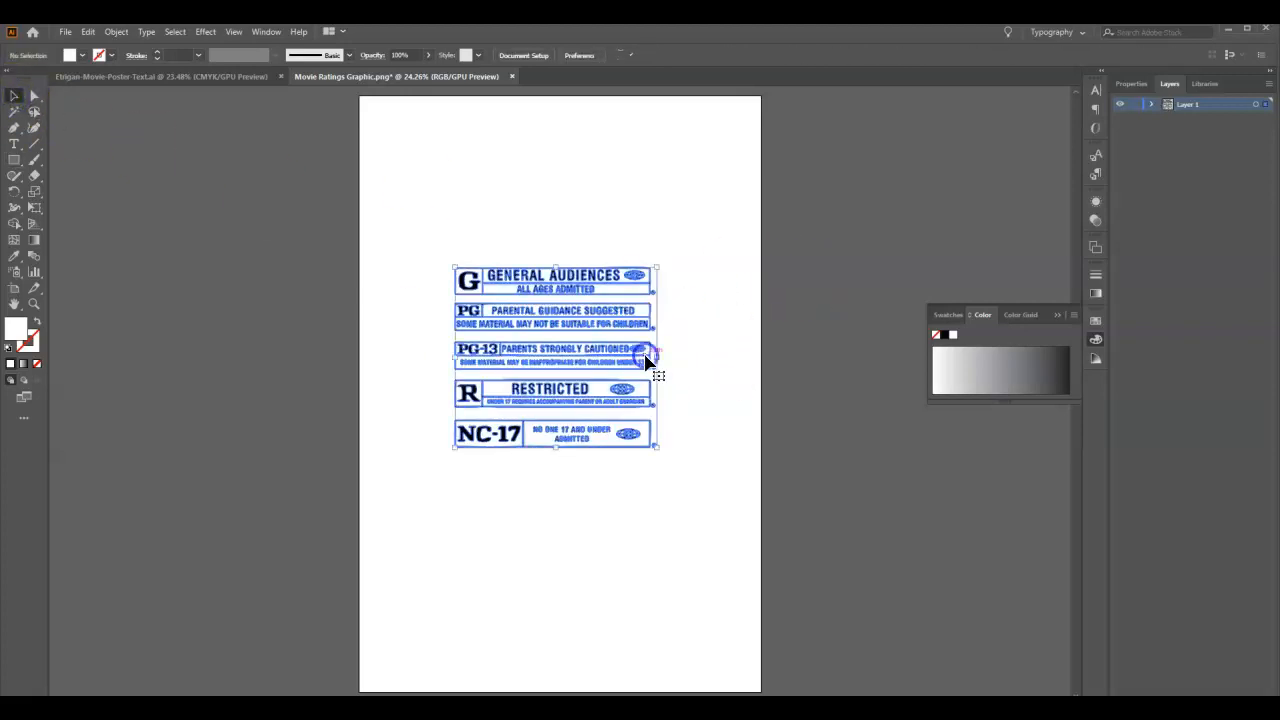
click(663, 268)
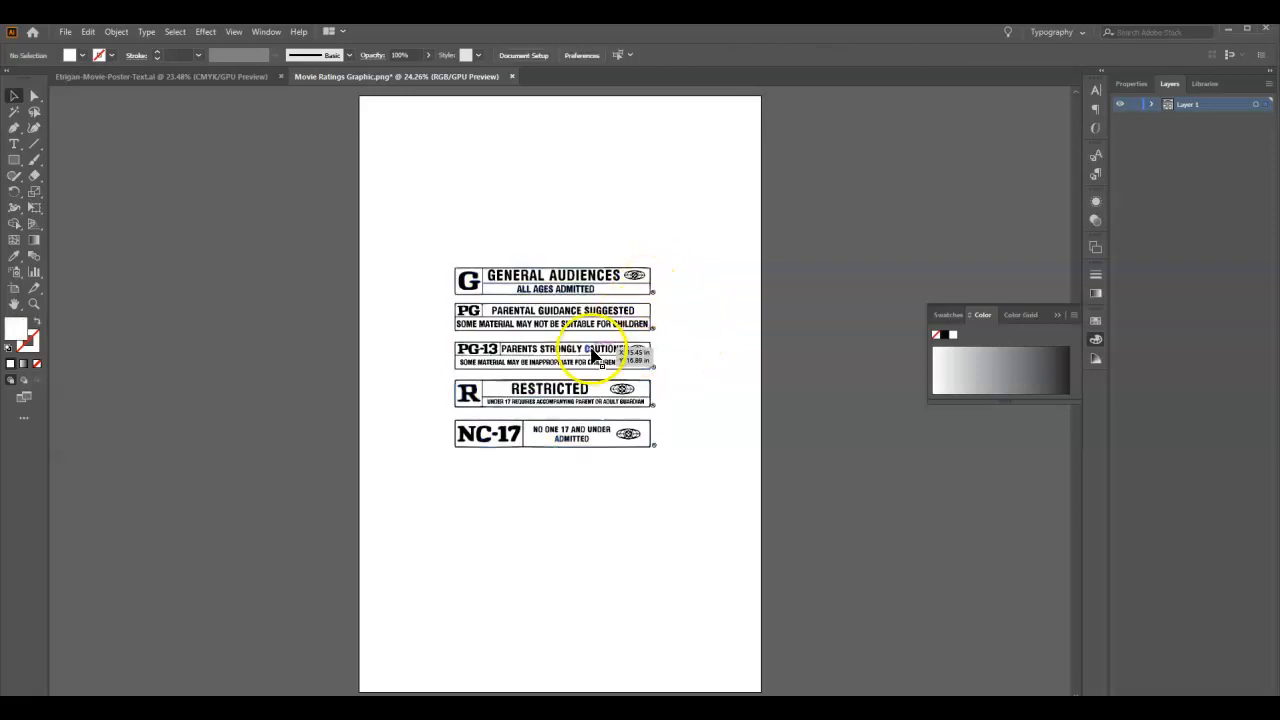
Select all the paths of the PG-13 rating block individually within the traced group and copy them.
click(36, 95)
drag(440, 339, 485, 358)
drag(577, 381, 673, 377)
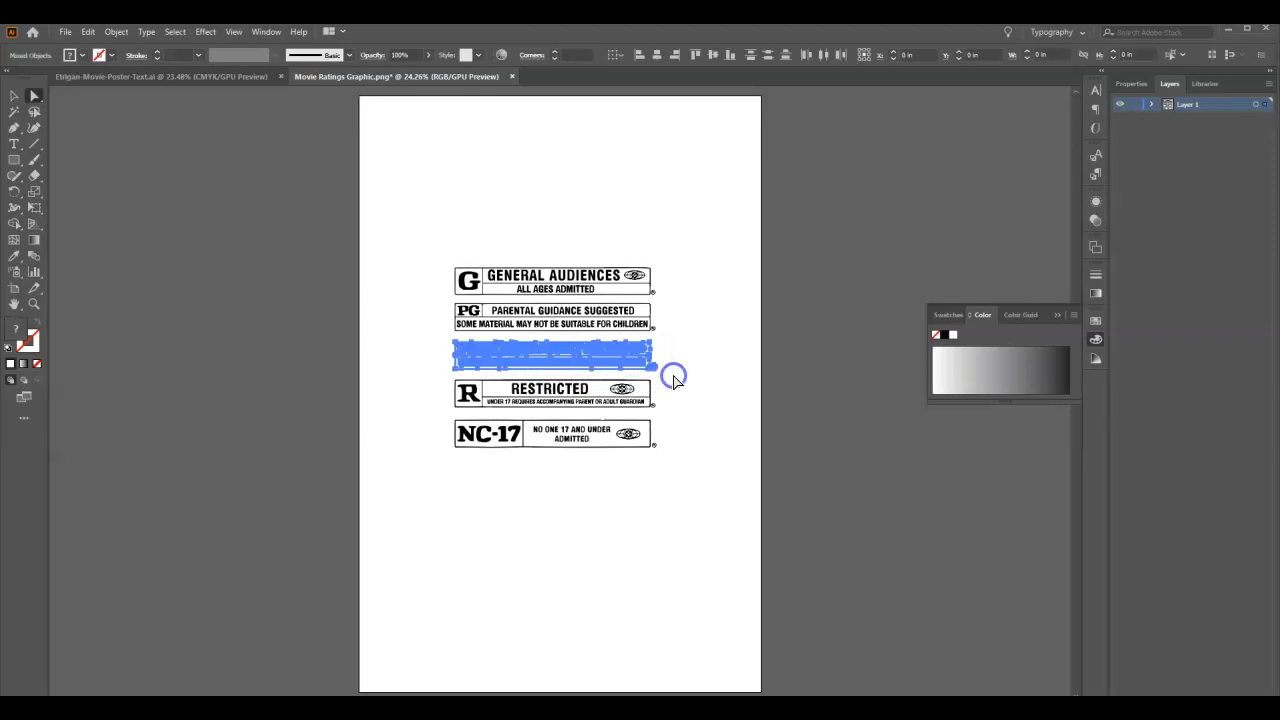
click(88, 32)
click(98, 86)
Add a new layer named Rating above the Title layer in the Etrigan-Movie-Poster-Text document.
click(221, 75)
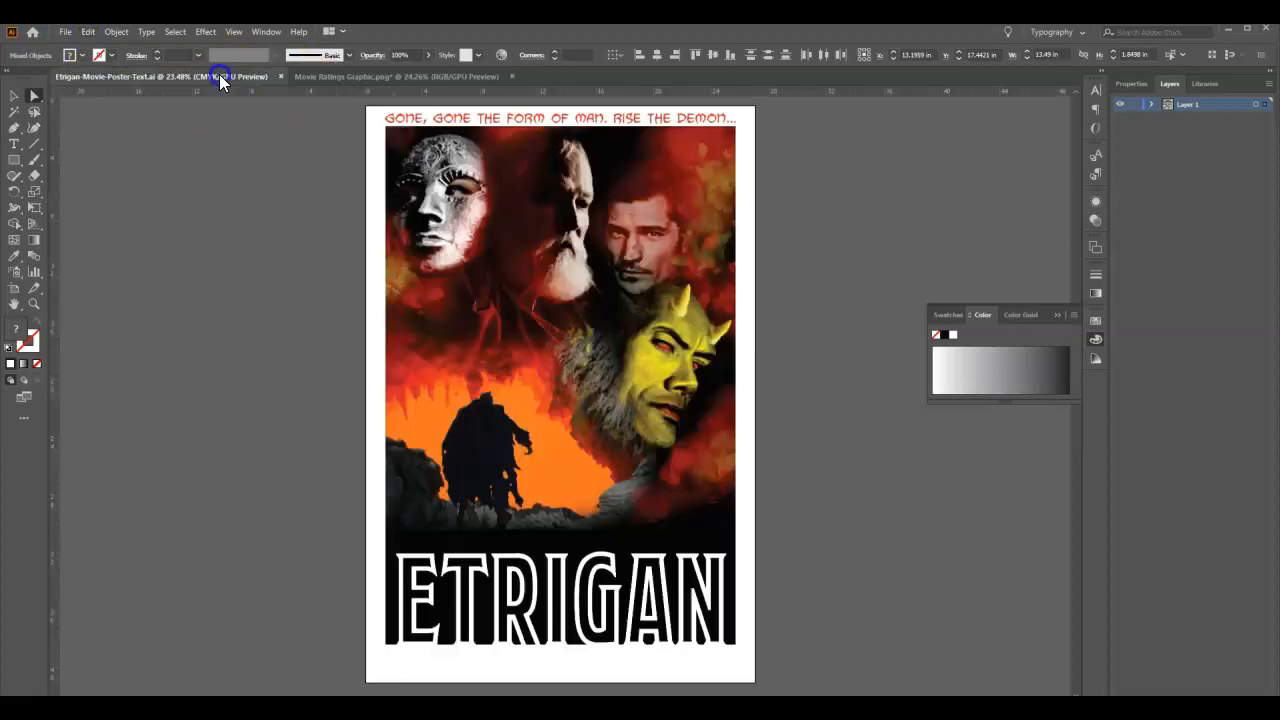
click(1192, 106)
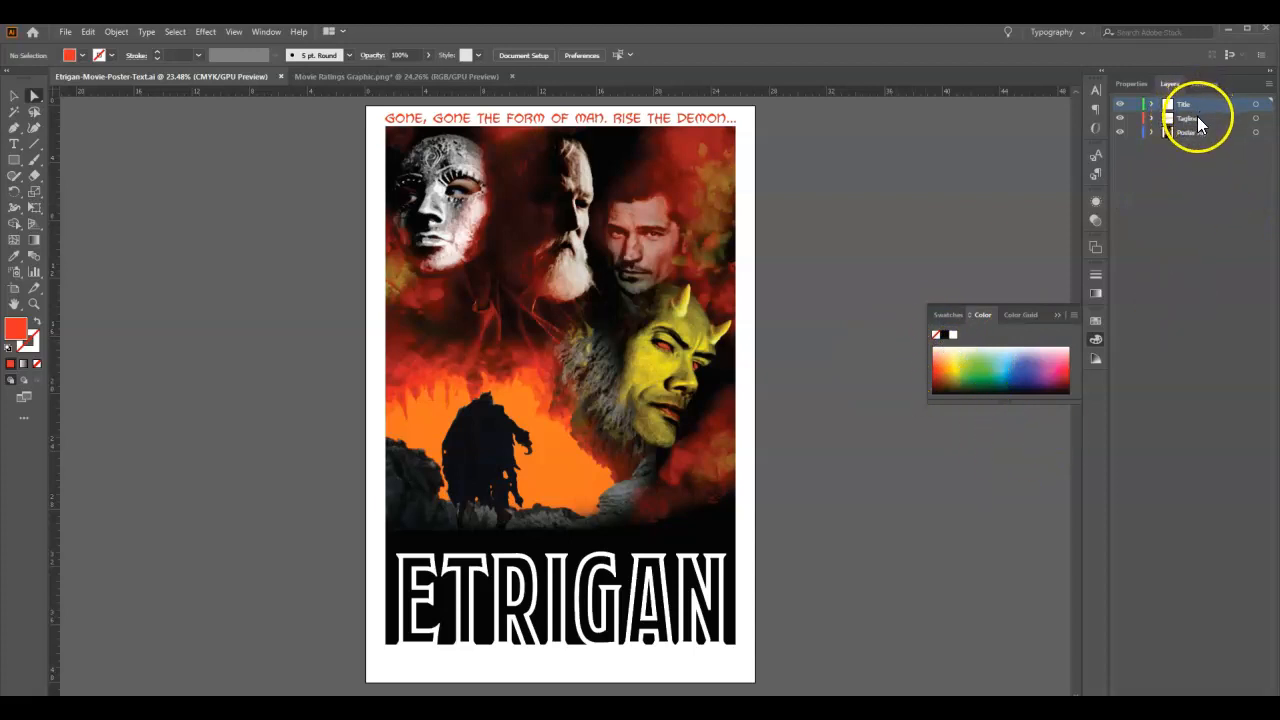
click(1245, 714)
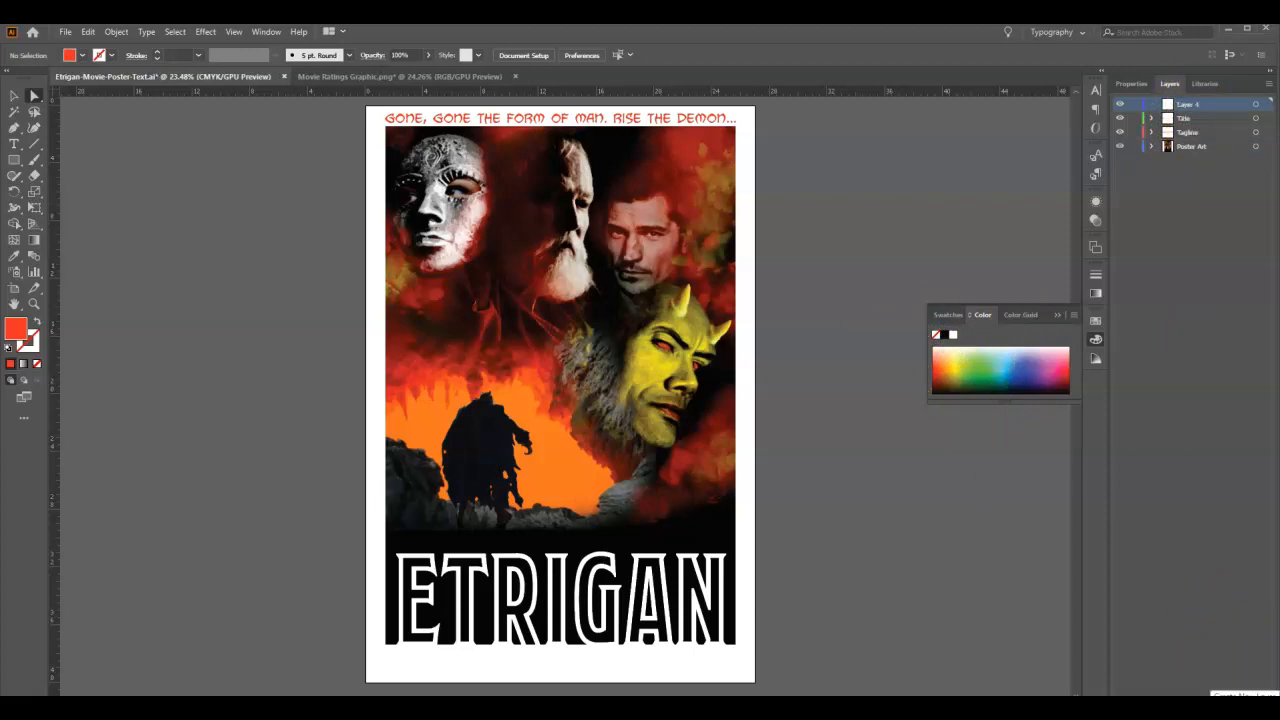
double_click(1190, 104)
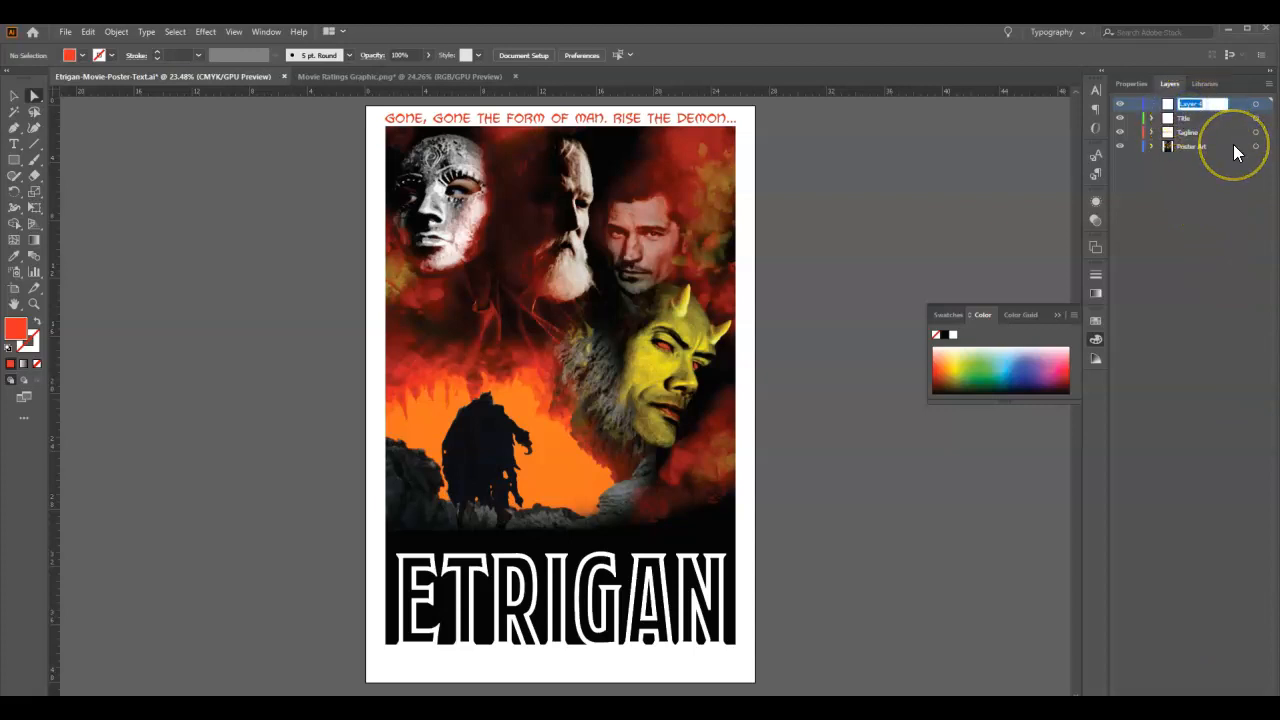
text(Rating)
key(Return)
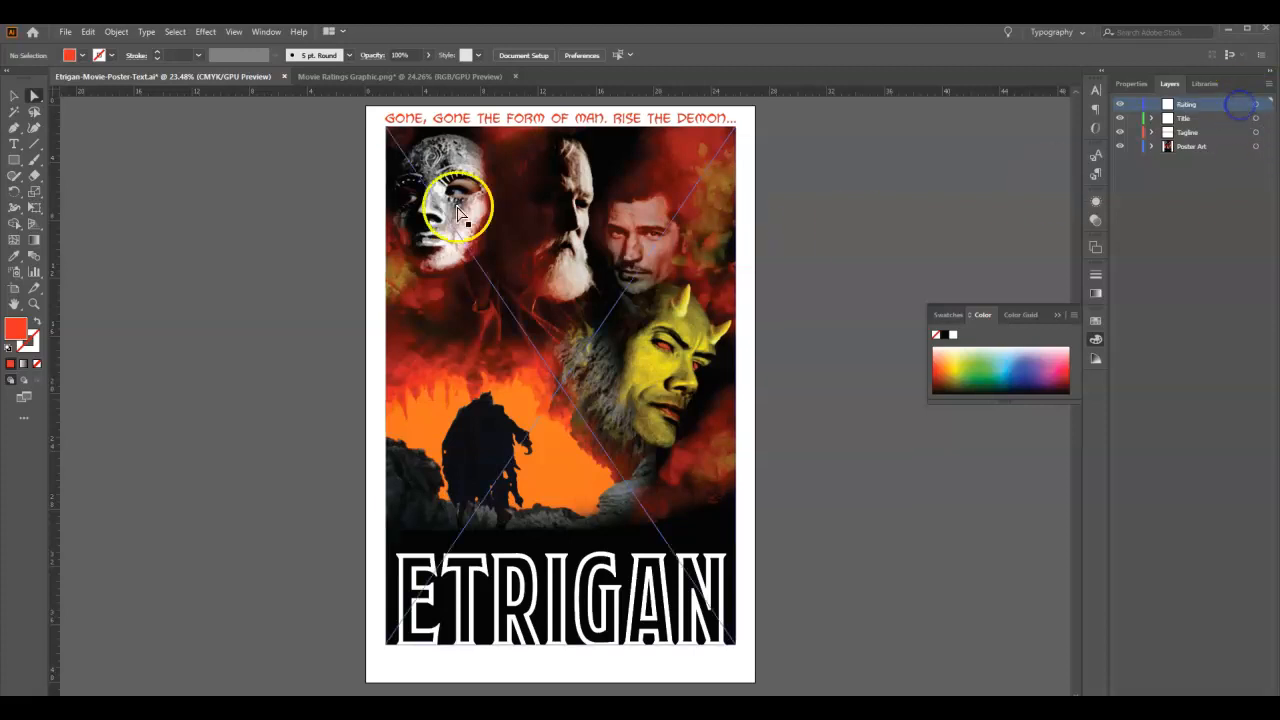
Paste the PG-13 rating block and move it into the white border beneath the title, aligned with the artwork's right edge.
click(88, 31)
click(108, 127)
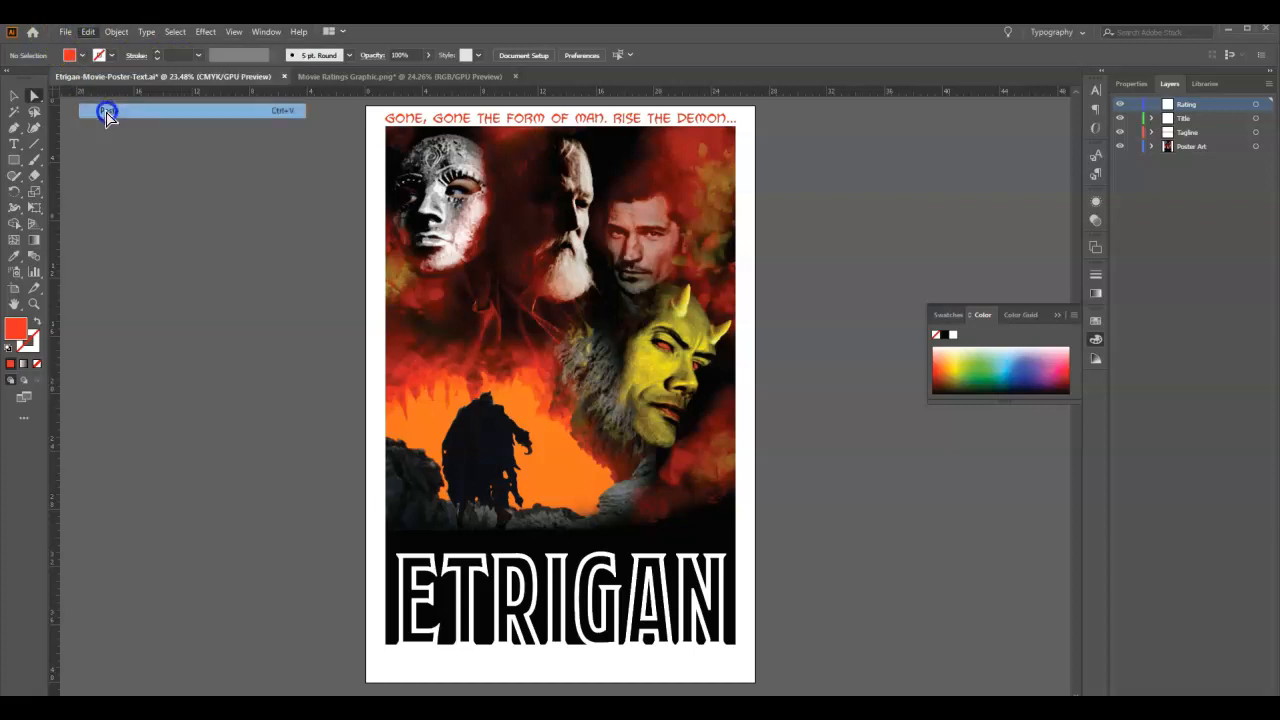
drag(612, 405, 690, 668)
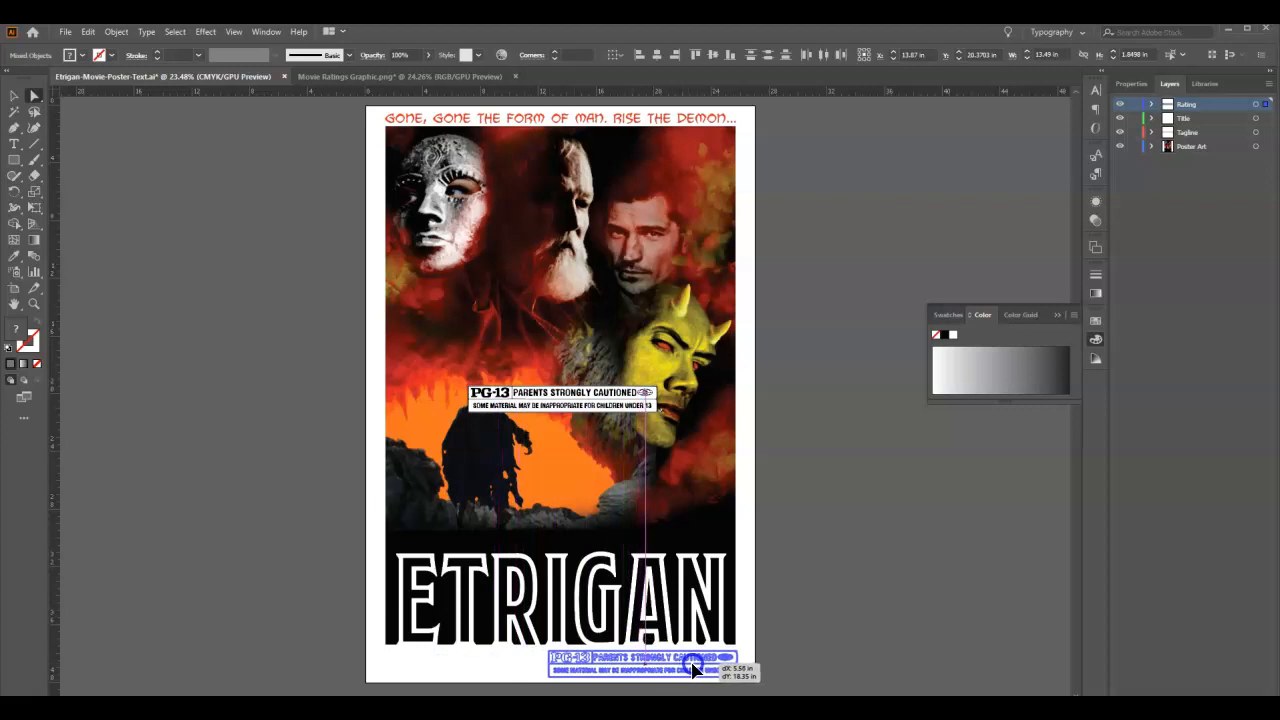
click(822, 650)
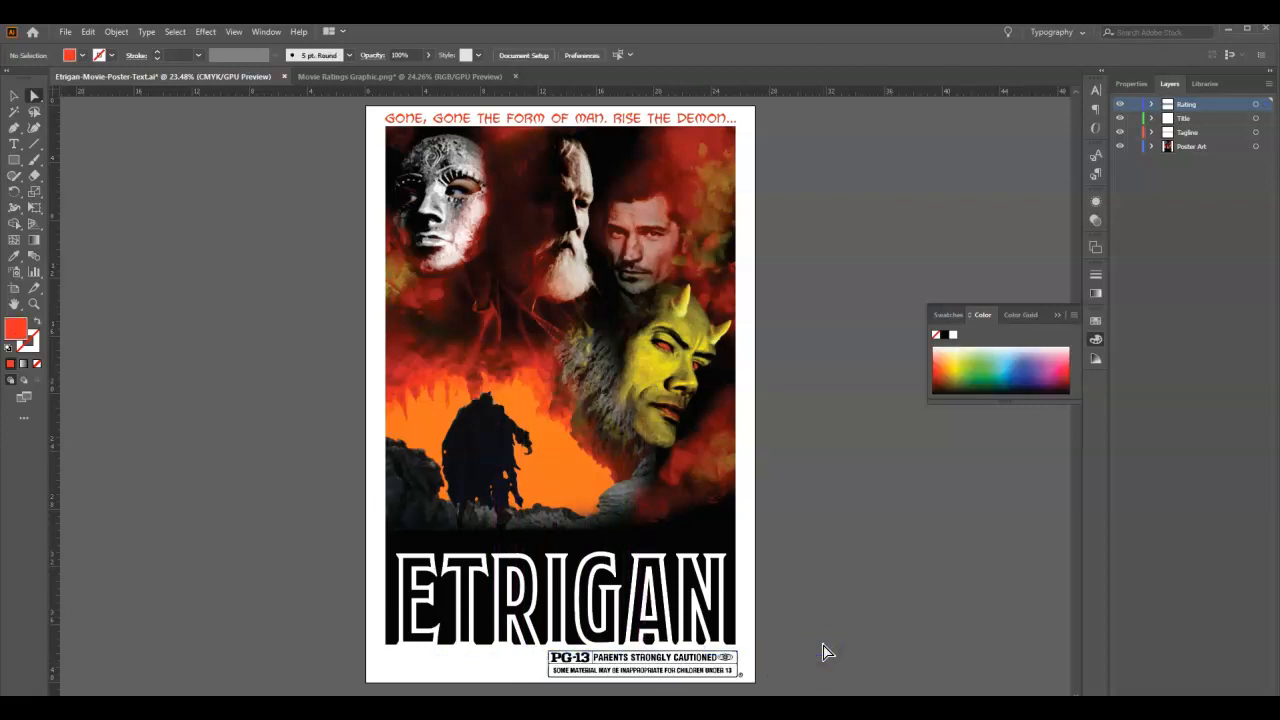
click(688, 672)
click(783, 657)
click(14, 96)
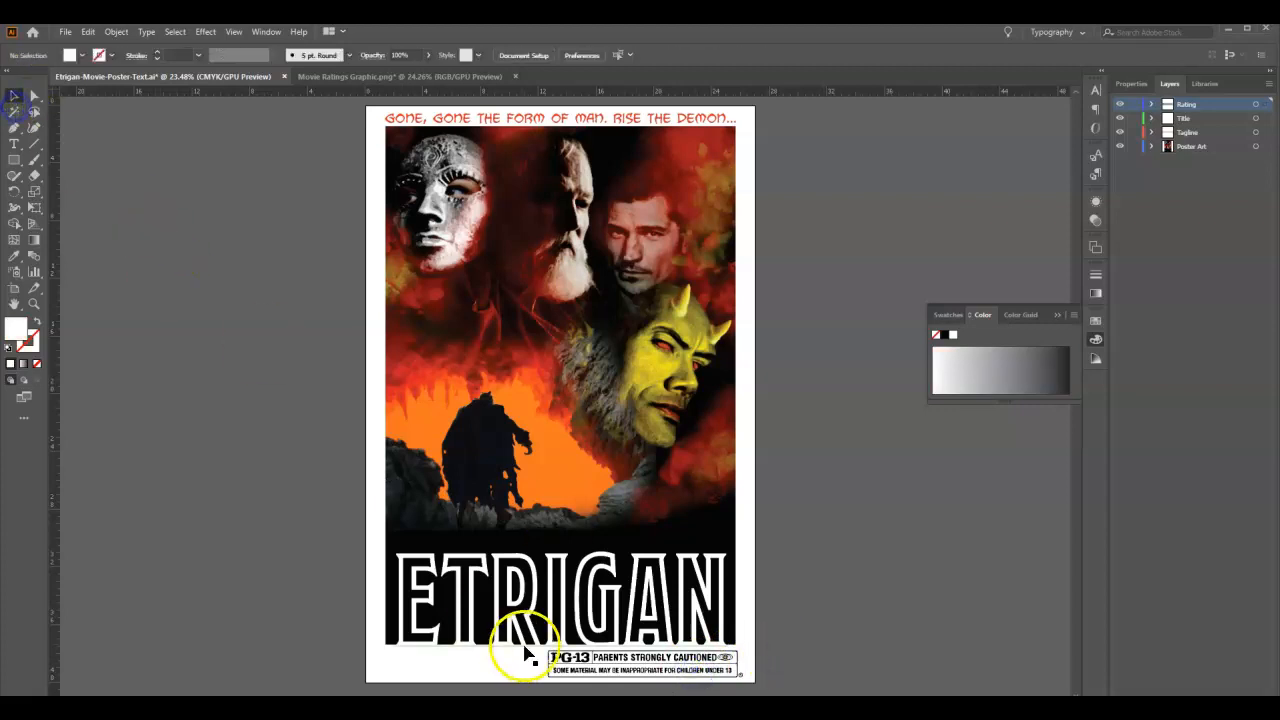
click(600, 660)
click(846, 661)
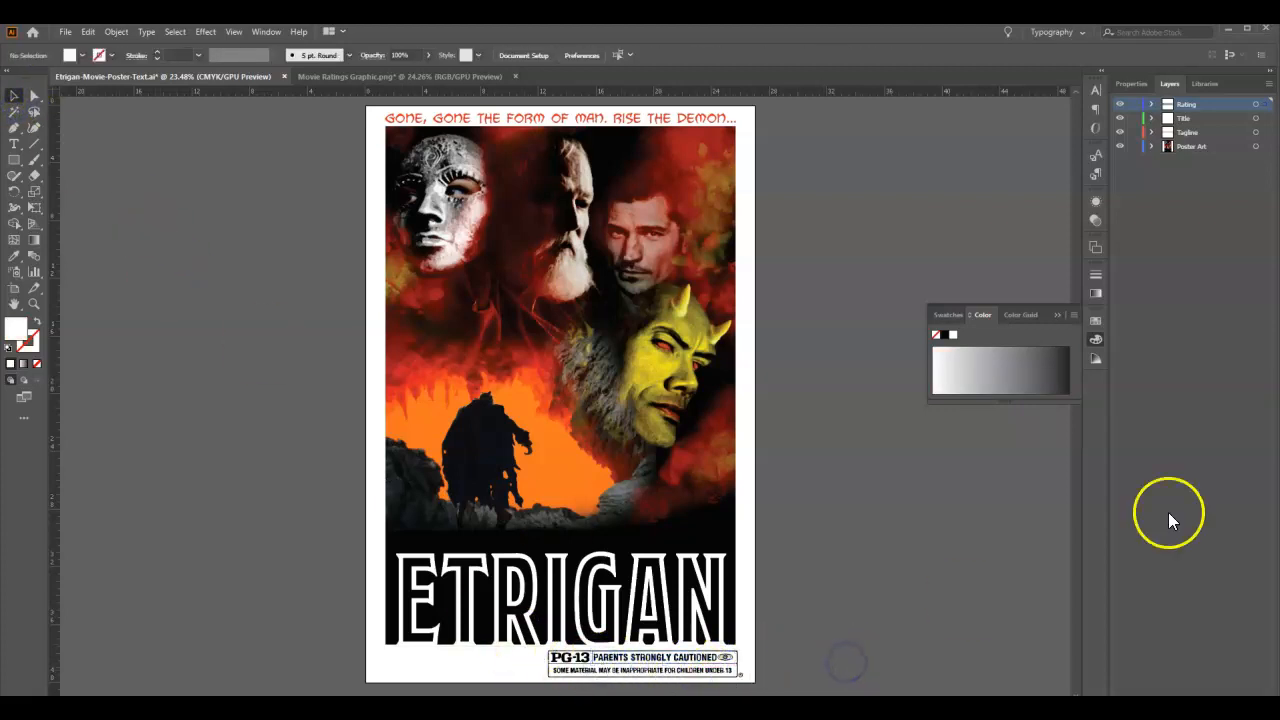
click(806, 669)
click(552, 656)
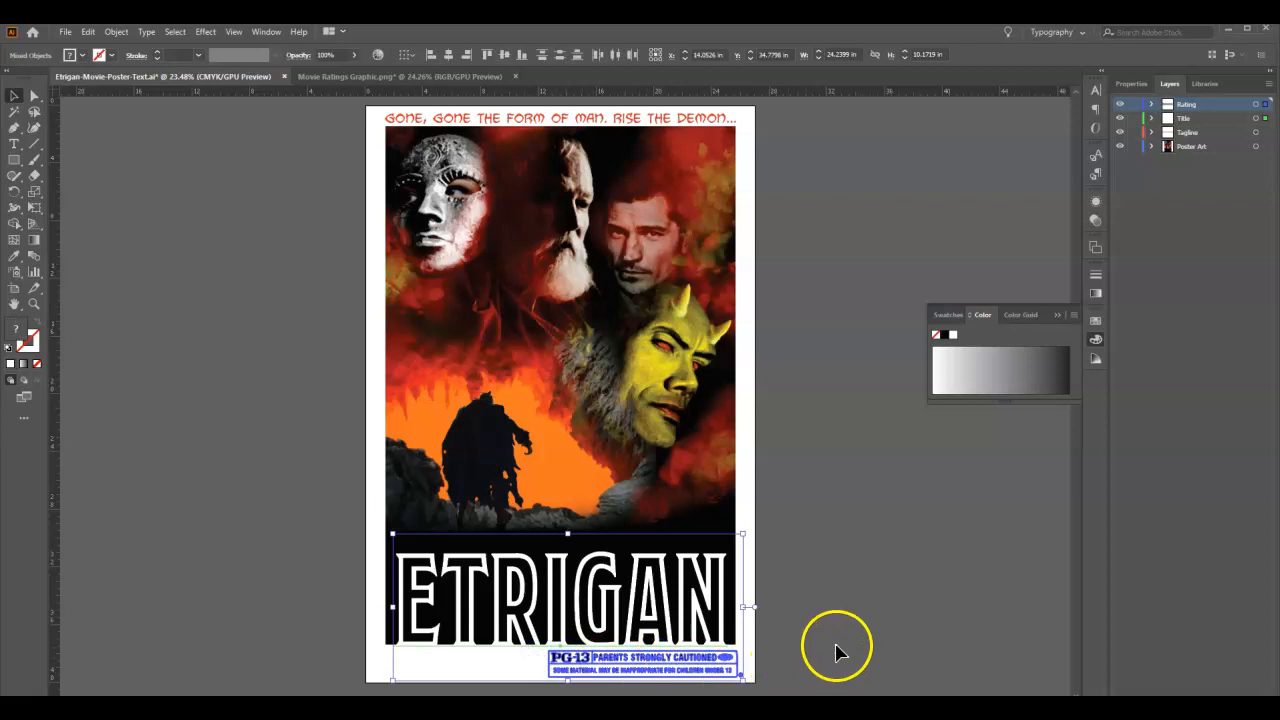
click(829, 651)
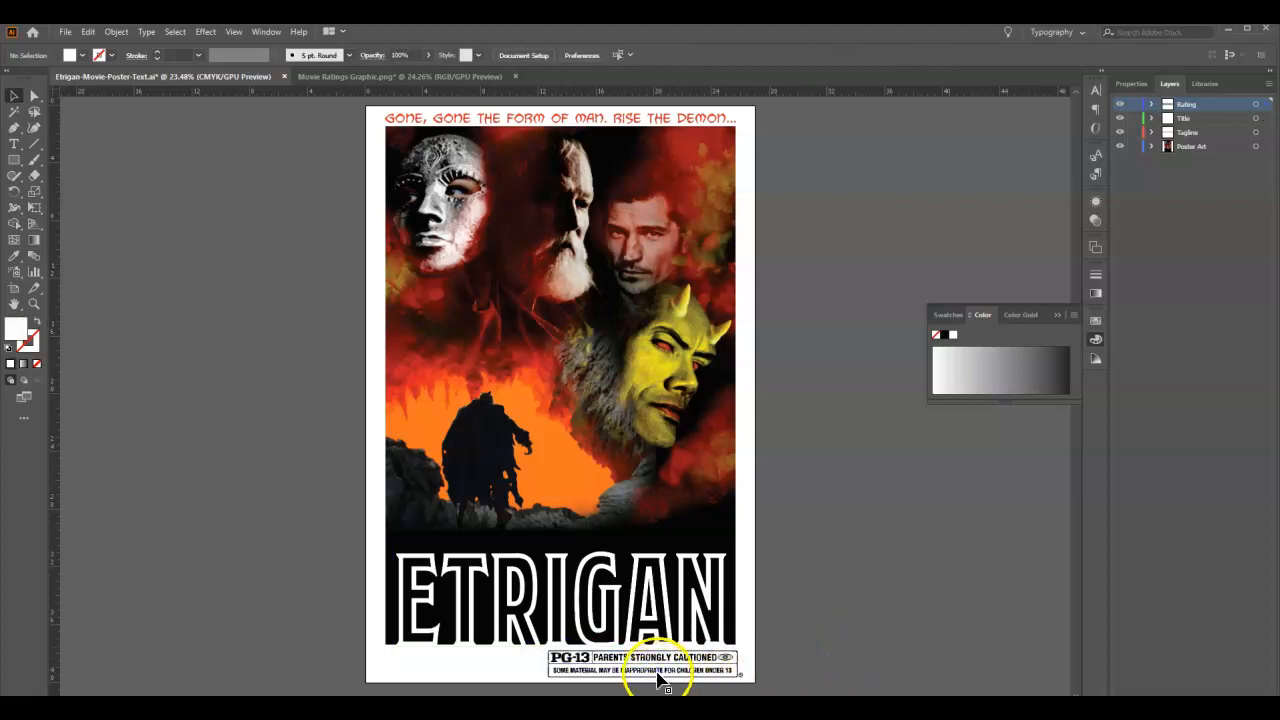
click(692, 668)
click(846, 651)
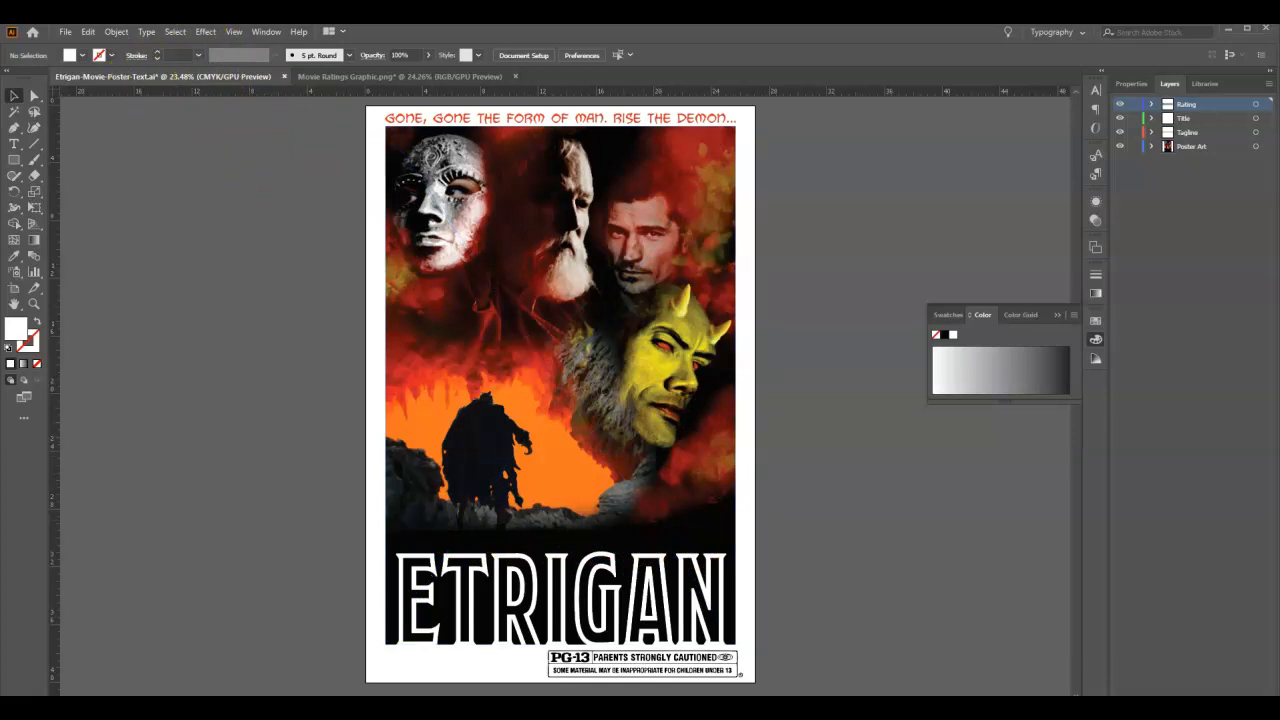
Switch to the Moodle movie info page in the browser and copy the Action/Horror film's full review quote.
key(alt+Tab)
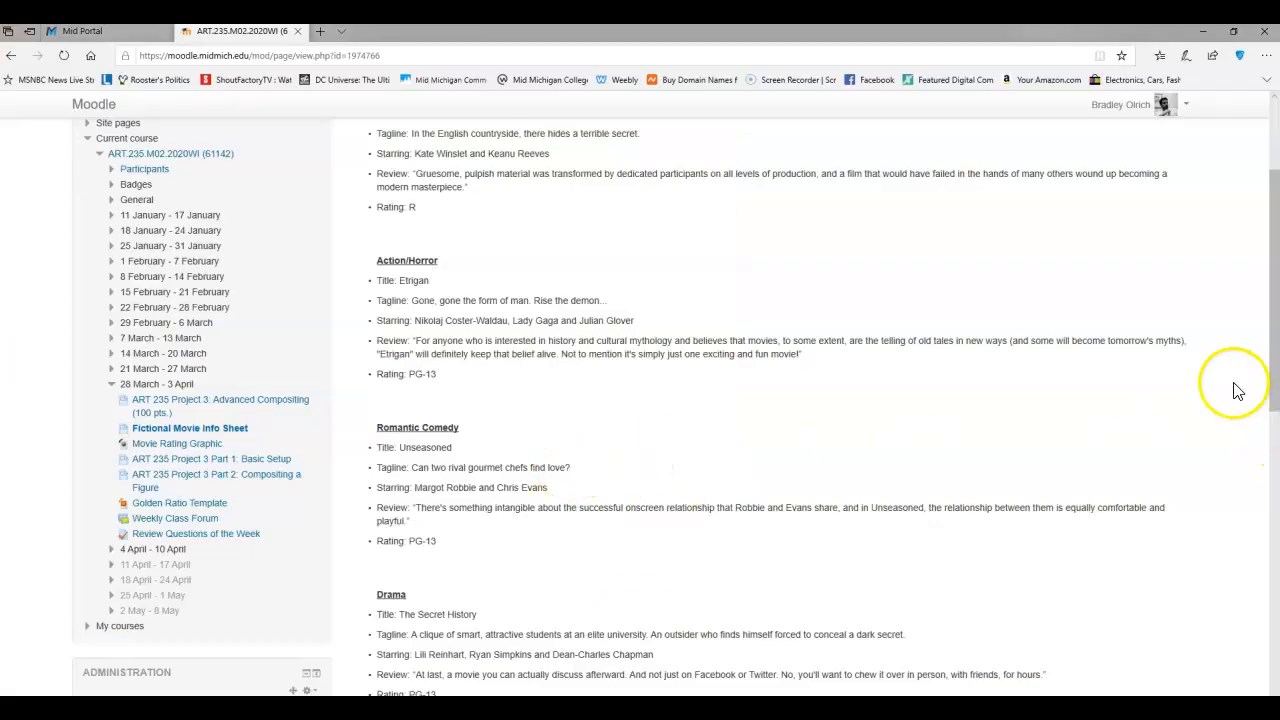
drag(414, 340, 803, 362)
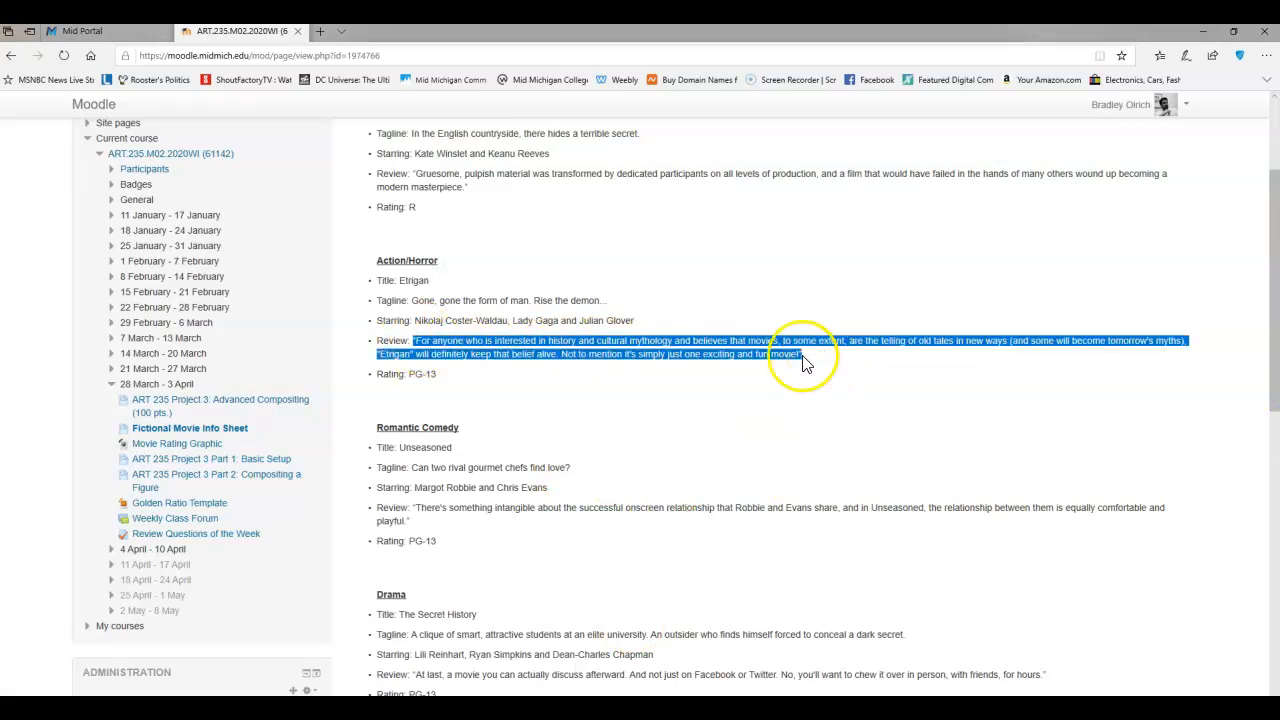
right_click(745, 343)
click(770, 352)
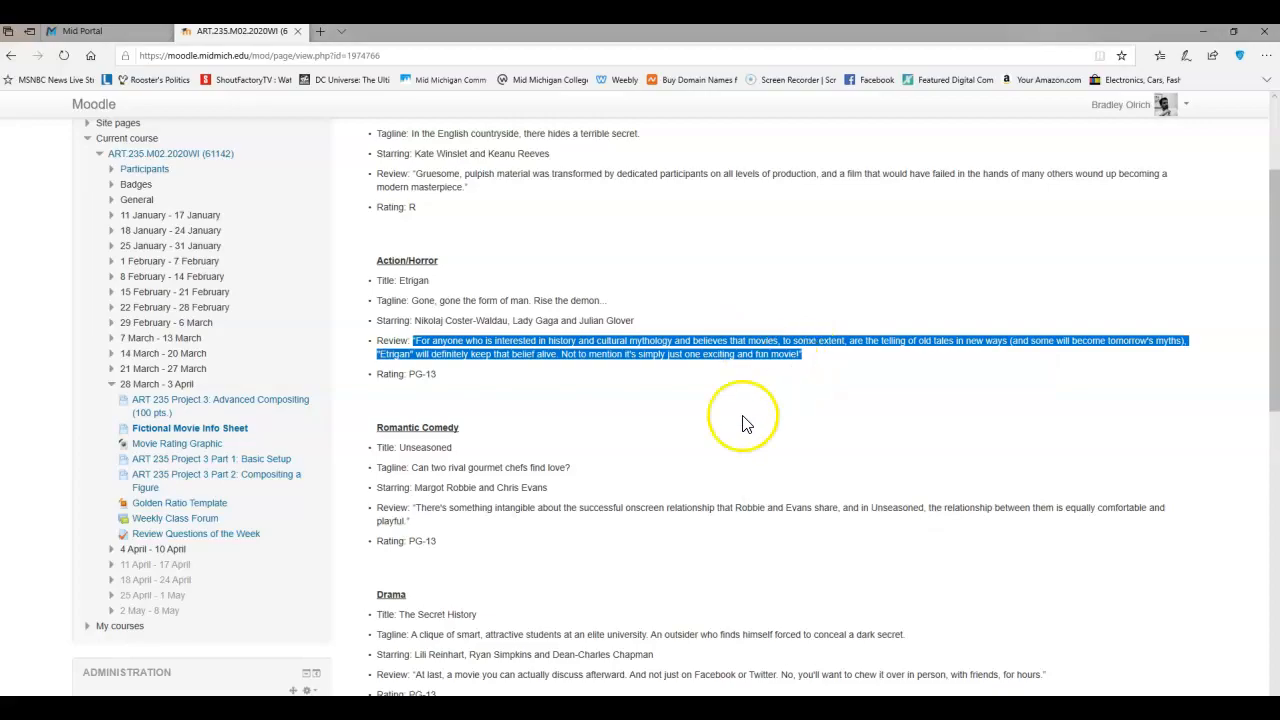
Return to Illustrator and add a new layer named Review above the Rating layer.
click(604, 708)
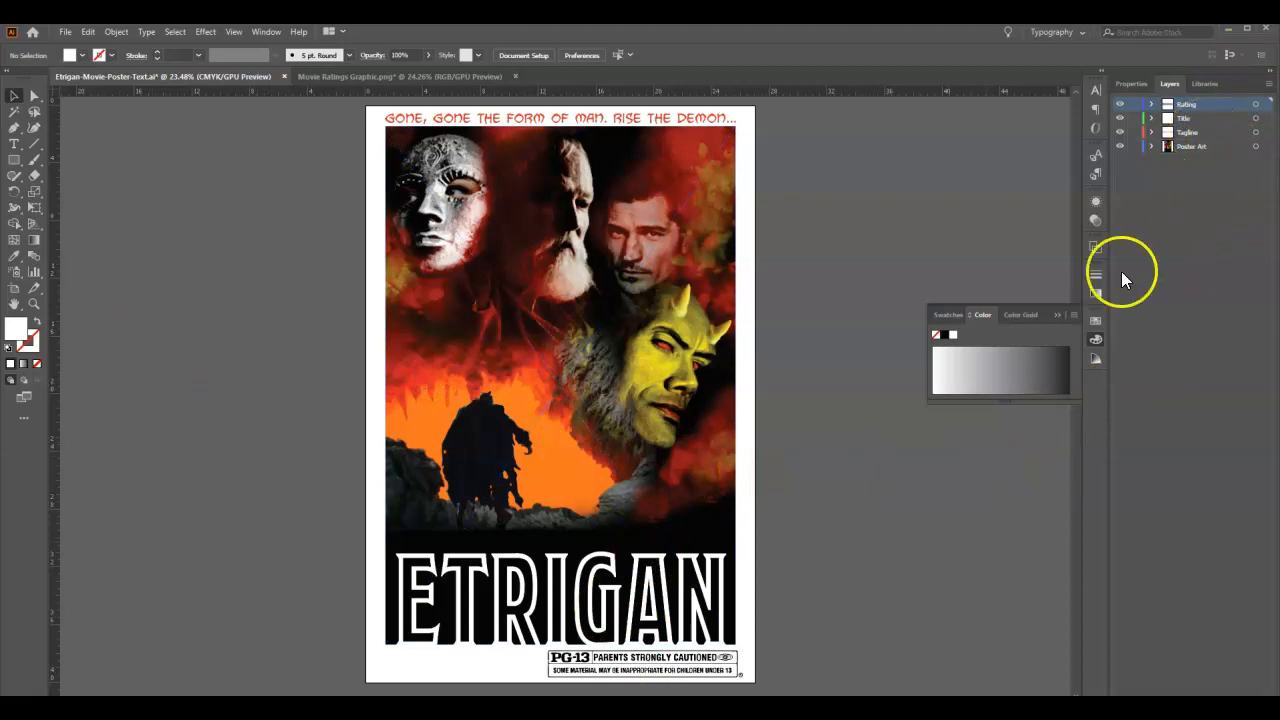
key(ctrl+l)
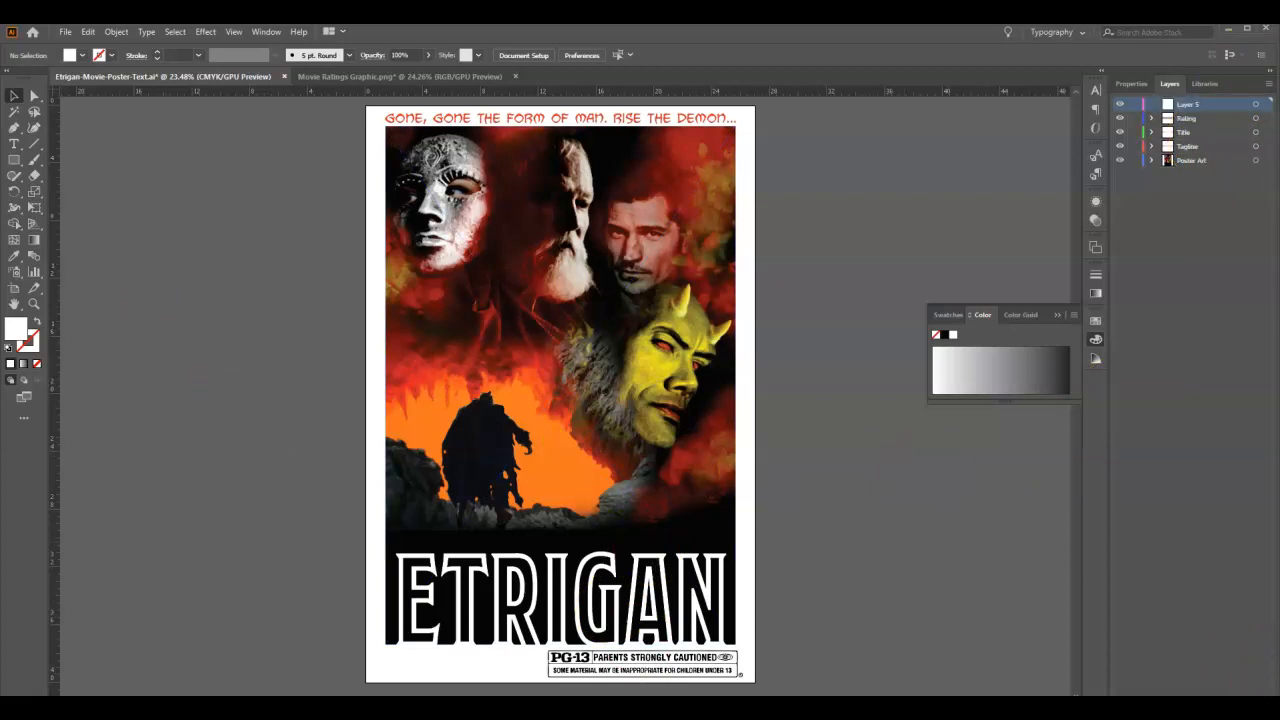
double_click(1187, 104)
click(1222, 106)
Draw an area text frame about 9.1 by 5.6 in below the yellow demon face, just above the title.
click(17, 152)
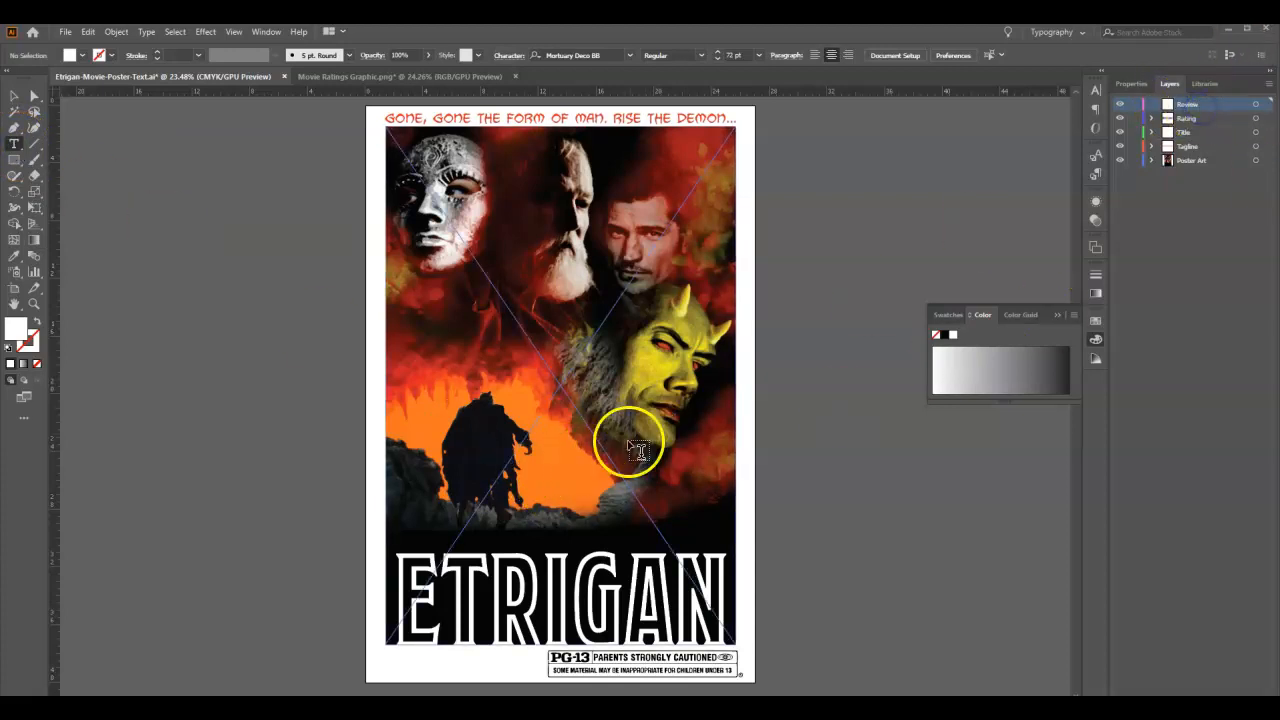
drag(592, 460, 719, 535)
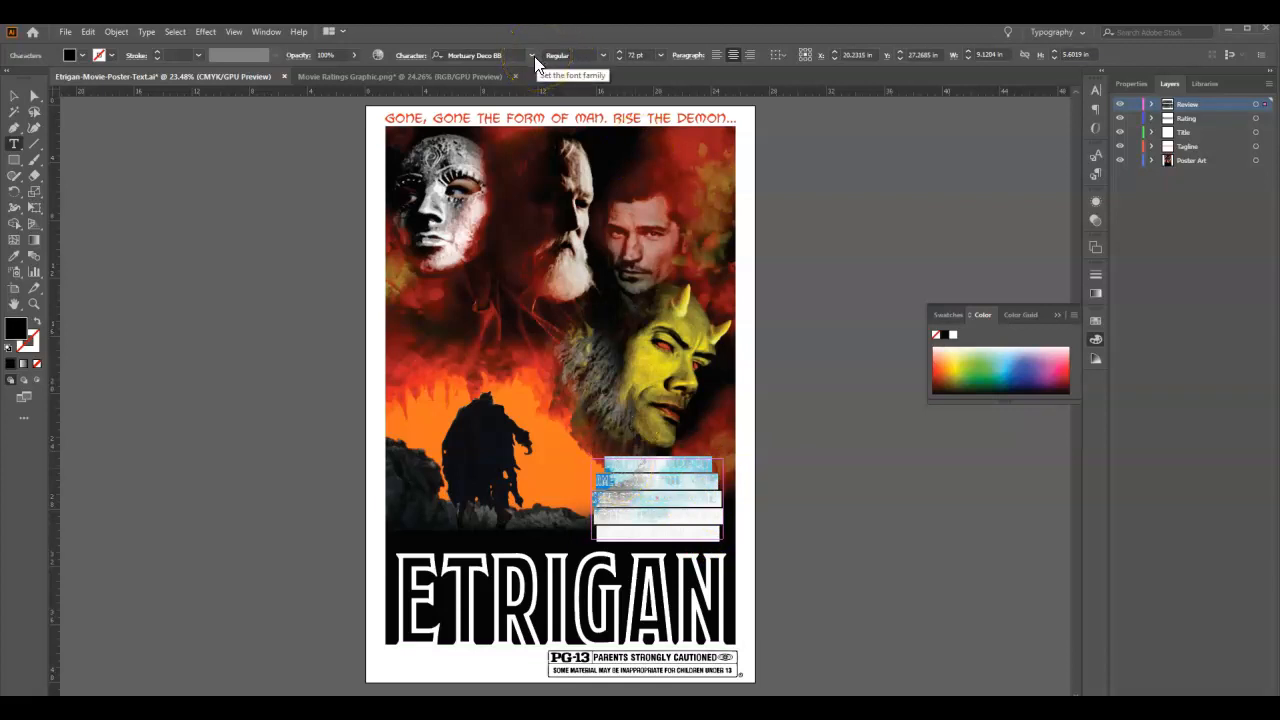
click(507, 118)
Set the placeholder text's font to Times New Roman.
click(530, 55)
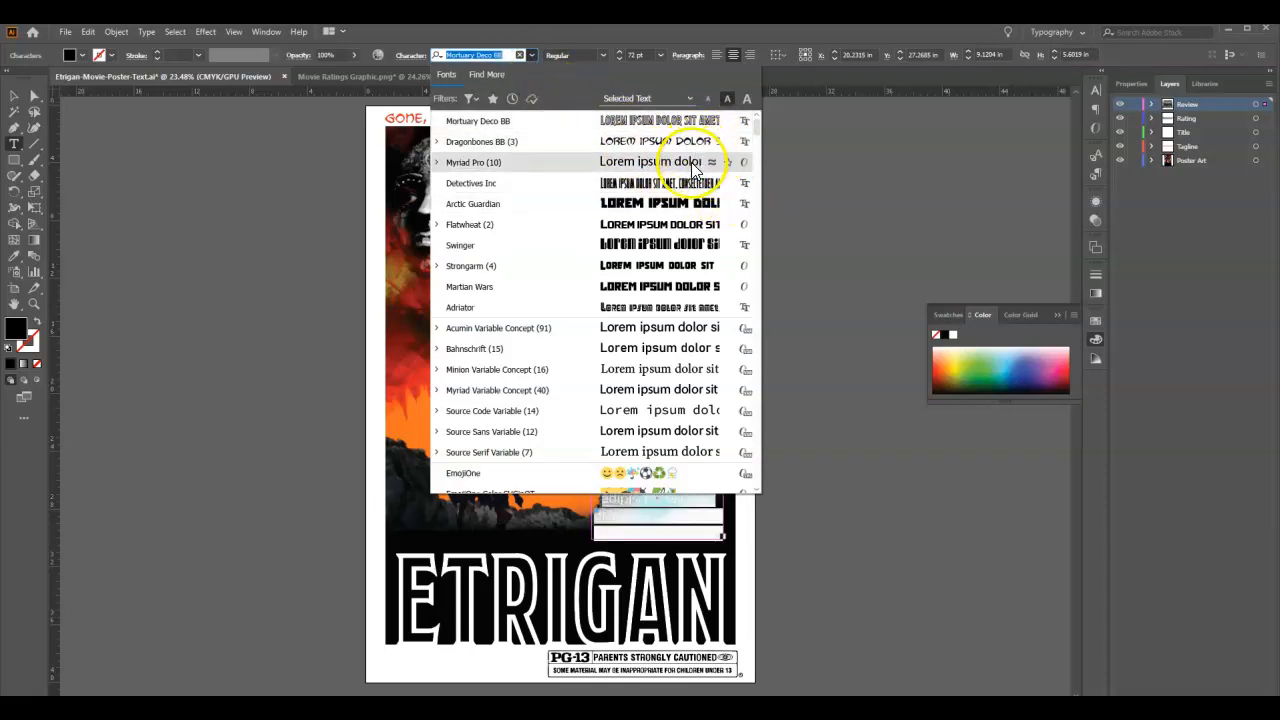
drag(759, 129, 766, 199)
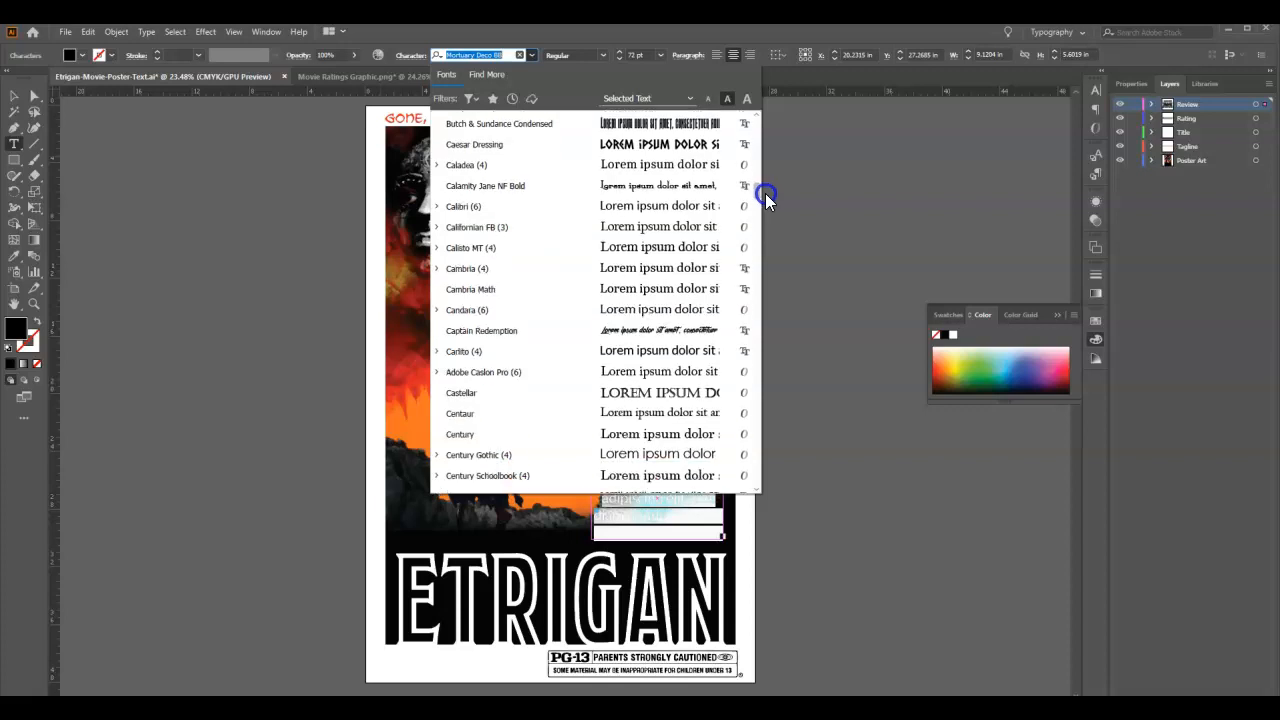
drag(765, 197, 777, 260)
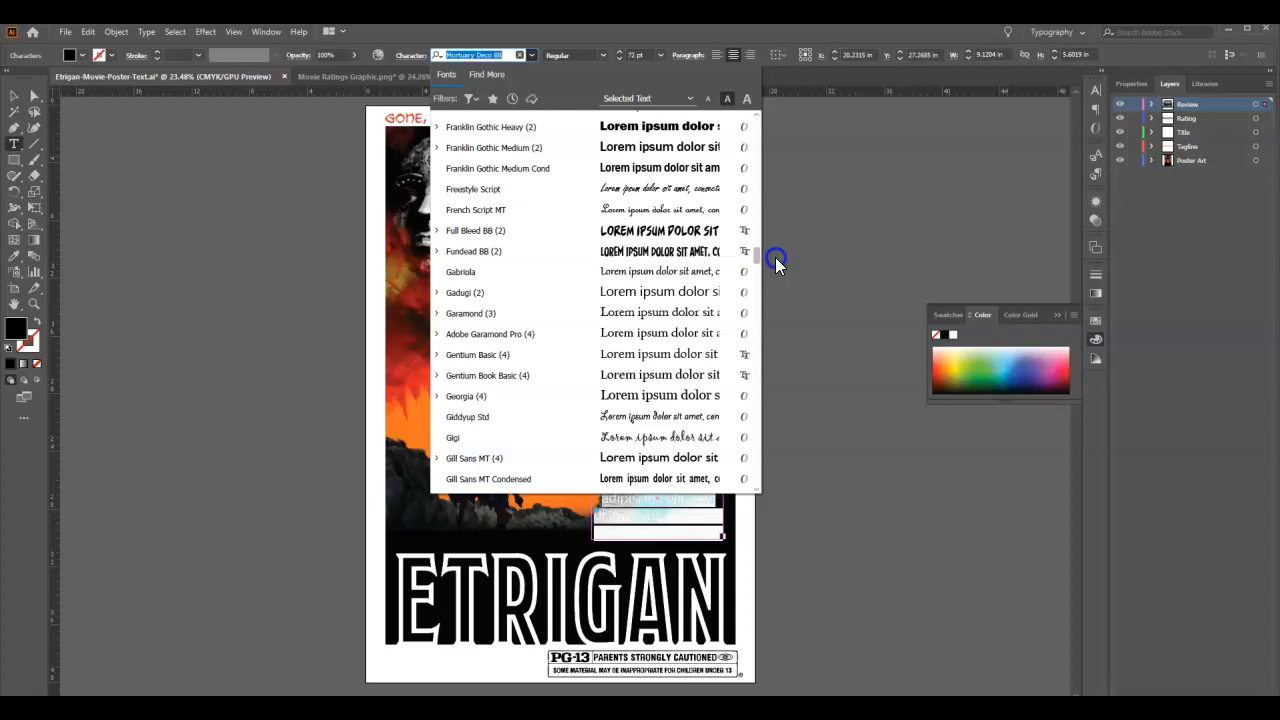
drag(777, 262, 778, 269)
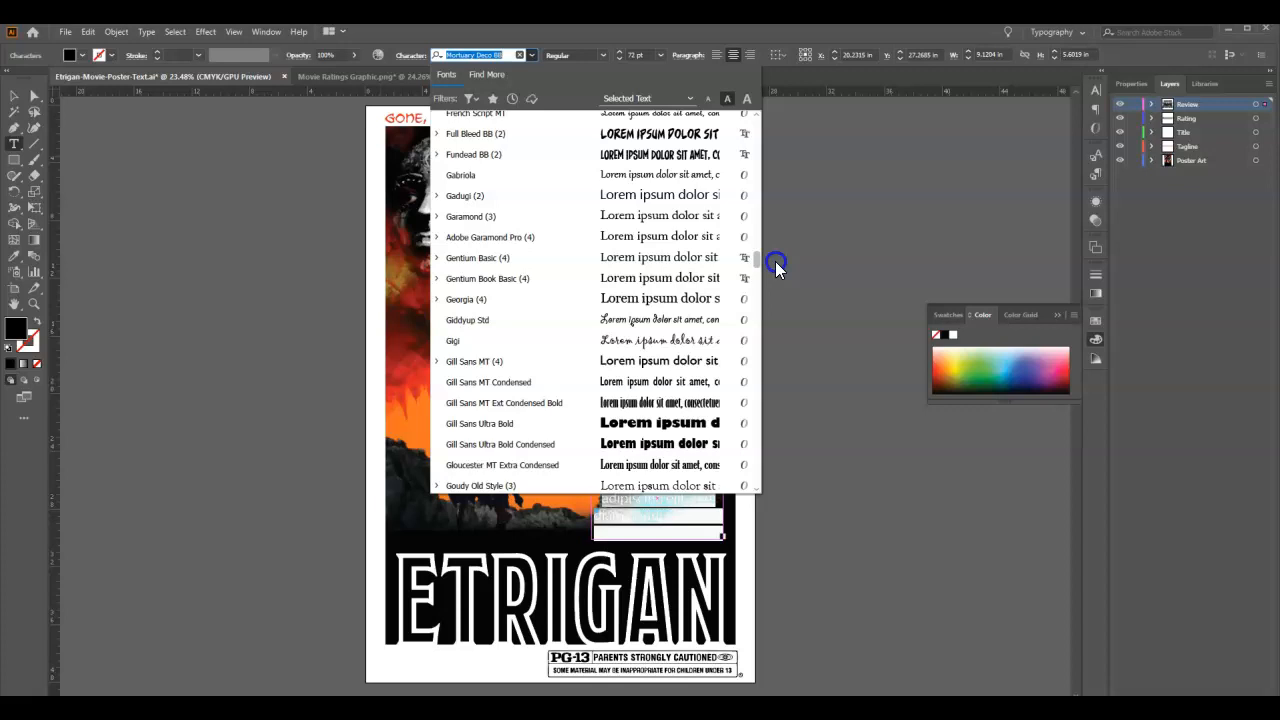
drag(777, 268, 779, 298)
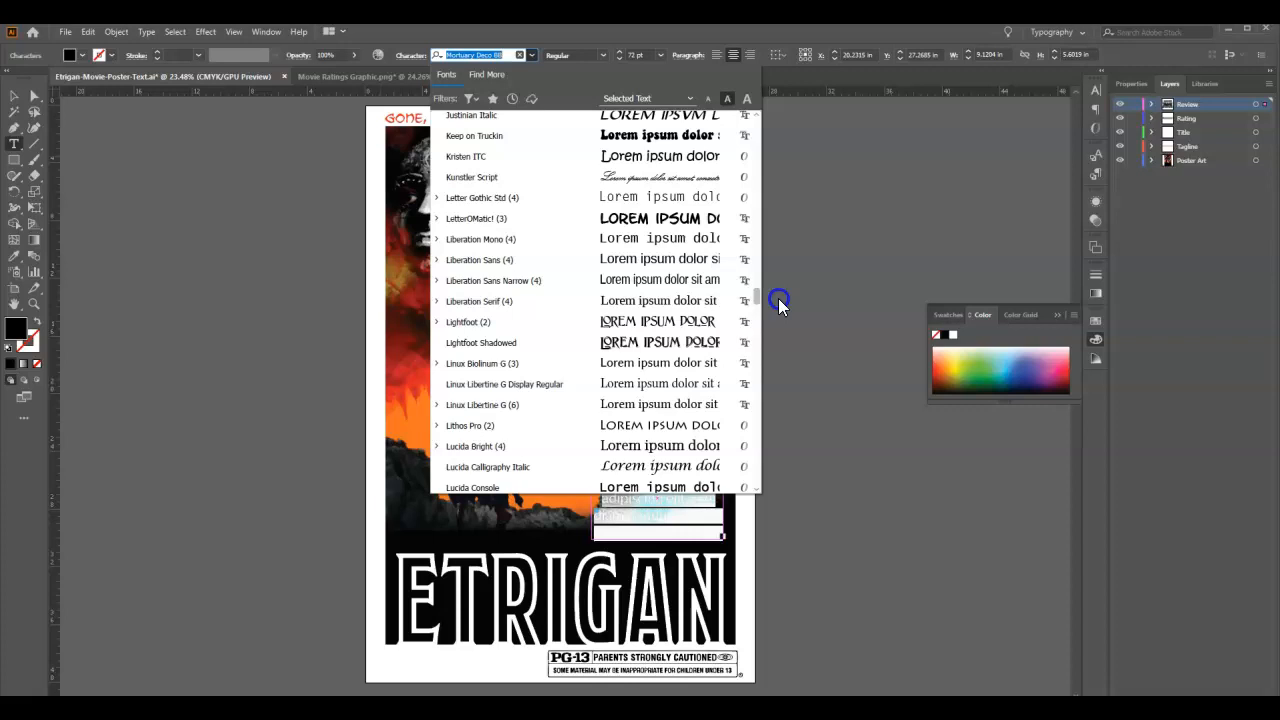
drag(778, 298, 781, 421)
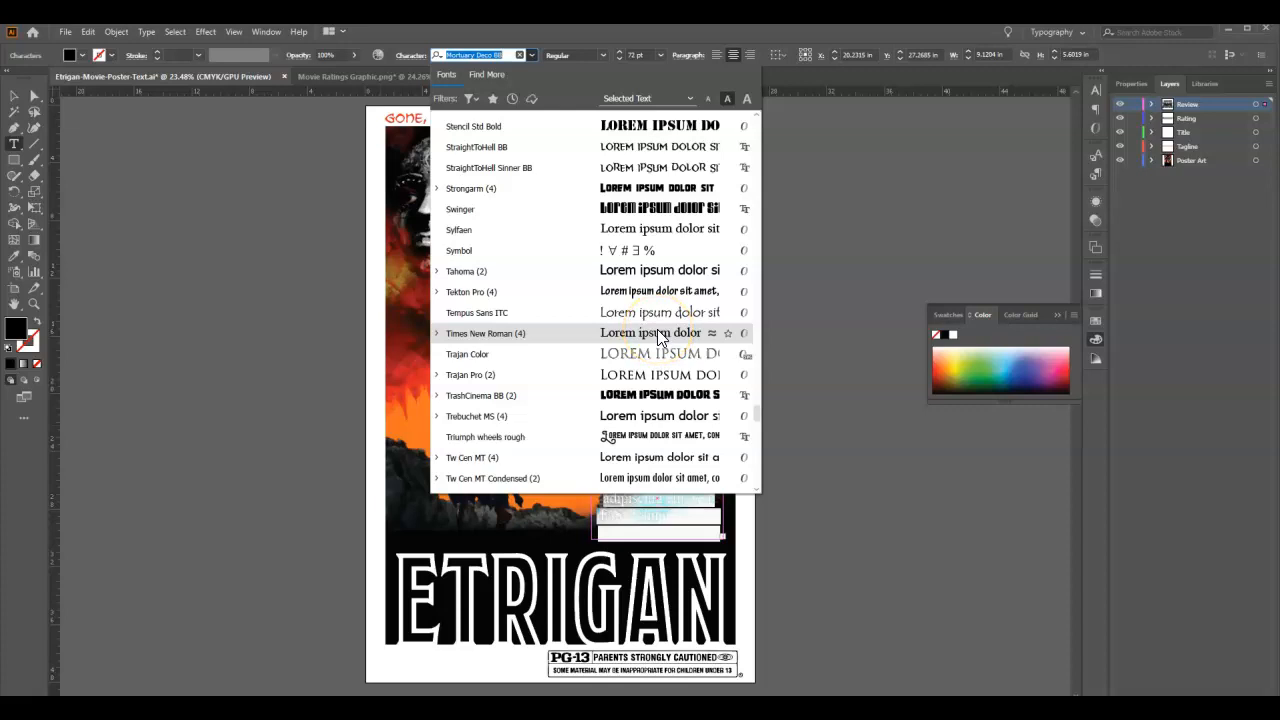
click(658, 338)
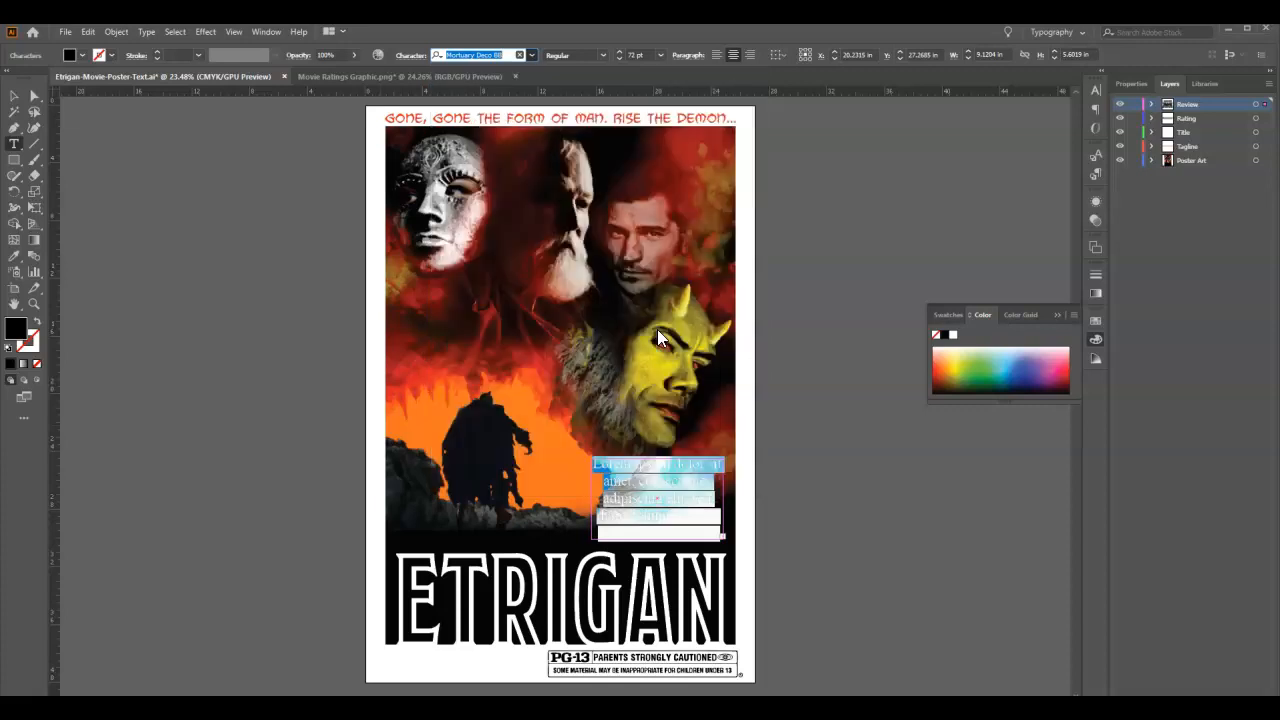
Set the placeholder text size to 48 pt and replace it with the copied review quote.
click(661, 55)
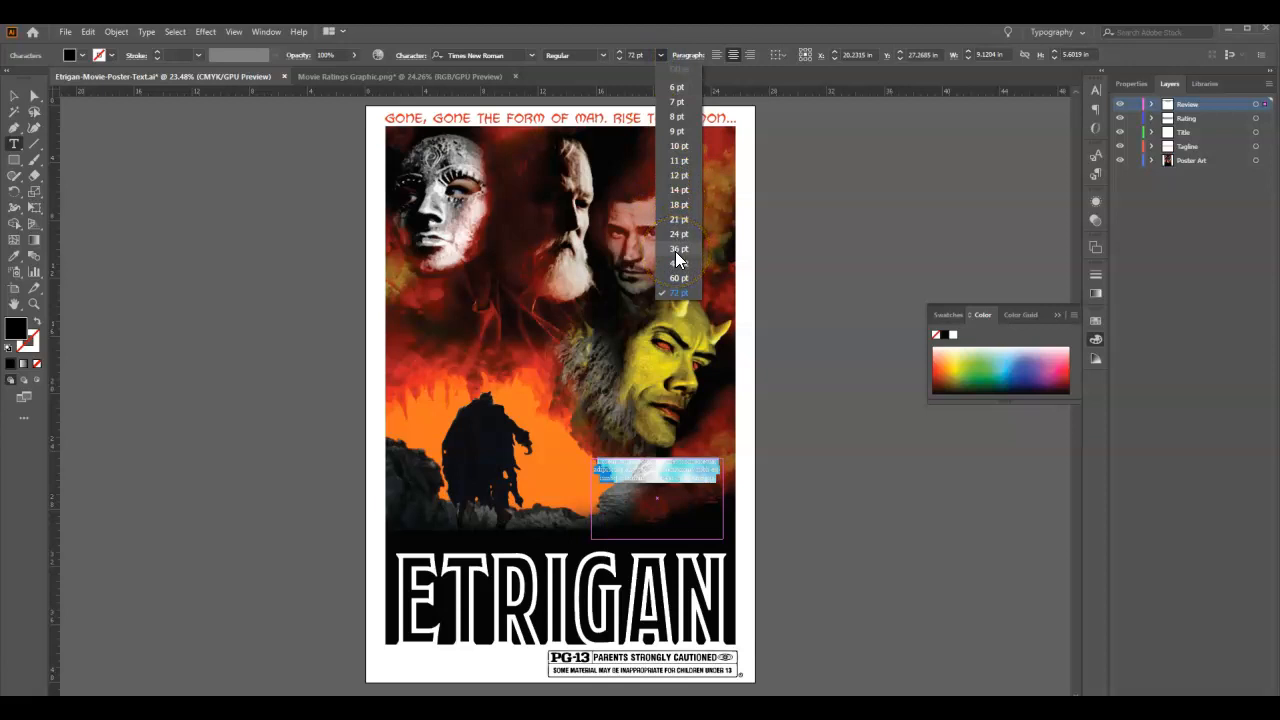
click(676, 262)
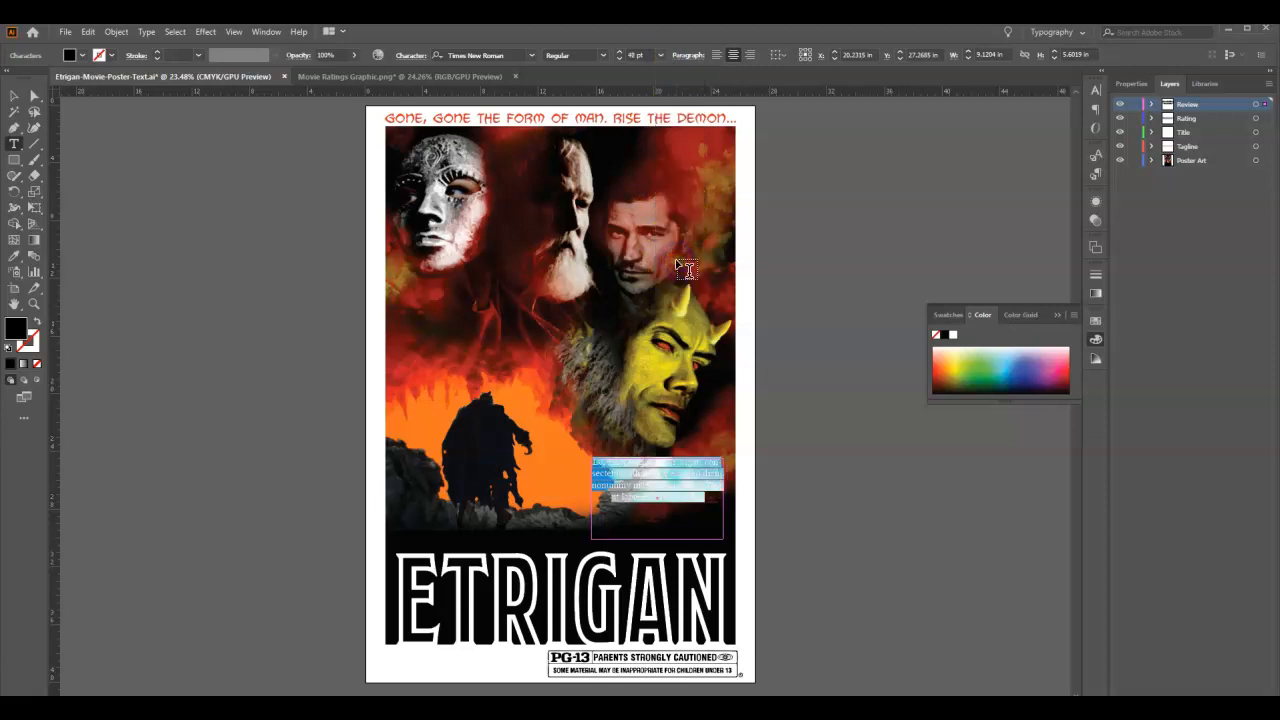
click(88, 32)
click(106, 106)
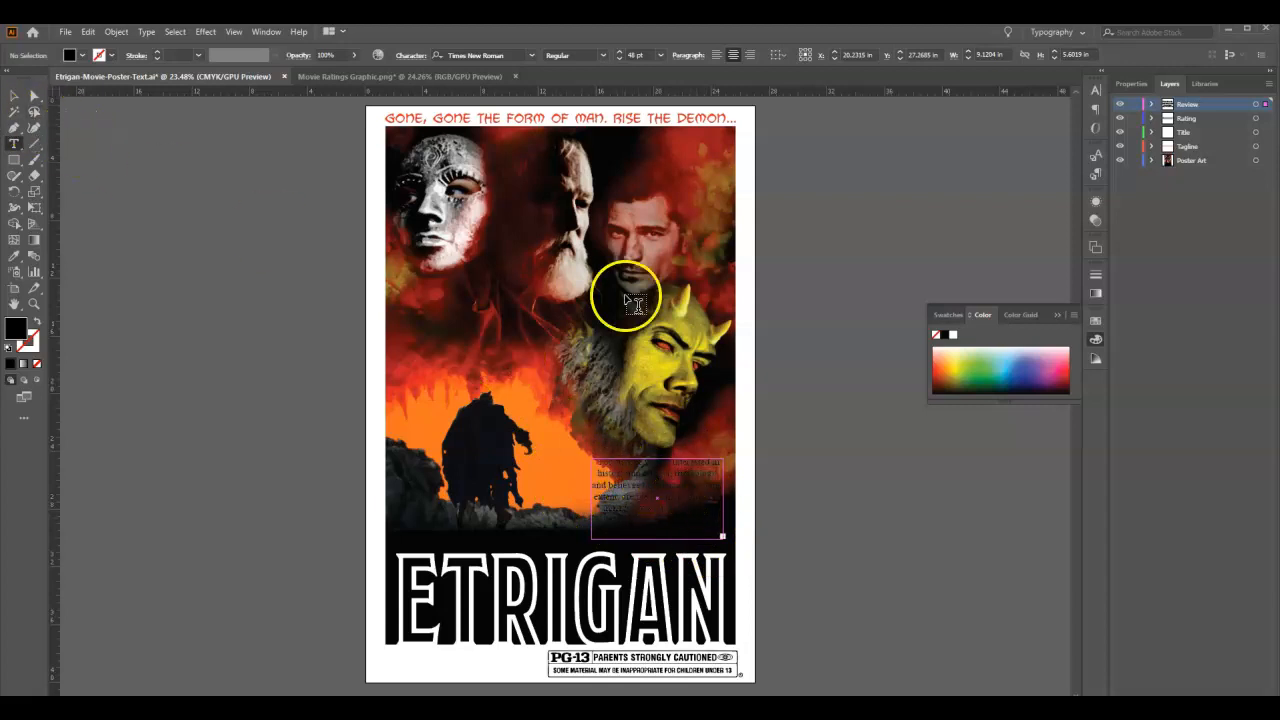
Try to set the review text size to 24 pt without highlighting any of it.
click(660, 55)
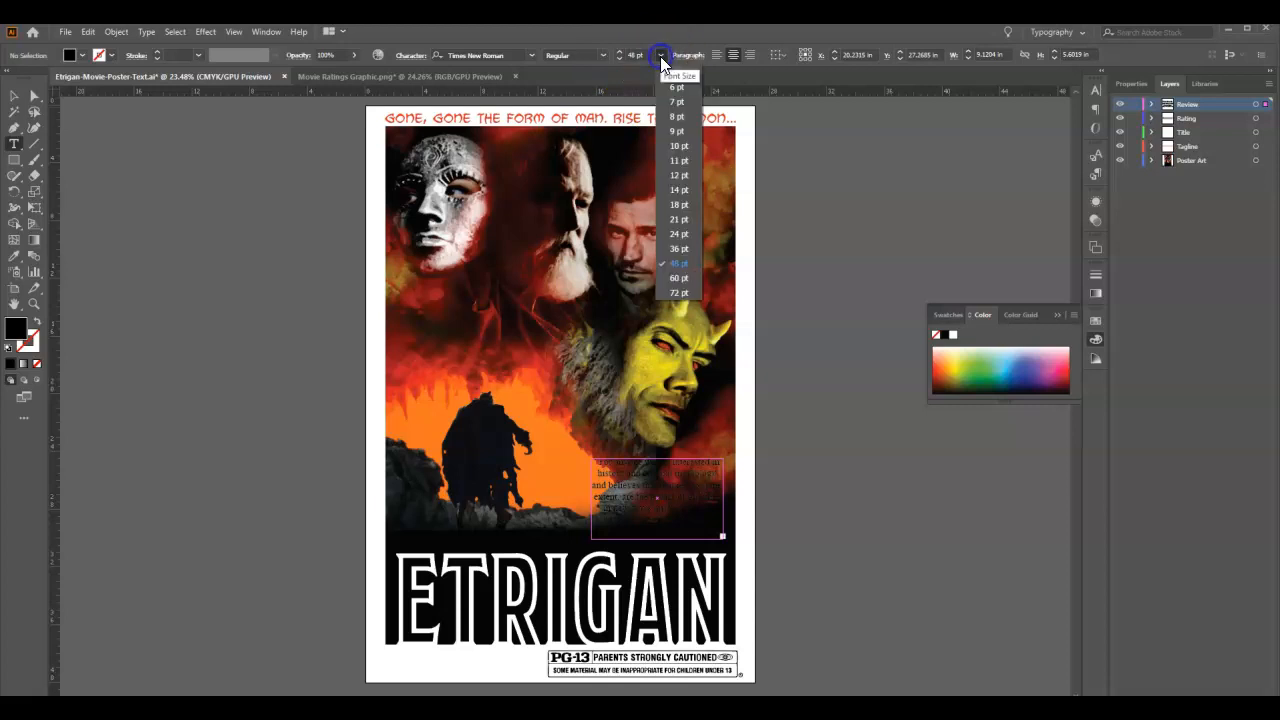
click(680, 235)
click(719, 495)
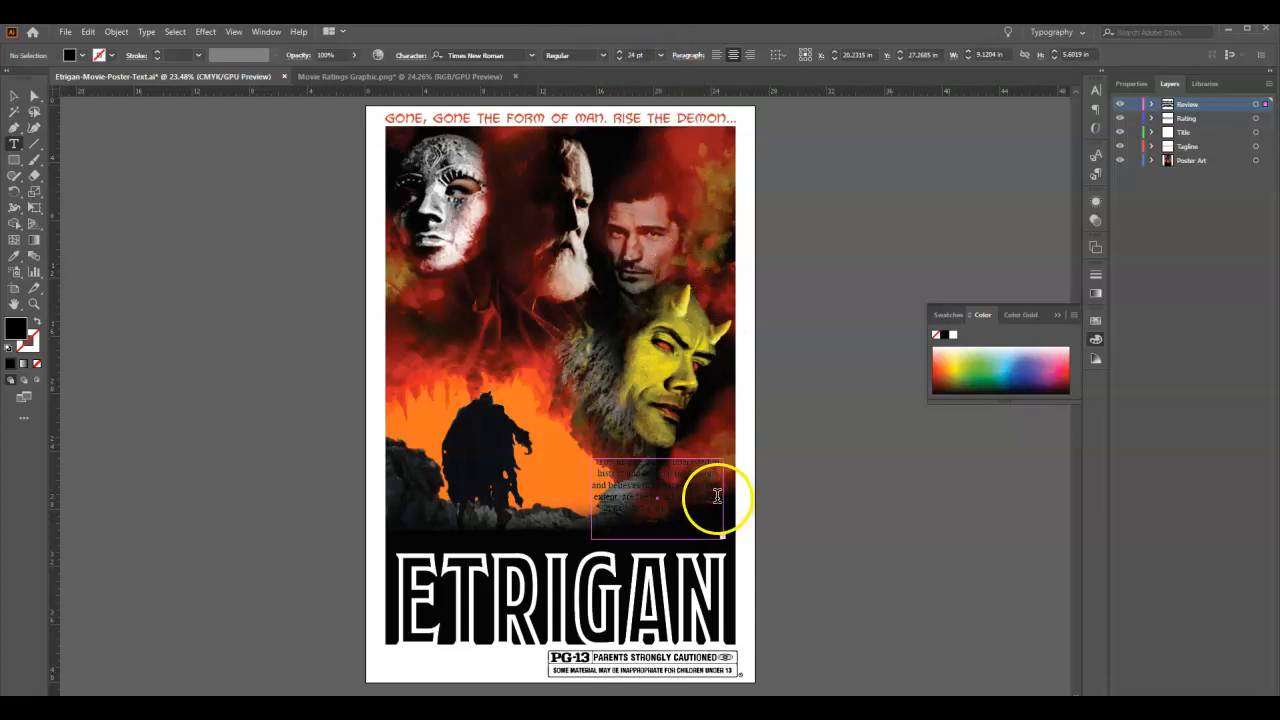
Select the whole review text block and set it to 36 pt with a white fill and no stroke.
click(14, 95)
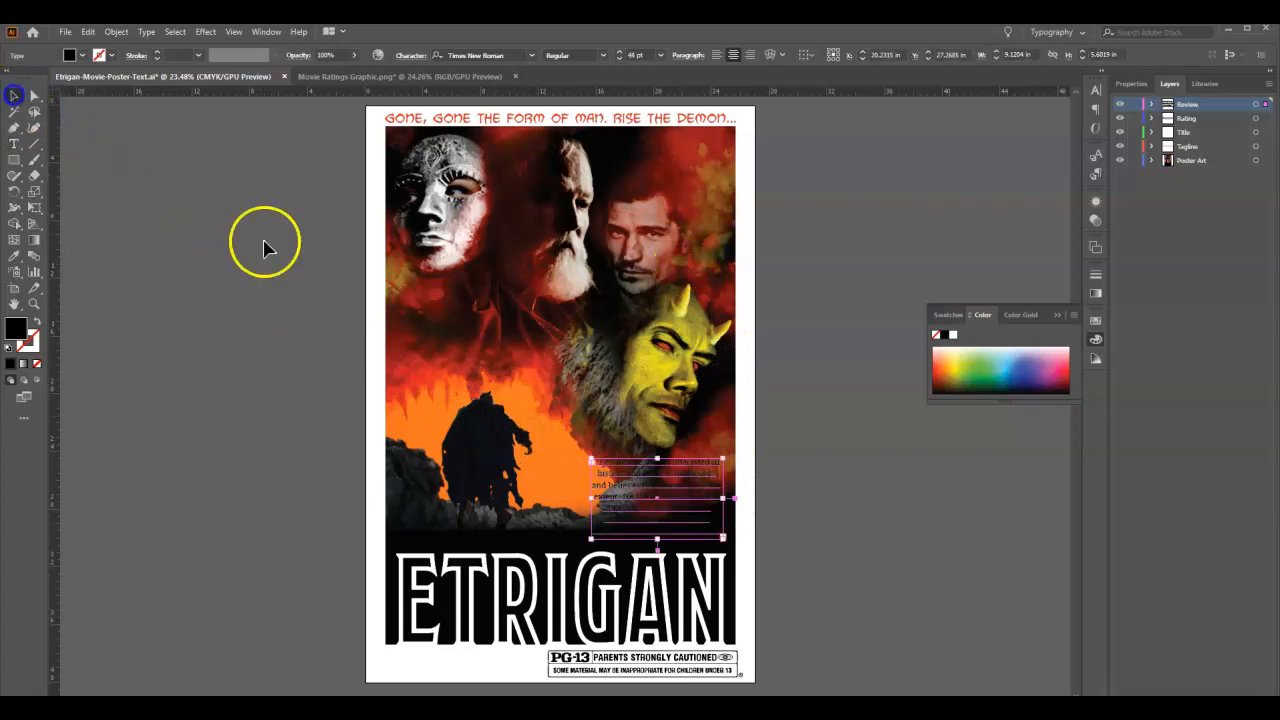
click(660, 54)
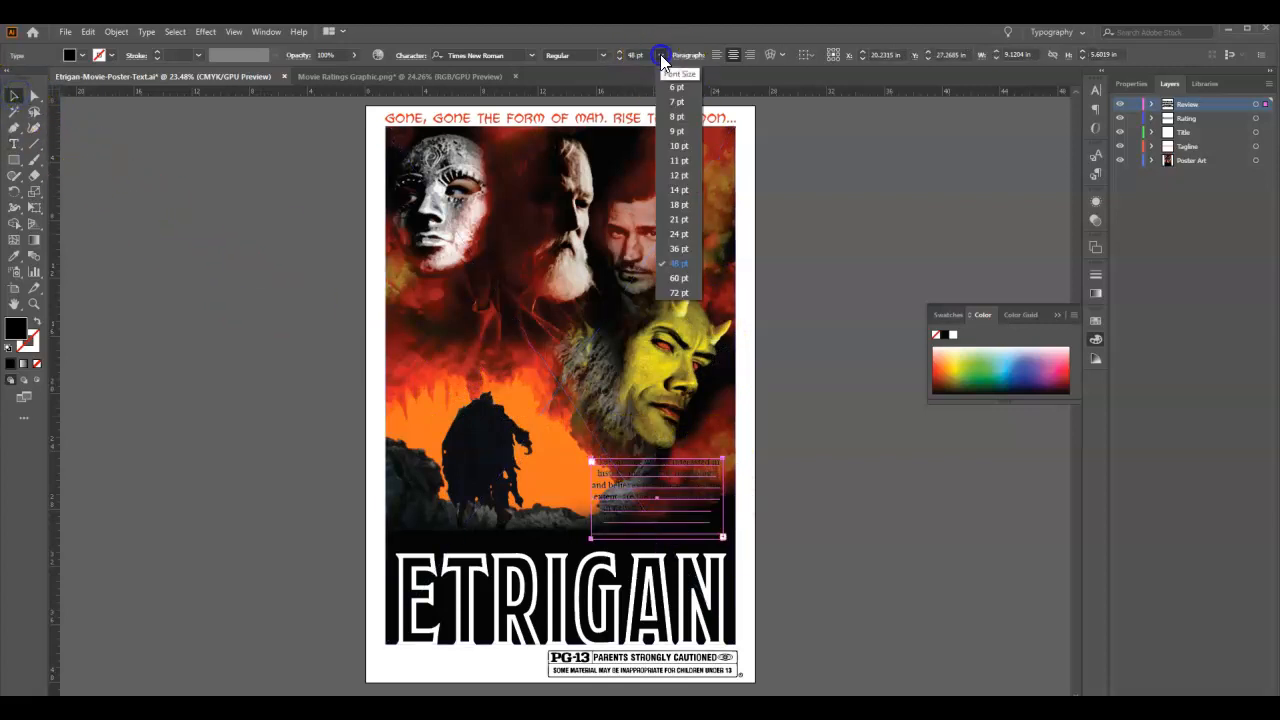
click(681, 250)
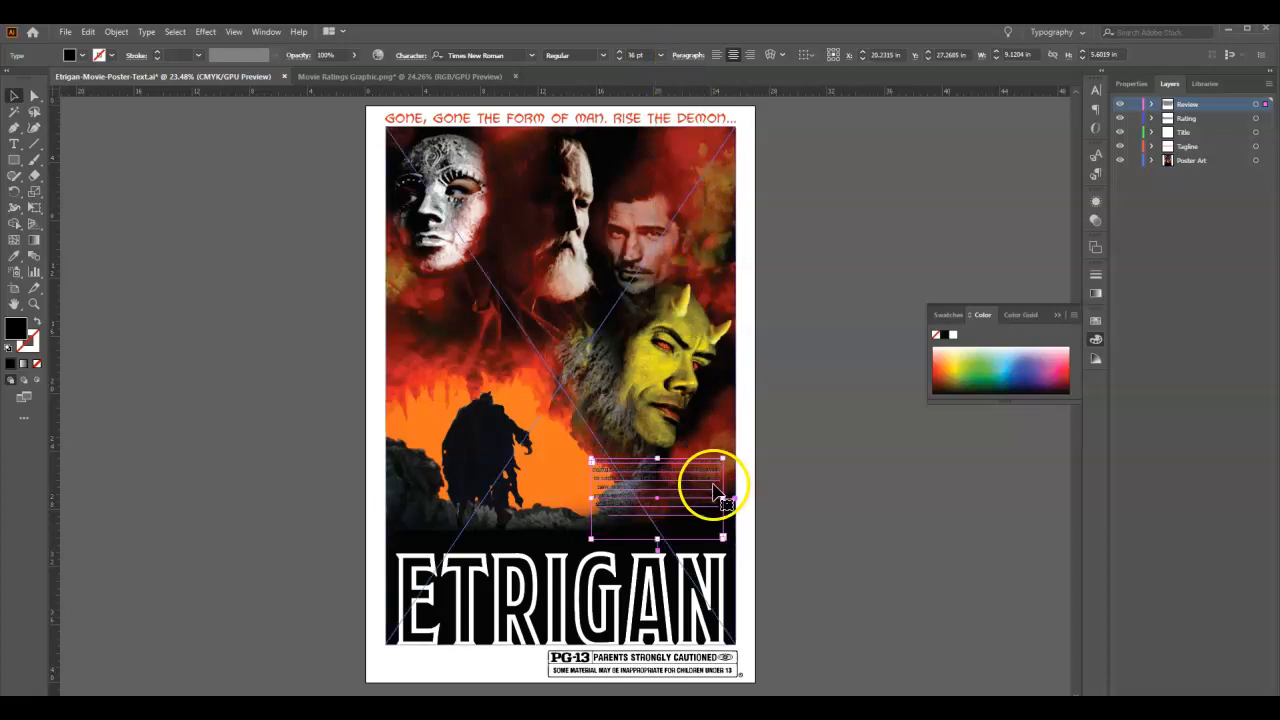
click(10, 350)
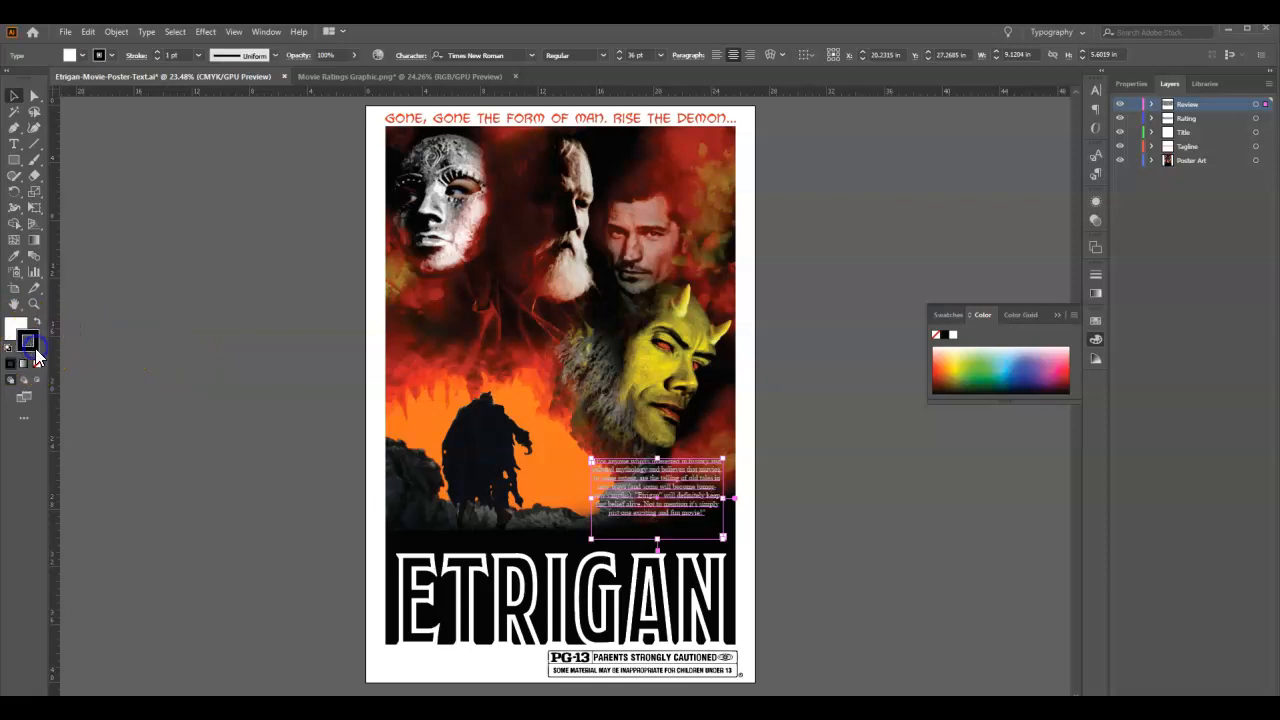
click(37, 365)
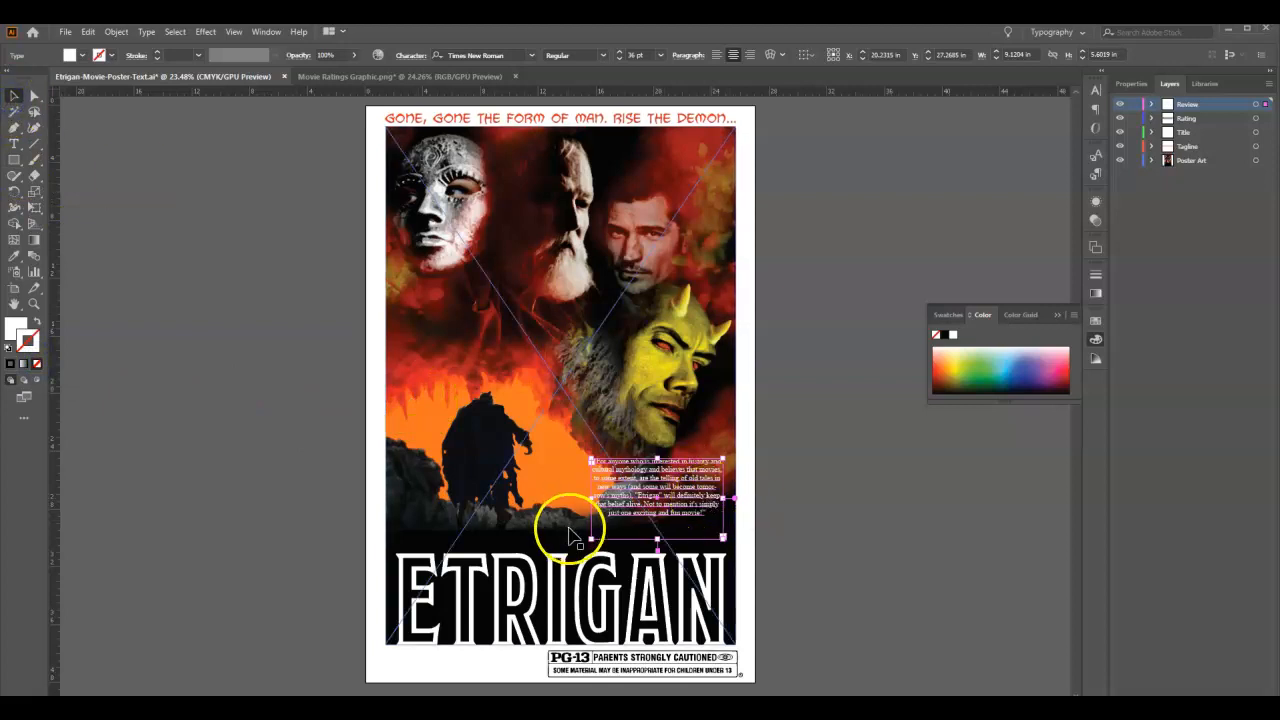
Resize the review text frame from its lower-left corner to about 7 in wide and 6.2 in tall.
drag(591, 540, 608, 540)
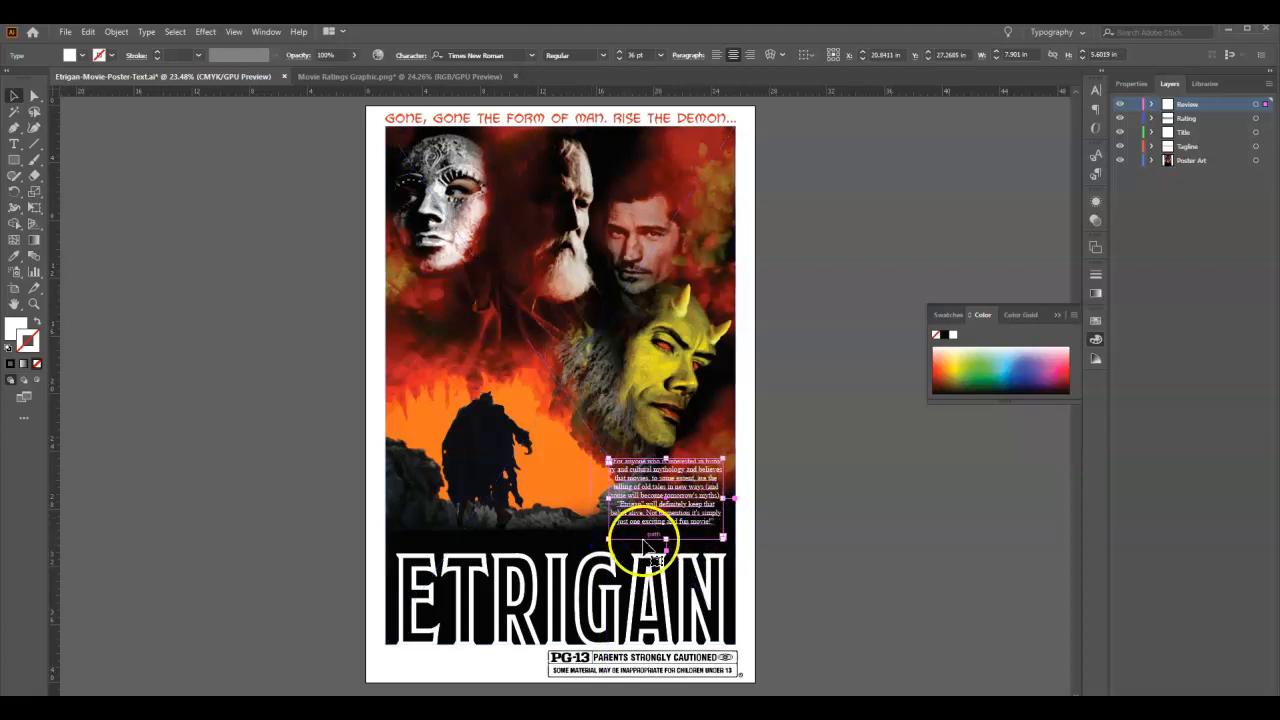
drag(608, 540, 622, 548)
drag(671, 500, 681, 504)
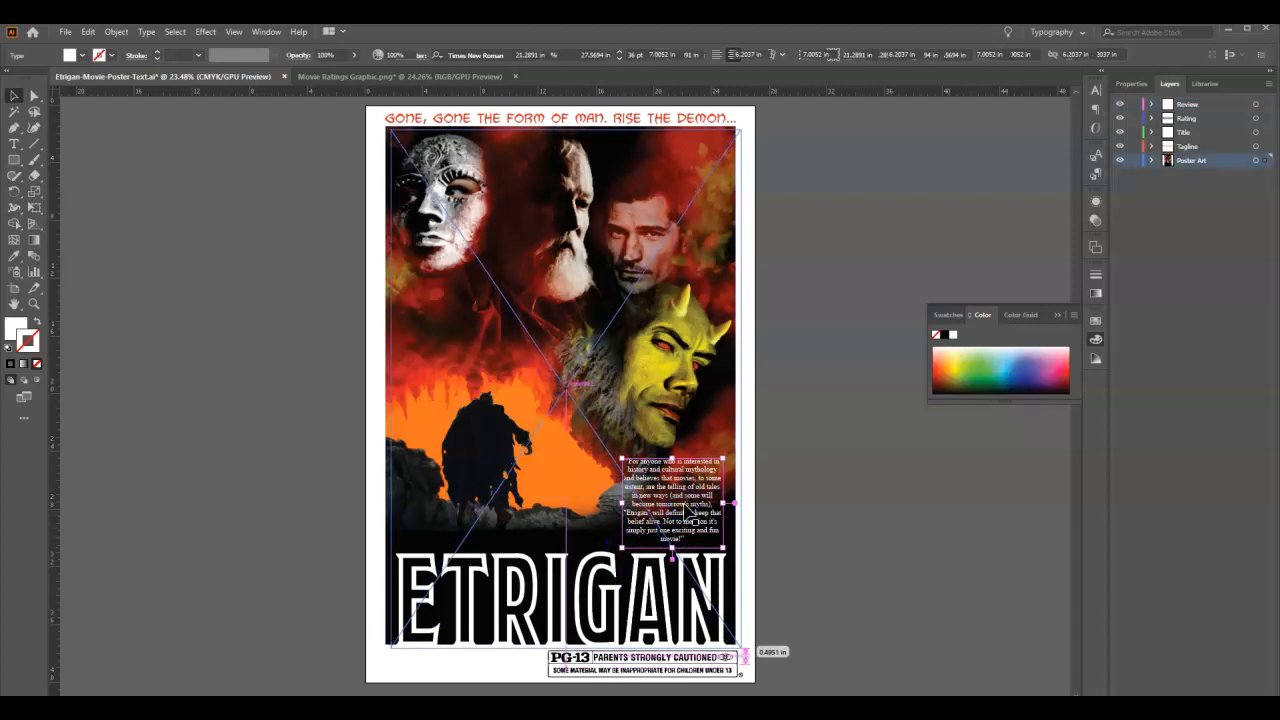
click(90, 33)
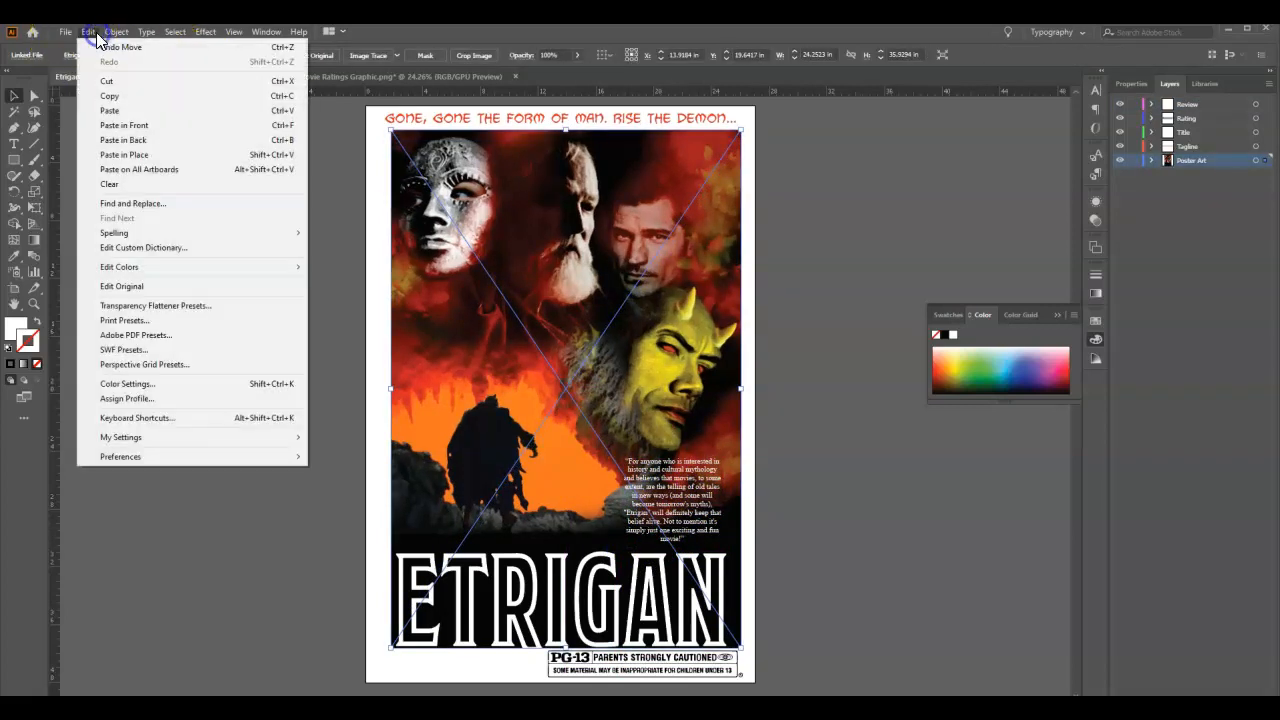
click(106, 46)
click(838, 462)
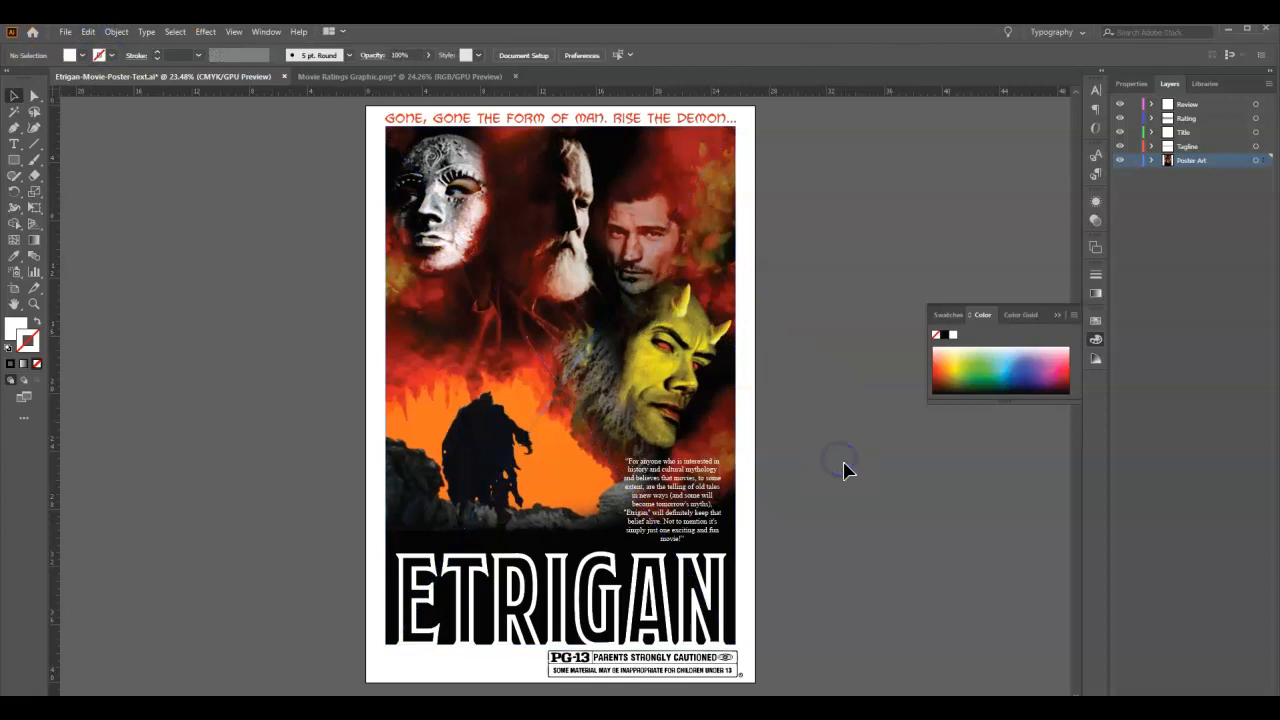
Lock the poster artwork image in place so it cannot be selected or moved.
click(722, 418)
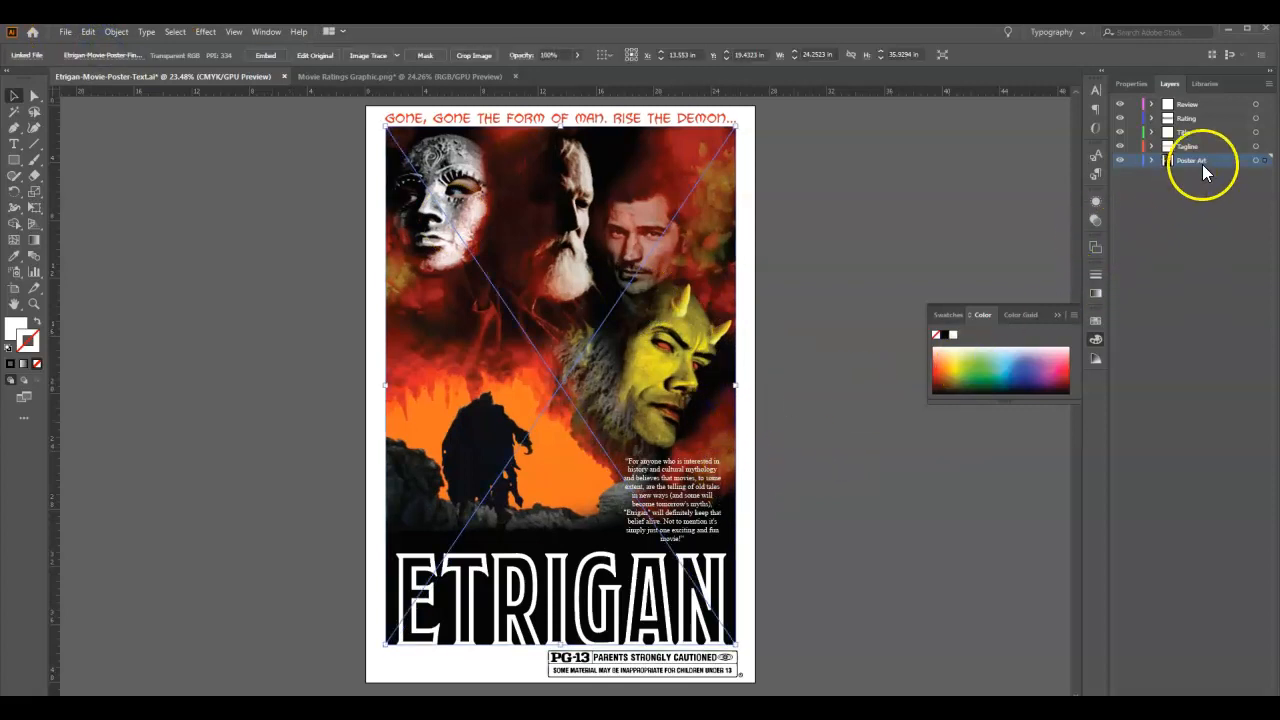
click(113, 33)
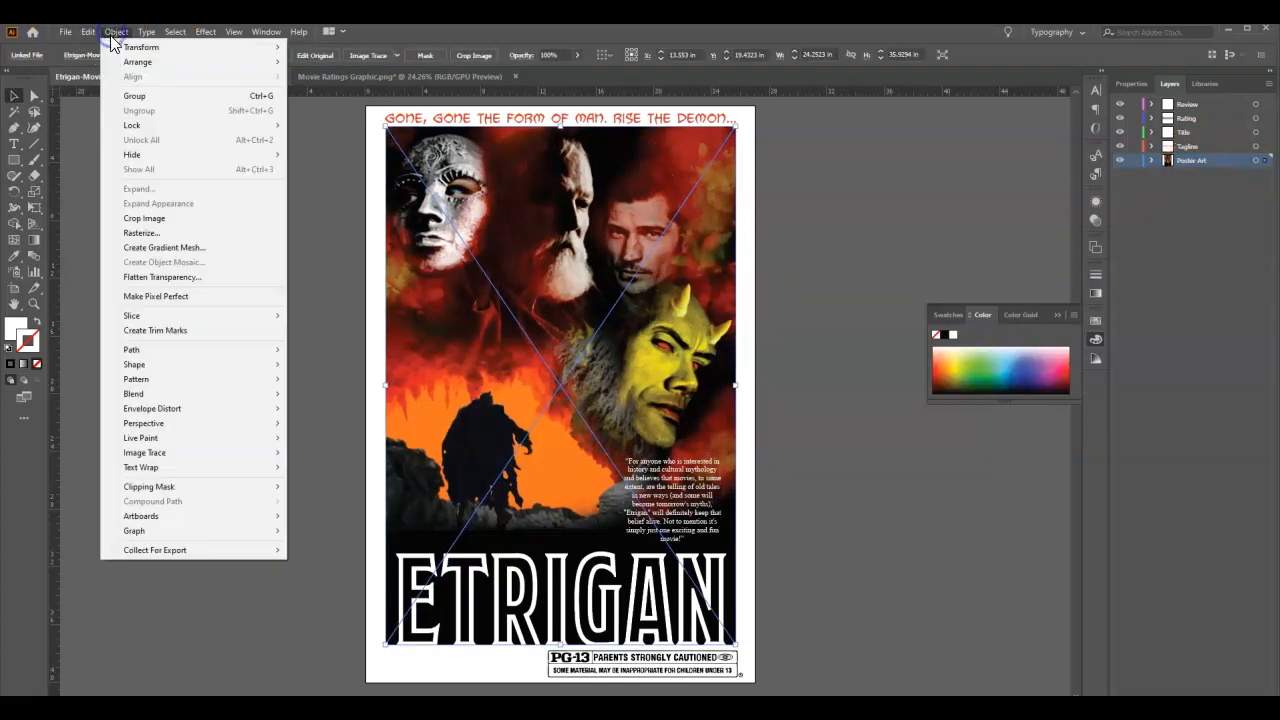
mouse_move(250, 126)
click(321, 126)
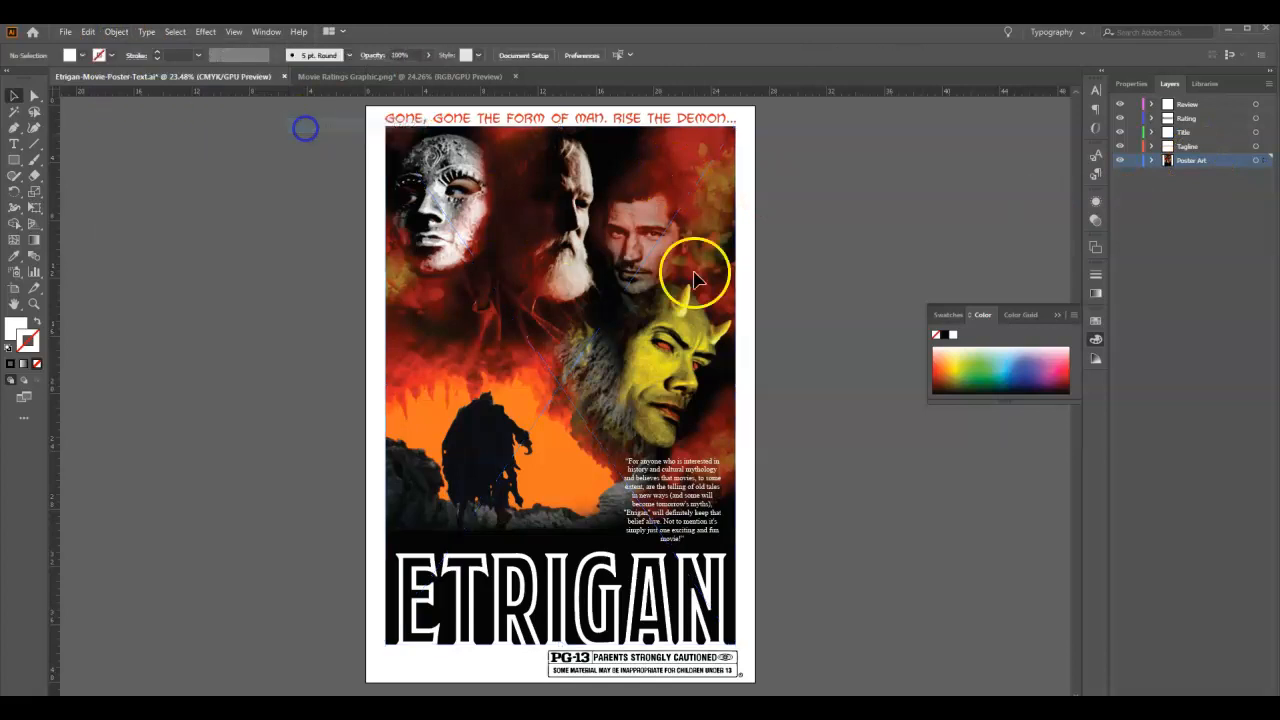
Nudge the review text block slightly up and toward the right edge of the artwork, above the title.
click(700, 482)
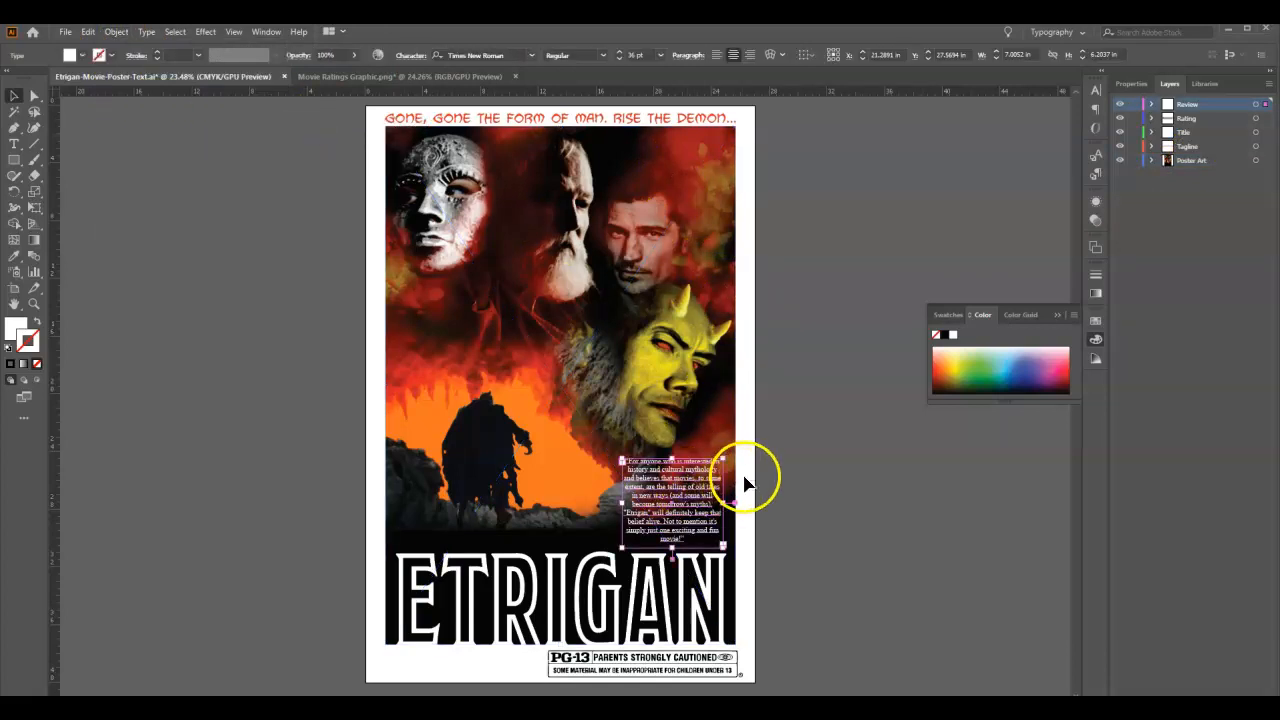
mouse_move(706, 490)
mouse_down()
mouse_move(716, 483)
mouse_move(701, 471)
mouse_move(706, 480)
mouse_up()
click(805, 483)
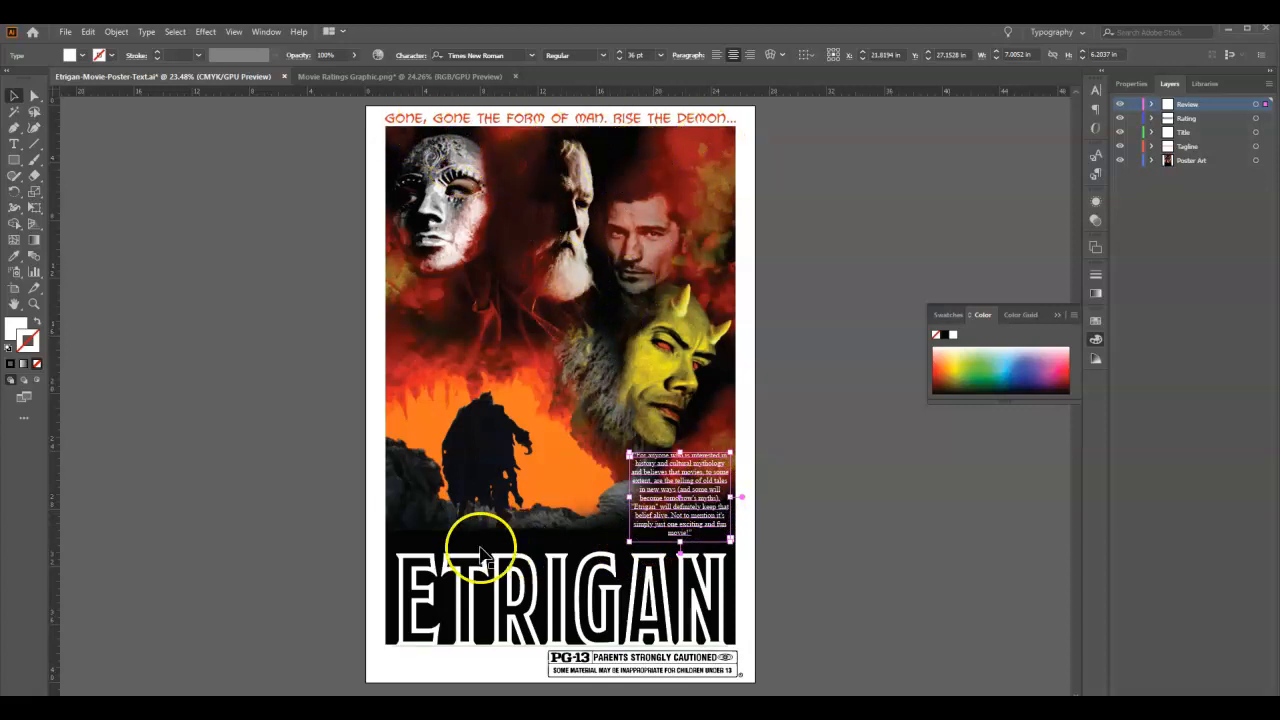
Widen the review text frame to about 9.6 in by 4.1 in and place it below the white mask on the poster.
drag(706, 490, 720, 195)
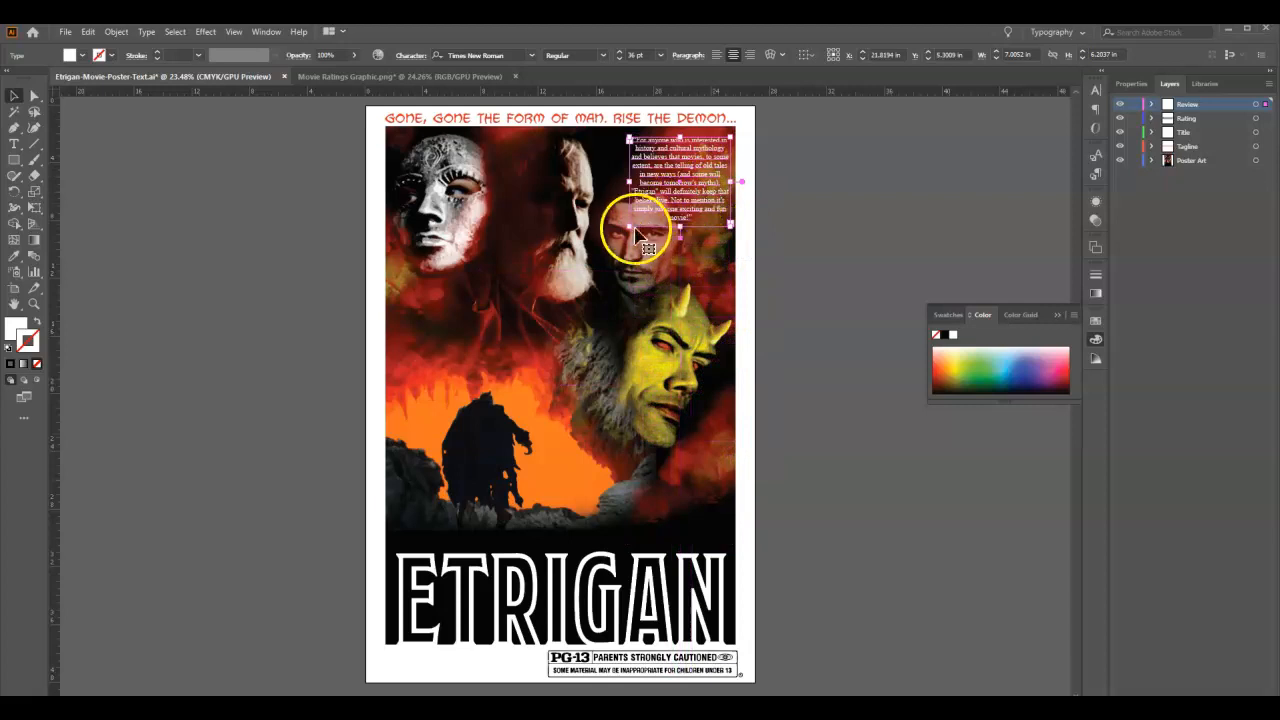
drag(629, 225, 592, 185)
drag(660, 222, 497, 322)
click(780, 371)
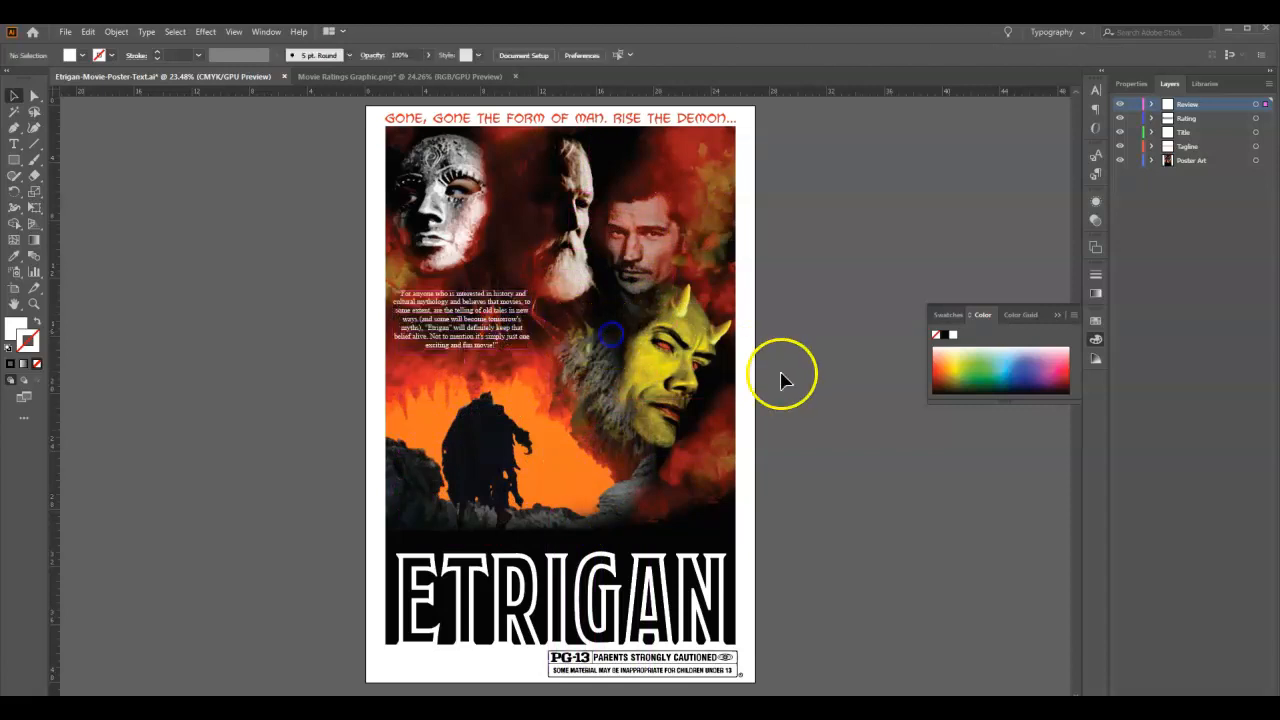
click(541, 339)
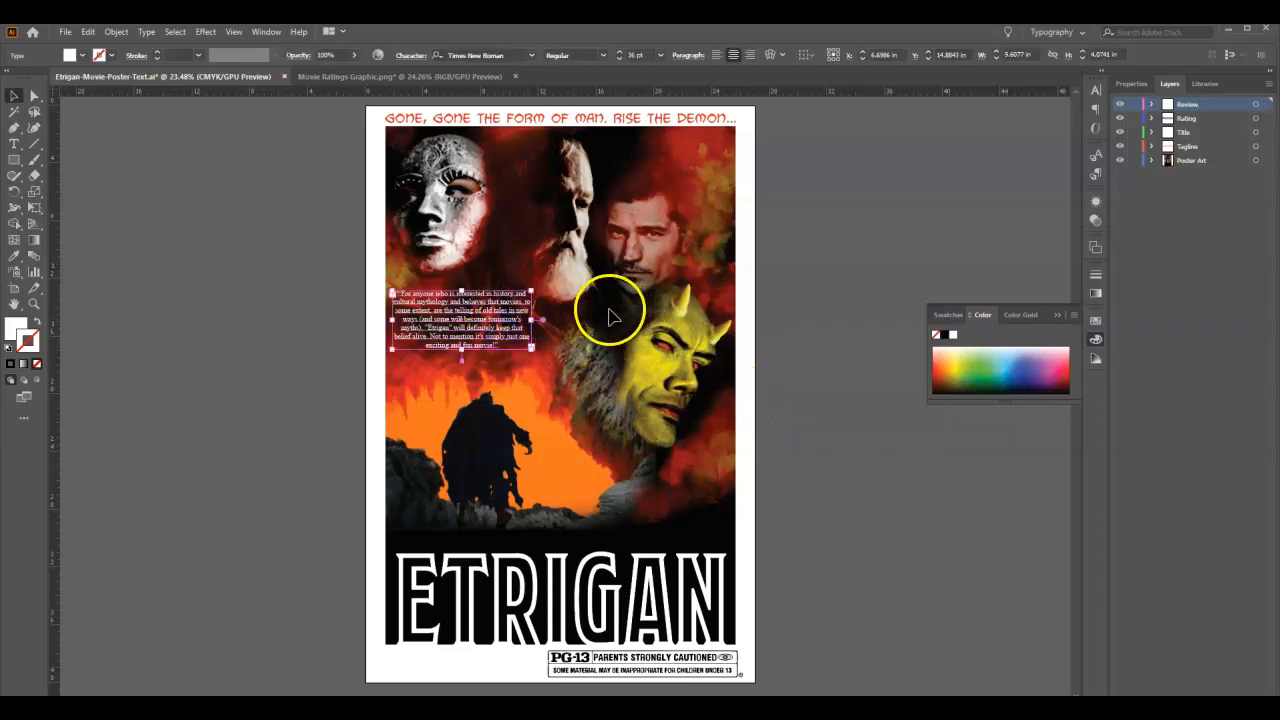
click(659, 347)
click(797, 370)
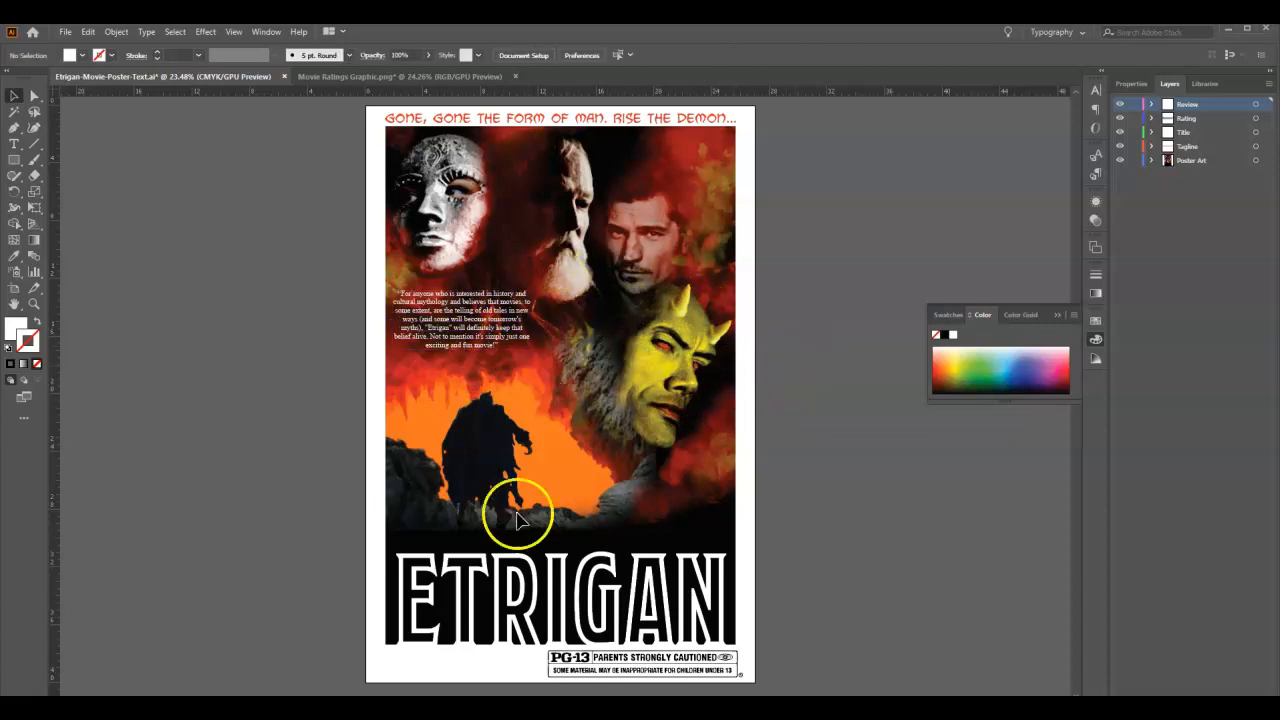
Switch to the Moodle page in the browser and copy the Starring names of the Action/Horror movie Etrigan.
click(574, 707)
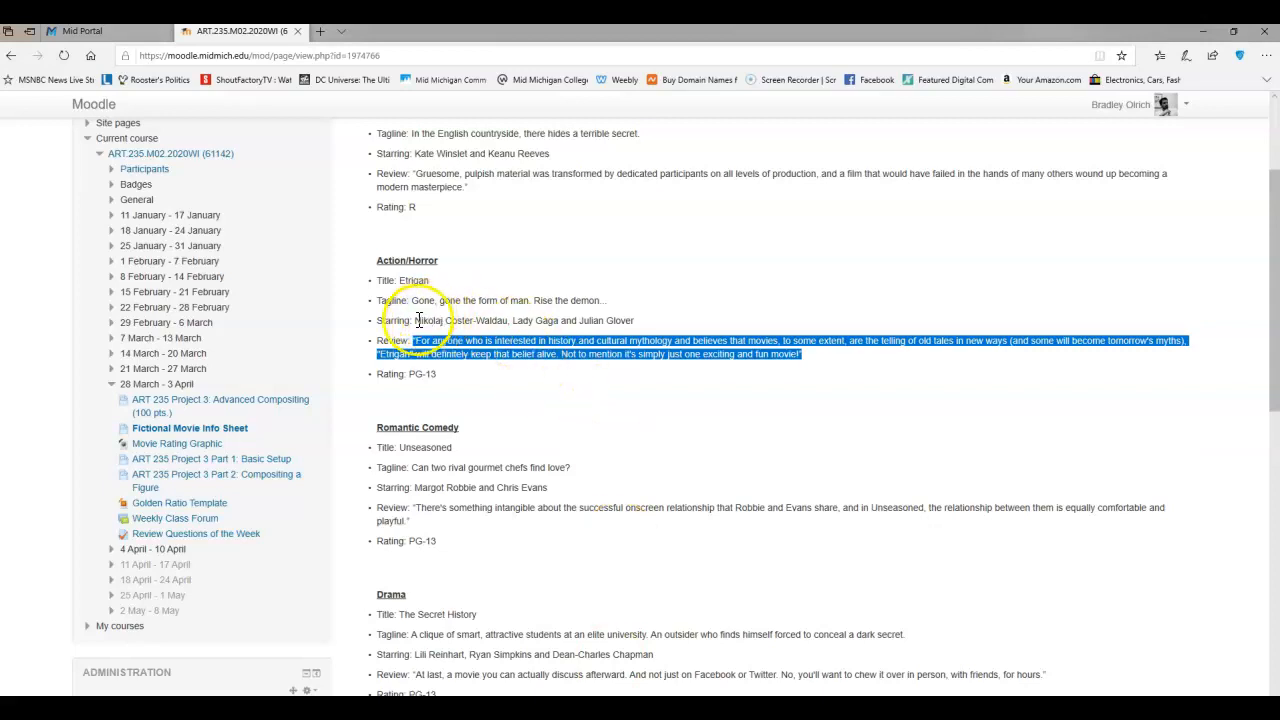
drag(416, 320, 628, 322)
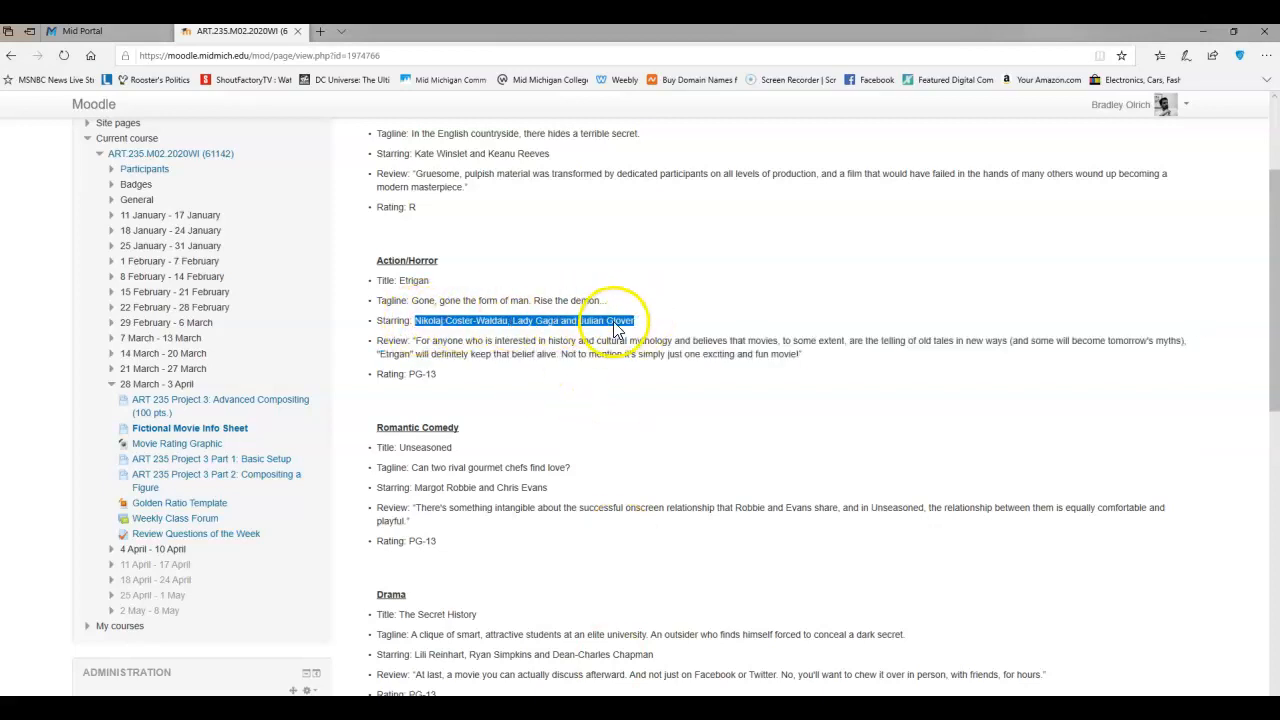
right_click(615, 325)
click(620, 329)
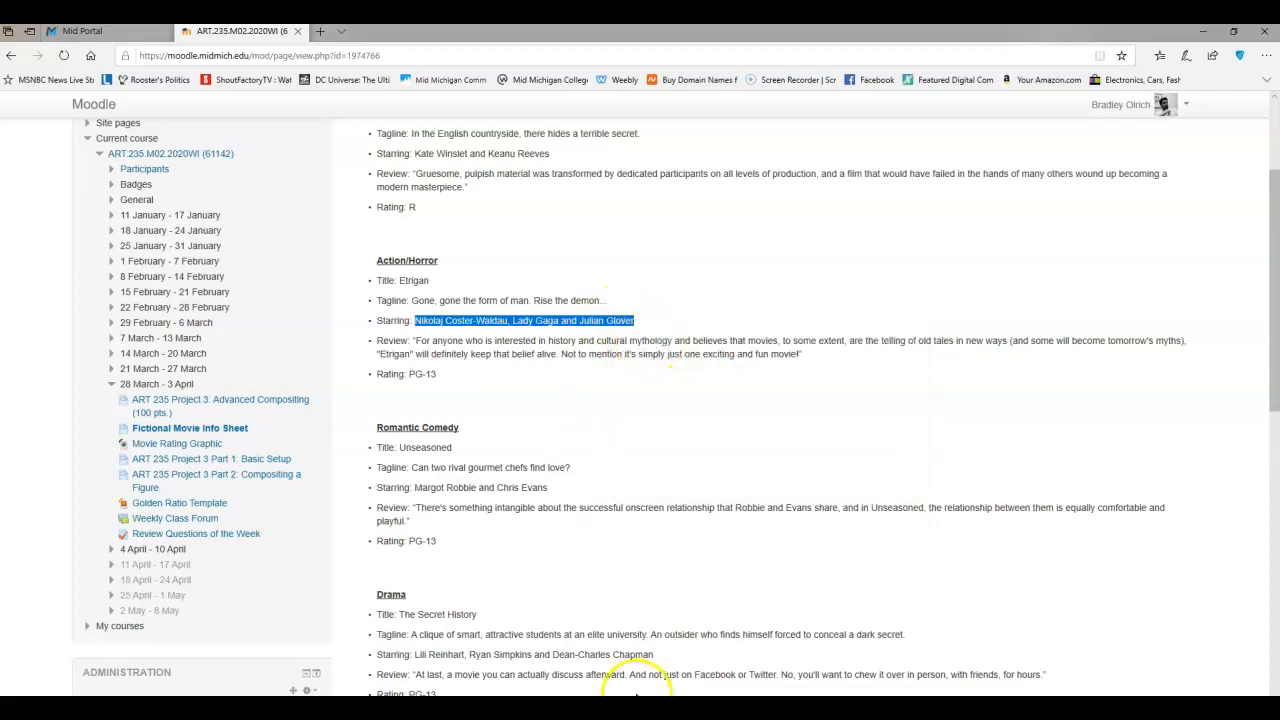
Return to Illustrator and add a new layer named Stars above the Review layer.
click(730, 707)
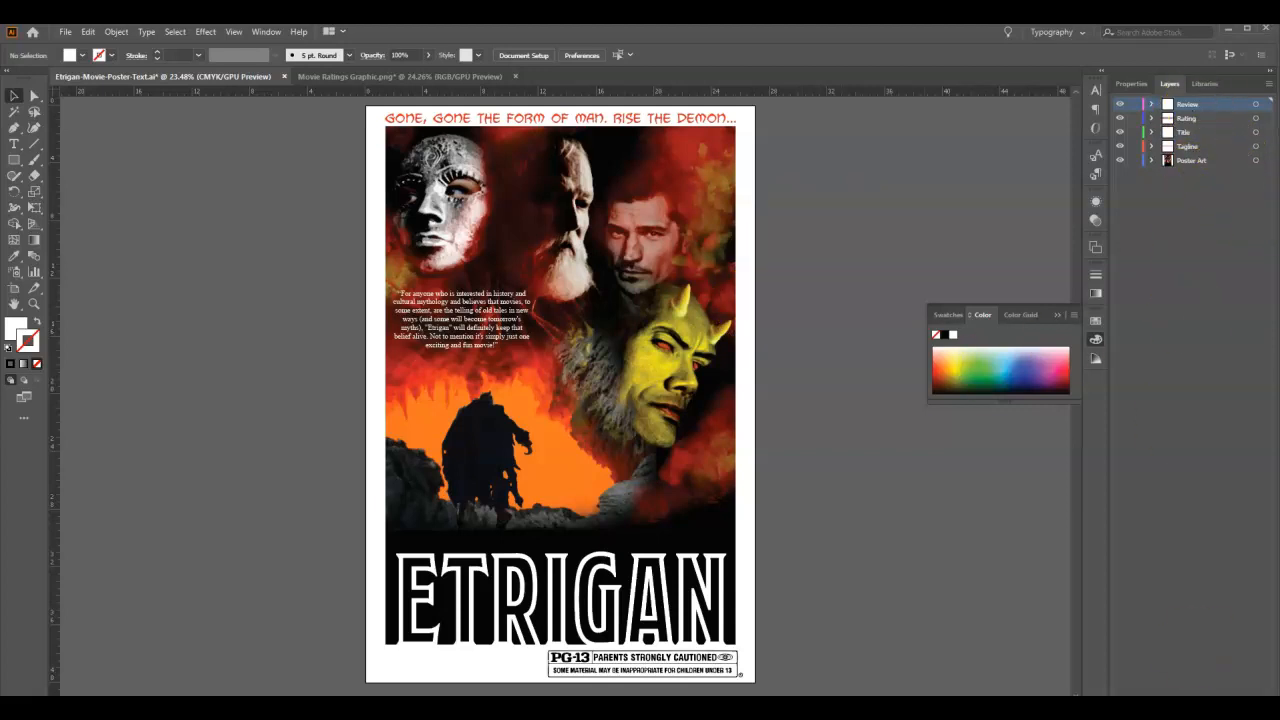
key(ctrl+l)
double_click(1190, 104)
text(Star)
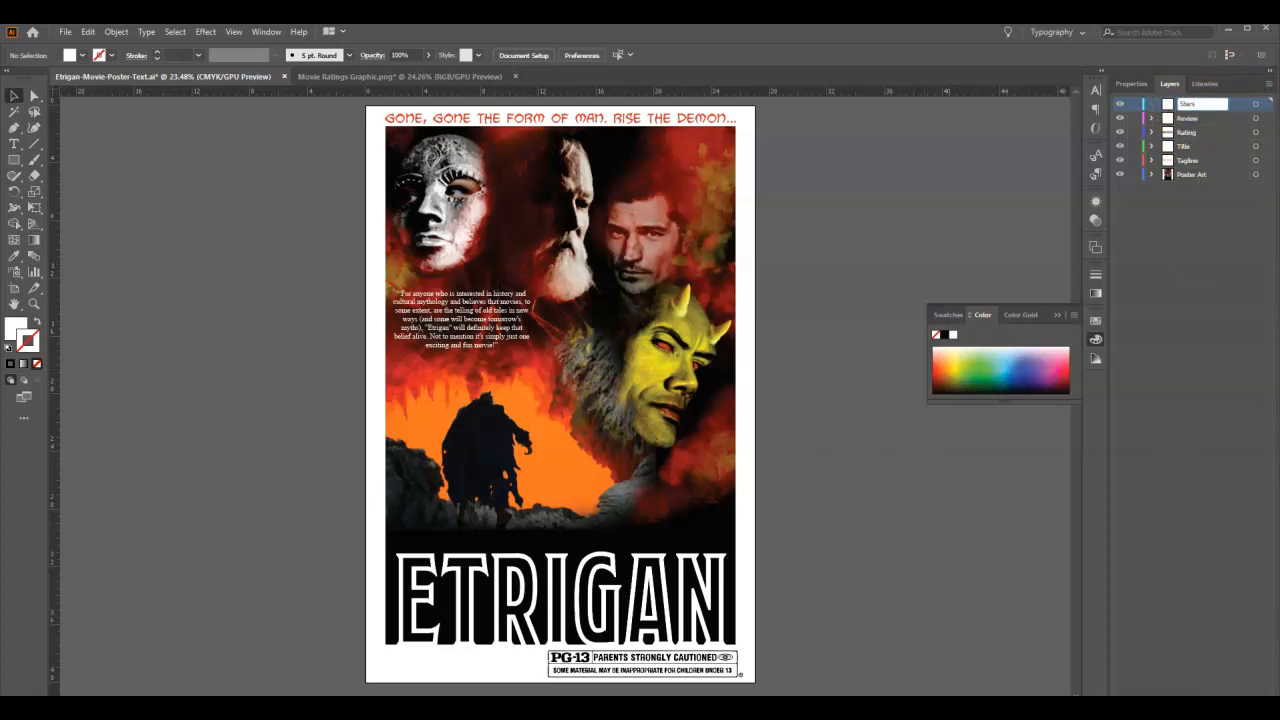
text(s)
click(1236, 107)
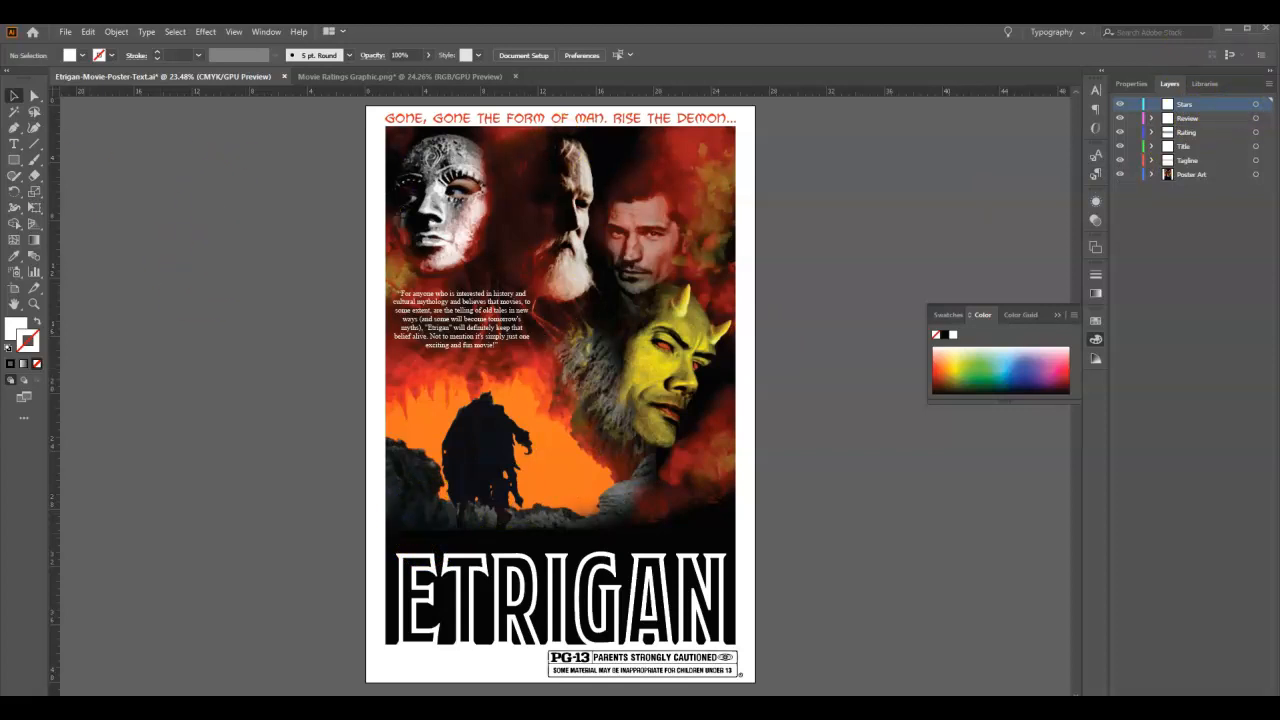
Place a placeholder text line in Dragonbones BB at 72 pt over the rocks in the poster's lower-left area.
click(14, 143)
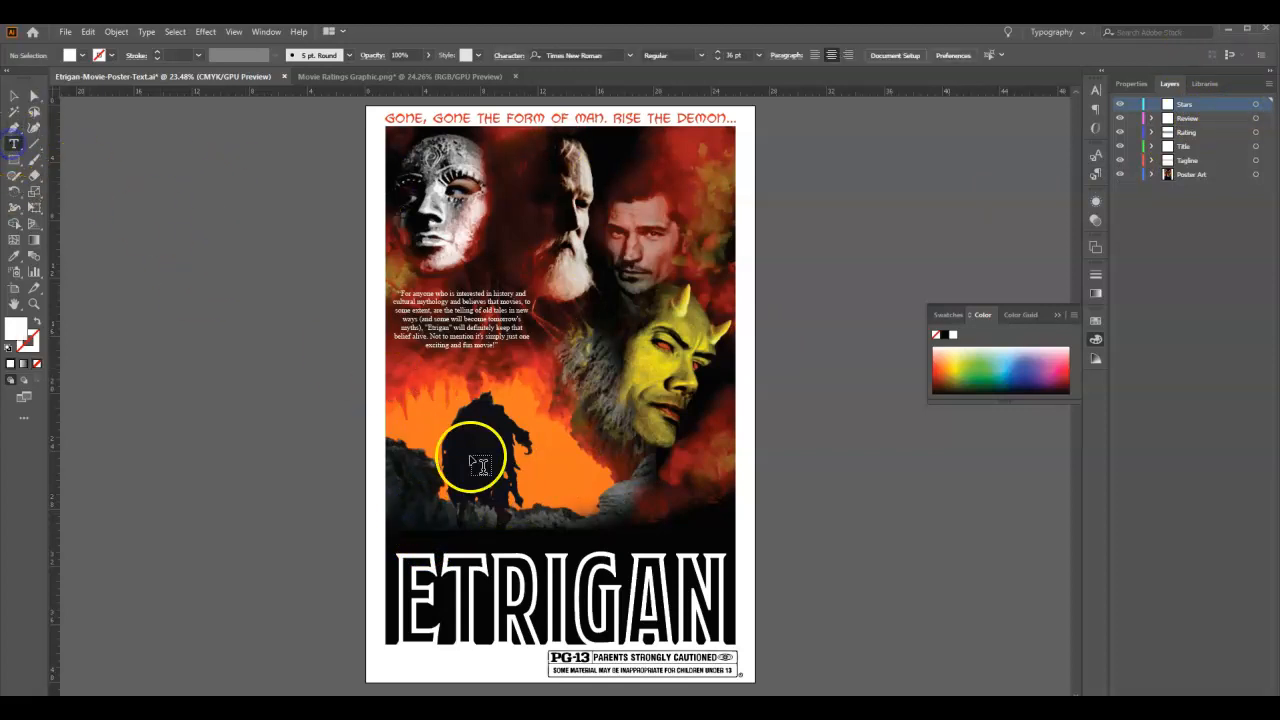
click(630, 55)
click(630, 162)
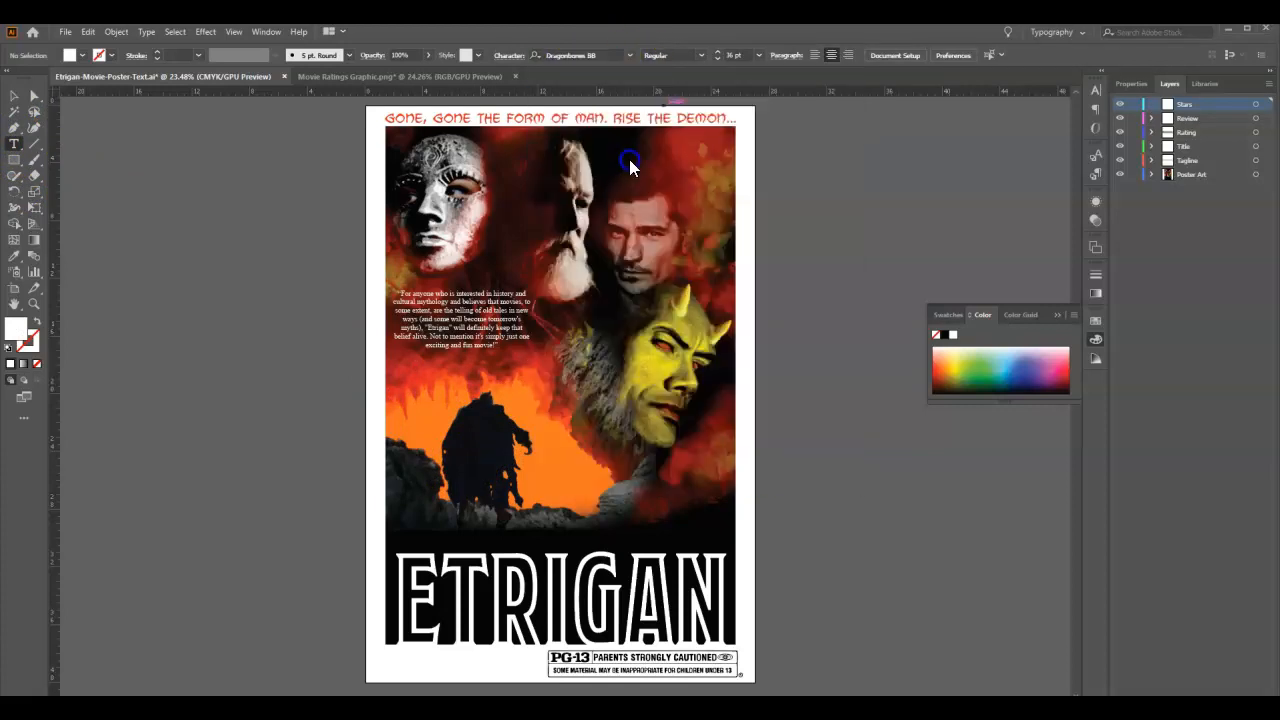
click(411, 497)
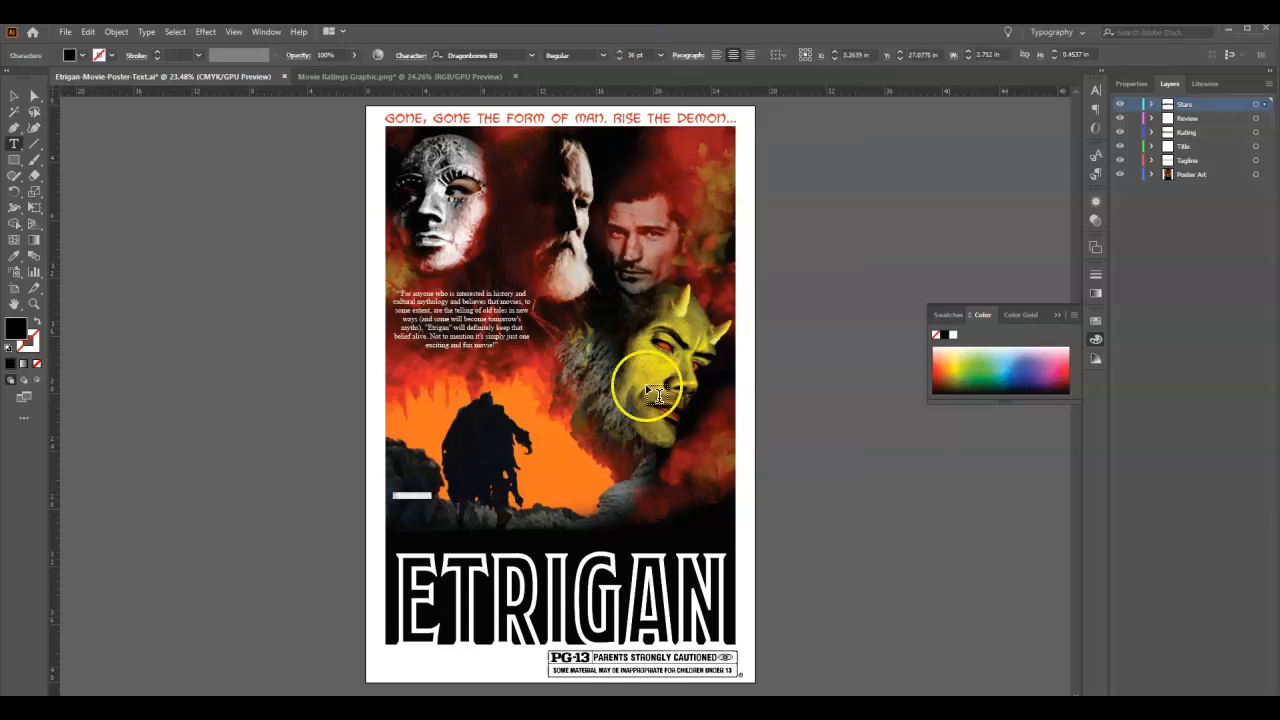
click(661, 55)
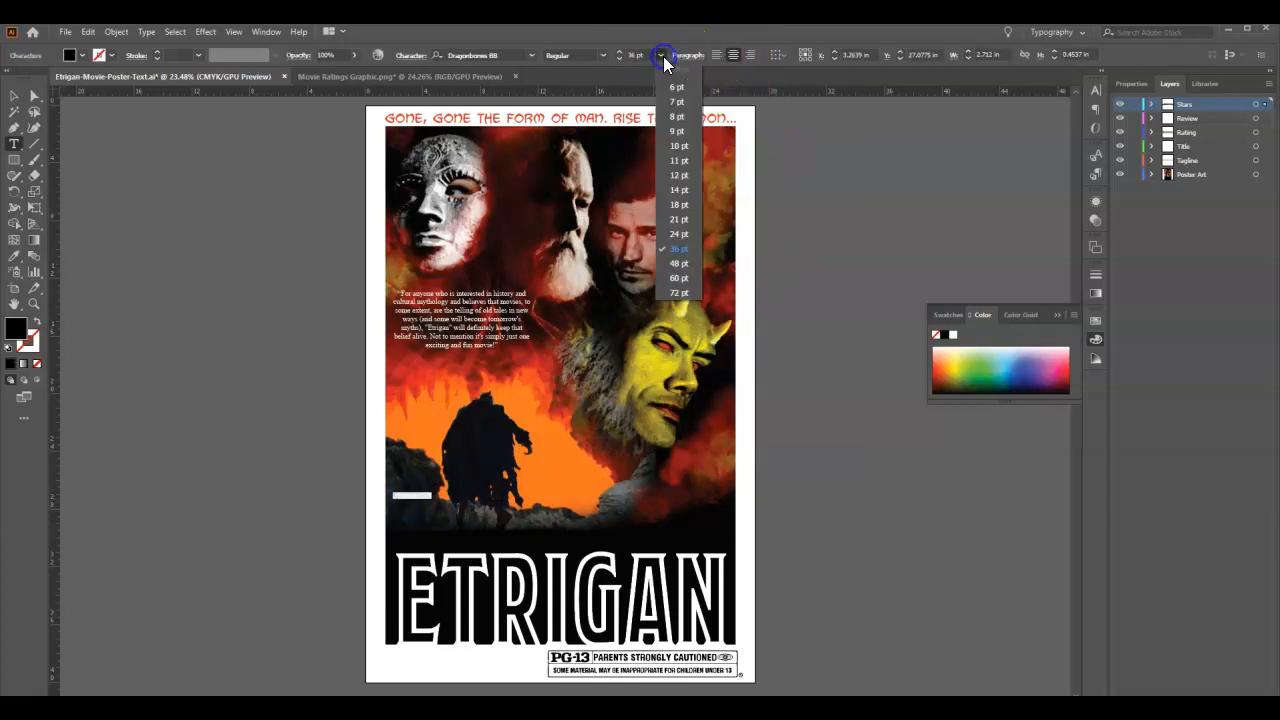
click(677, 293)
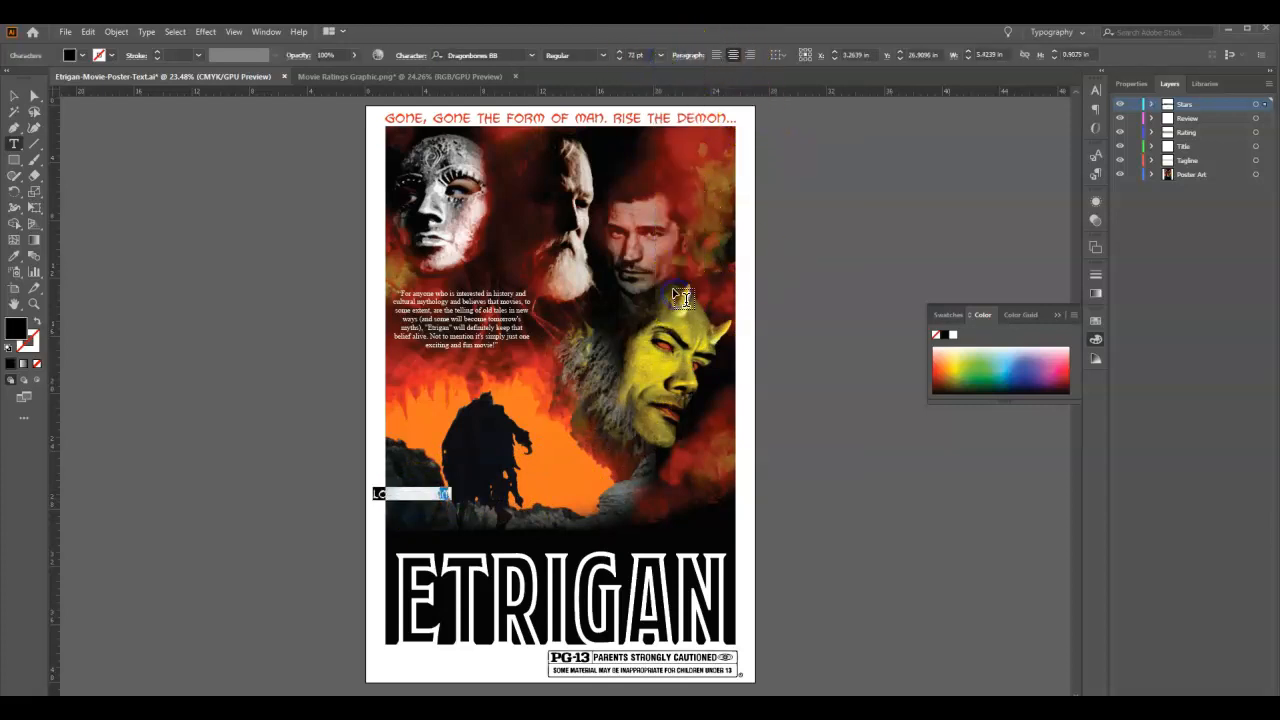
Replace the placeholder with the copied cast names and move the line so it spans the width of the artwork.
click(88, 32)
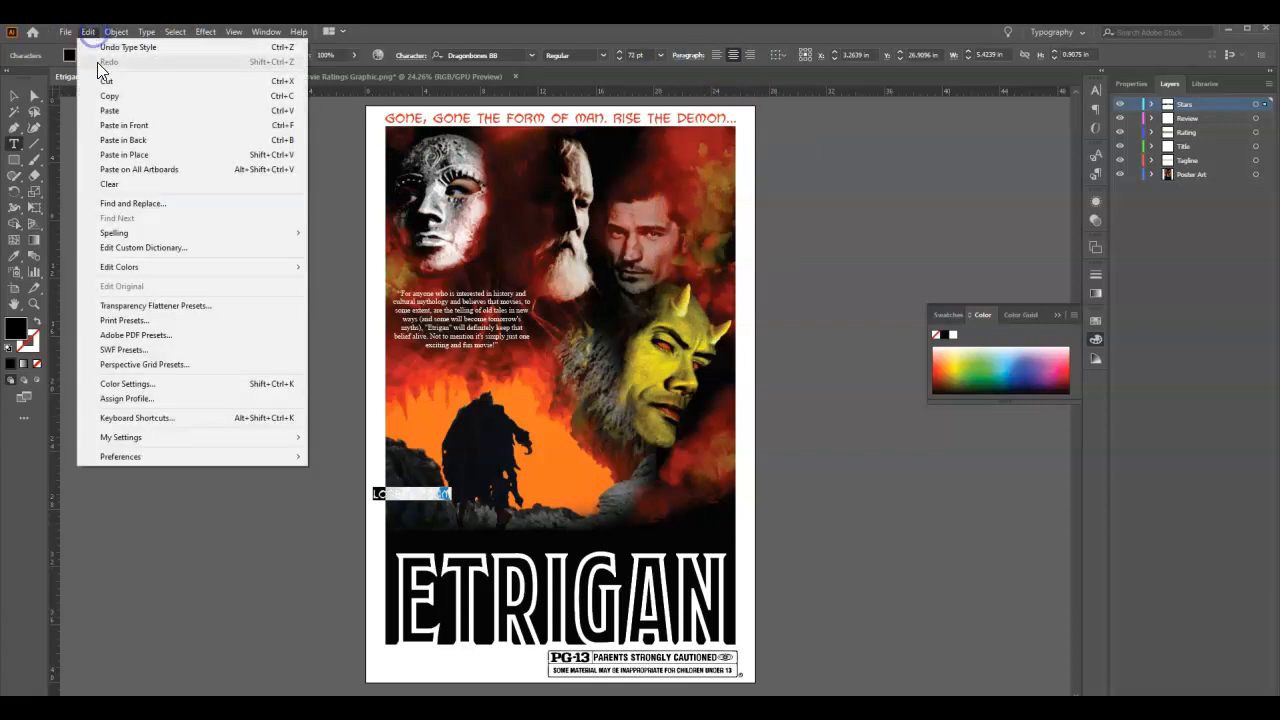
click(103, 106)
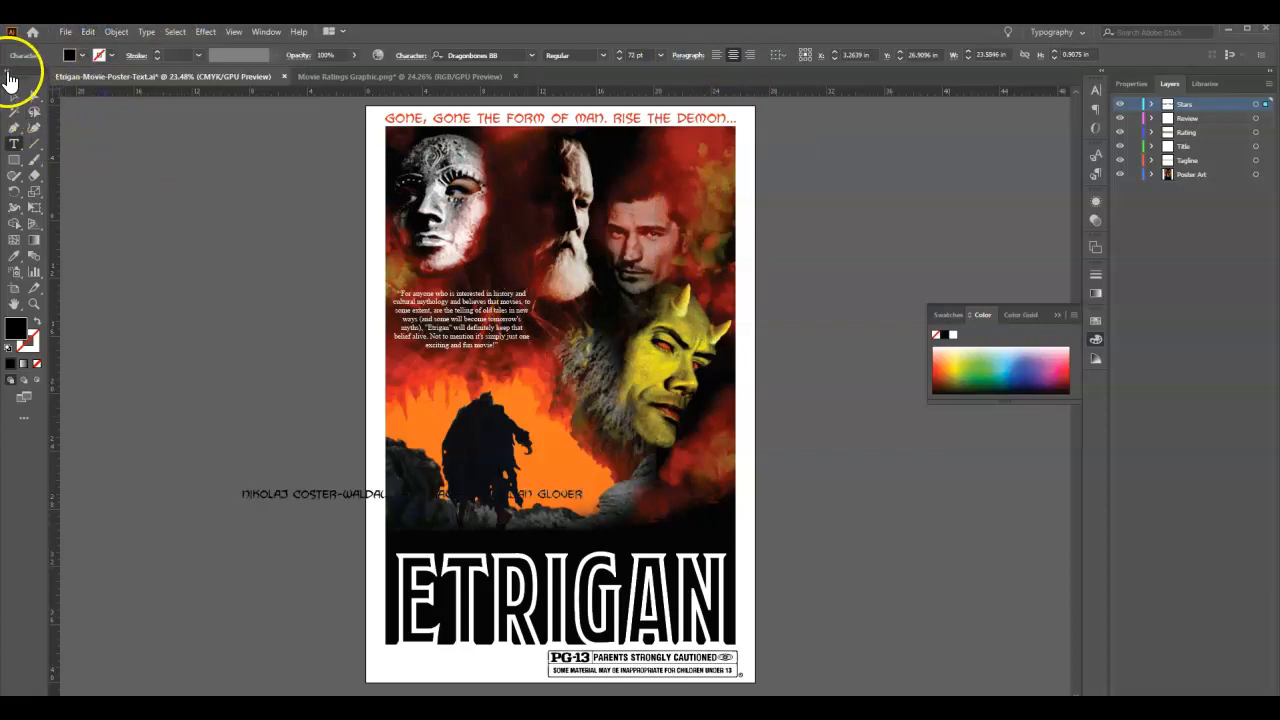
click(13, 94)
drag(500, 492, 718, 510)
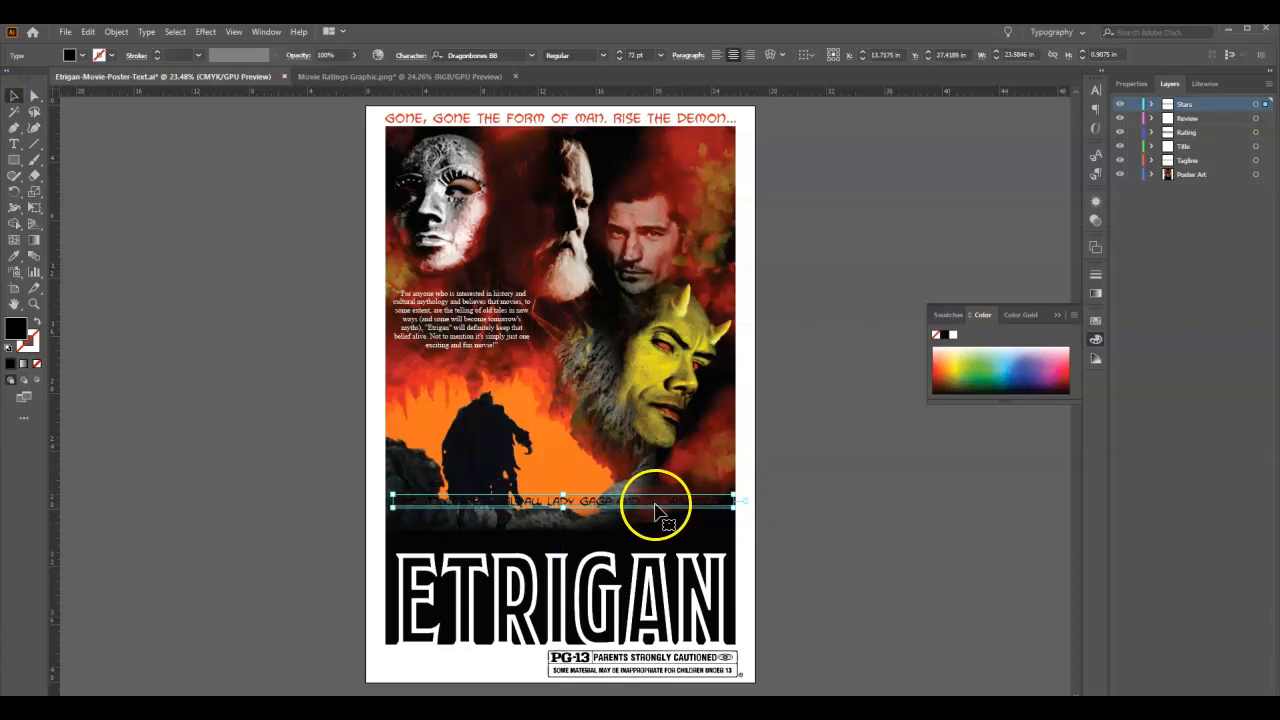
Give the cast line a white fill with no stroke and move it down to just above the title.
click(10, 353)
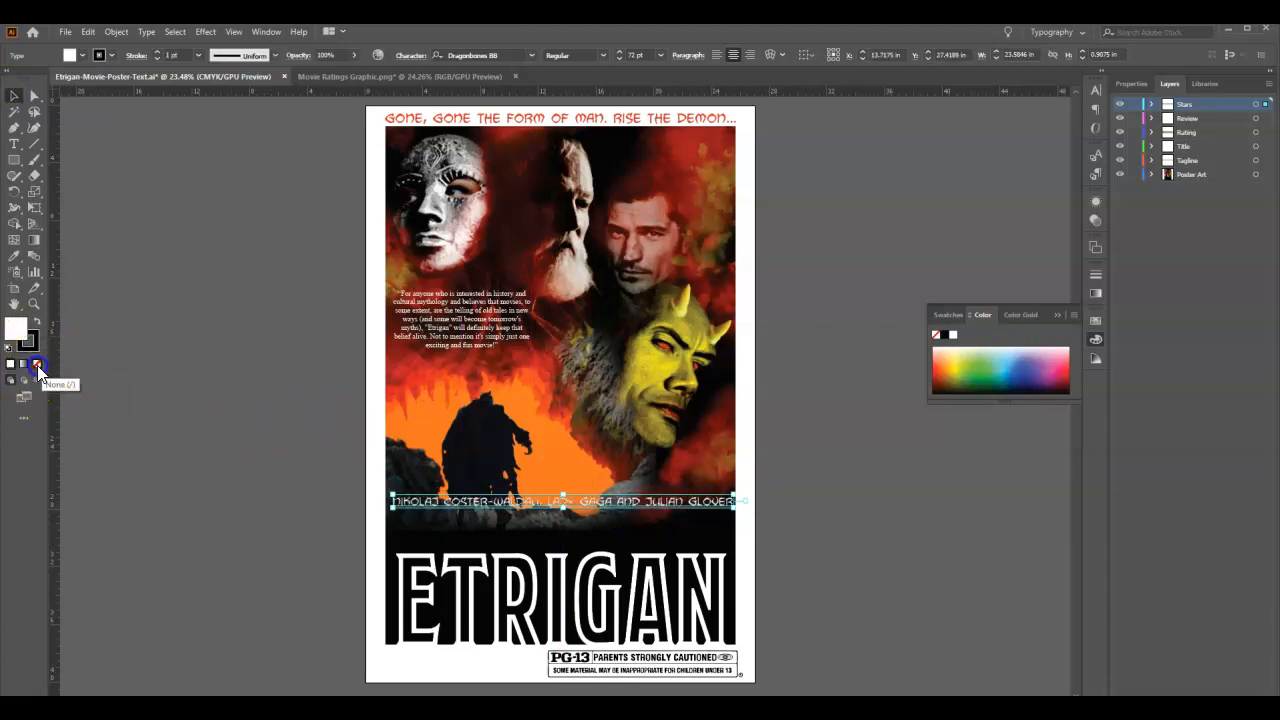
click(37, 365)
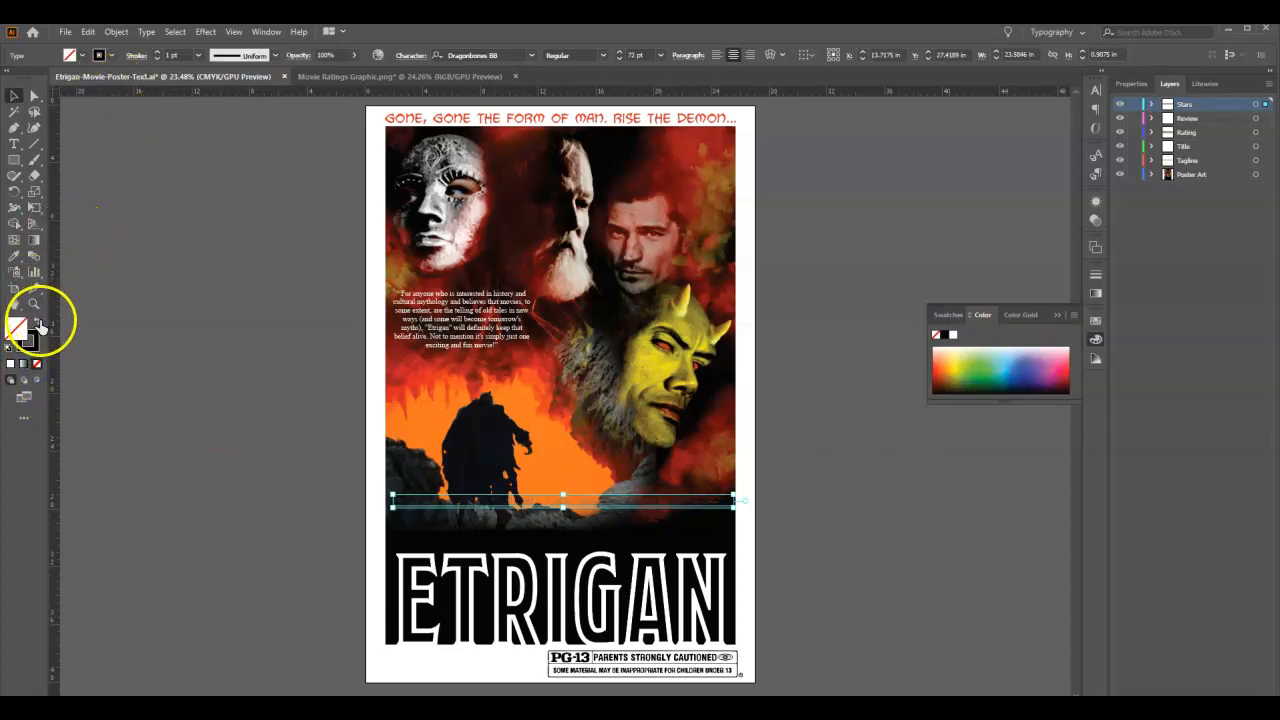
click(9, 347)
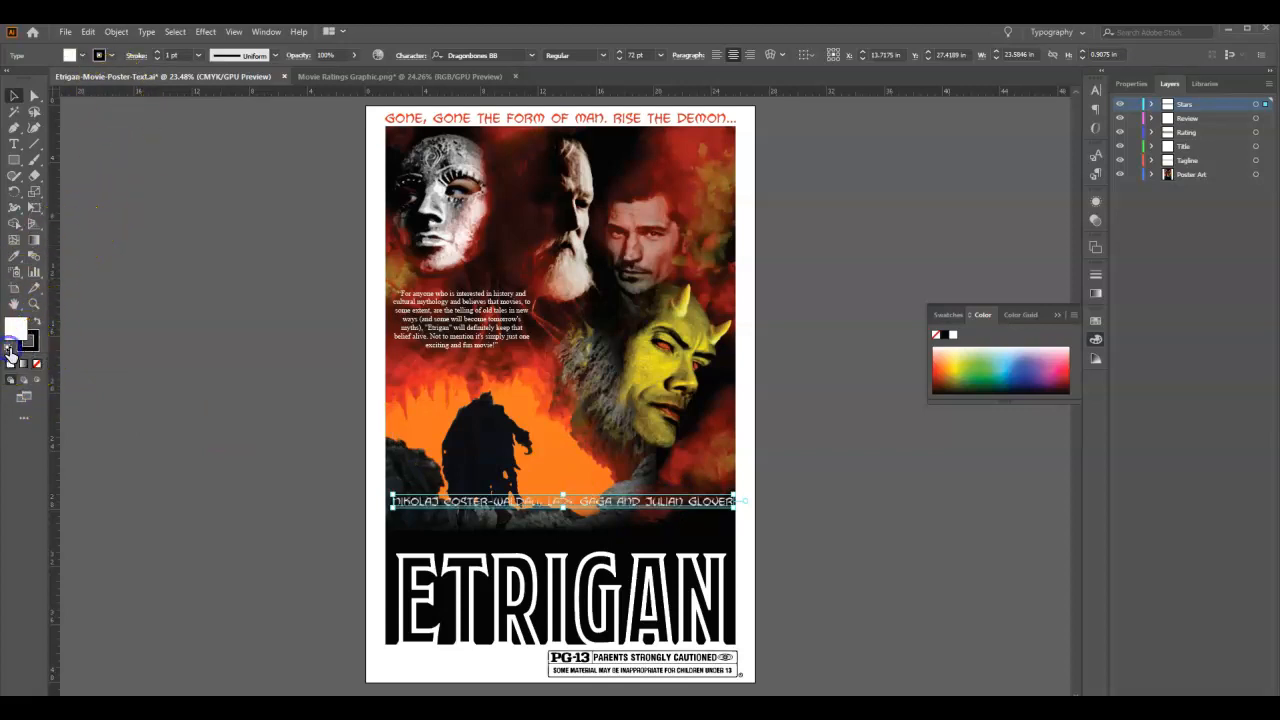
click(38, 352)
click(37, 365)
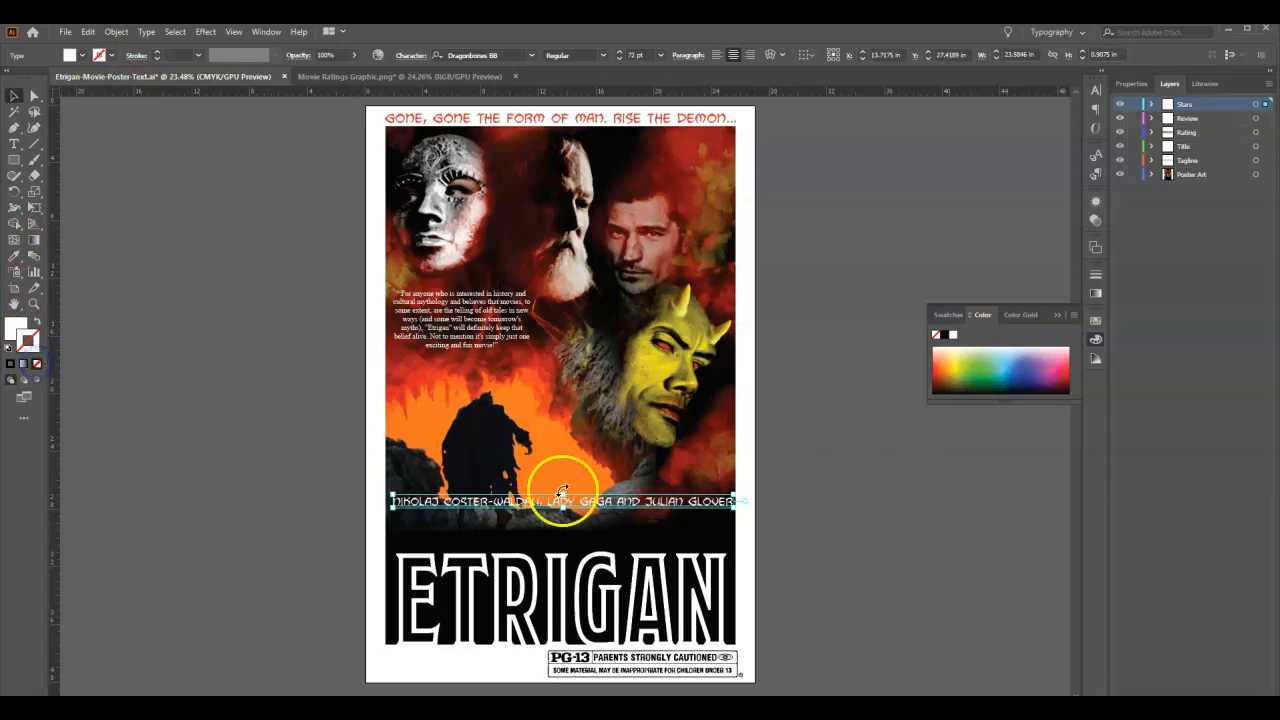
drag(615, 501, 614, 537)
drag(615, 541, 673, 524)
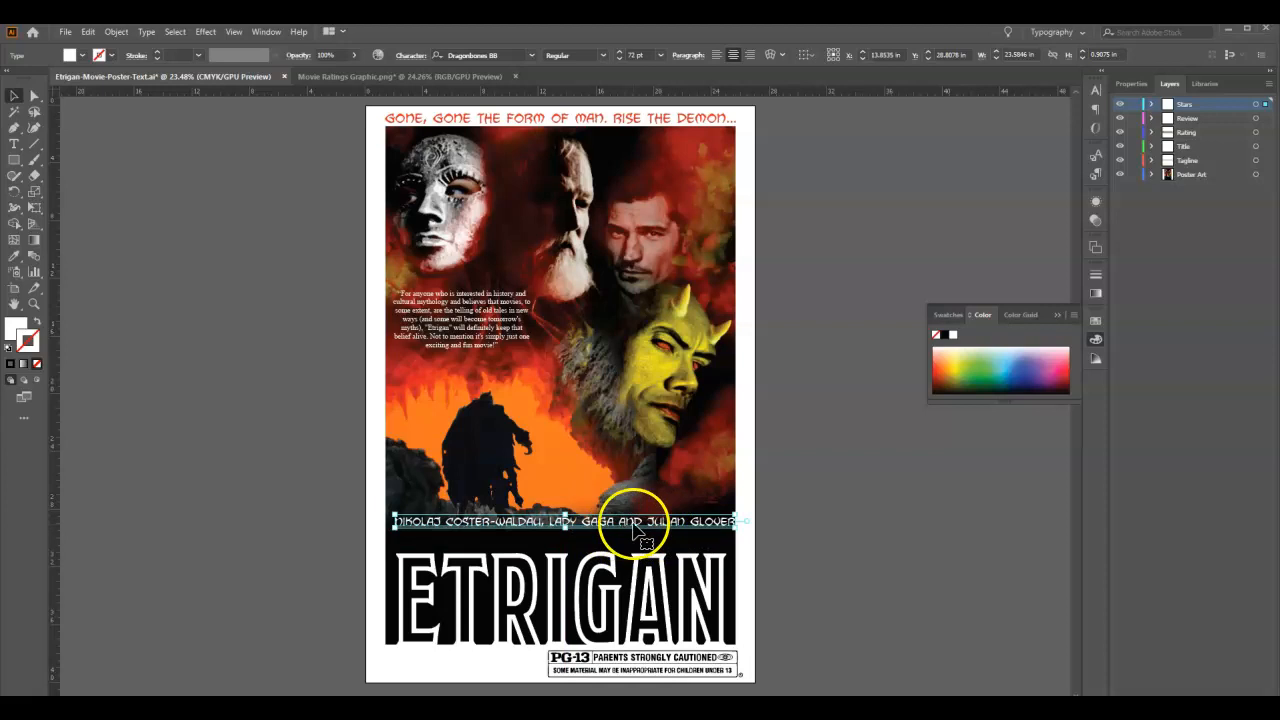
Delete the word "and" and the comma separating the names in the cast line.
double_click(645, 523)
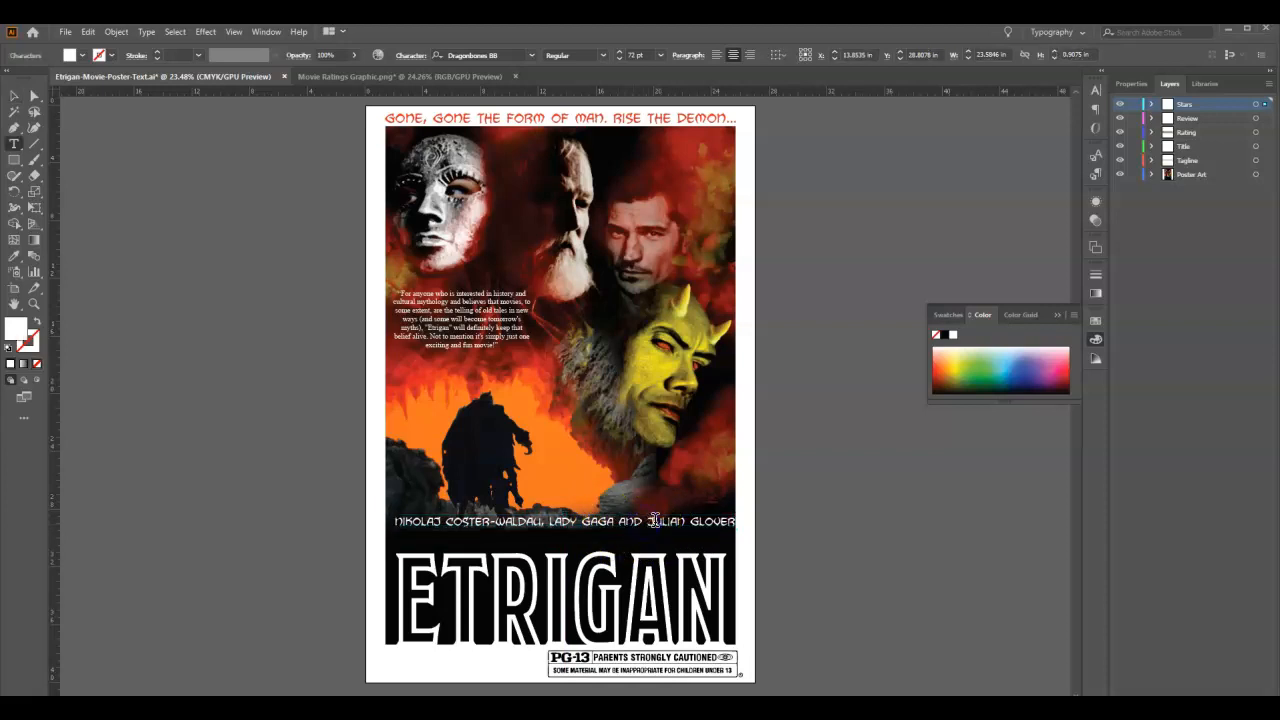
click(648, 522)
click(679, 521)
key(BackSpace)
key(BackSpace)
key(BackSpace)
key(BackSpace)
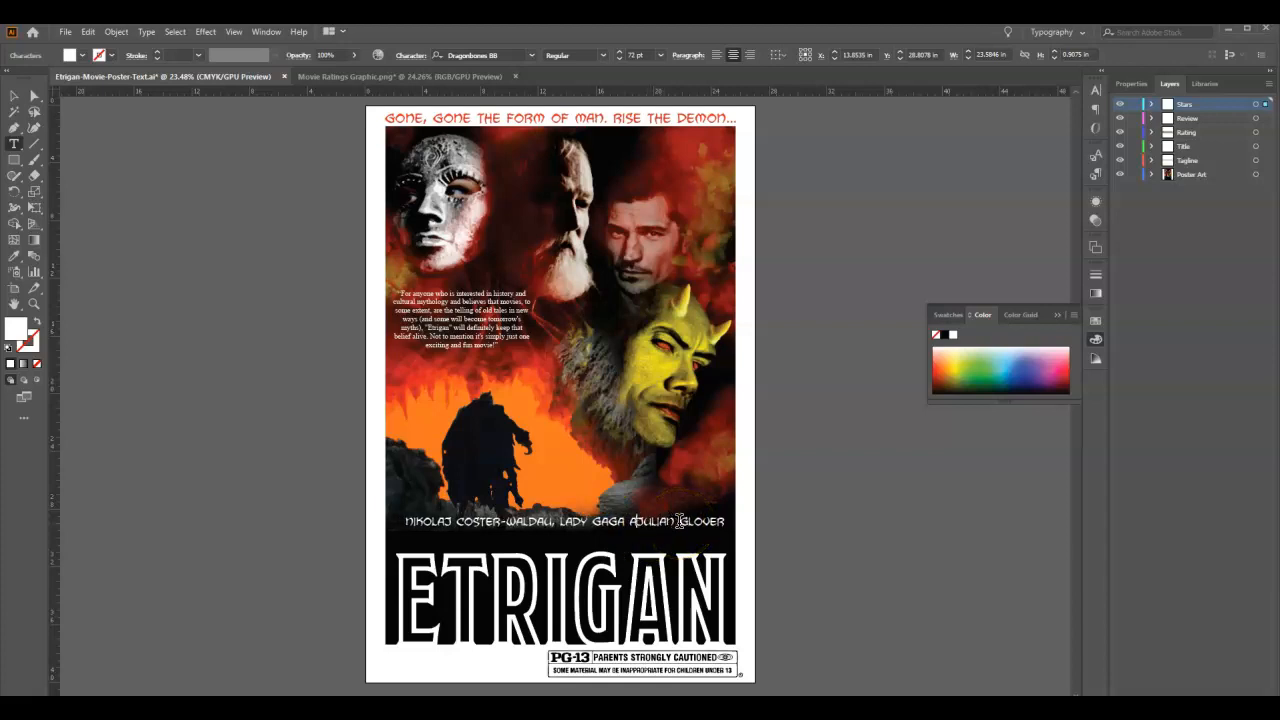
drag(632, 522, 565, 520)
key(BackSpace)
key(BackSpace)
Break the third cast name onto a centered second line and space the first two names apart toward opposite sides.
click(627, 518)
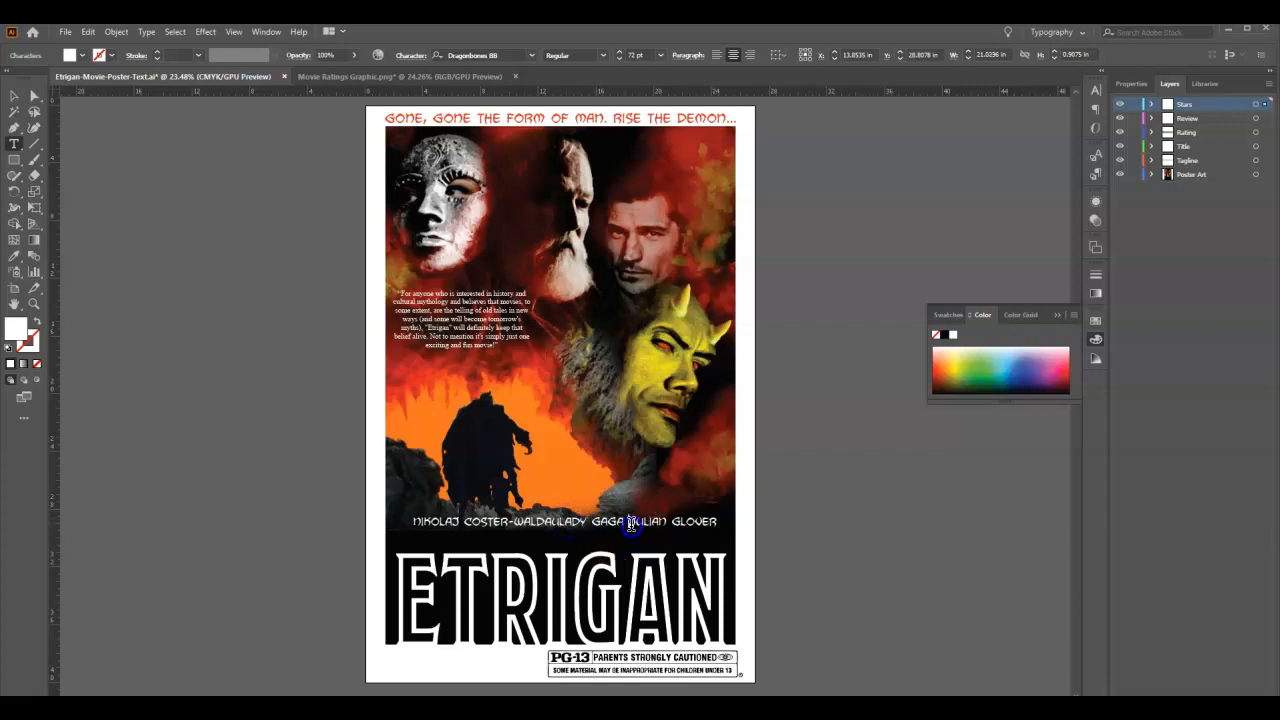
key(BackSpace)
key(Return)
click(612, 527)
click(607, 521)
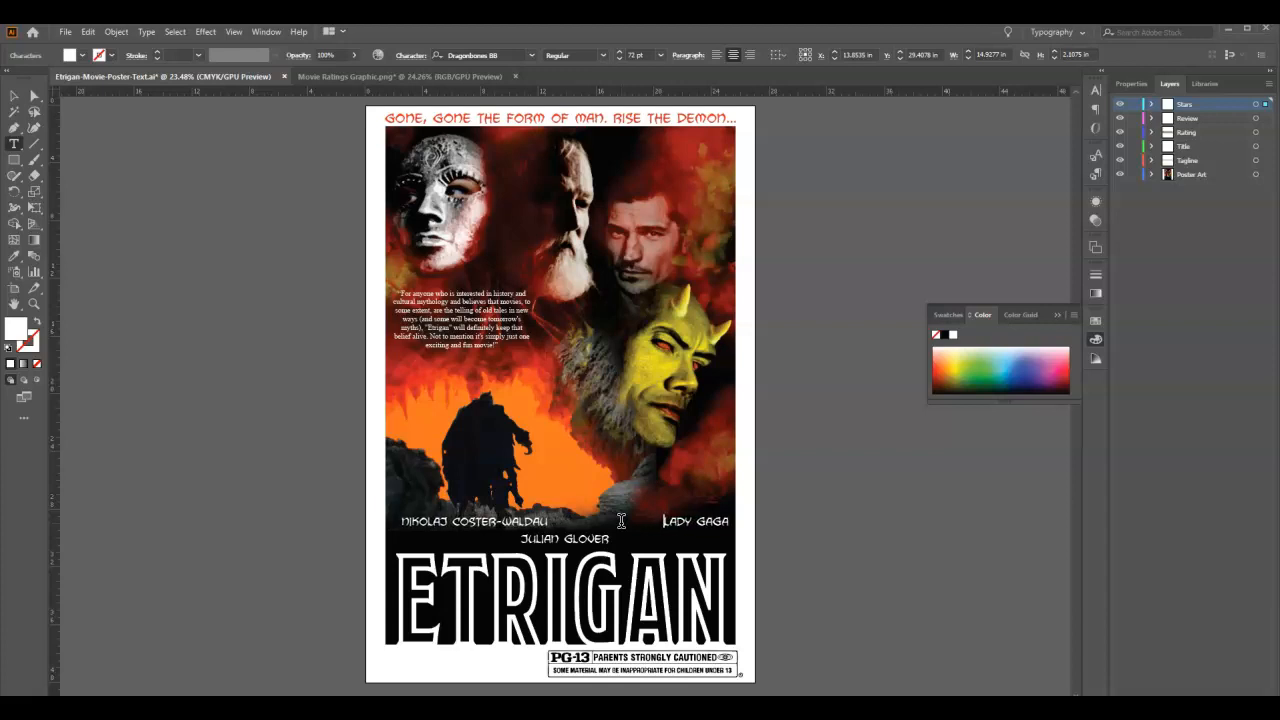
Center-align both lines of the cast text and shift the block slightly left over the artwork.
triple_click(485, 535)
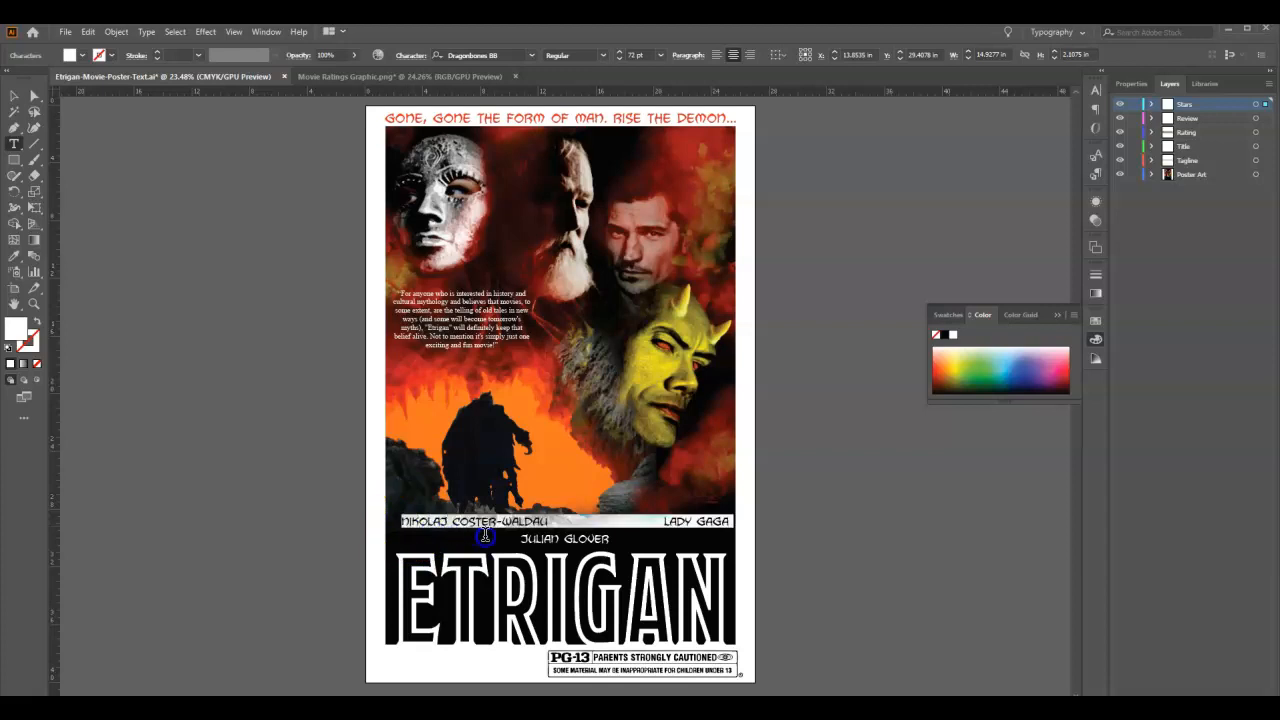
drag(485, 535, 655, 556)
click(731, 56)
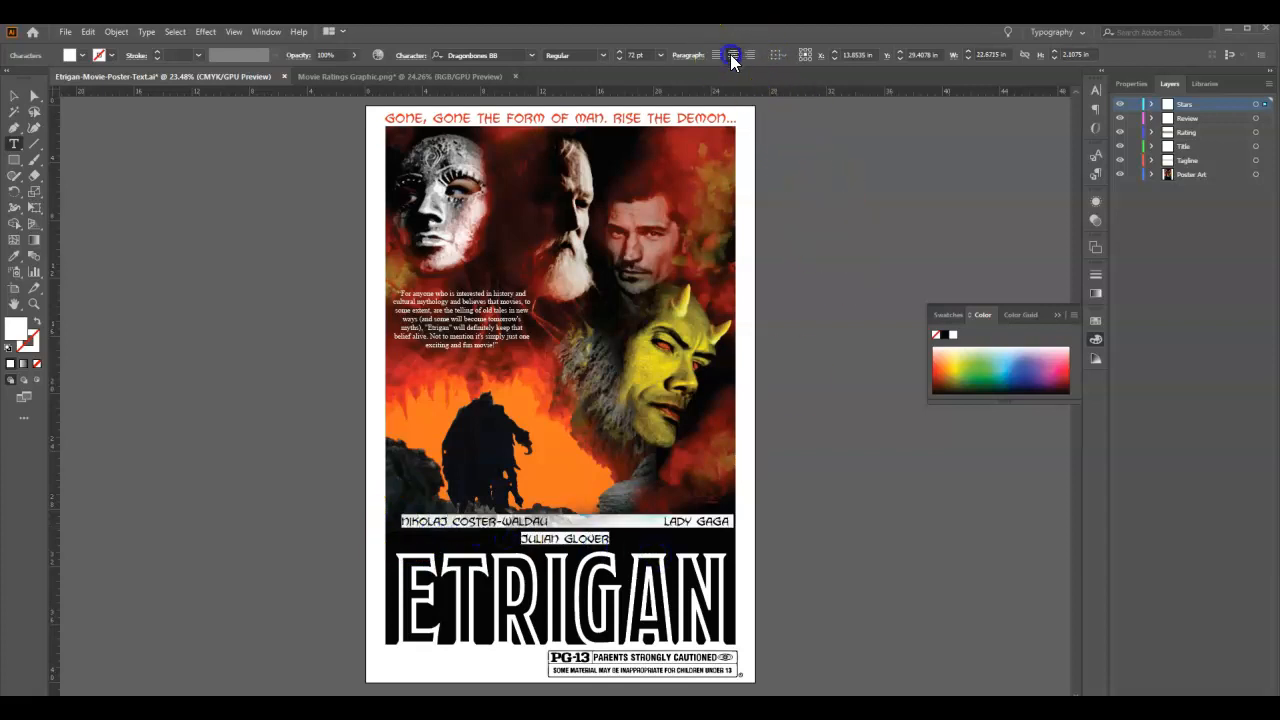
click(13, 97)
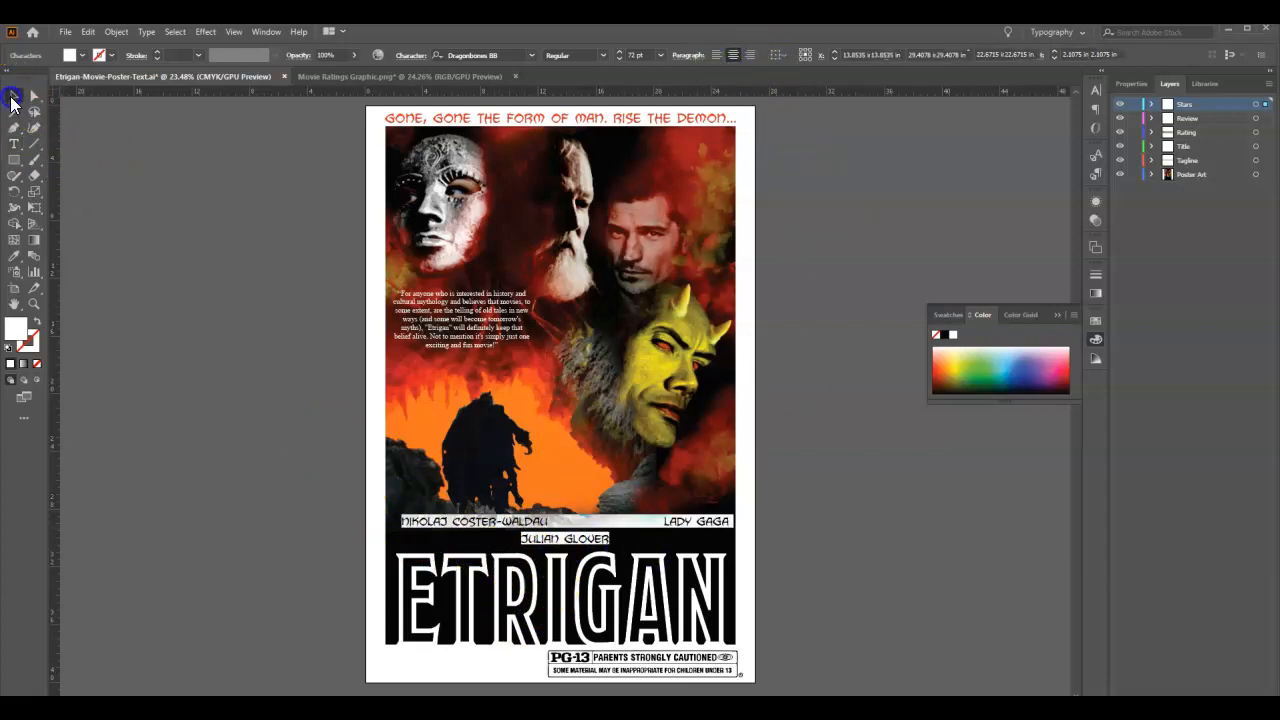
drag(686, 522, 672, 532)
click(700, 543)
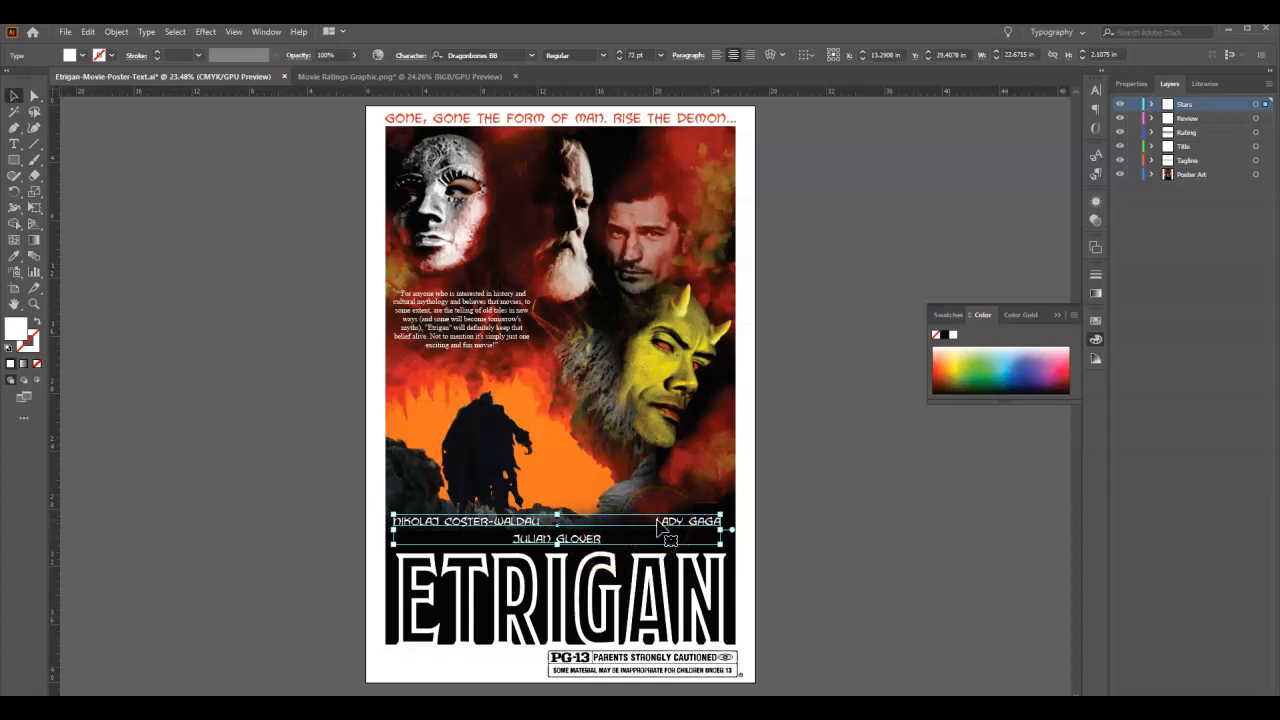
Remove the extra spaces between the first two cast names and bring the third name back onto the first line.
double_click(657, 524)
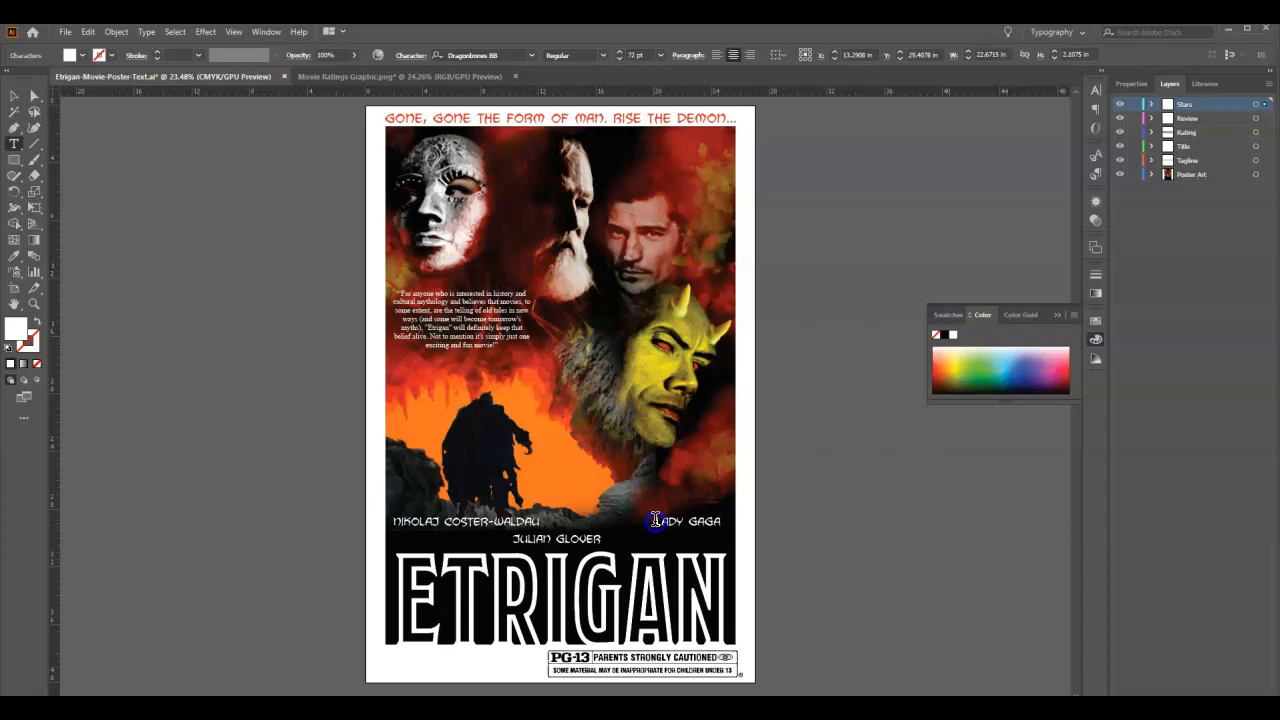
key(BackSpace)
key(BackSpace)
key(BackSpace)
key(BackSpace)
key(BackSpace)
key(BackSpace)
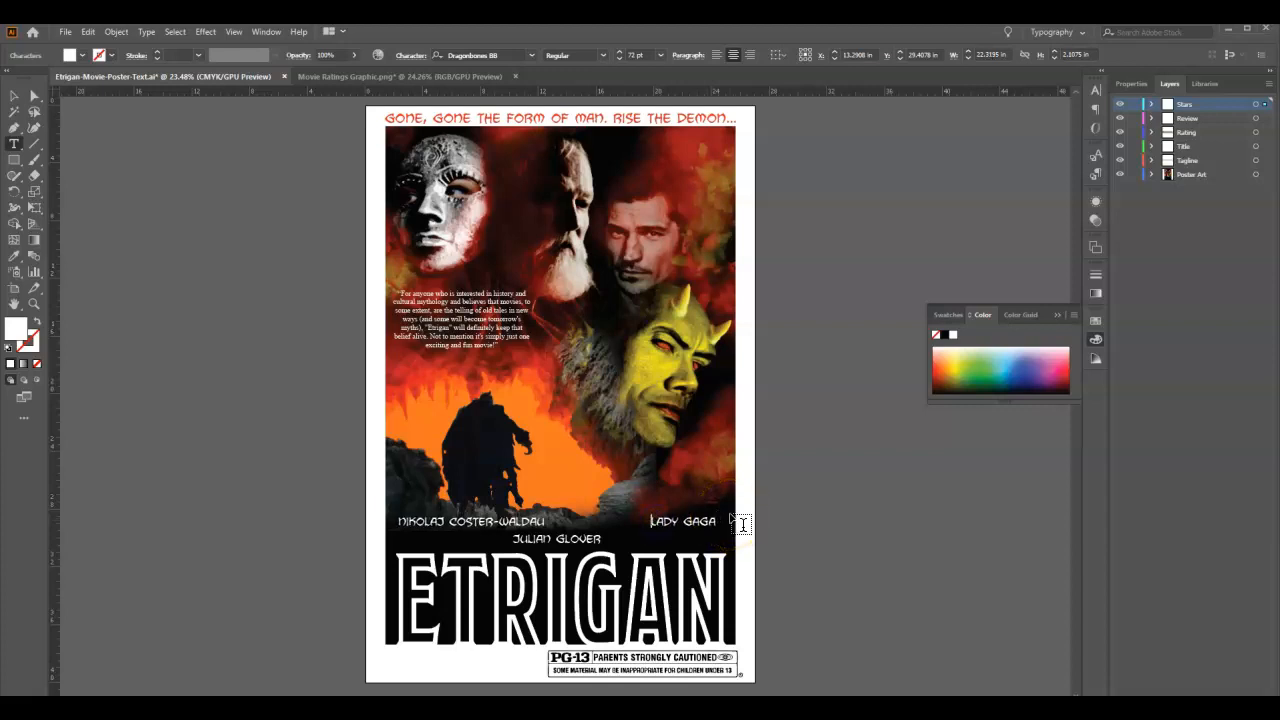
key(BackSpace)
key(BackSpace)
key(BackSpace)
key(BackSpace)
key(BackSpace)
key(BackSpace)
key(BackSpace)
key(BackSpace)
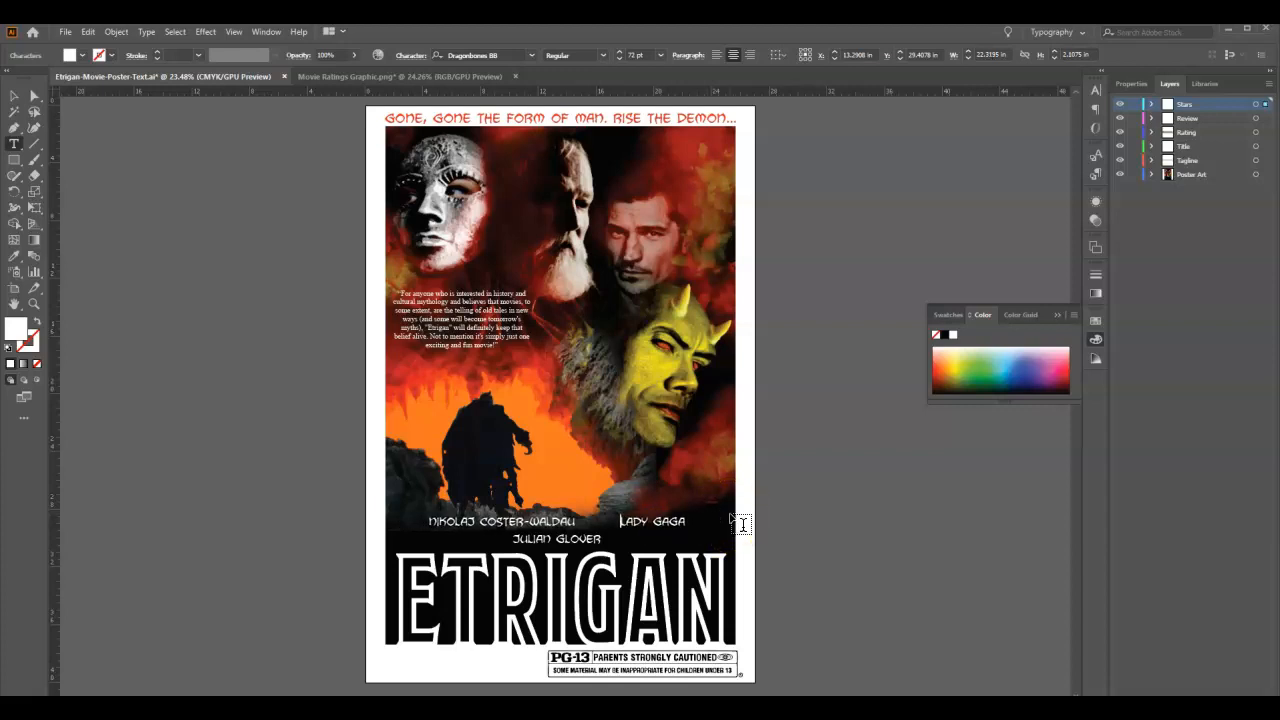
key(BackSpace)
key(BackSpace)
key(BackSpace)
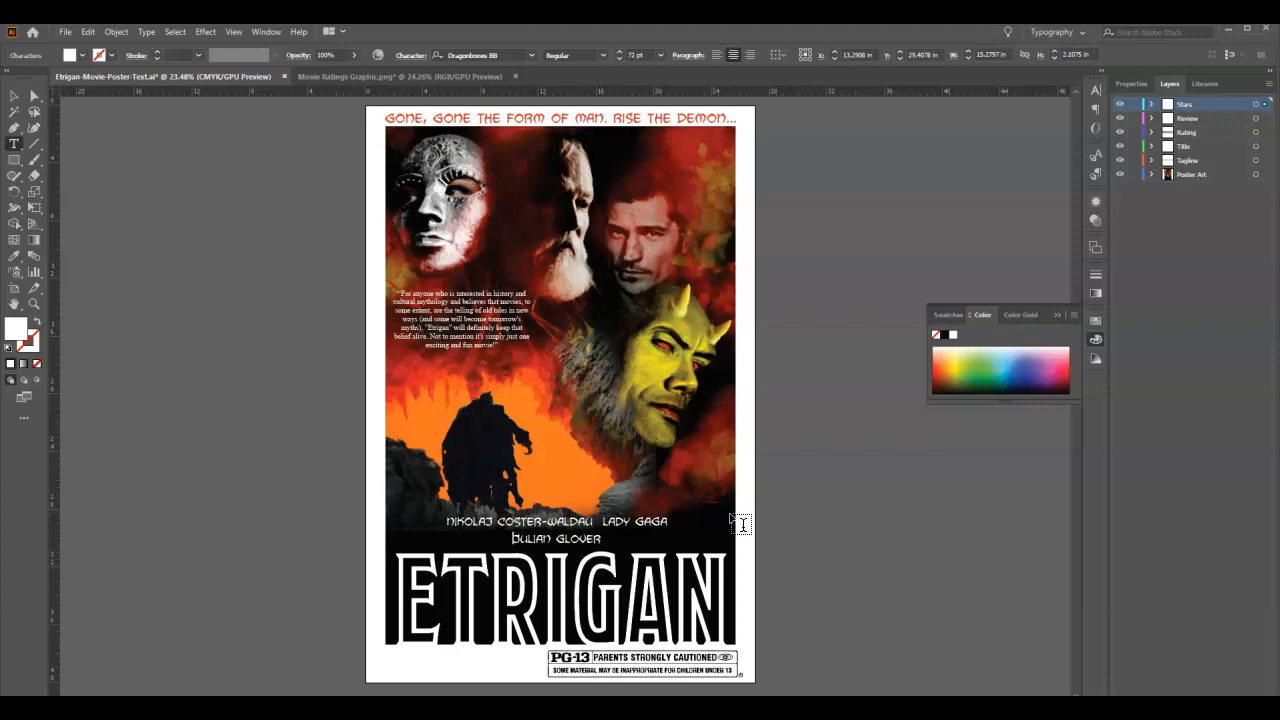
key(BackSpace)
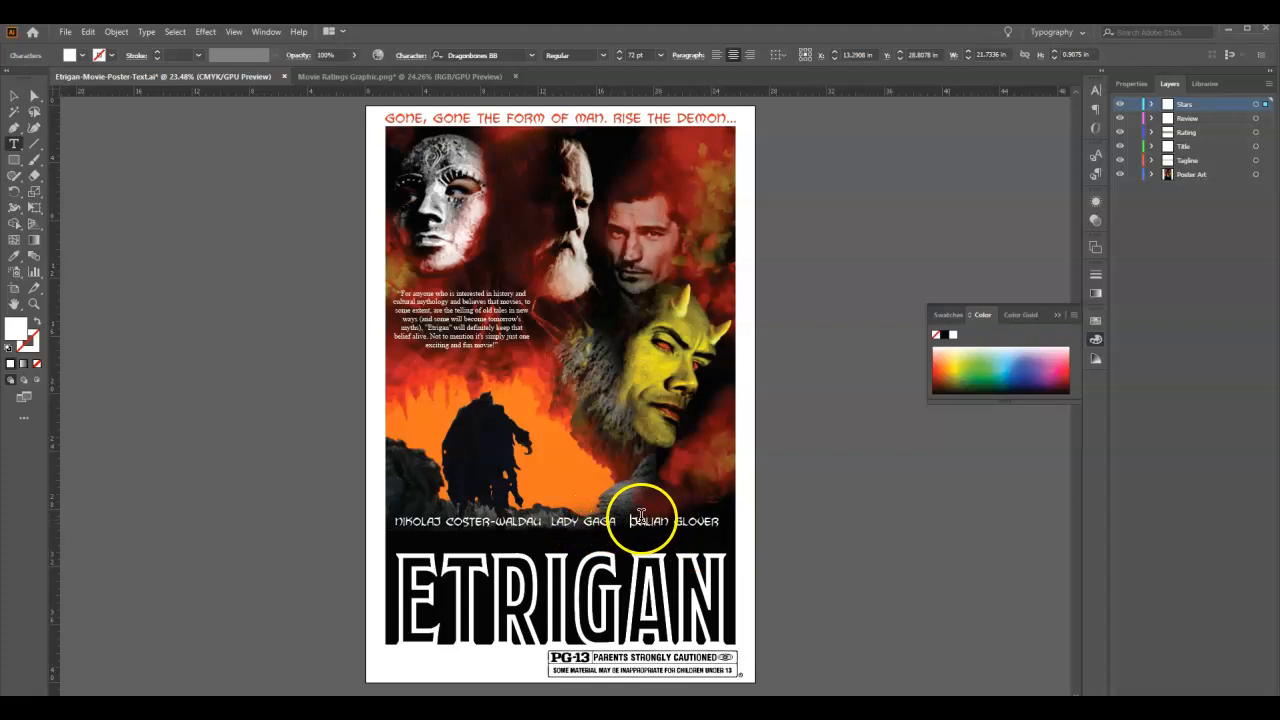
Widen the gaps between the three cast names and add "Dwayne Johnson" on a centered second line.
click(552, 521)
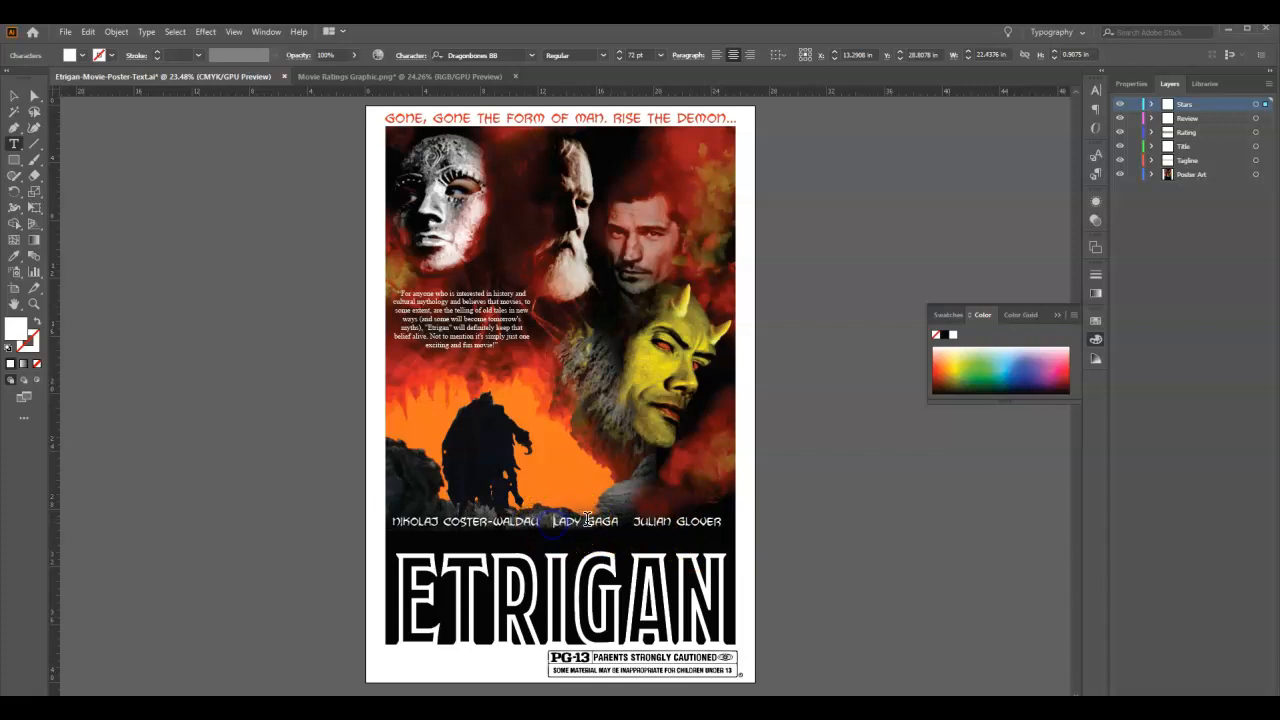
click(638, 521)
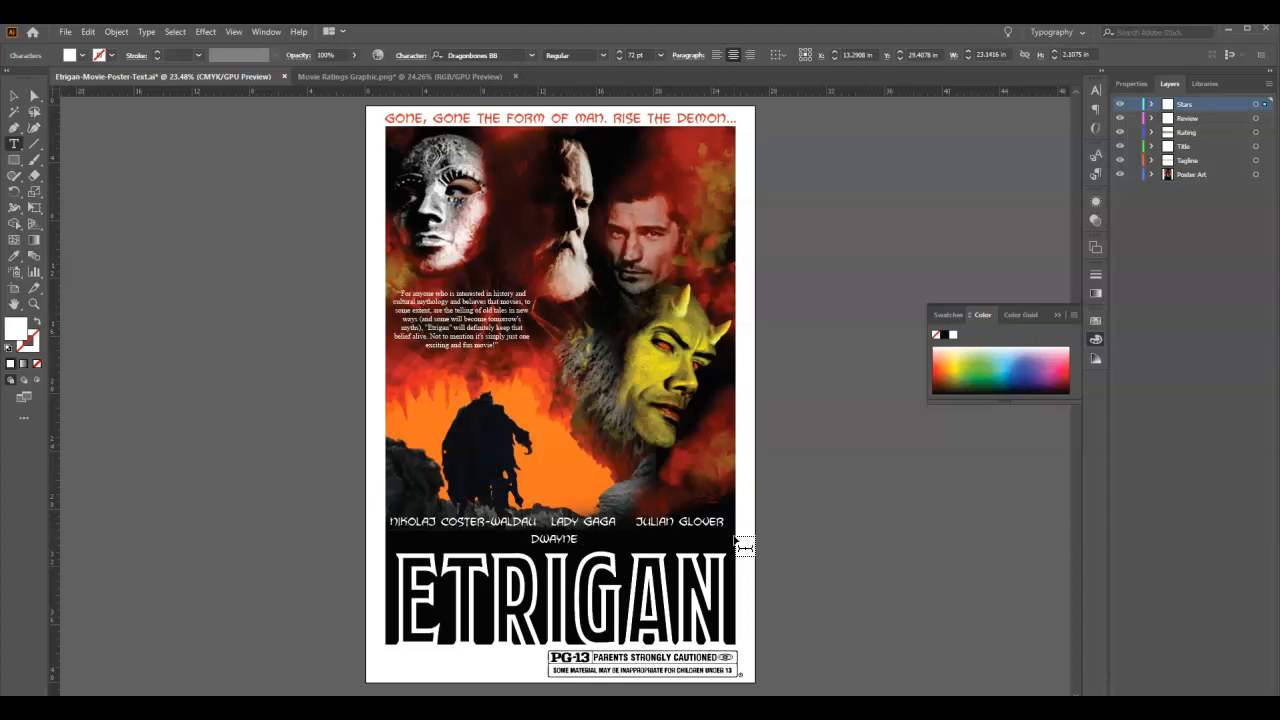
text(ohnson)
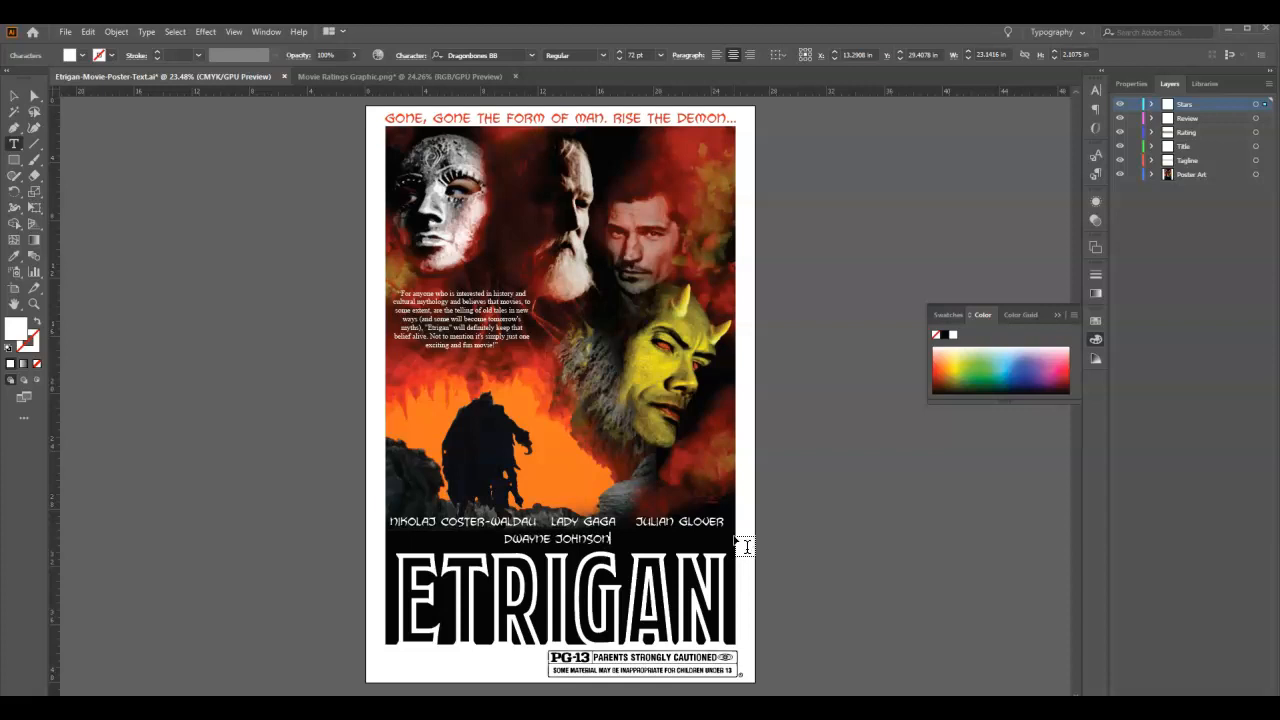
Shift the cast names block slightly right to center it above the title.
click(14, 95)
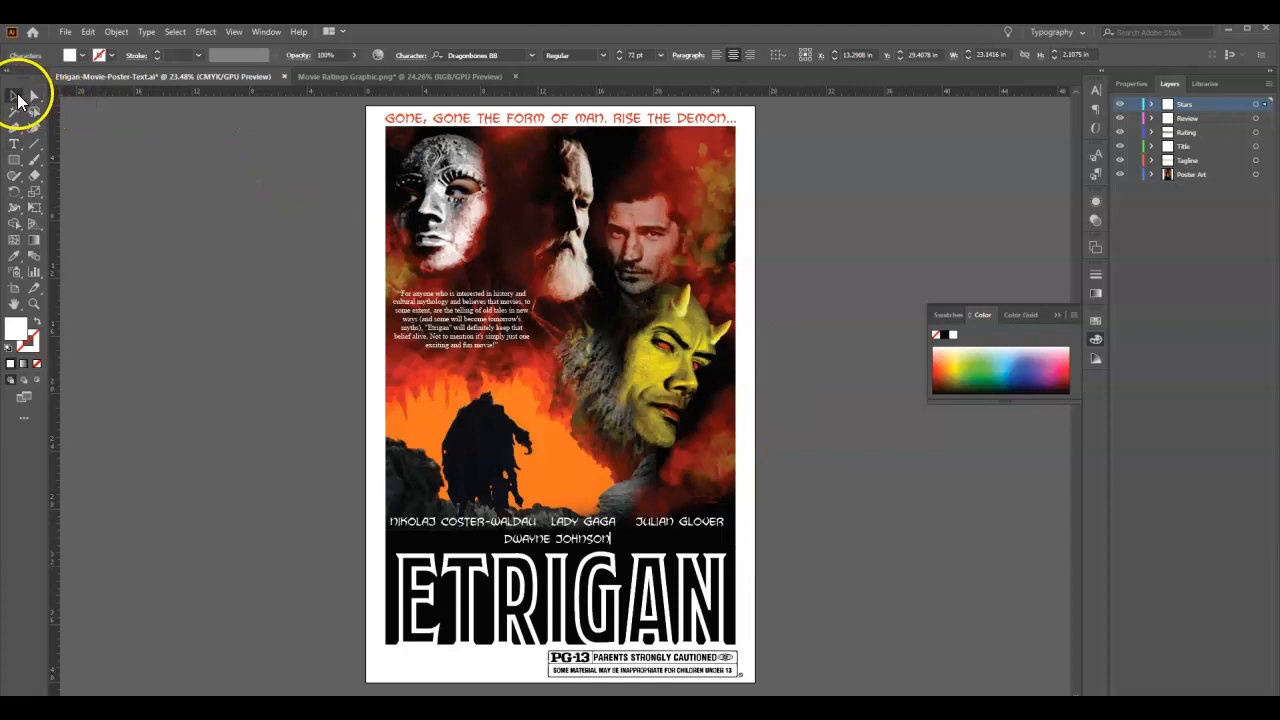
drag(648, 528, 654, 530)
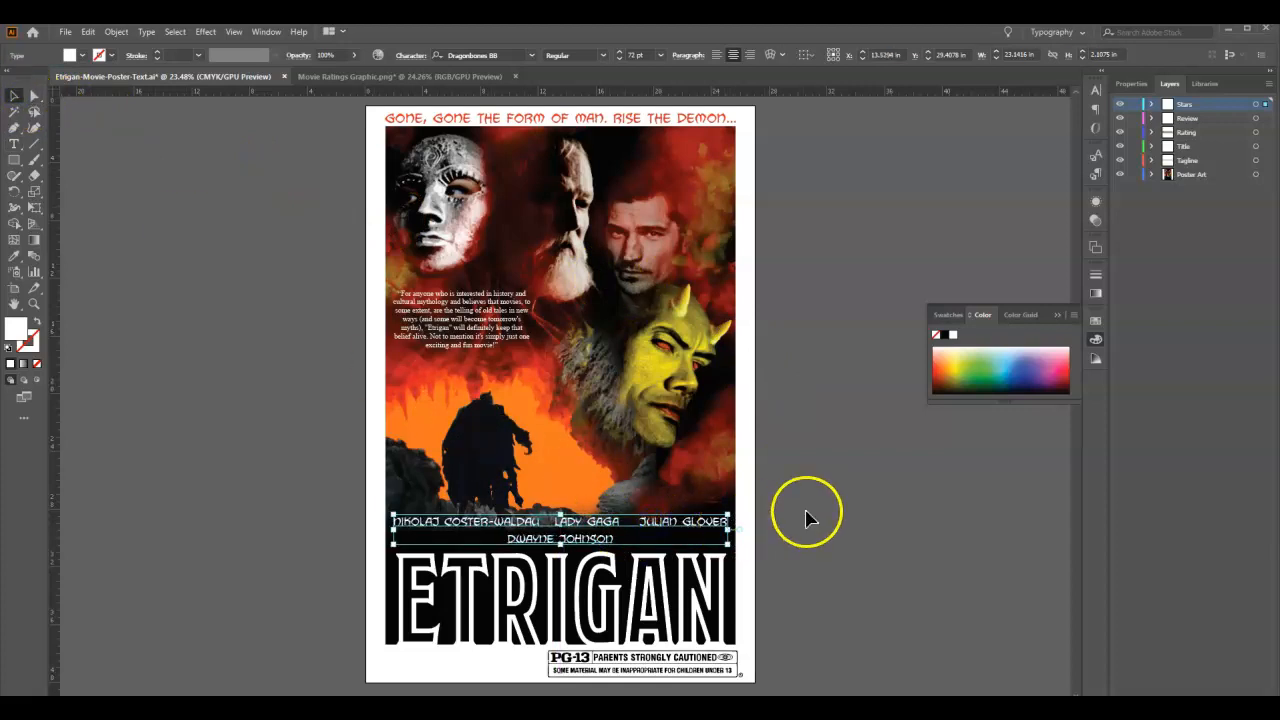
Change the fill of the tagline at the top of the poster to a darker red.
click(638, 121)
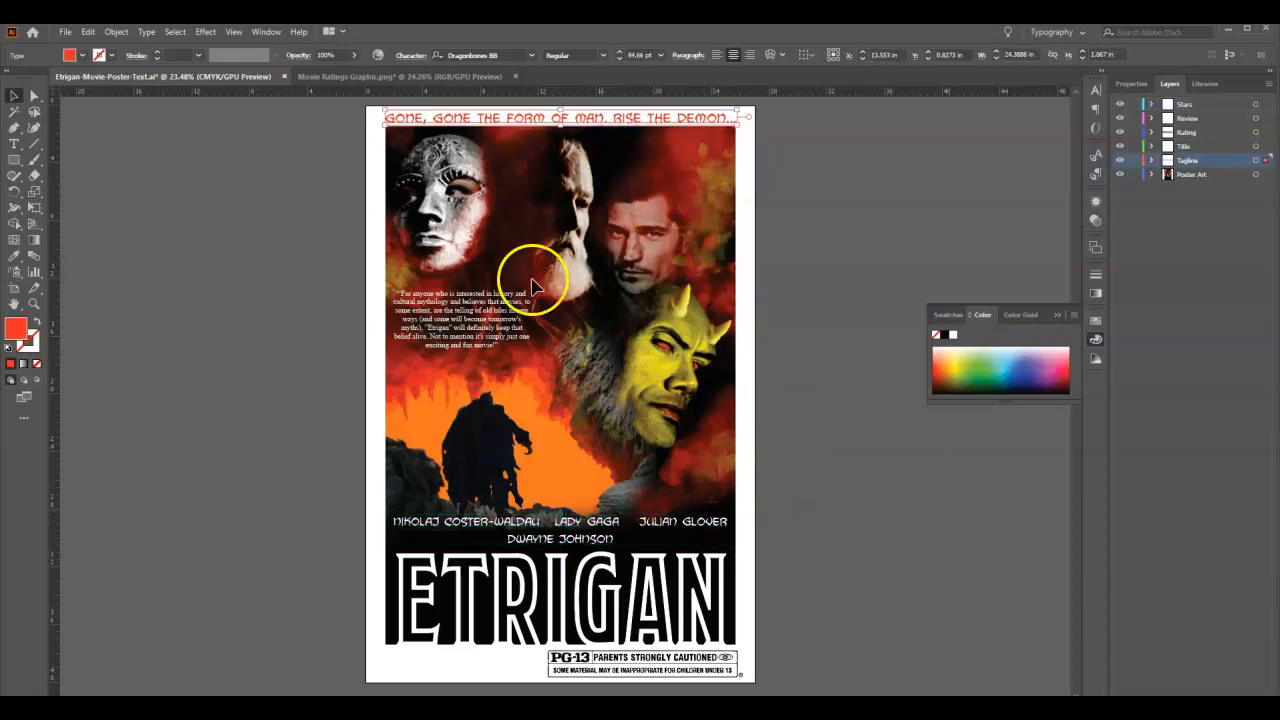
click(1066, 373)
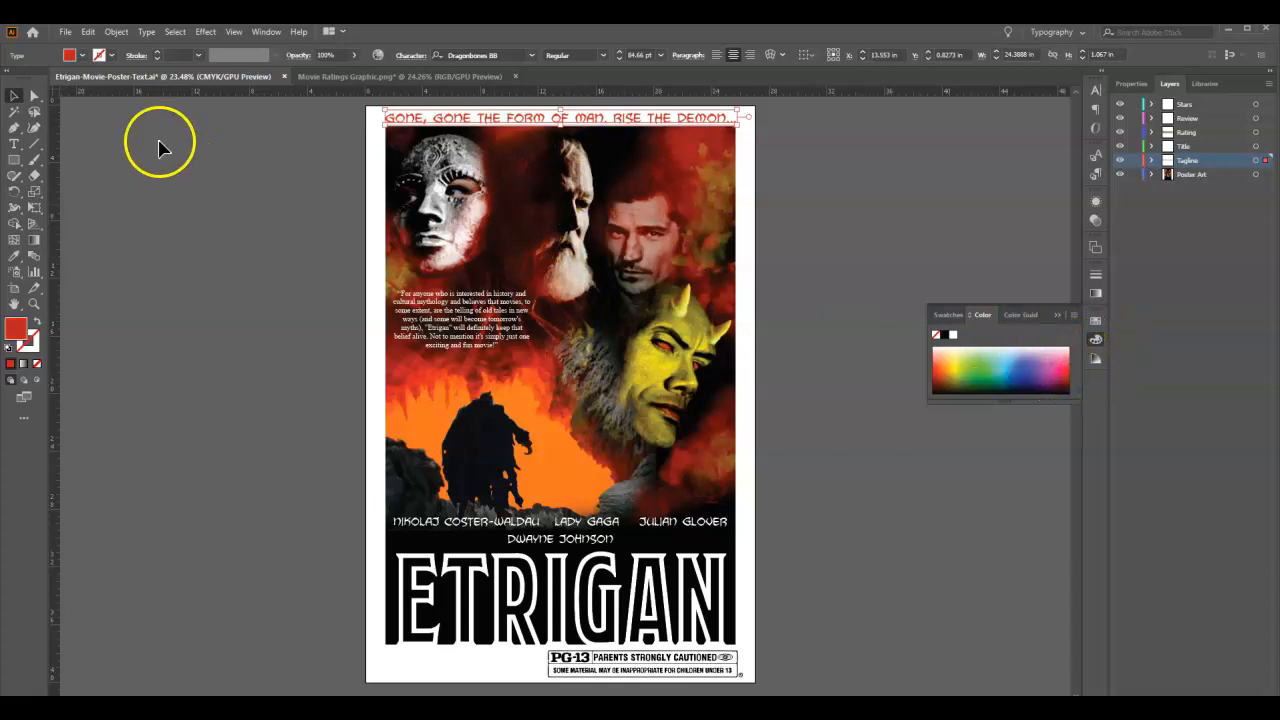
click(243, 176)
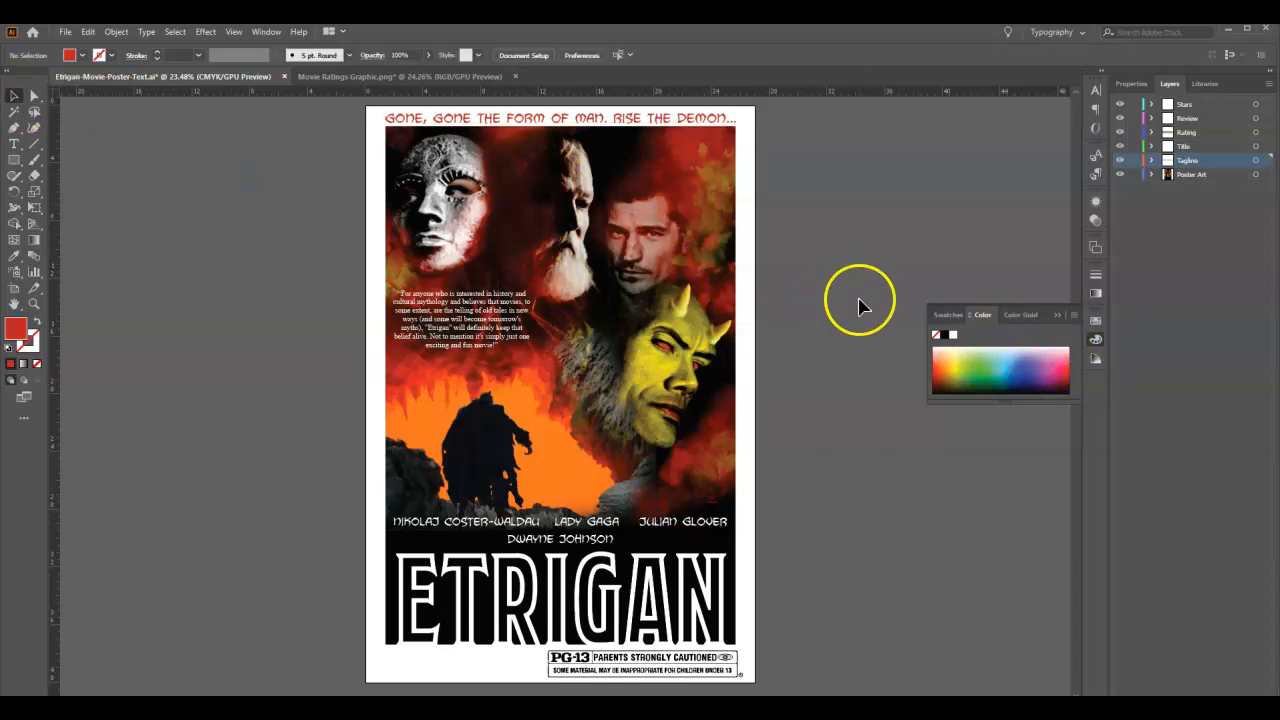
Nudge the cast names block down slightly, closer to the title.
click(703, 522)
key(Down)
key(Down)
key(Down)
key(Down)
key(Down)
key(Down)
key(Down)
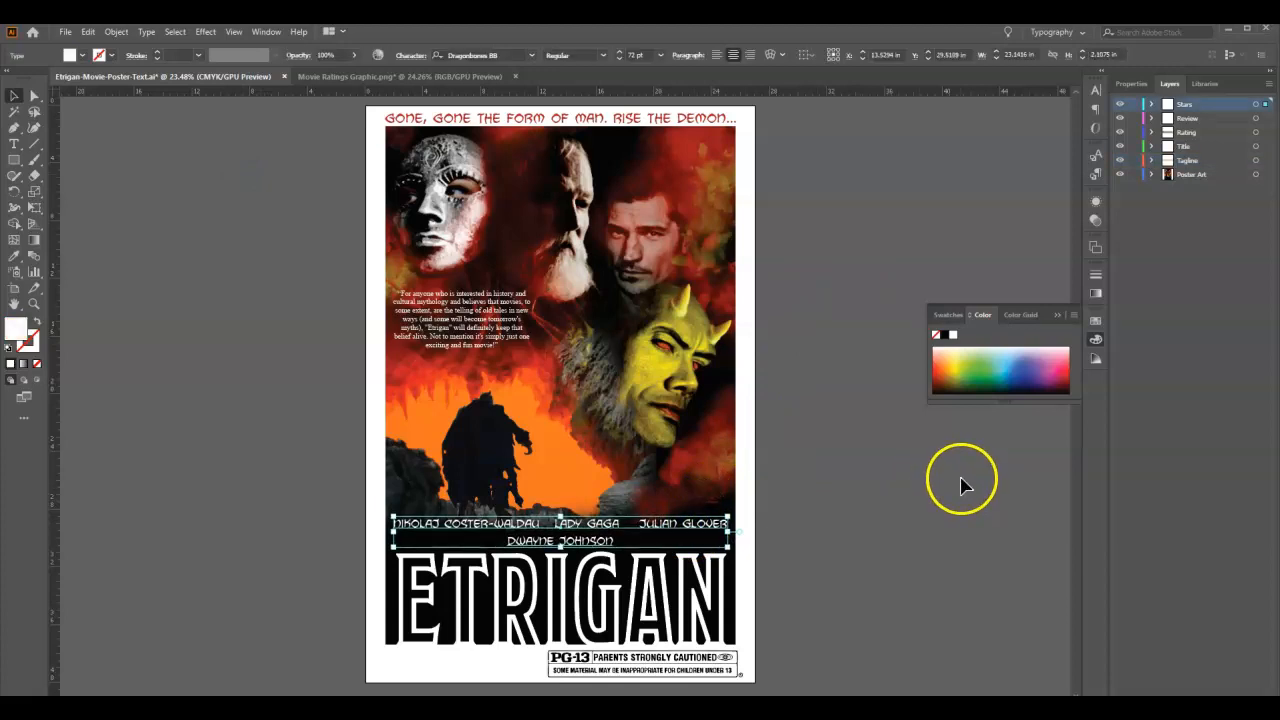
click(962, 484)
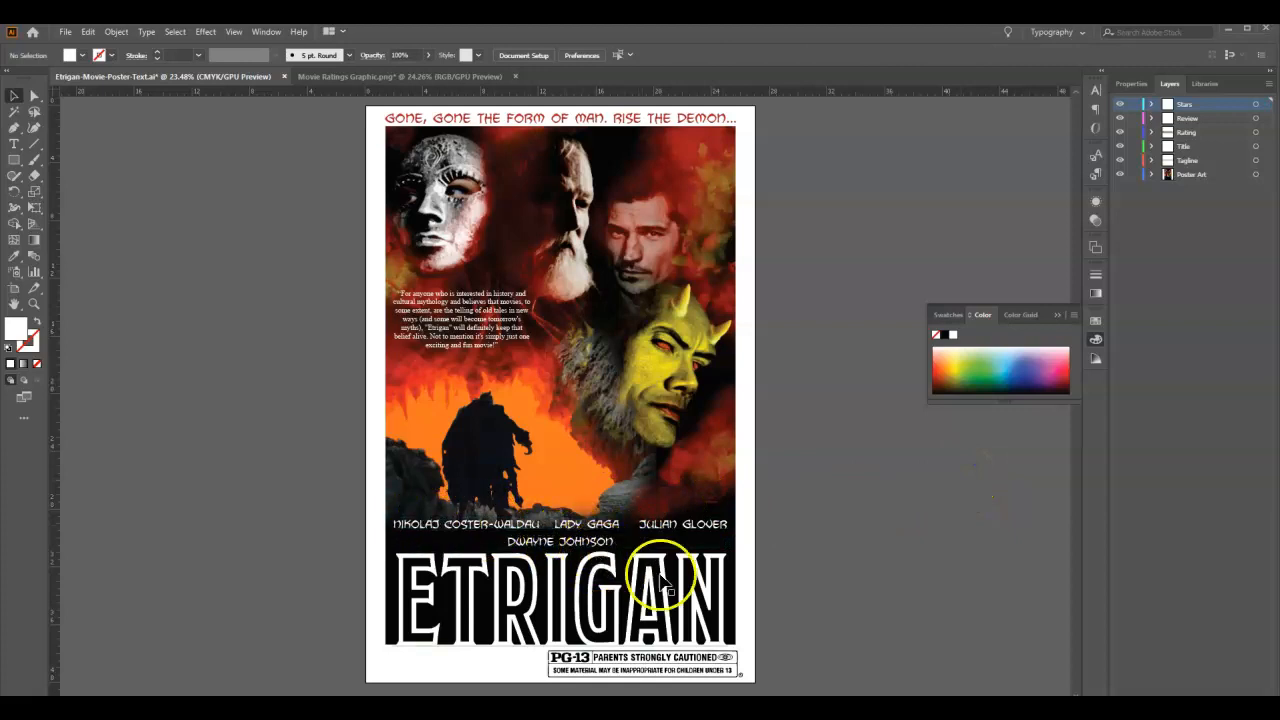
click(881, 561)
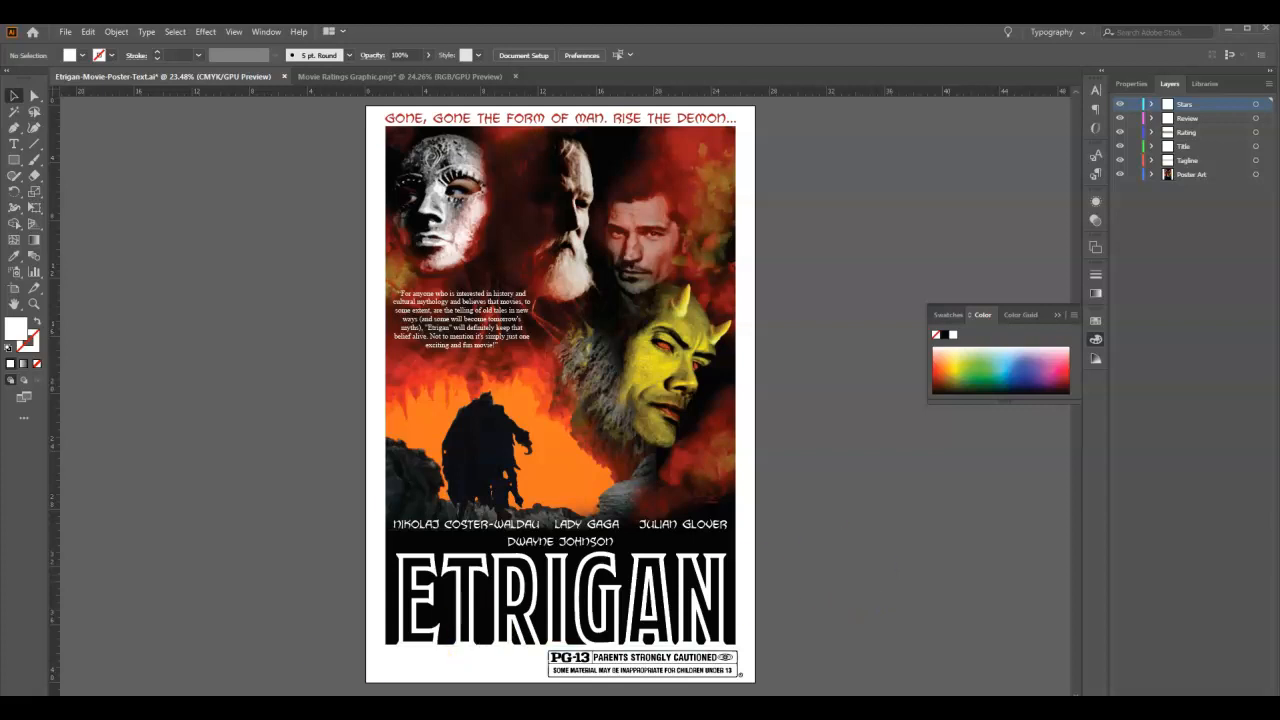
Save the poster document under its current file name.
click(65, 31)
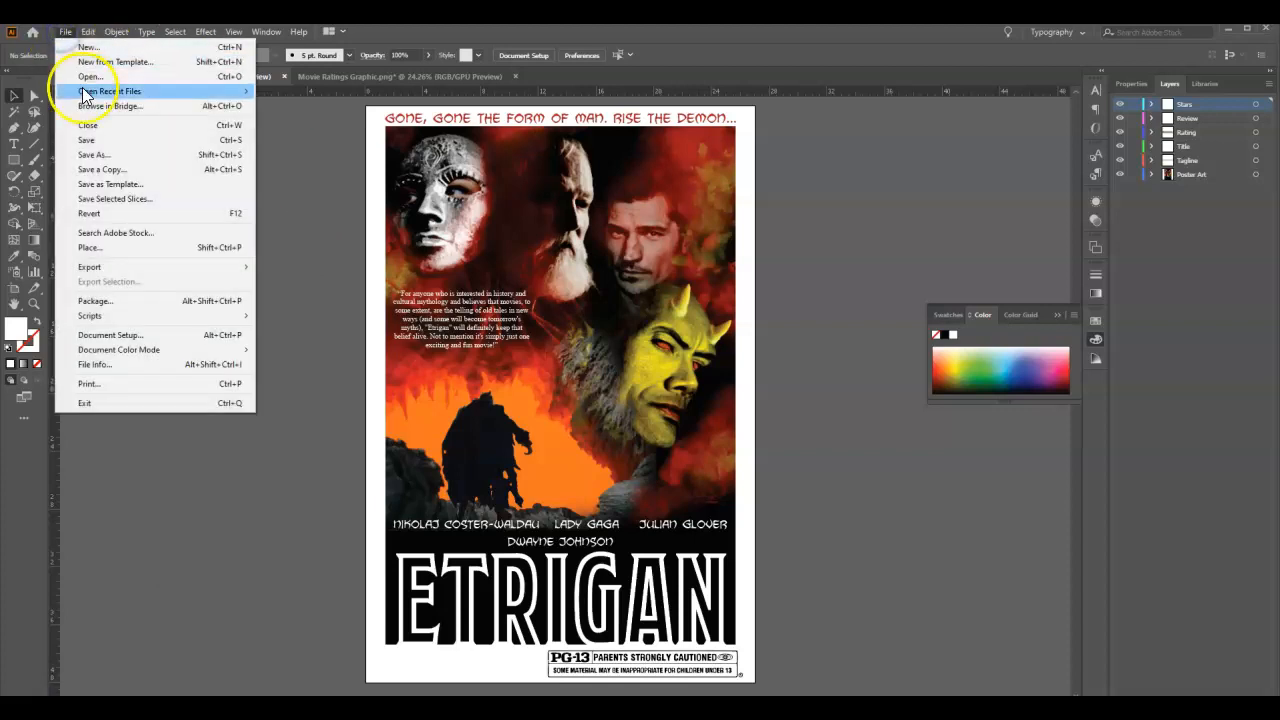
click(102, 142)
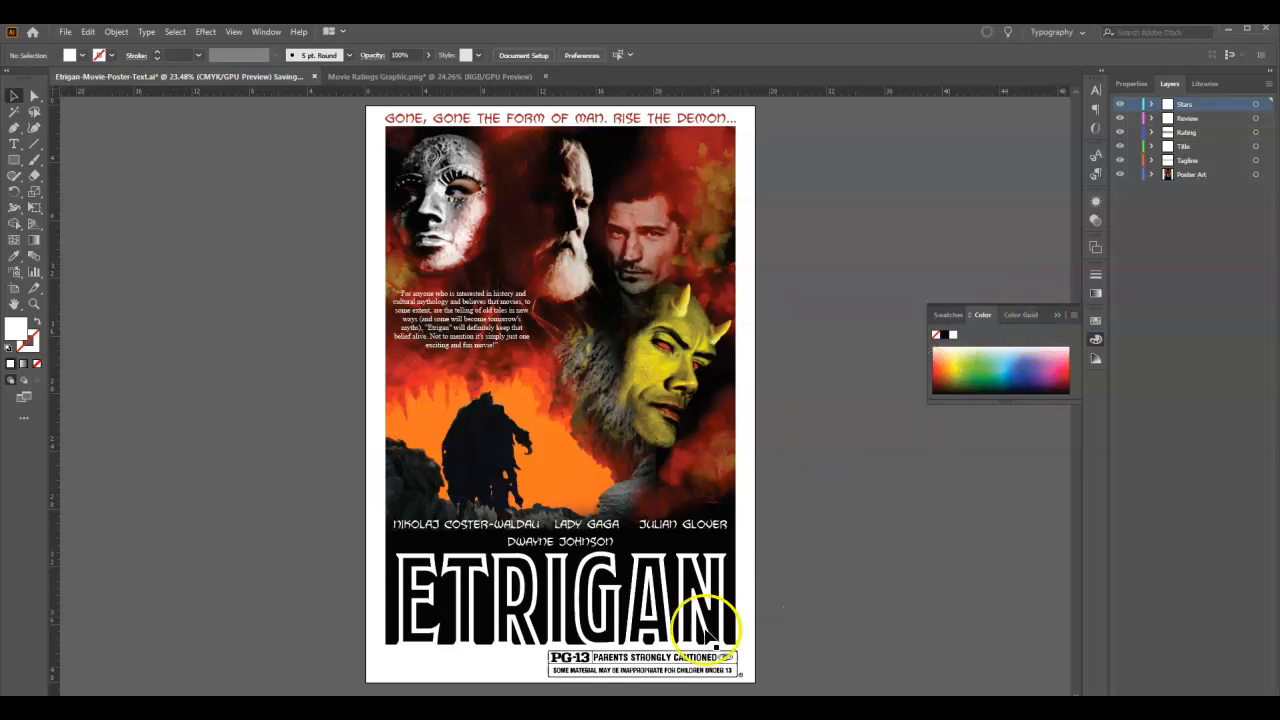
mouse_move(617, 672)
mouse_down()
mouse_move(549, 663)
mouse_move(705, 660)
mouse_move(571, 668)
mouse_move(674, 674)
mouse_move(729, 664)
mouse_move(598, 672)
mouse_up()
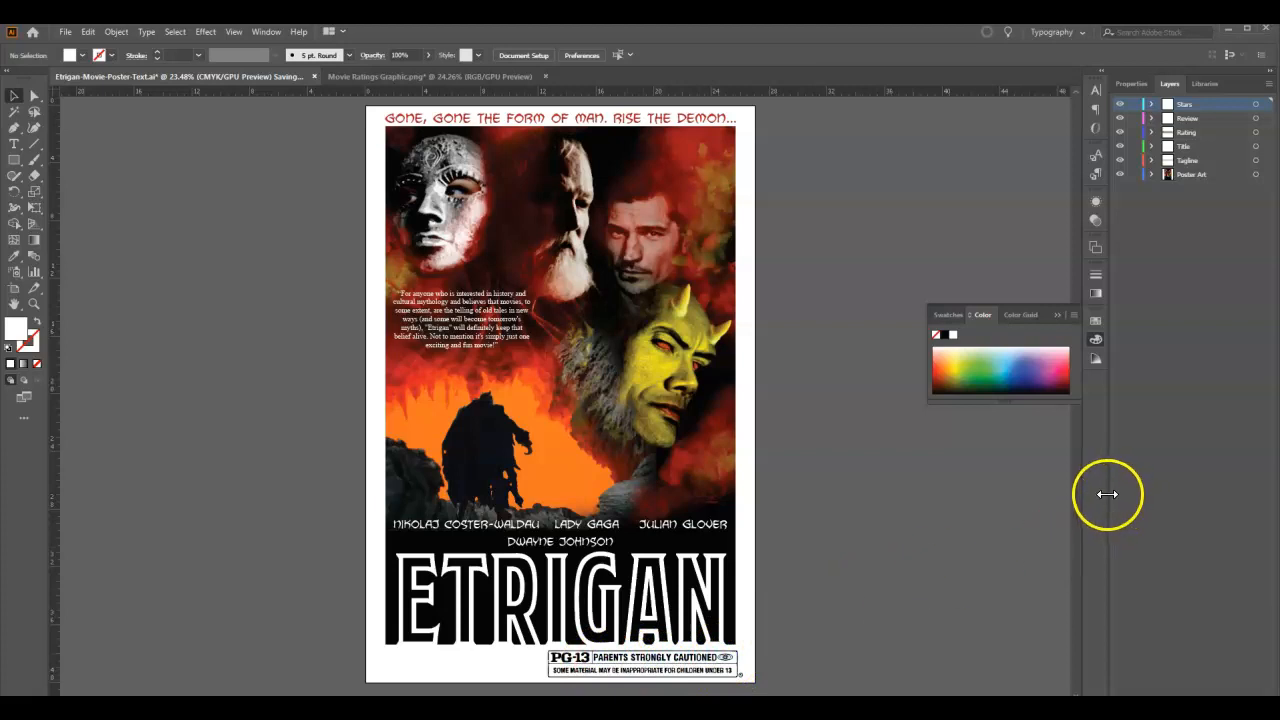